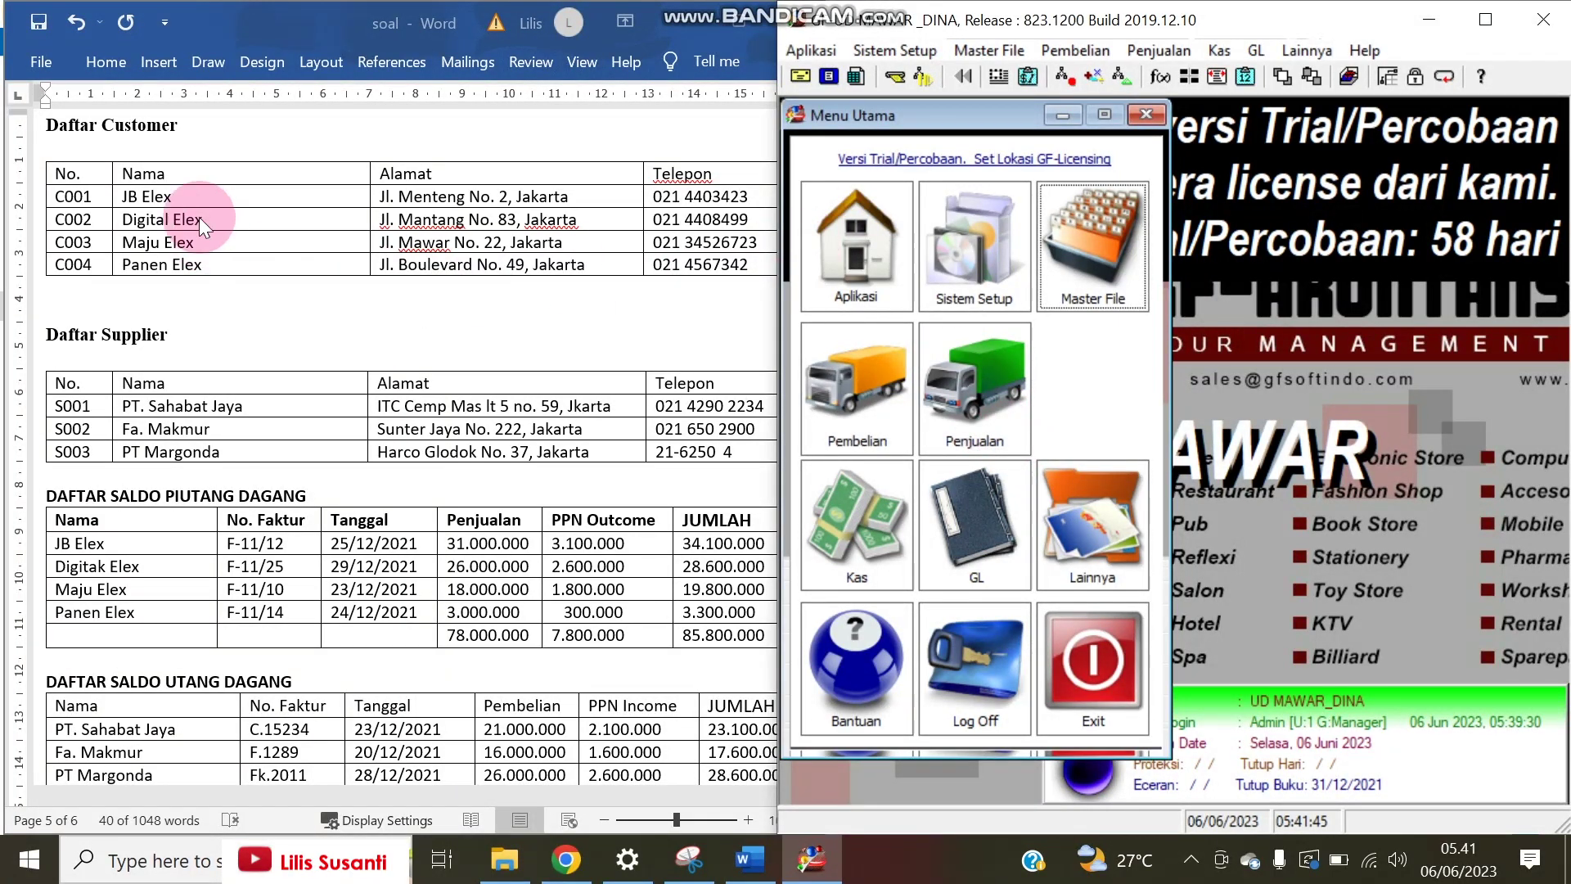
- Open the Pelanggan (customer) list from the master files and close its Pictures preview window
{"action": "left_click", "coordinate": [33, 552]}
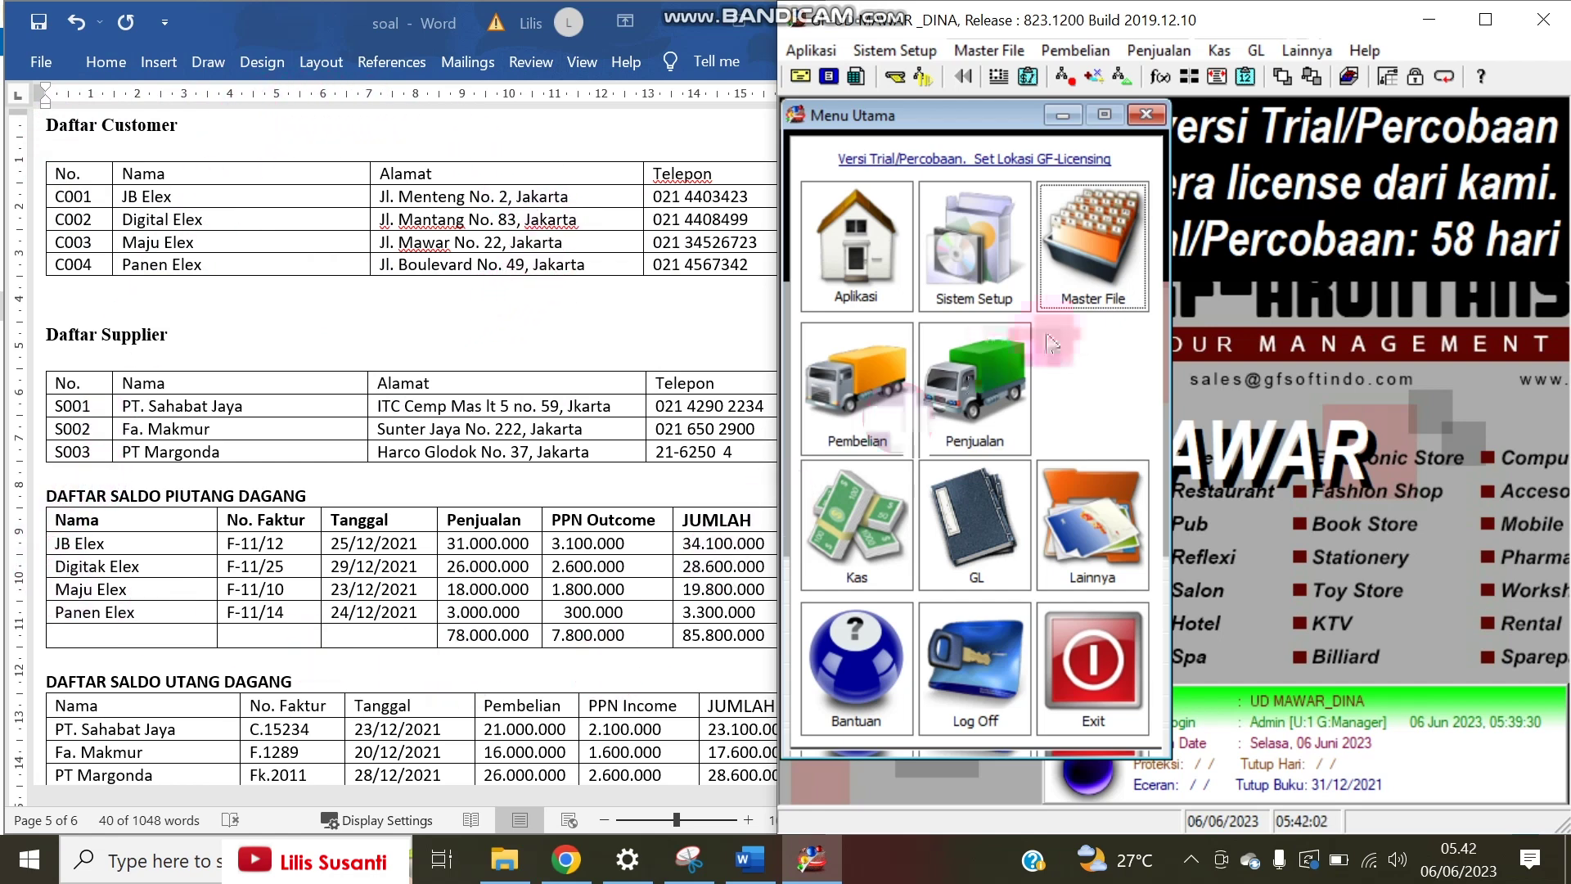
{"action": "left_click", "coordinate": [1082, 263]}
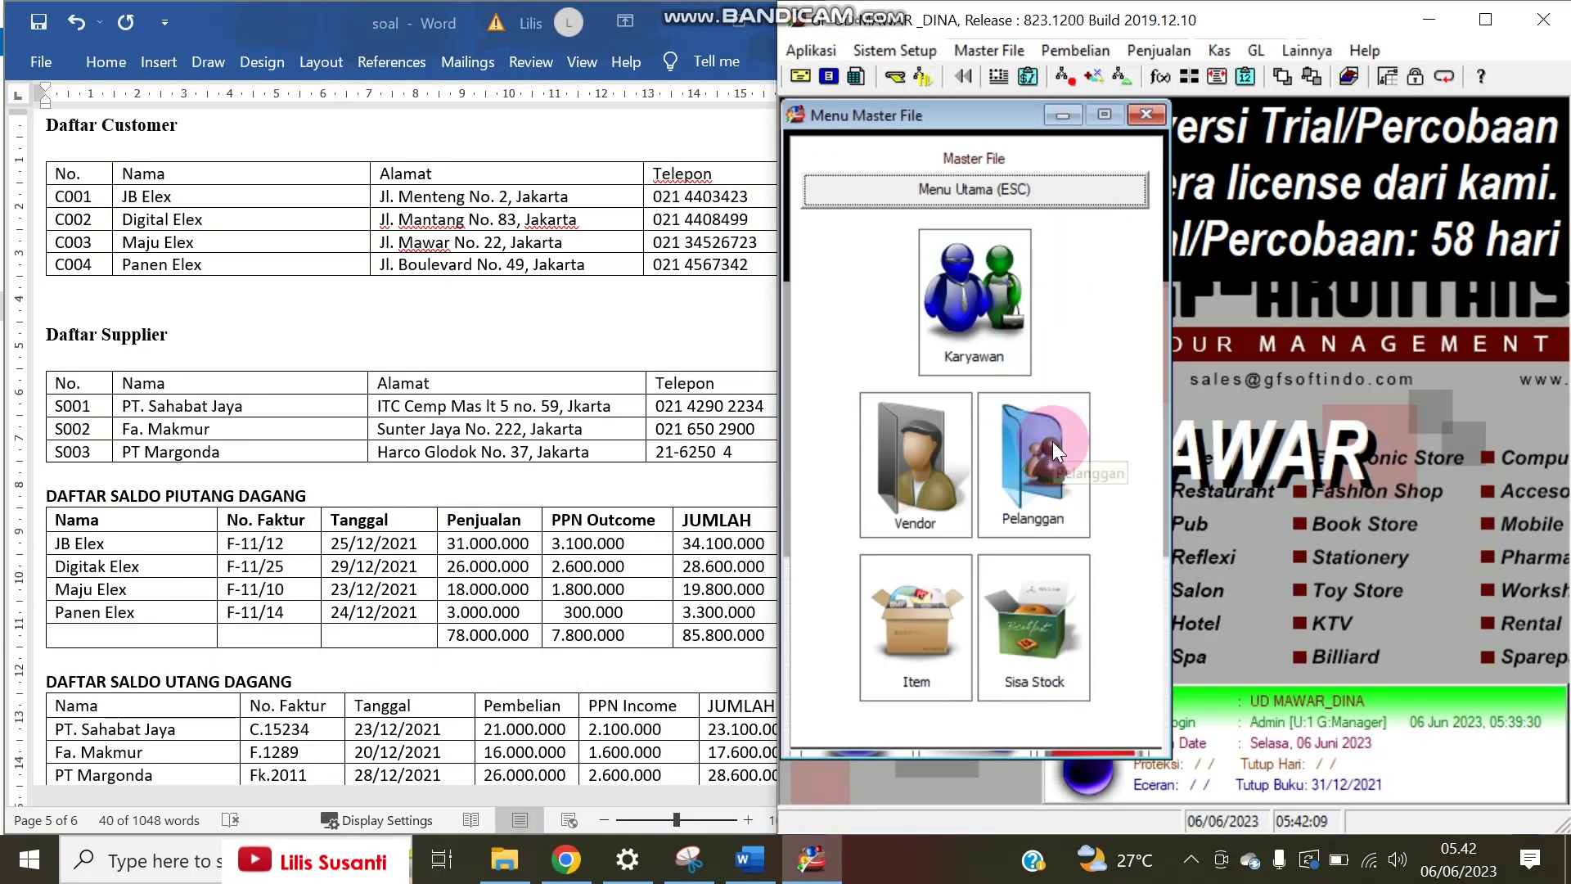
{"action": "left_click", "coordinate": [1052, 440]}
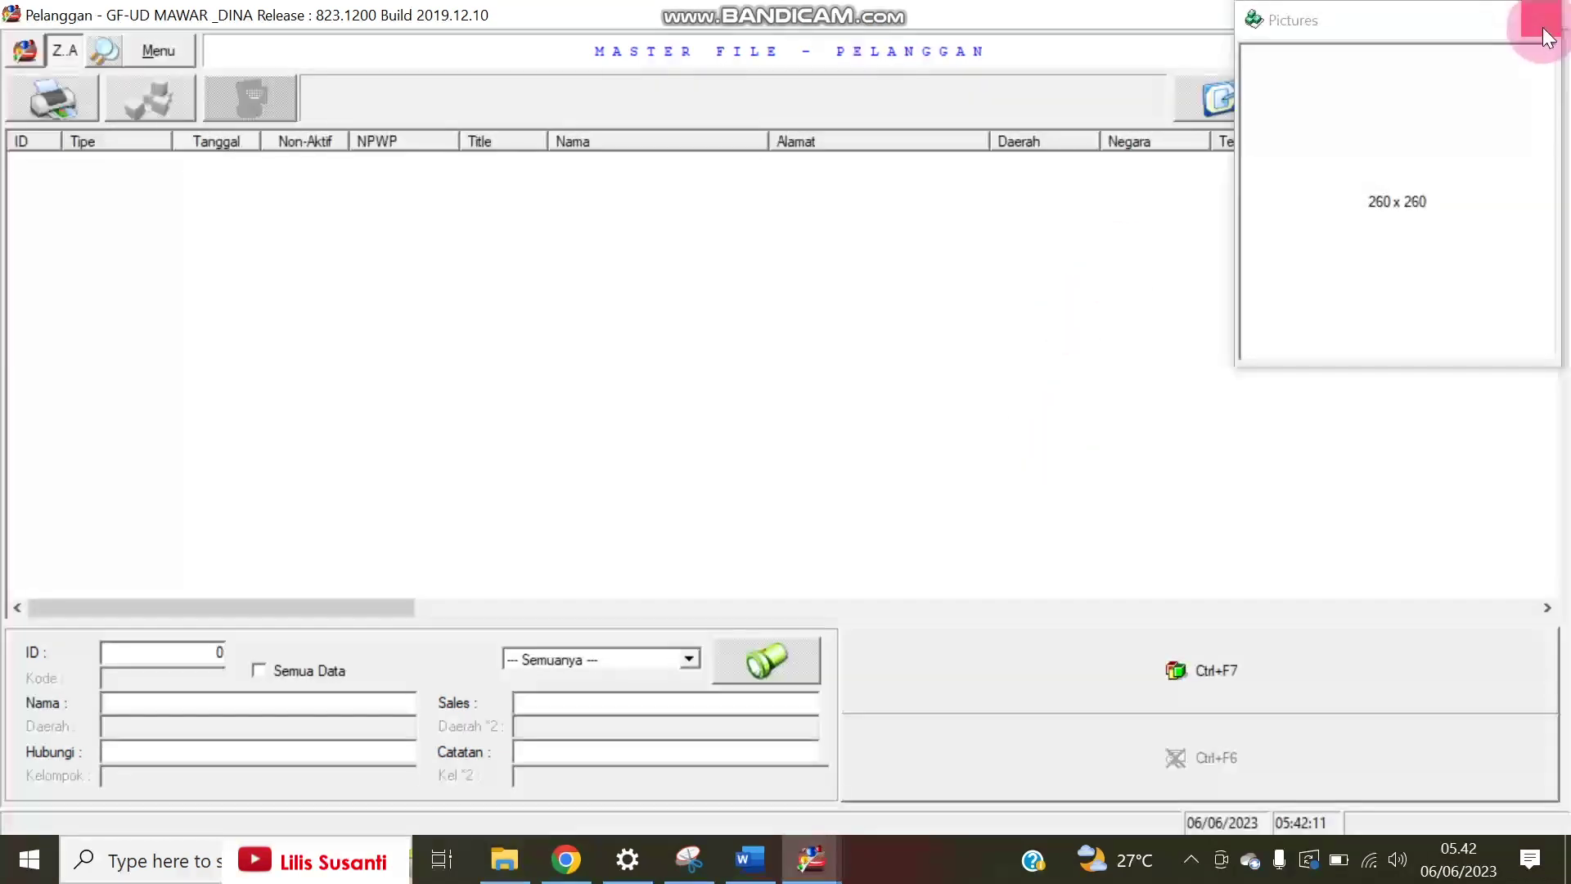
{"action": "left_click", "coordinate": [1543, 37]}
- Shrink the Pelanggan window and arrange it beside the Word document so the customer table stays readable
{"action": "left_click", "coordinate": [1481, 12]}
{"action": "left_click_drag", "start_coordinate": [433, 10], "coordinate": [1043, 1]}
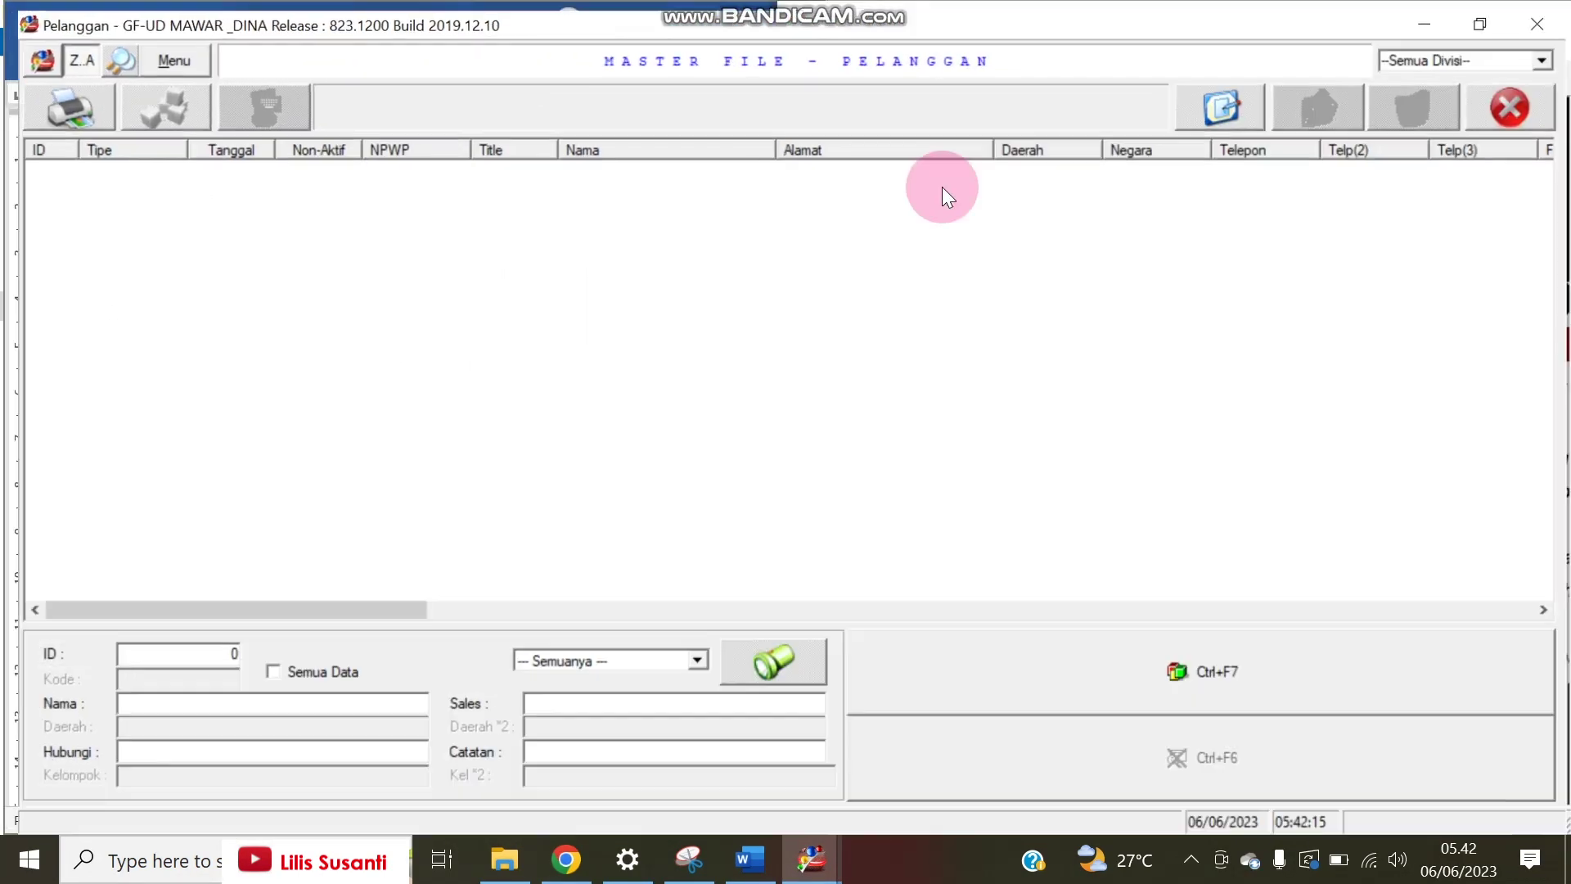
{"action": "left_click", "coordinate": [1479, 18]}
{"action": "left_click_drag", "start_coordinate": [509, 25], "coordinate": [1130, 19]}
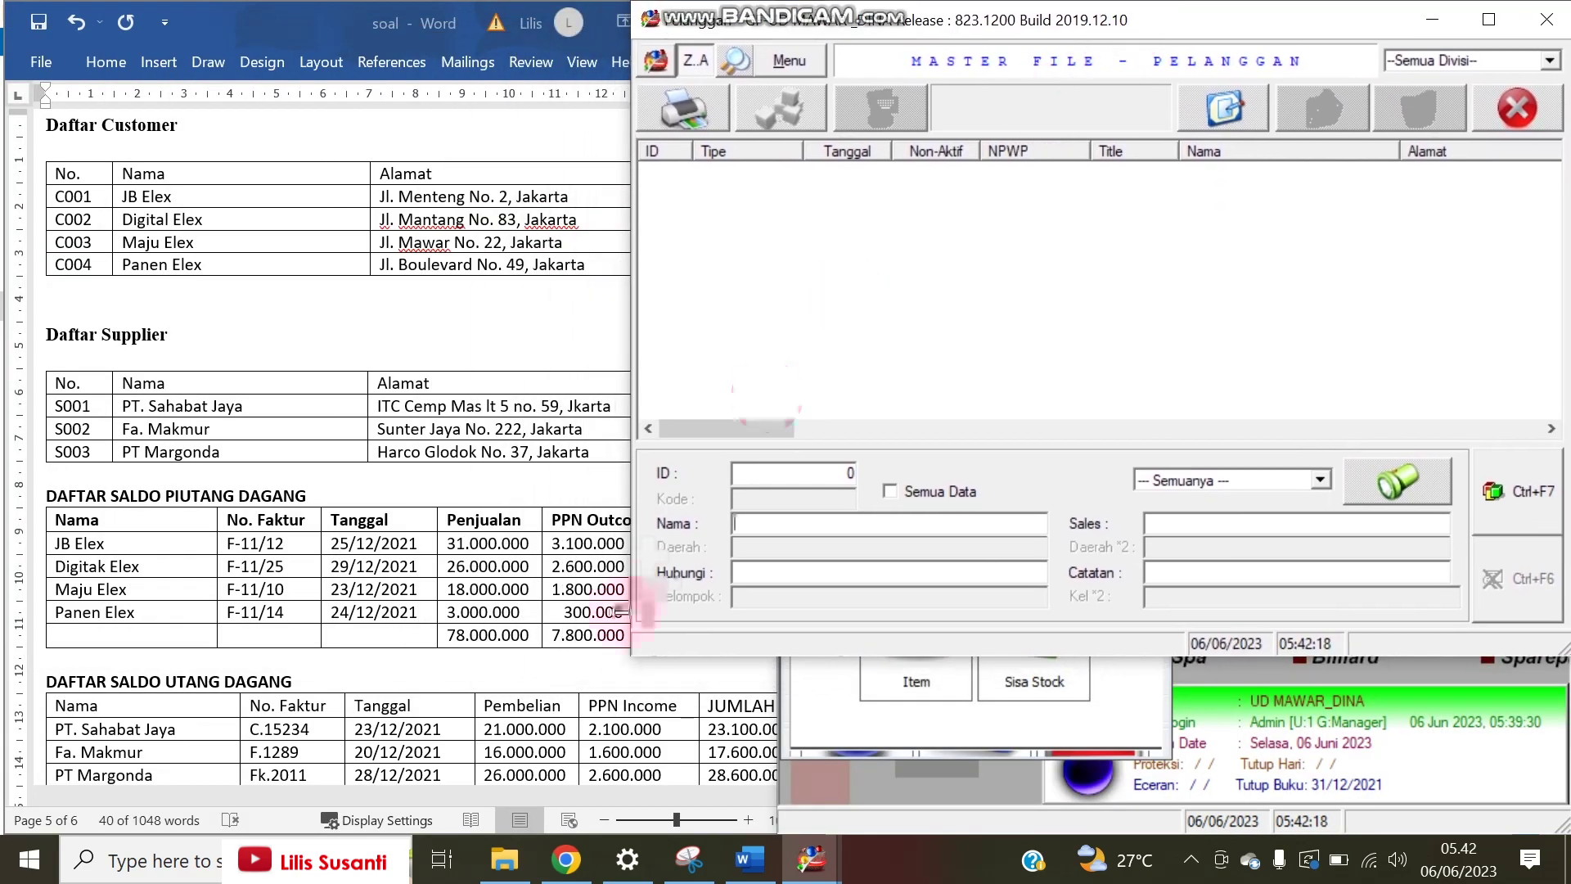
{"action": "left_click_drag", "start_coordinate": [631, 655], "coordinate": [741, 834]}
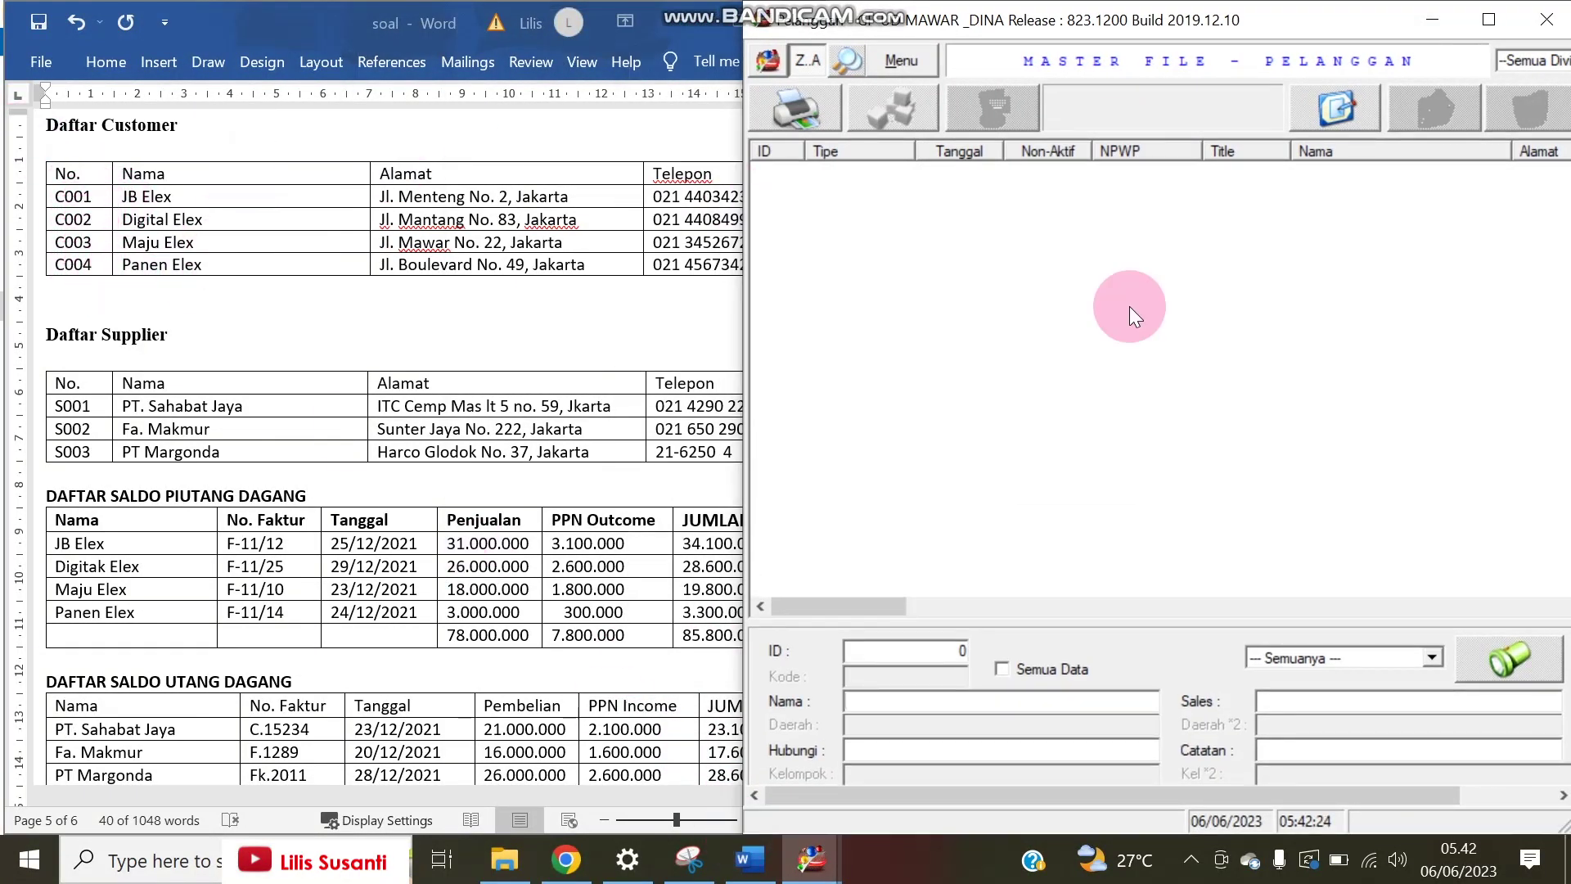
- Start a new customer record and place its entry form beside the Daftar Customer table
{"action": "left_click", "coordinate": [1333, 101]}
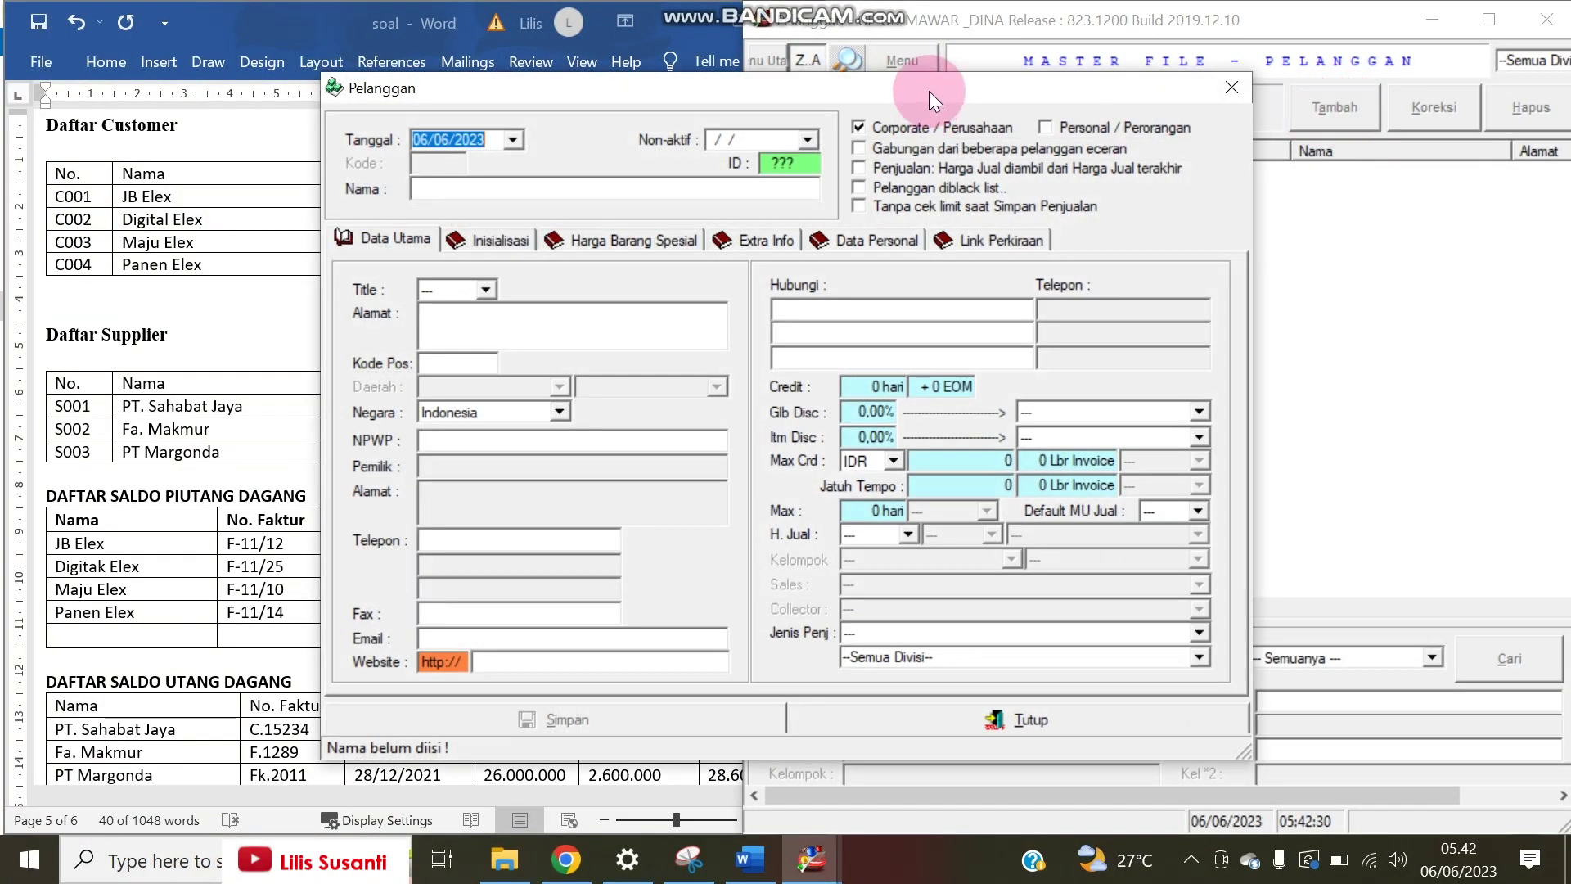
{"action": "left_click_drag", "start_coordinate": [929, 91], "coordinate": [1338, 45]}
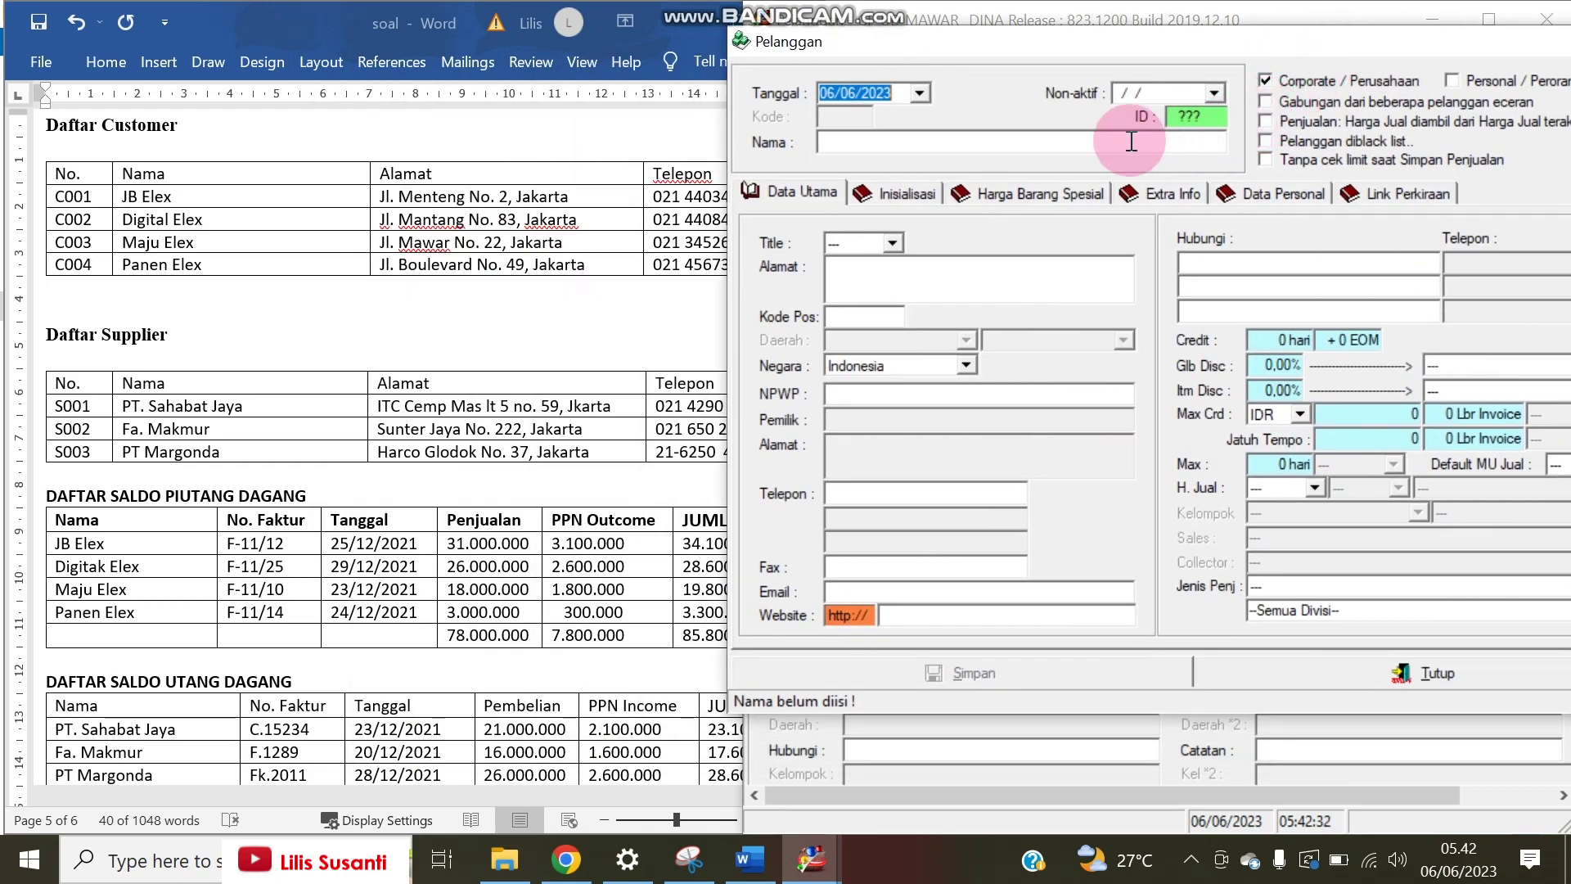
- Check the book closing date and the invoice dates under Daftar Saldo Piutang Dagang in the soal document
{"action": "left_click", "coordinate": [661, 283]}
{"action": "scroll", "coordinate": [352, 254], "scroll_direction": "up", "scroll_amount": 10}
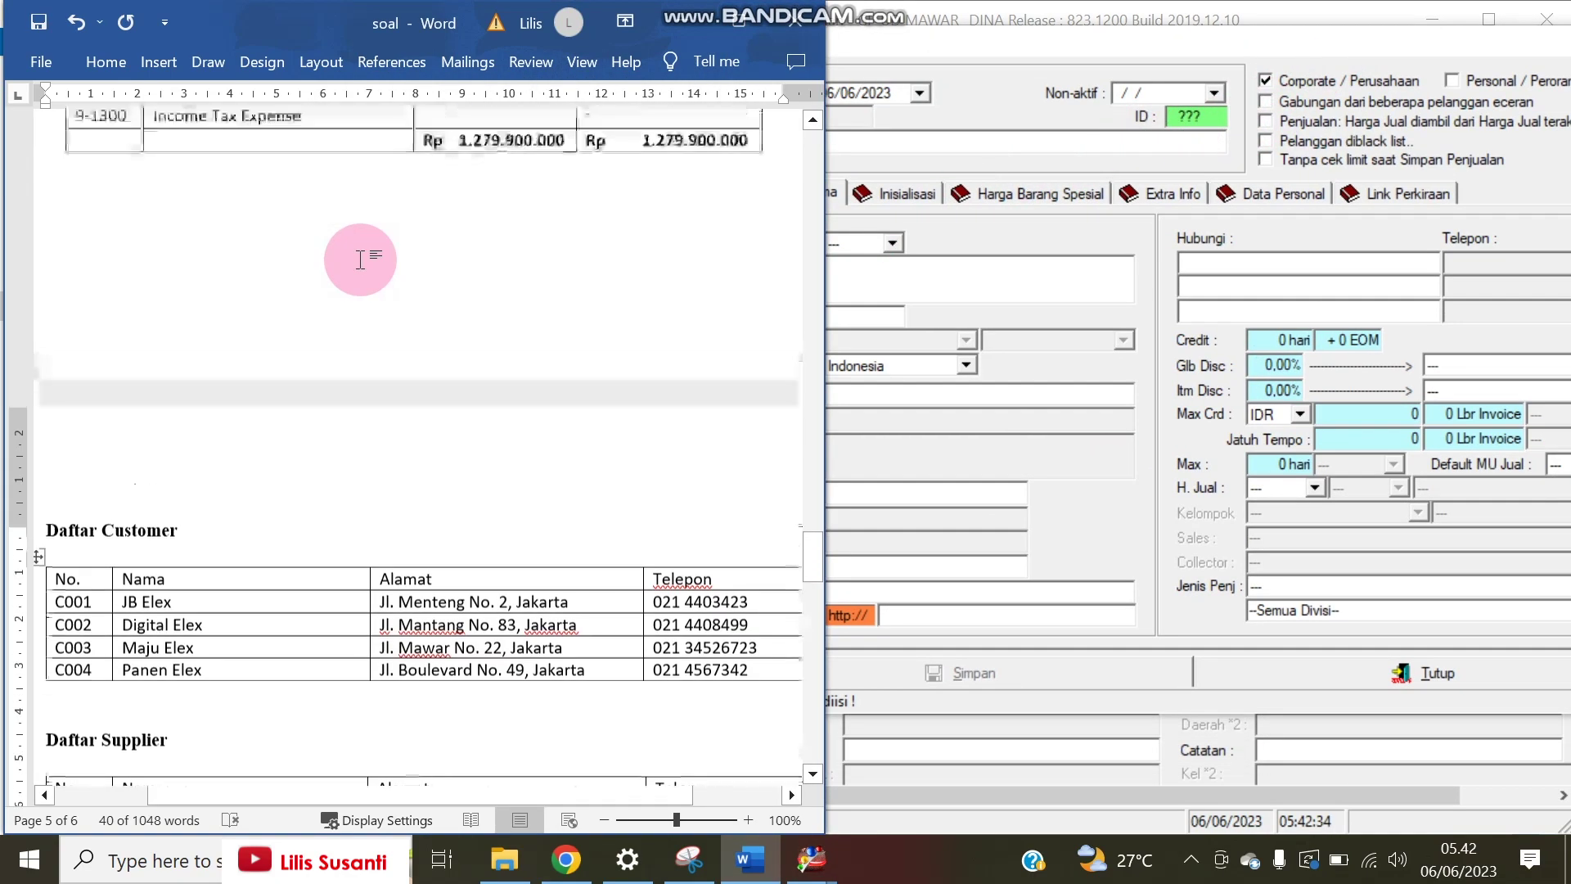
{"action": "scroll", "coordinate": [359, 260], "scroll_direction": "up", "scroll_amount": 20}
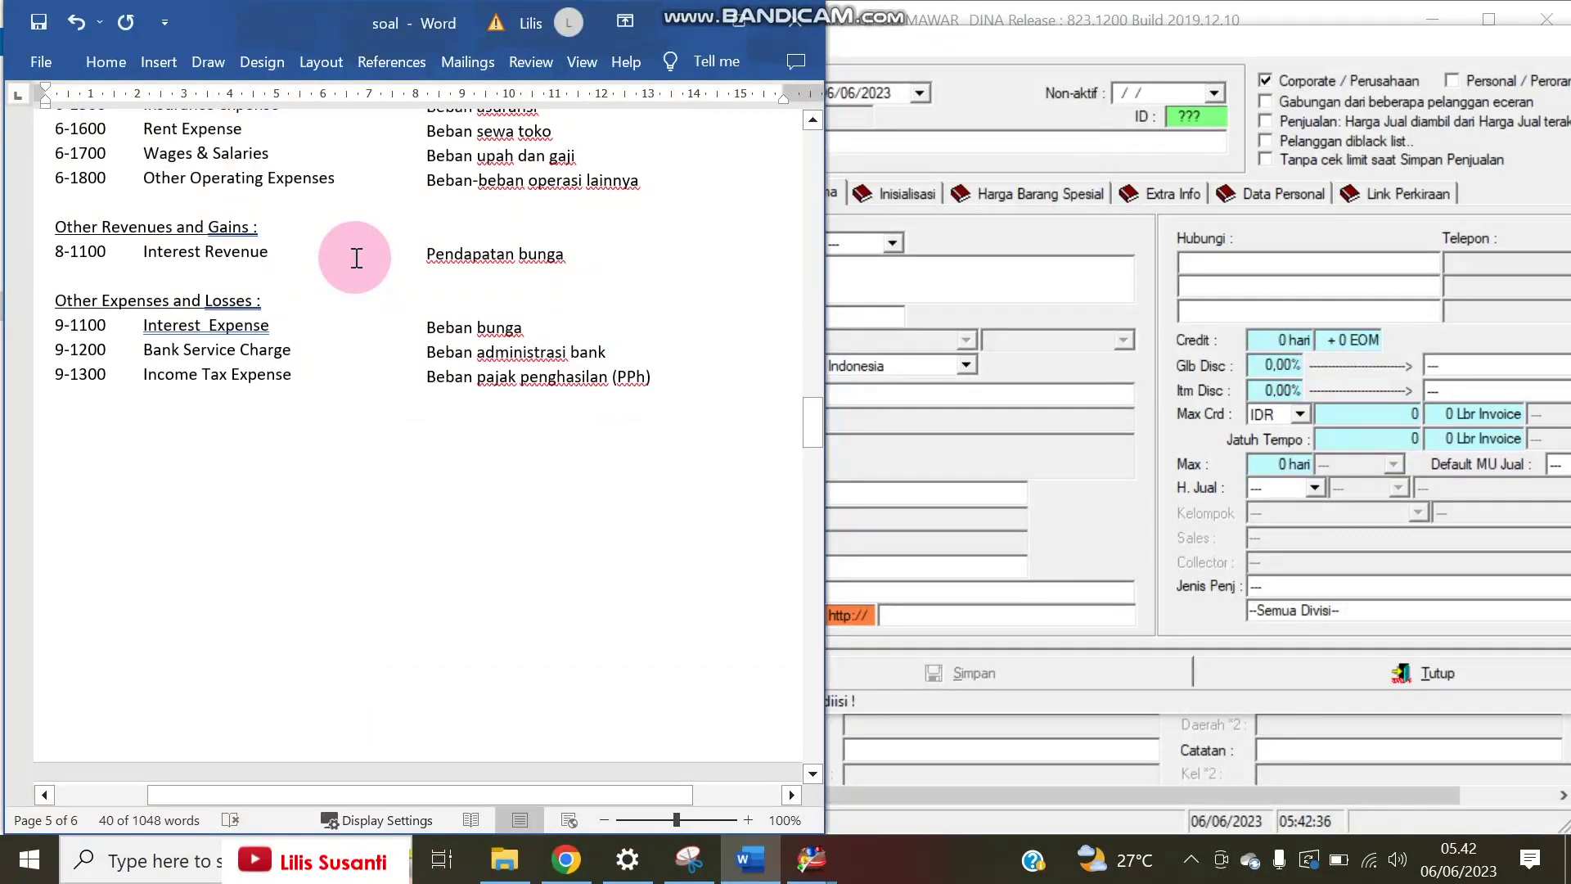
{"action": "scroll", "coordinate": [356, 259], "scroll_direction": "up", "scroll_amount": 20}
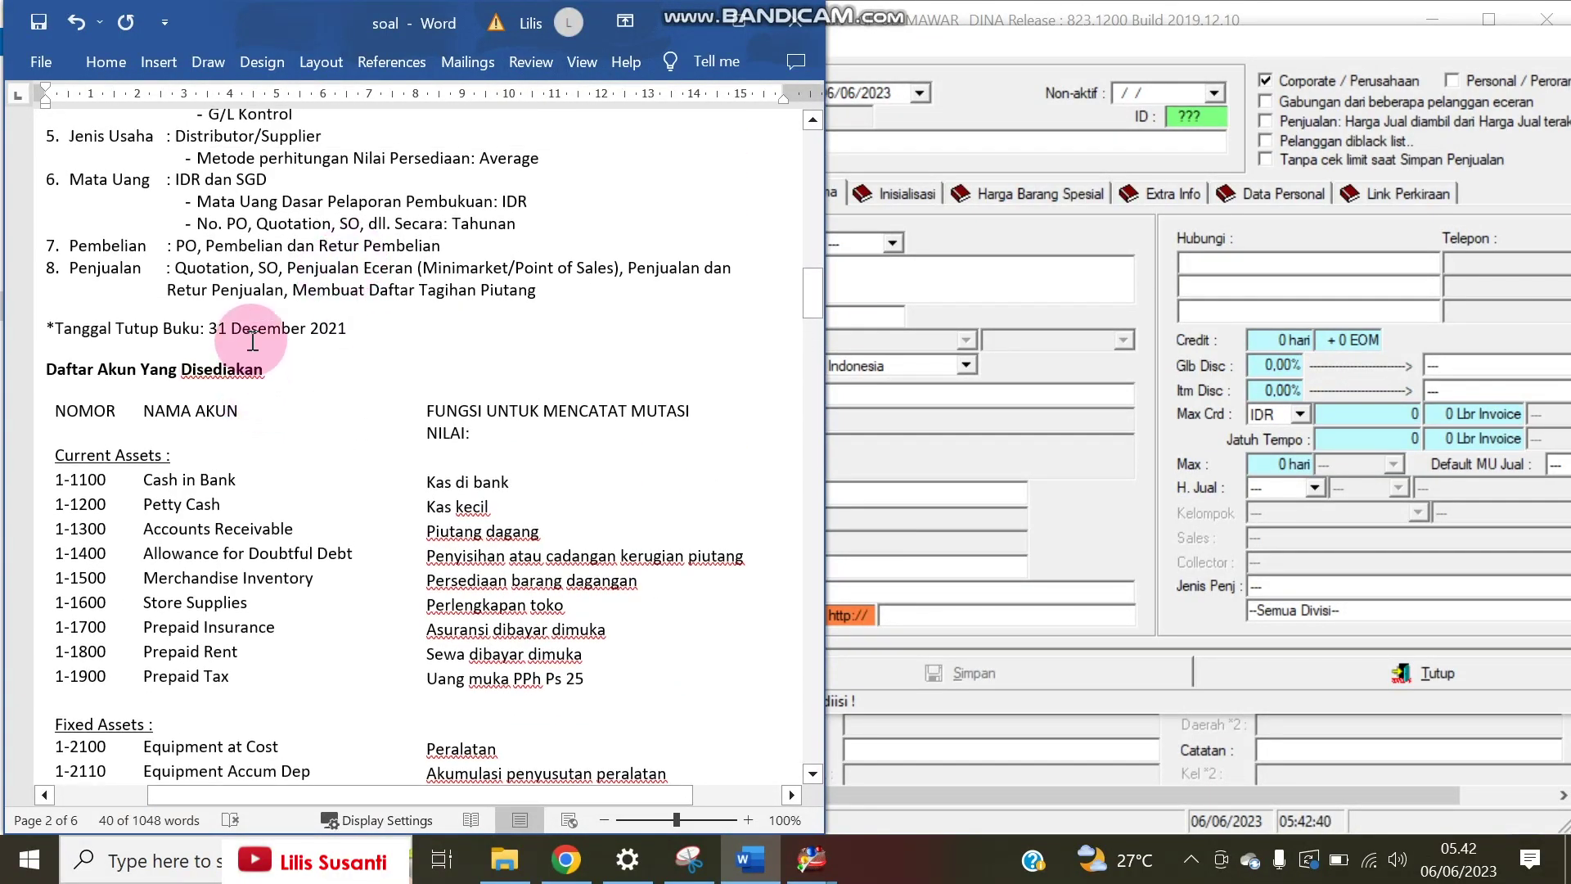
{"action": "scroll", "coordinate": [253, 340], "scroll_direction": "down", "scroll_amount": 15}
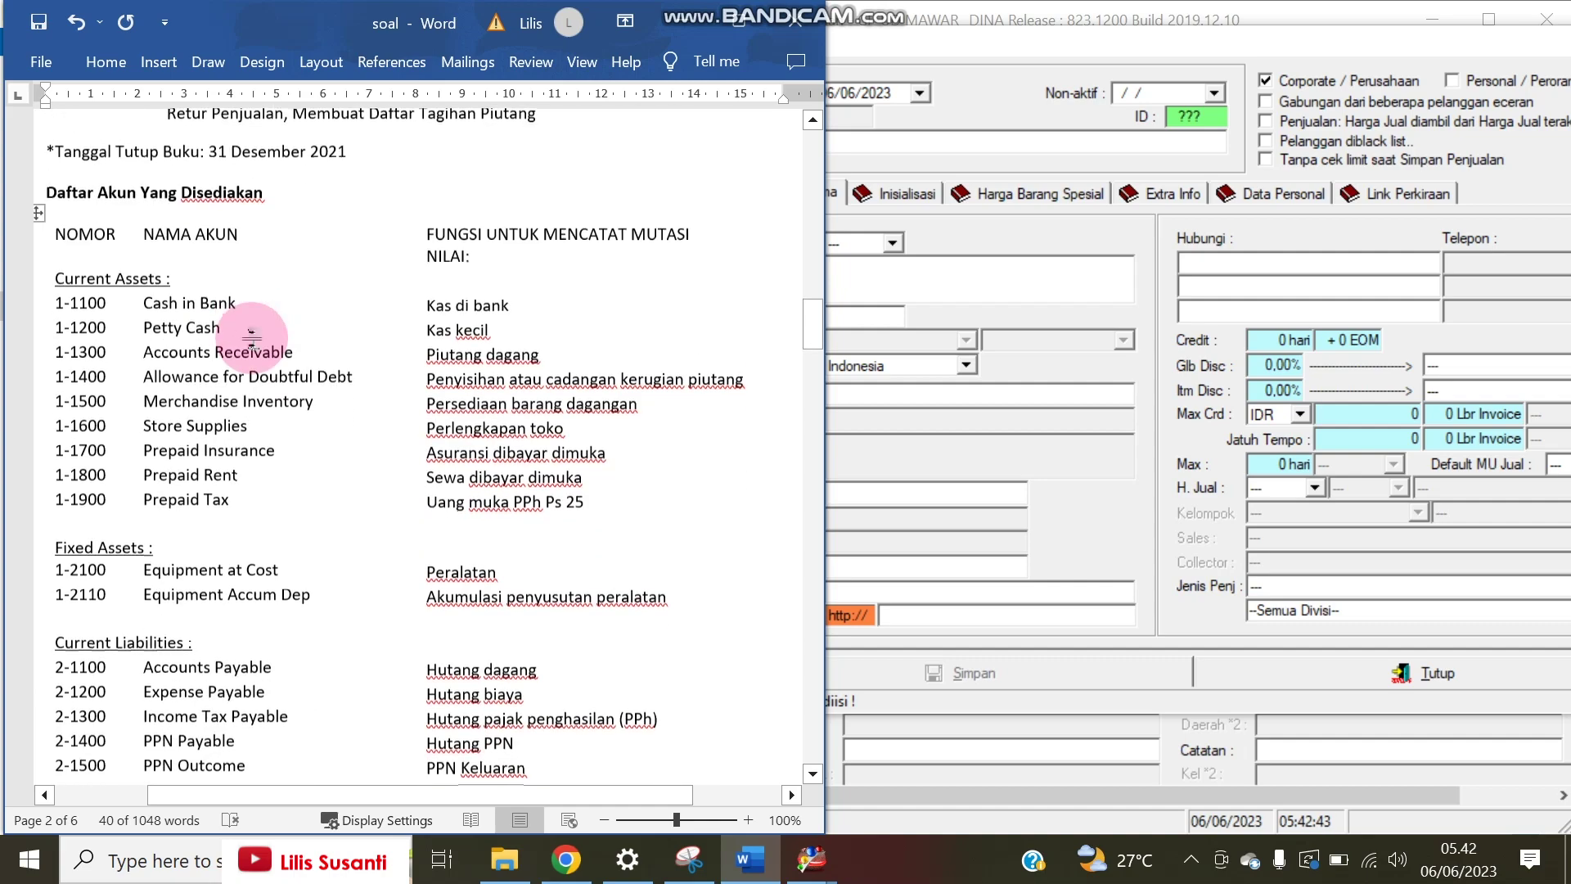
{"action": "scroll", "coordinate": [253, 338], "scroll_direction": "down", "scroll_amount": 20}
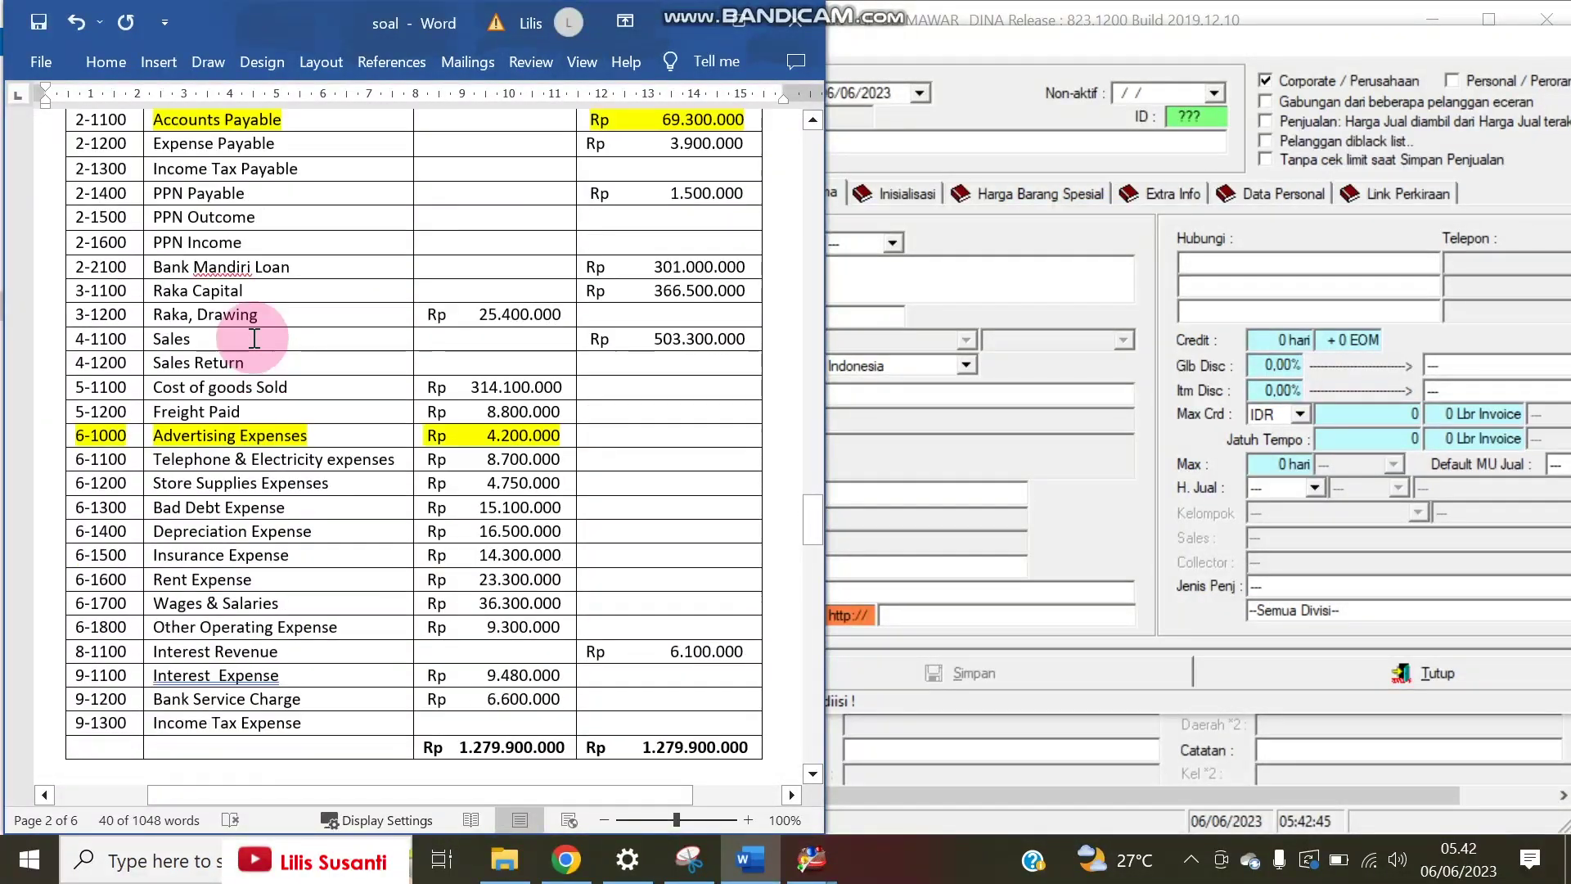
{"action": "scroll", "coordinate": [254, 339], "scroll_direction": "down", "scroll_amount": 10}
{"action": "scroll", "coordinate": [254, 339], "scroll_direction": "up", "scroll_amount": 1}
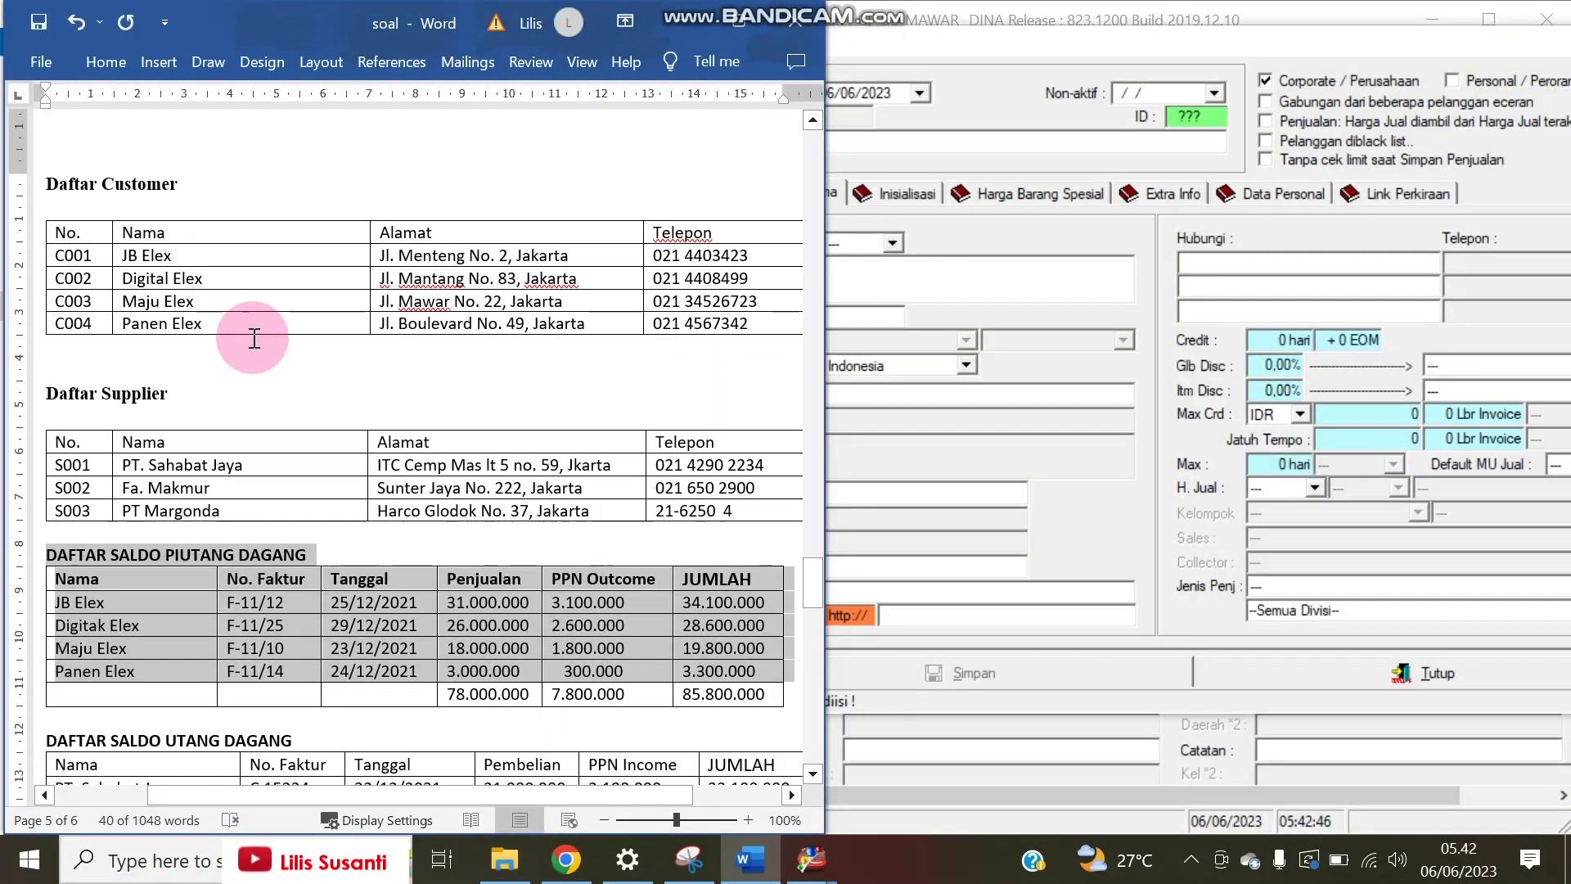
{"action": "left_click", "coordinate": [355, 606]}
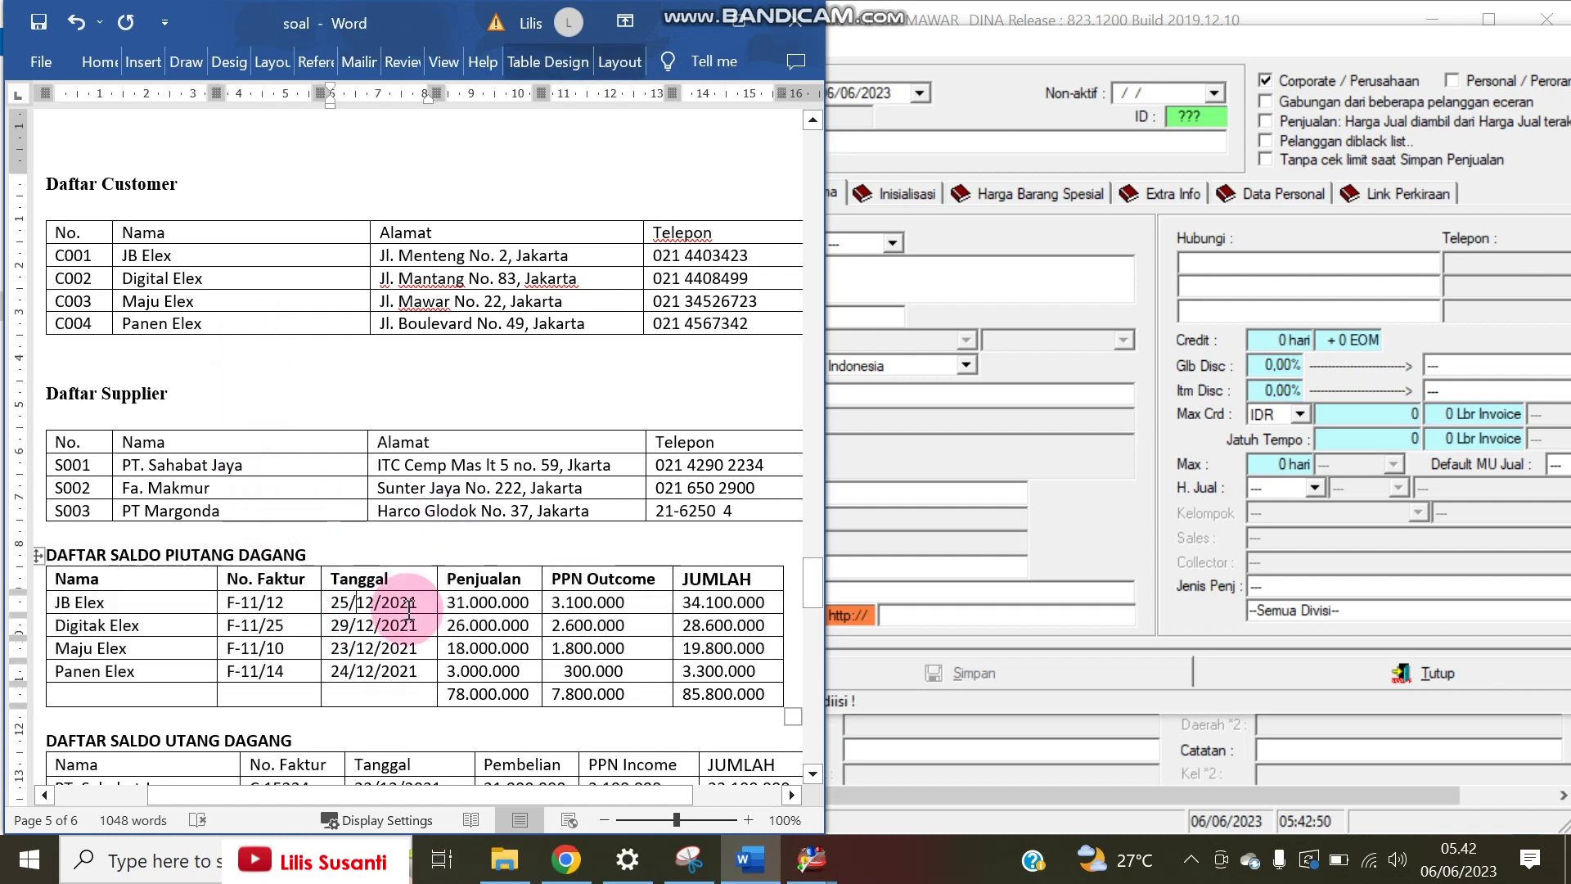
- Set the new customer's date to 01/12/2021 and shift the form clear of the phone column in the document
{"action": "left_click", "coordinate": [981, 39]}
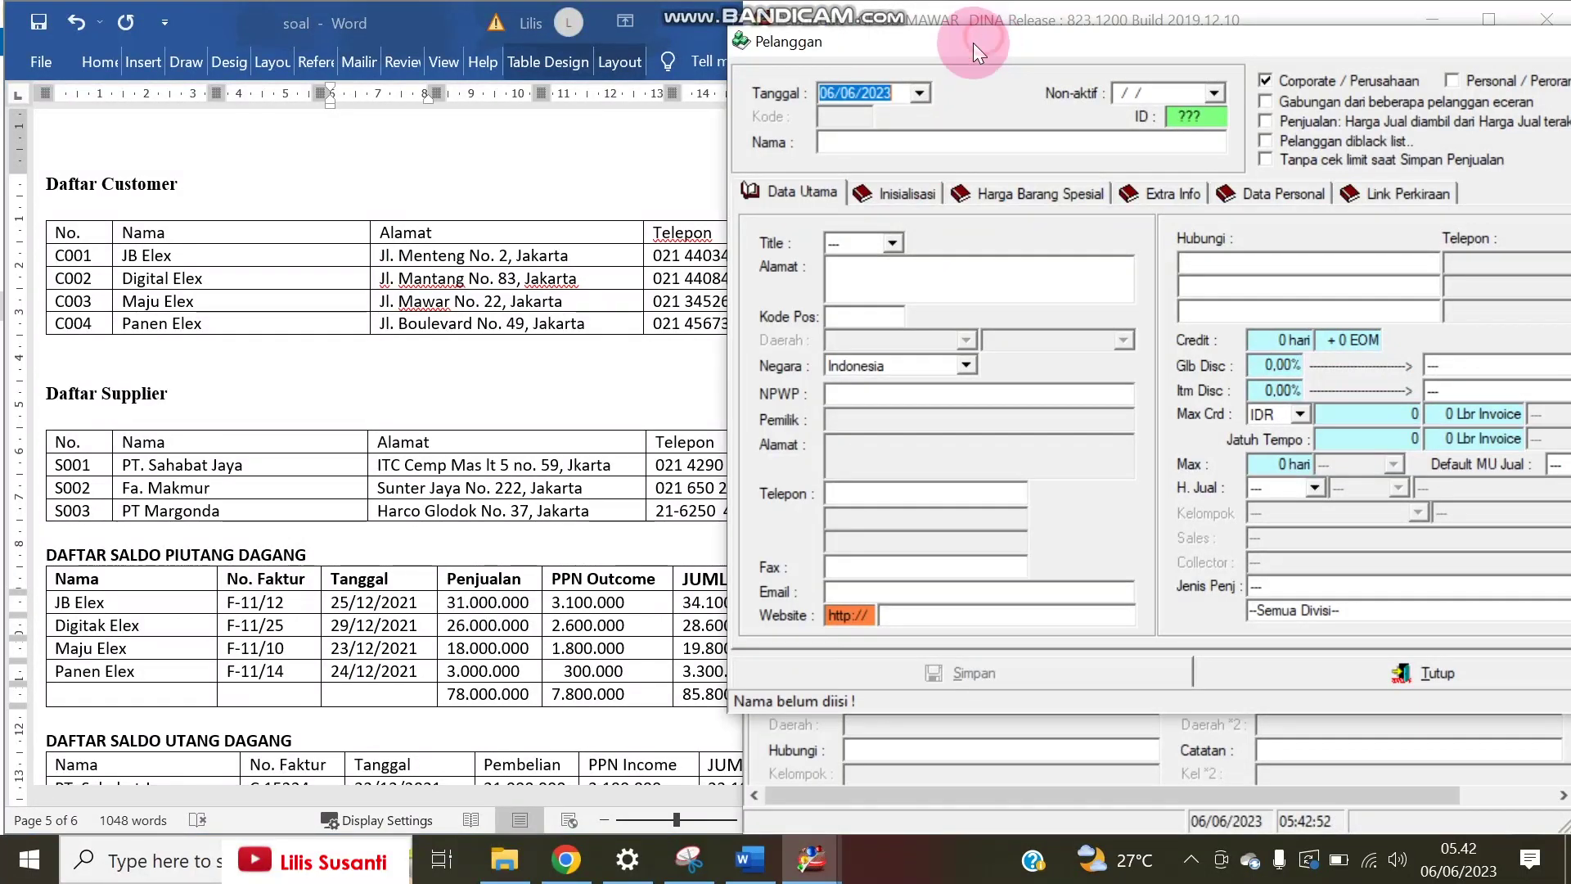
{"action": "left_click", "coordinate": [850, 103]}
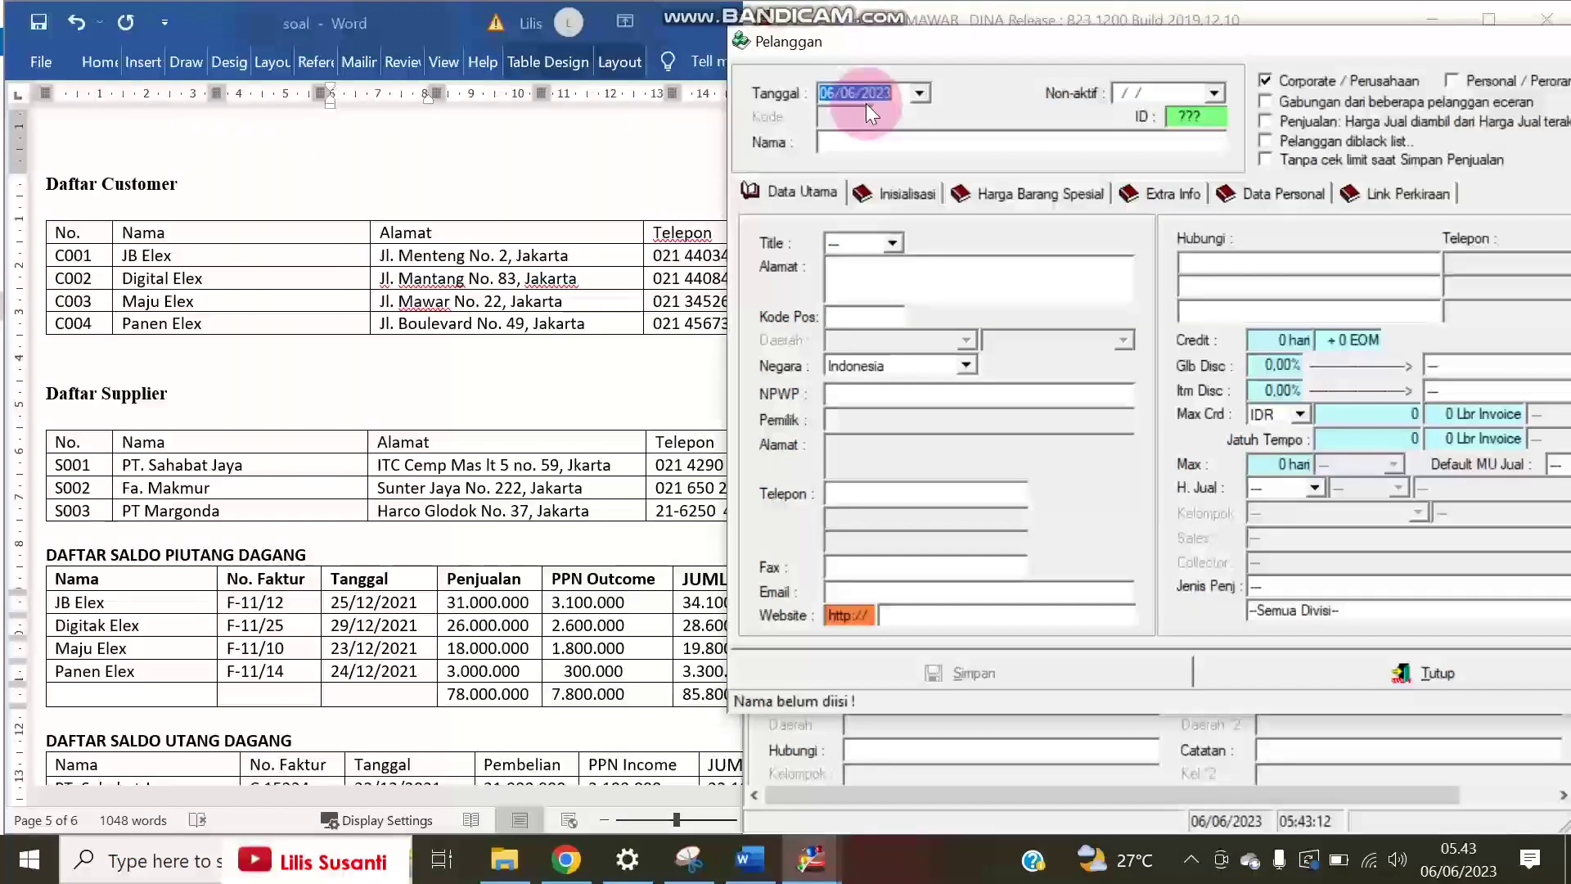
{"action": "type", "text": "01"}
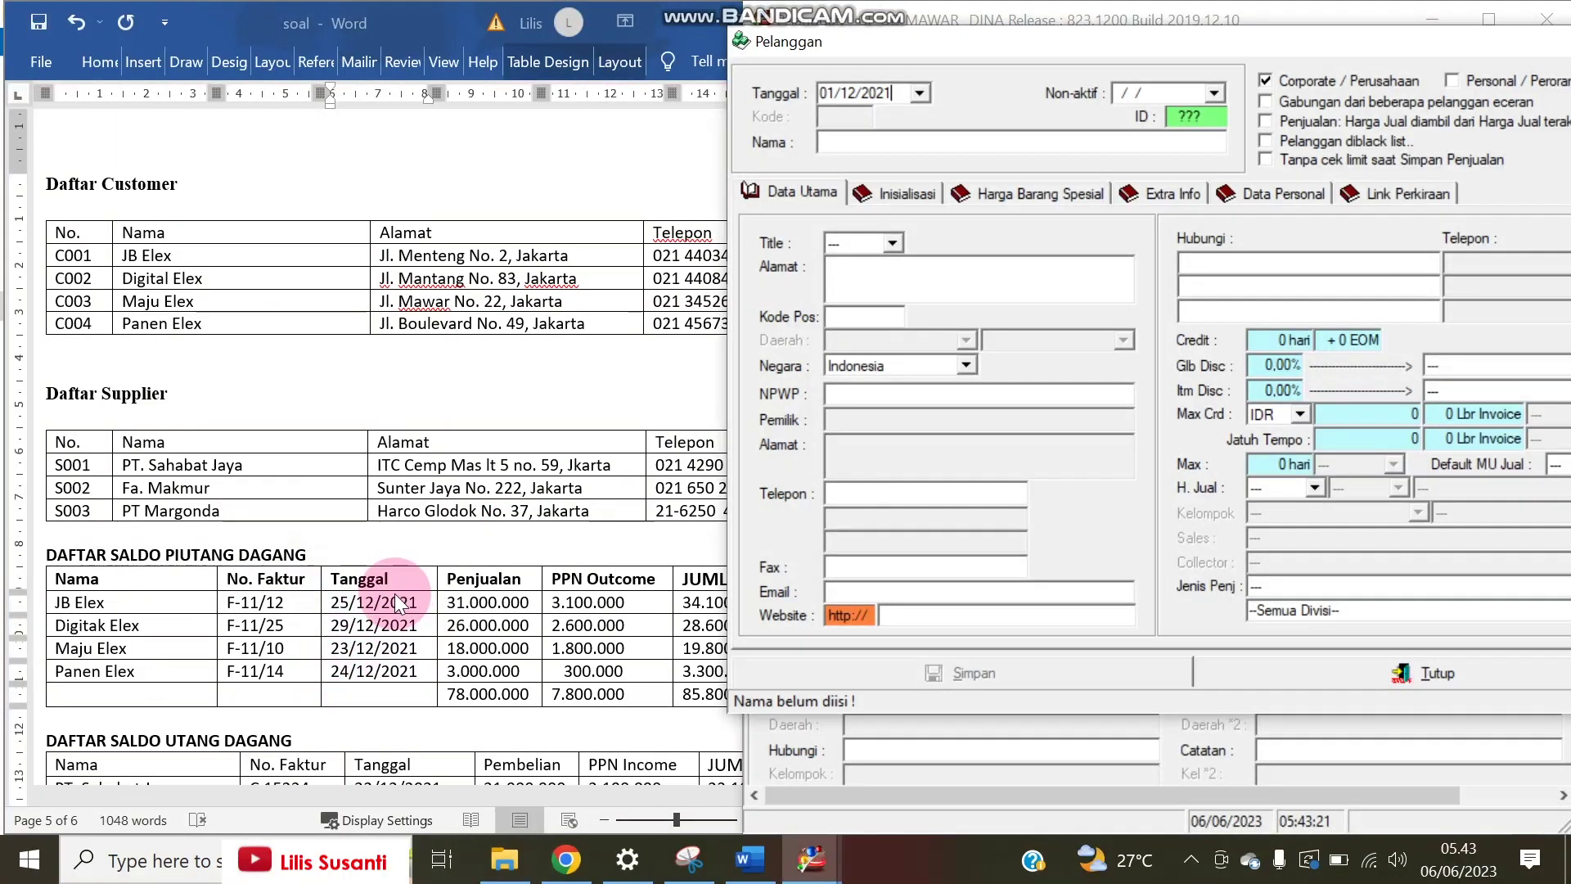
{"action": "mouse_move", "coordinate": [900, 51]}
{"action": "left_mouse_down"}
{"action": "mouse_move", "coordinate": [931, 39]}
{"action": "mouse_move", "coordinate": [921, 31]}
{"action": "left_mouse_up"}
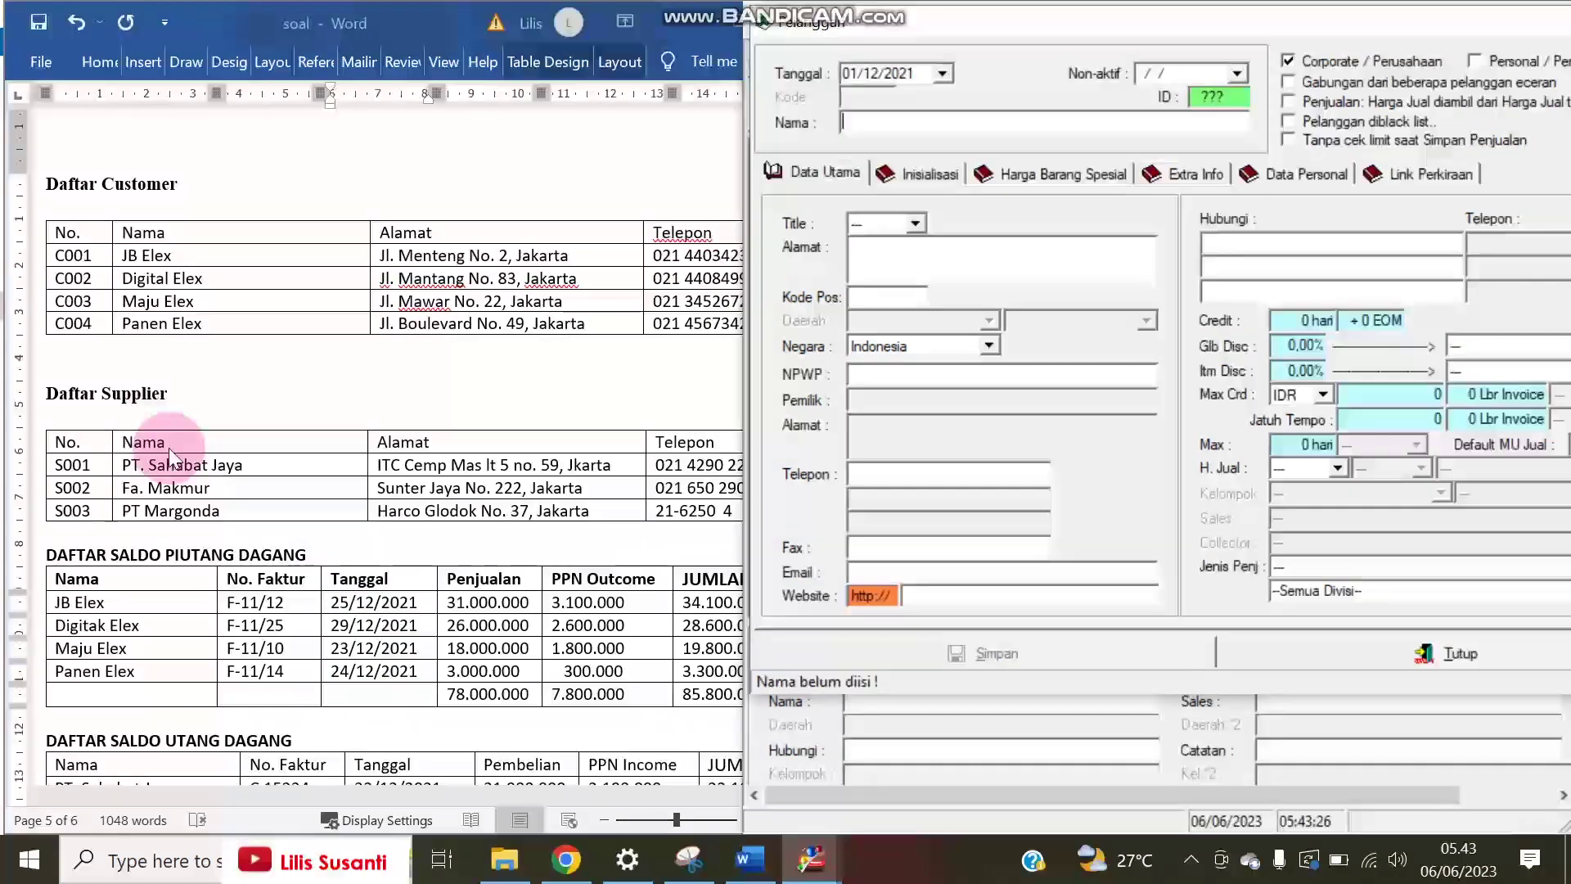
- Copy the name JB Elex from the Daftar Customer table into the new customer's Nama field
{"action": "left_click", "coordinate": [129, 260]}
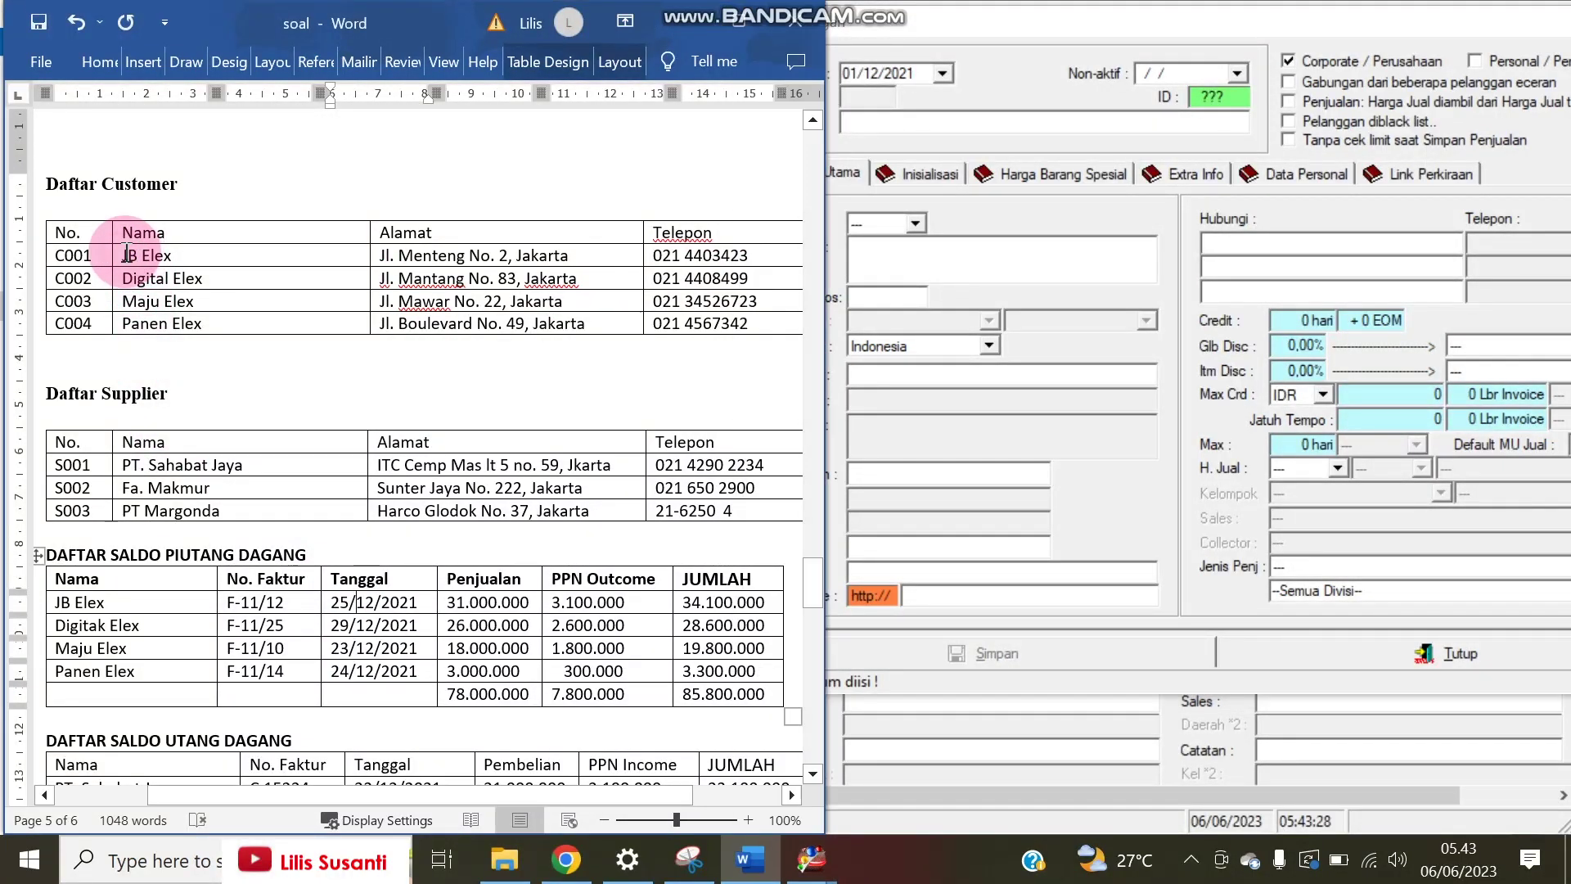
{"action": "left_click_drag", "start_coordinate": [122, 255], "coordinate": [181, 249]}
{"action": "key", "text": "ctrl+c"}
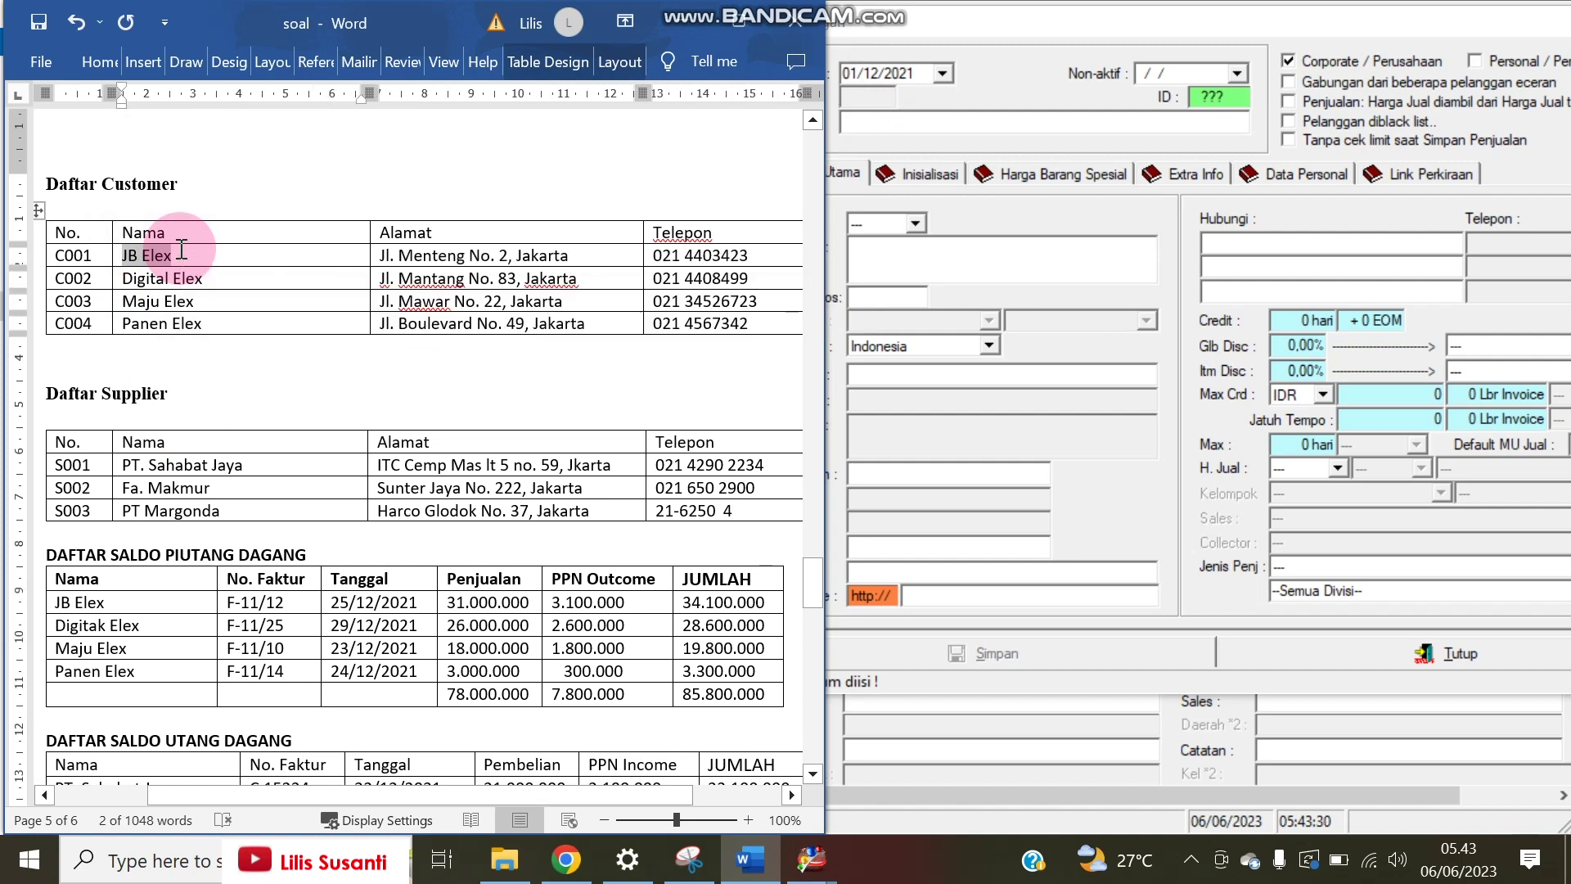
{"action": "left_click", "coordinate": [939, 122]}
{"action": "key", "text": "ctrl+v"}
{"action": "key", "text": "Return"}
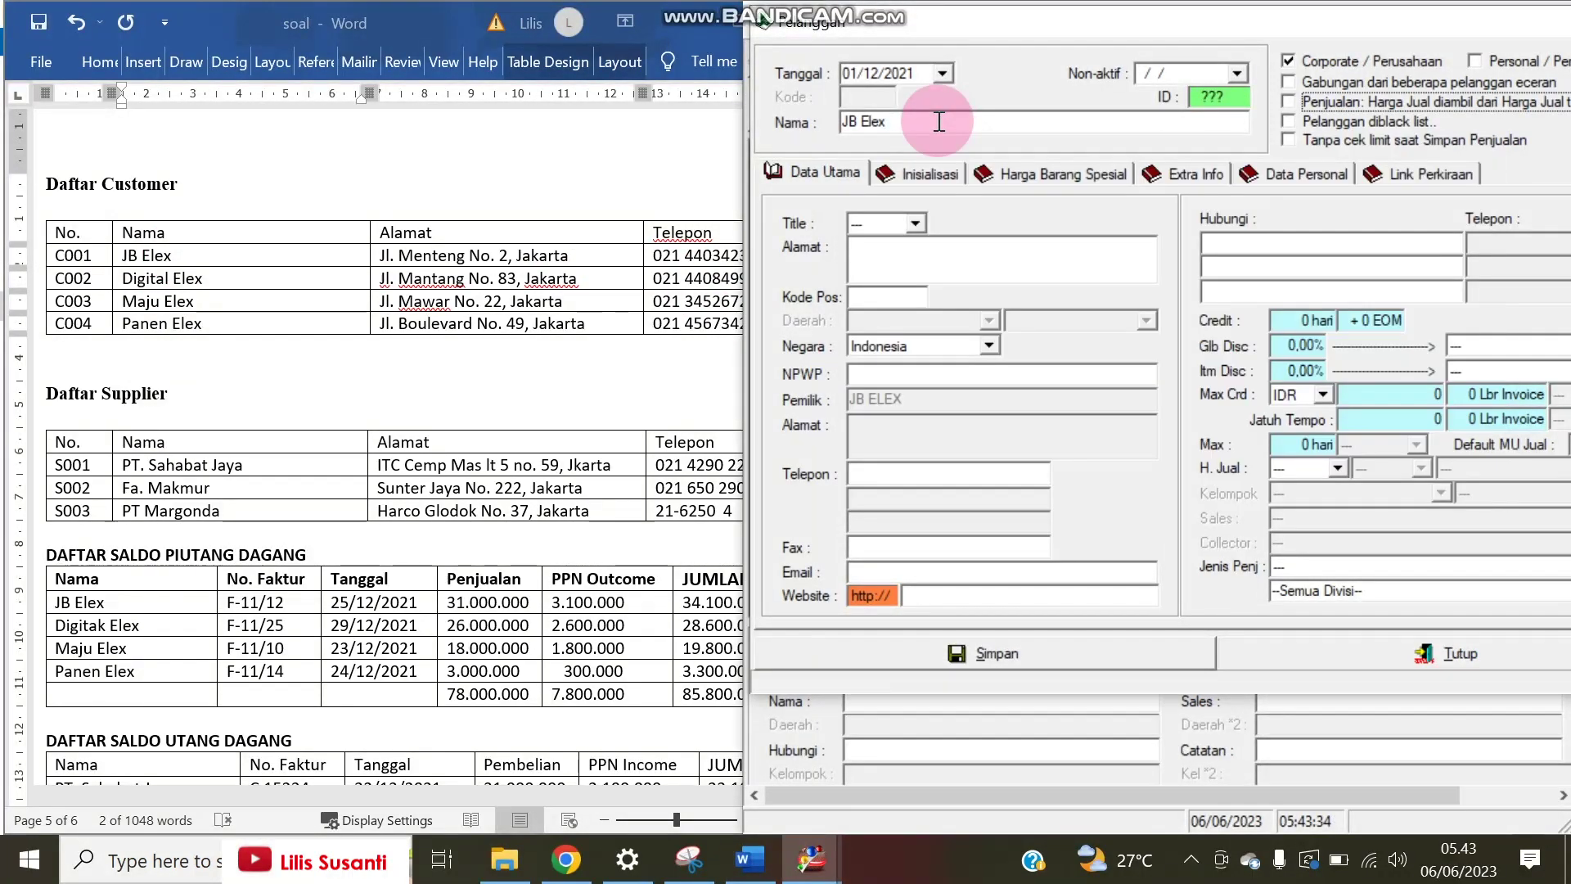
- Copy JB Elex's address from the Daftar Customer table into the customer's Alamat field
{"action": "left_click", "coordinate": [914, 258]}
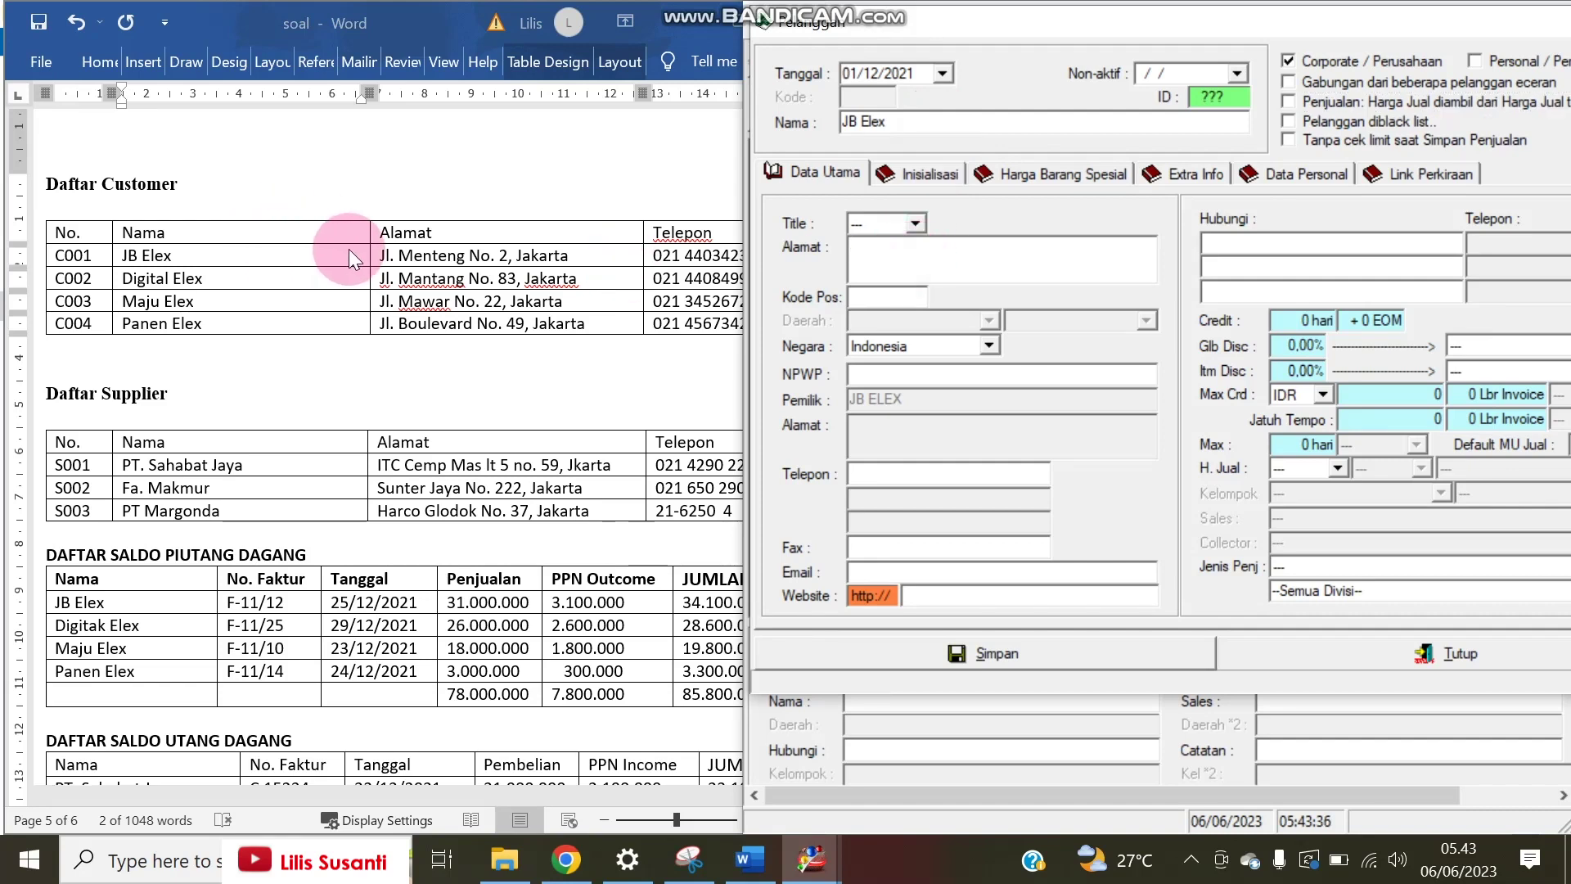
{"action": "left_click", "coordinate": [387, 272]}
{"action": "left_click_drag", "start_coordinate": [379, 255], "coordinate": [560, 255]}
{"action": "key", "text": "ctrl+c"}
{"action": "left_click", "coordinate": [954, 246]}
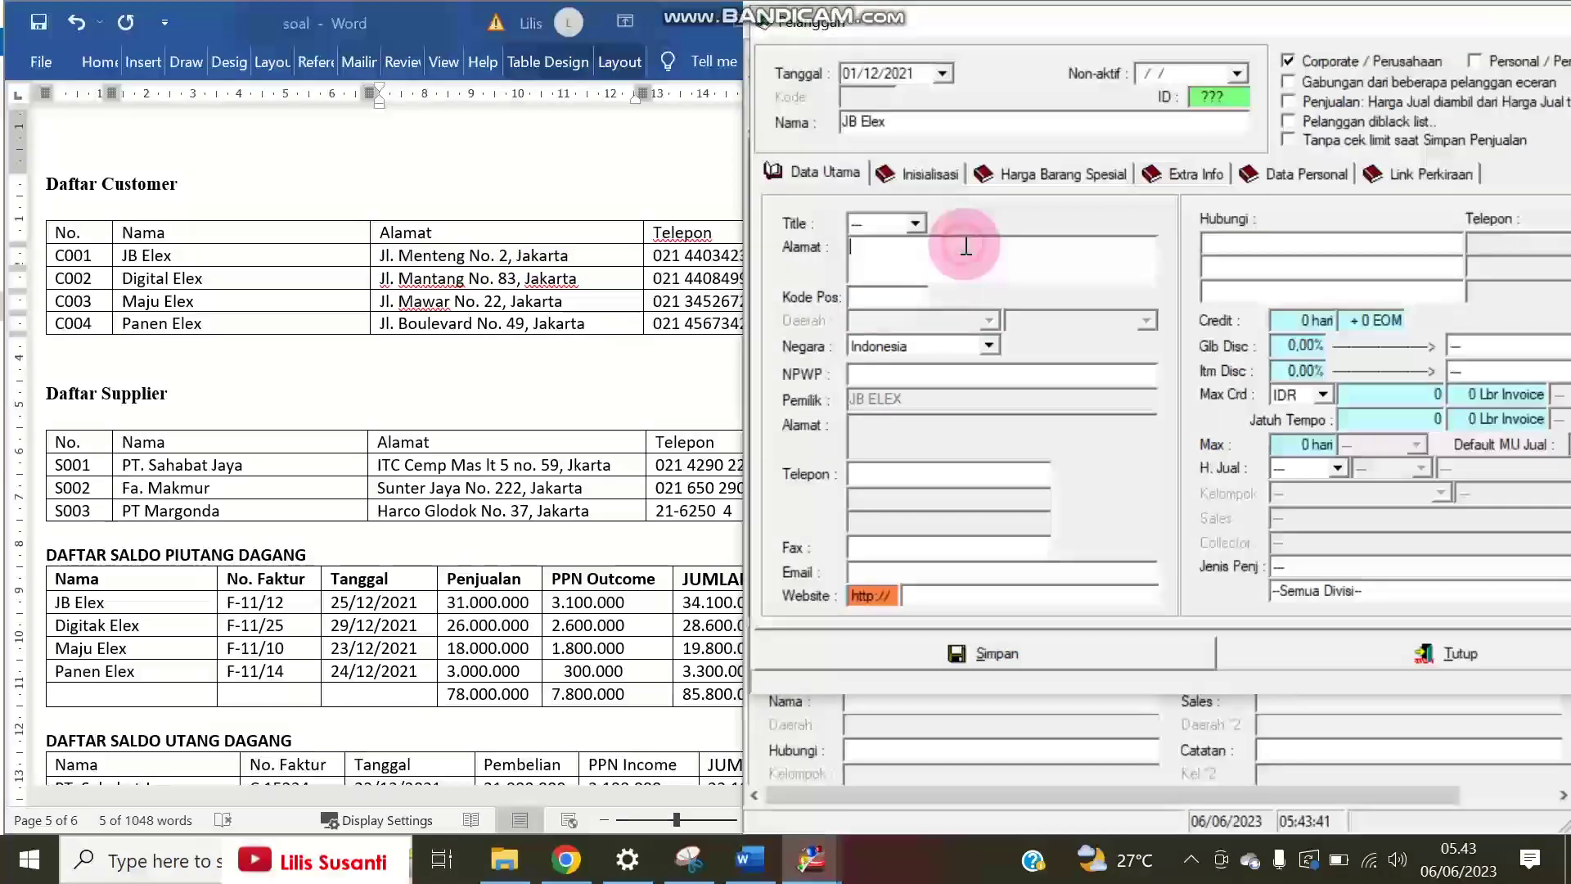
{"action": "key", "text": "ctrl+v"}
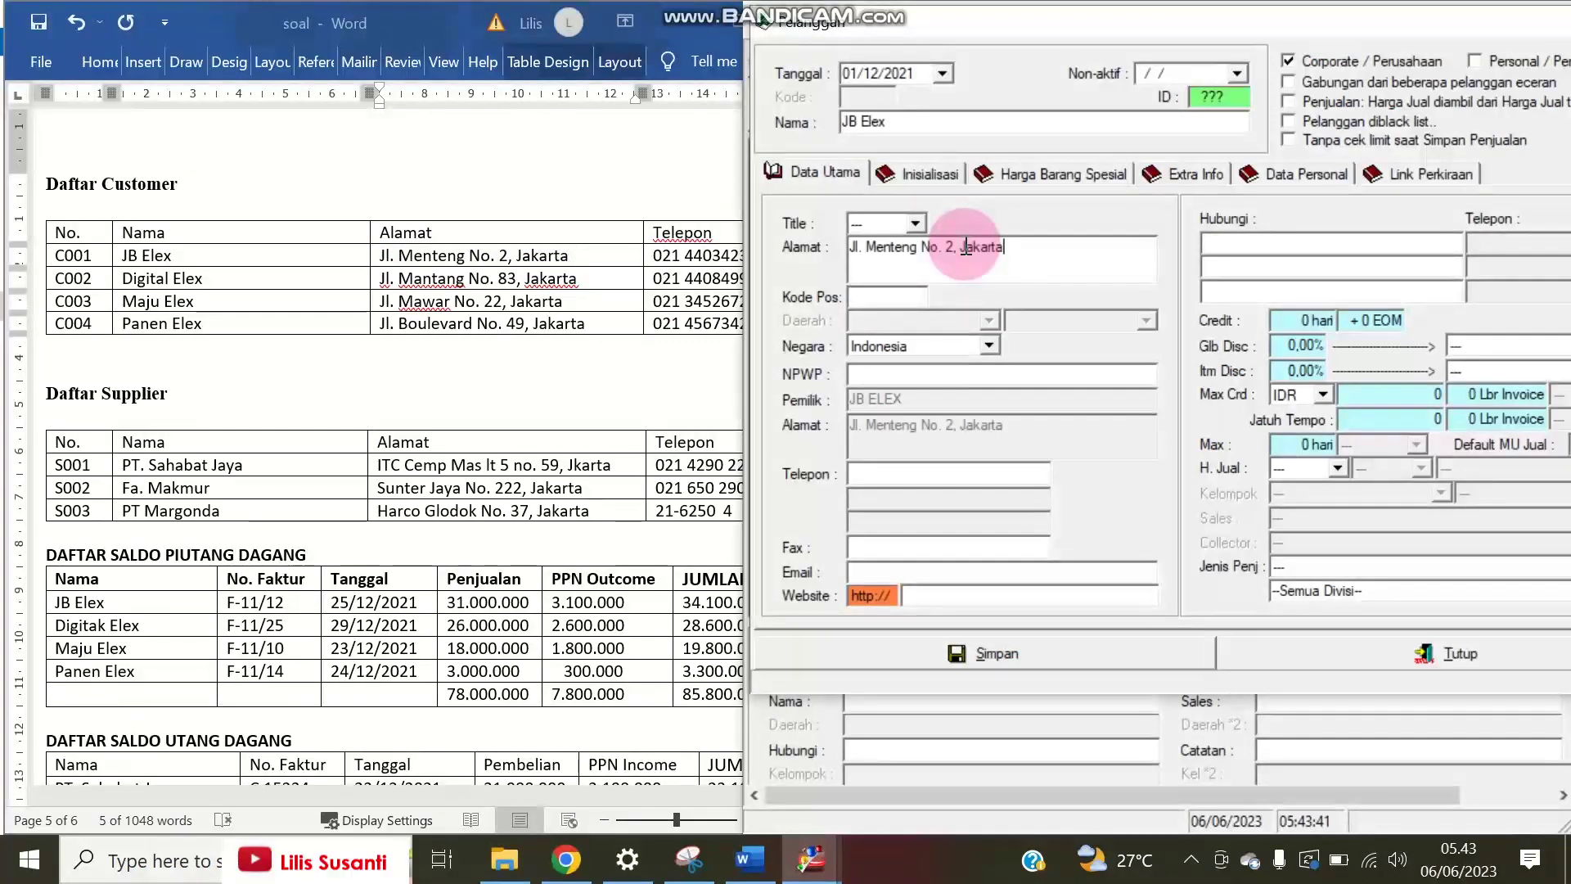
{"action": "left_click", "coordinate": [661, 258]}
{"action": "left_click_drag", "start_coordinate": [661, 258], "coordinate": [762, 264]}
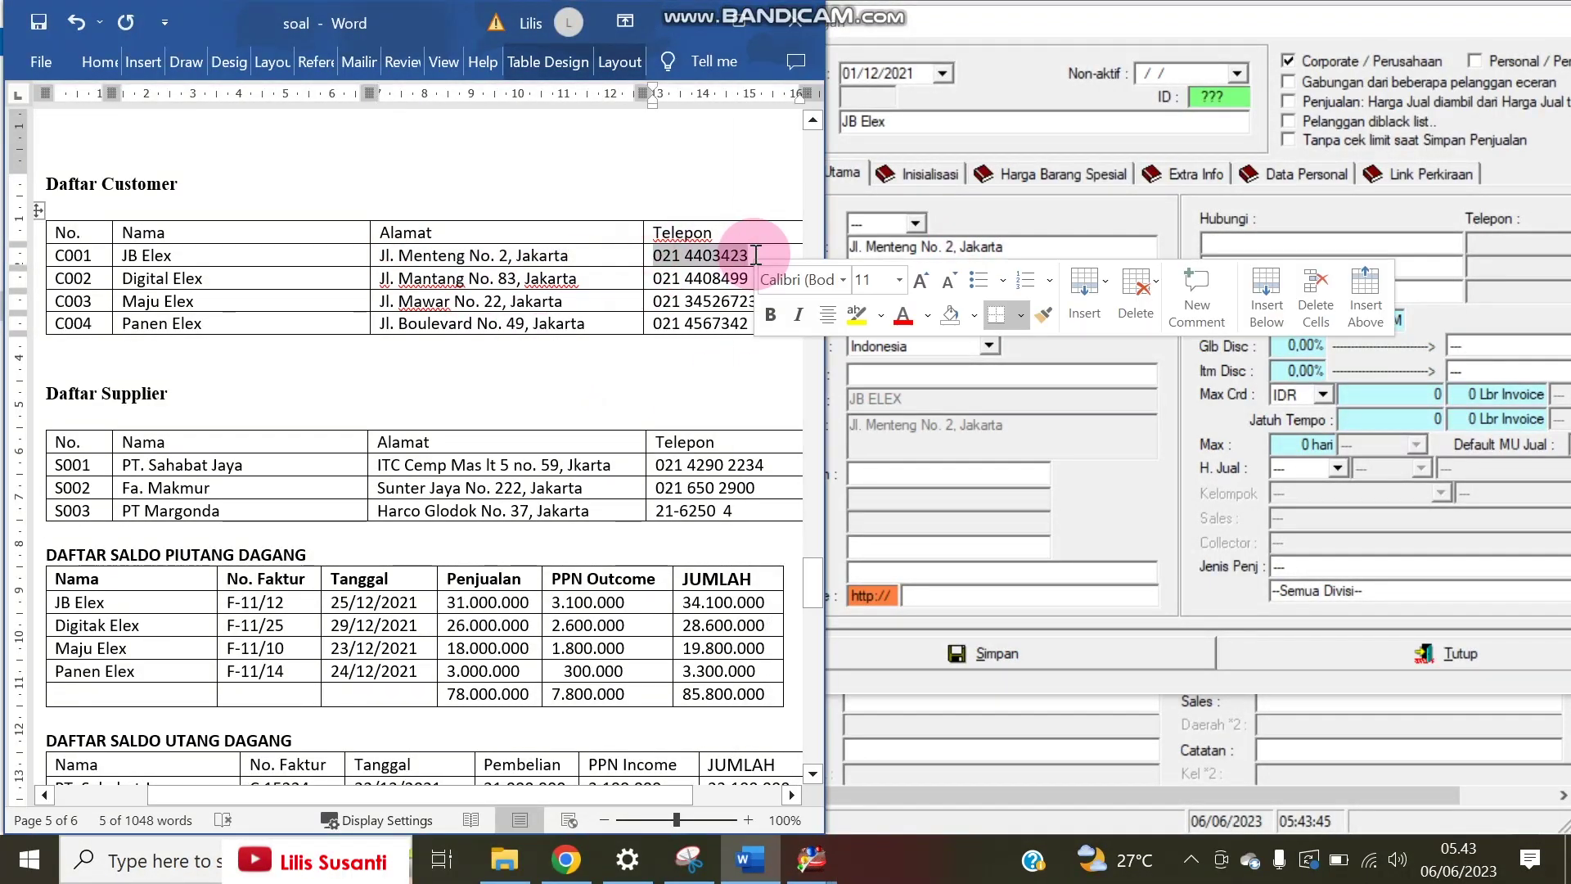
{"action": "left_click", "coordinate": [876, 332]}
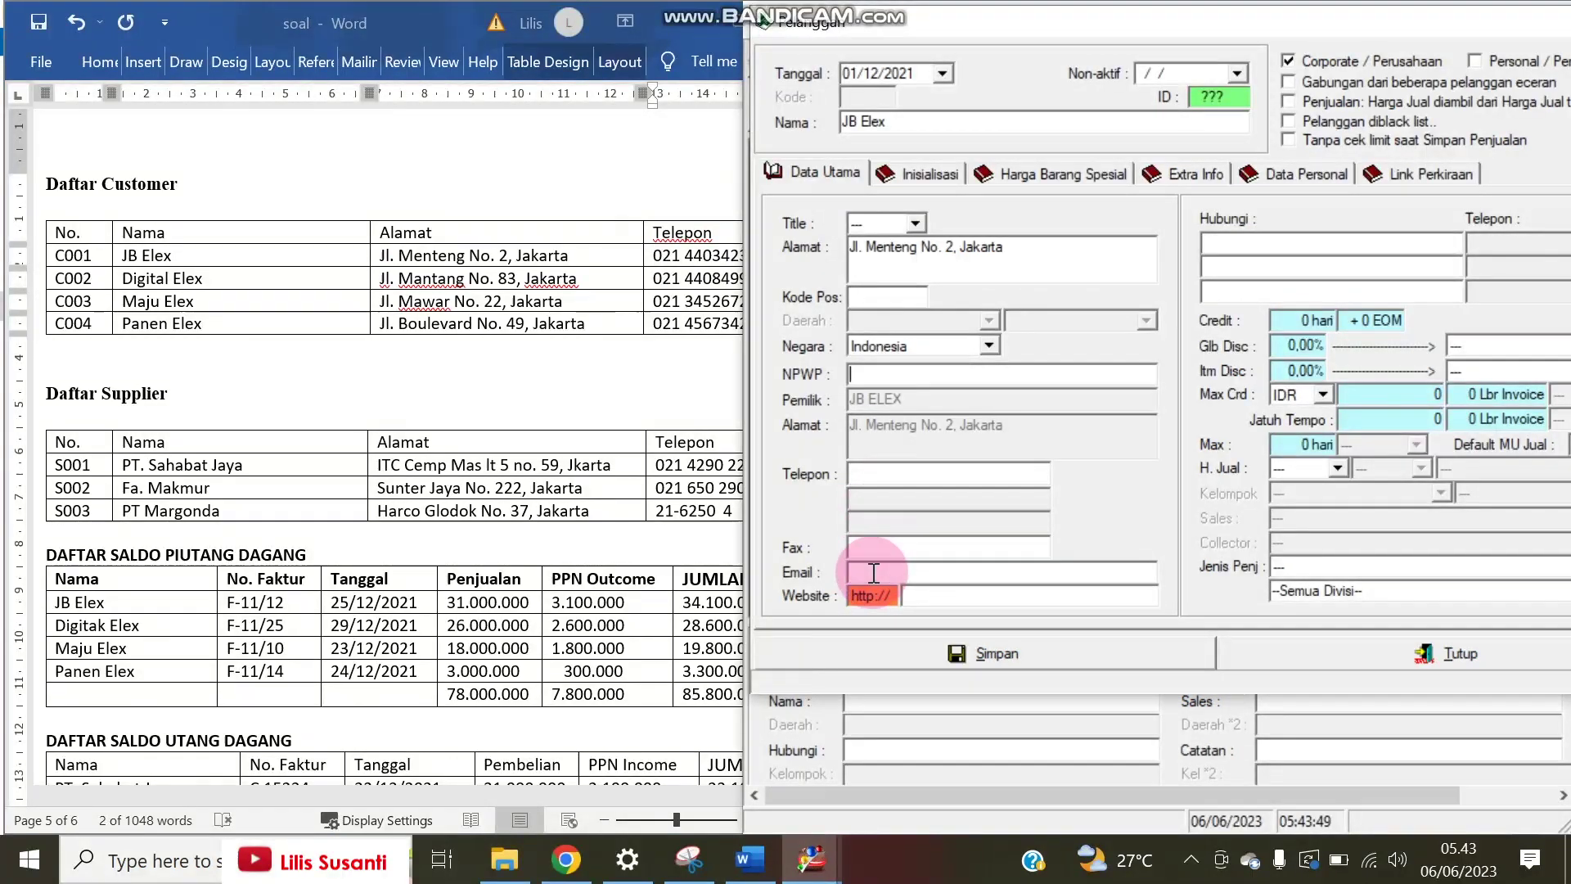
{"action": "left_click", "coordinate": [867, 477]}
{"action": "key", "text": "ctrl+v"}
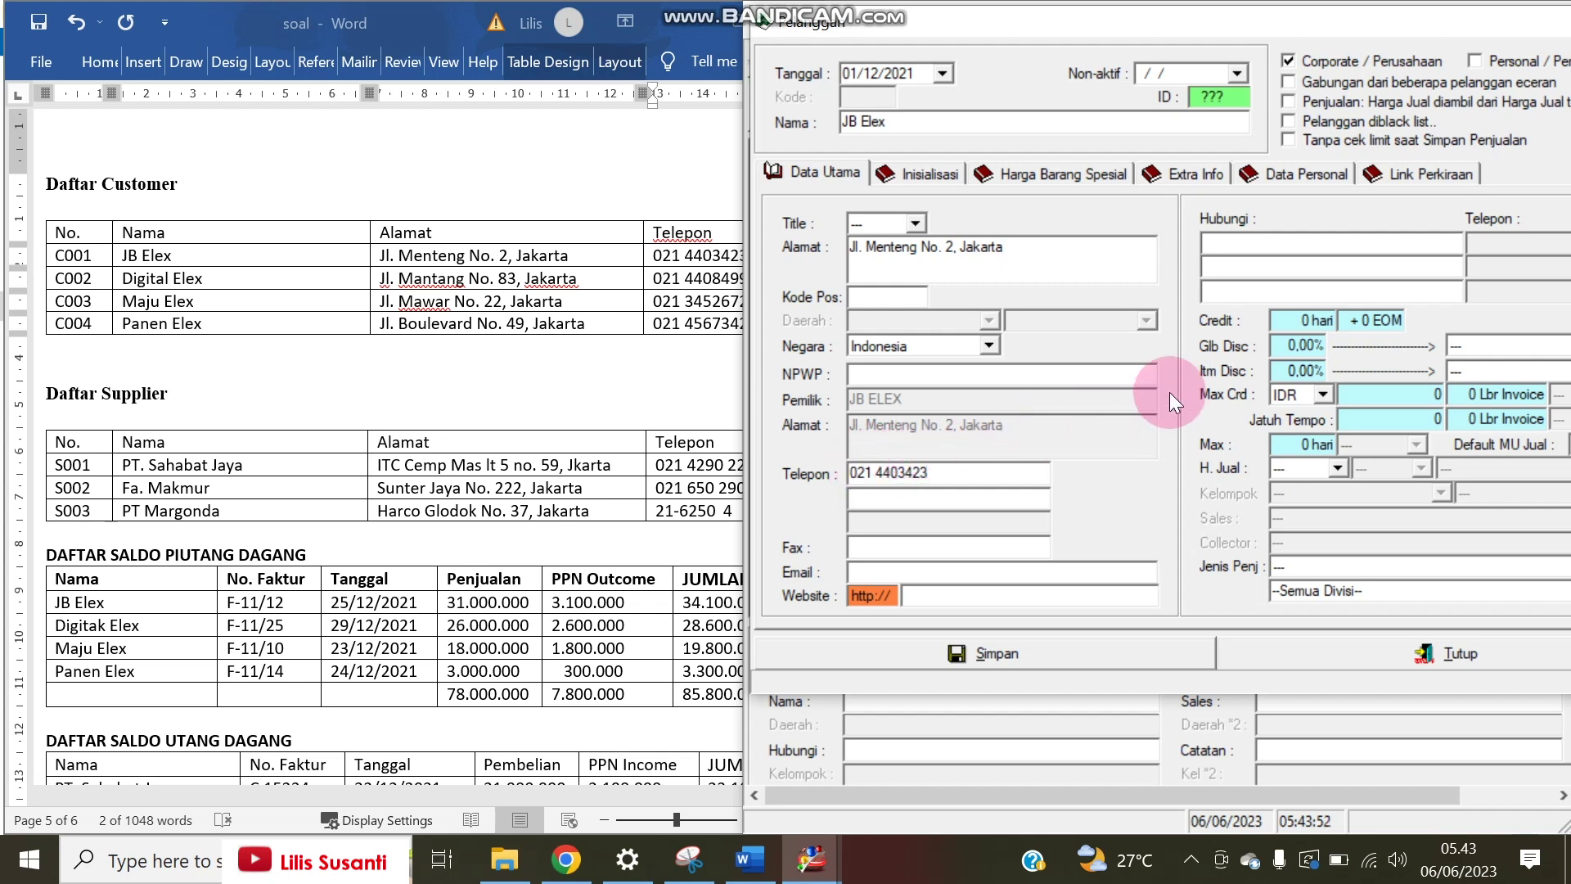
- Set the customer's selling price level (H. Jual) to HJ *2 and check it against the Harga Jual table in the soal document
{"action": "left_click", "coordinate": [1313, 472]}
{"action": "left_click", "coordinate": [1299, 517]}
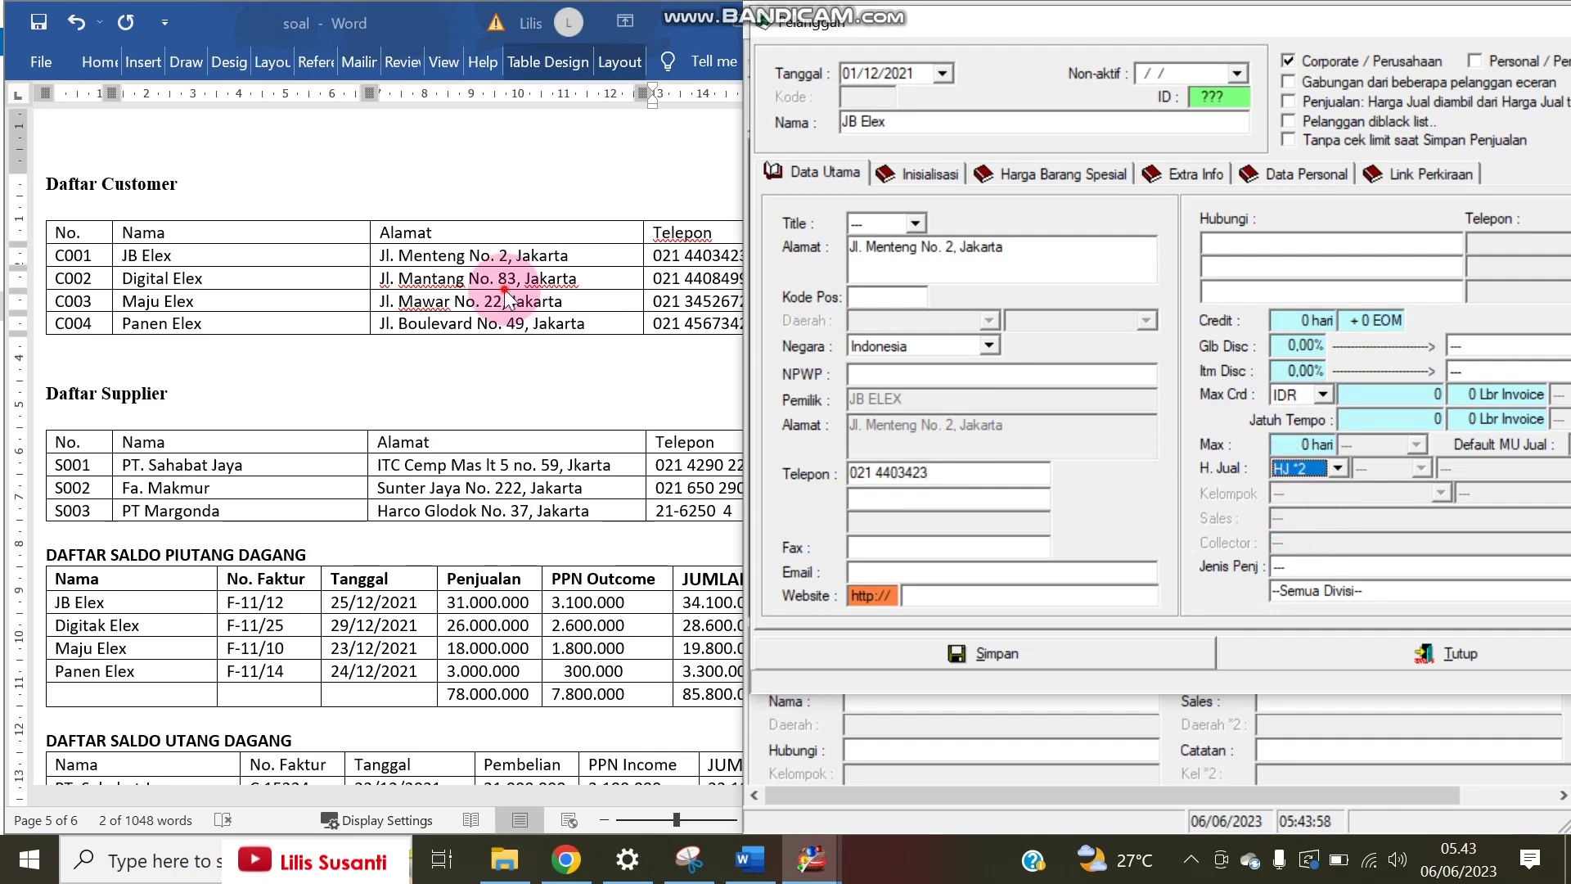
{"action": "left_click", "coordinate": [738, 454]}
{"action": "left_click", "coordinate": [818, 601]}
{"action": "left_click_drag", "start_coordinate": [813, 493], "coordinate": [822, 201]}
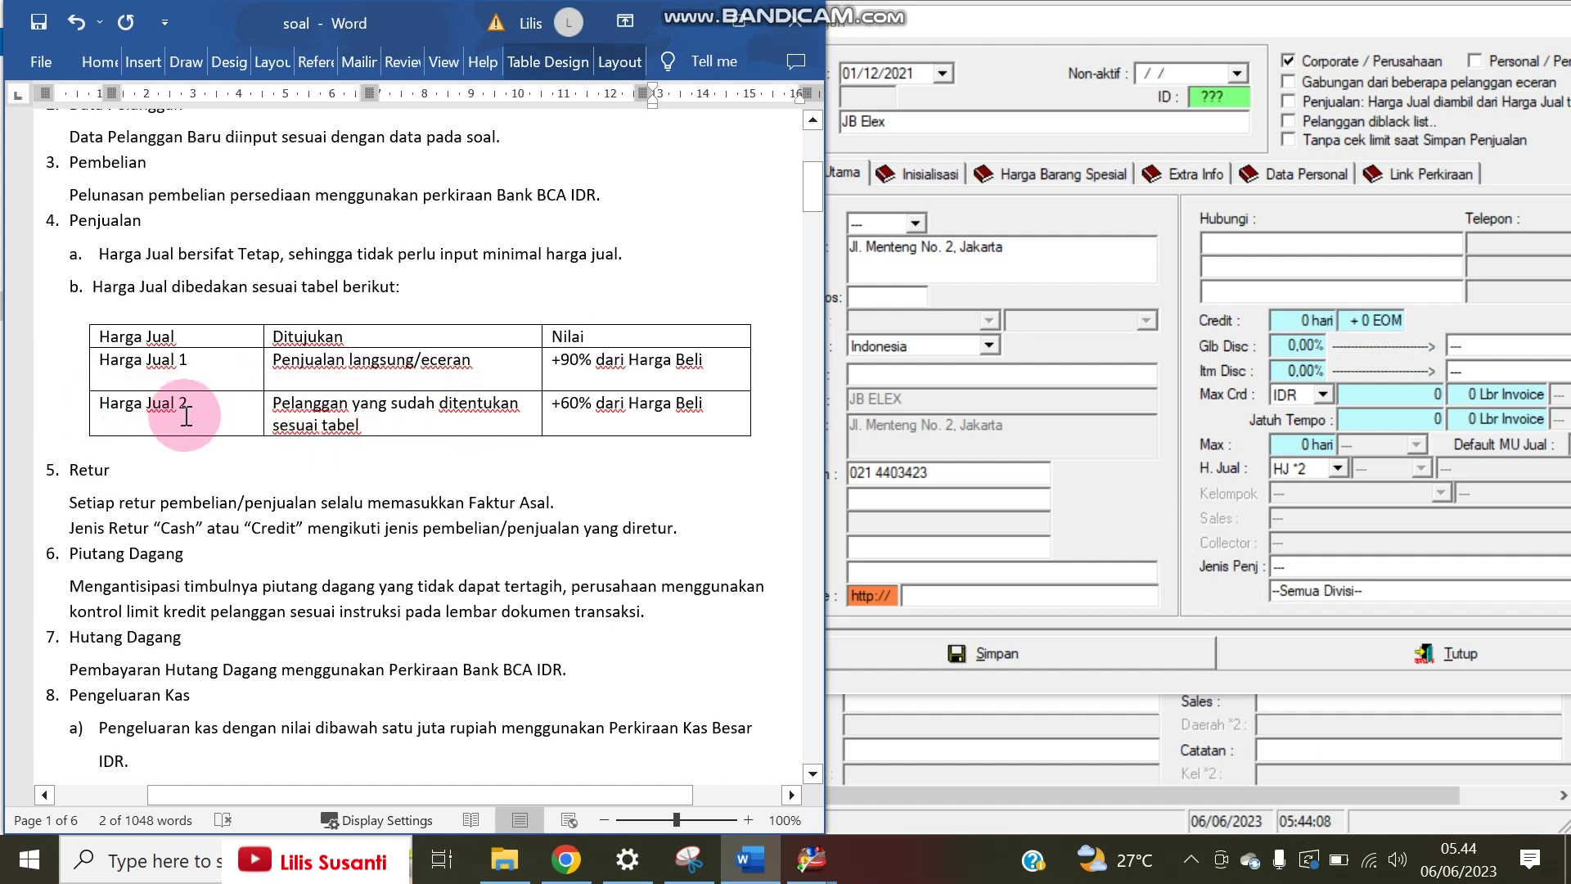
{"action": "scroll", "coordinate": [225, 407], "scroll_direction": "up", "scroll_amount": 1}
{"action": "scroll", "coordinate": [224, 406], "scroll_direction": "up", "scroll_amount": 2}
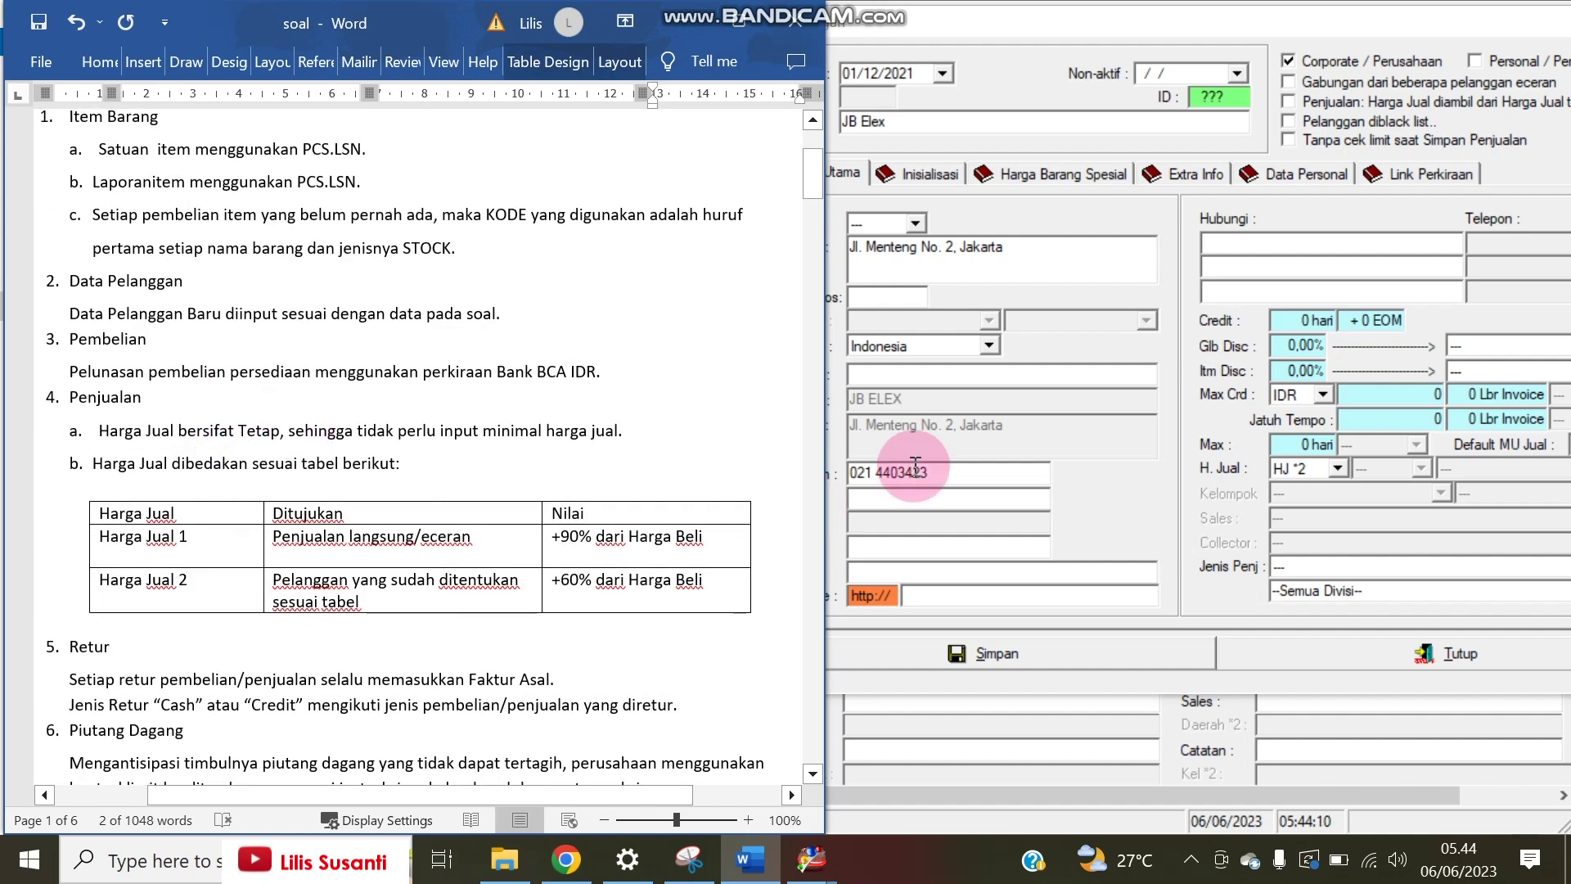
{"action": "left_click_drag", "start_coordinate": [812, 159], "coordinate": [797, 556]}
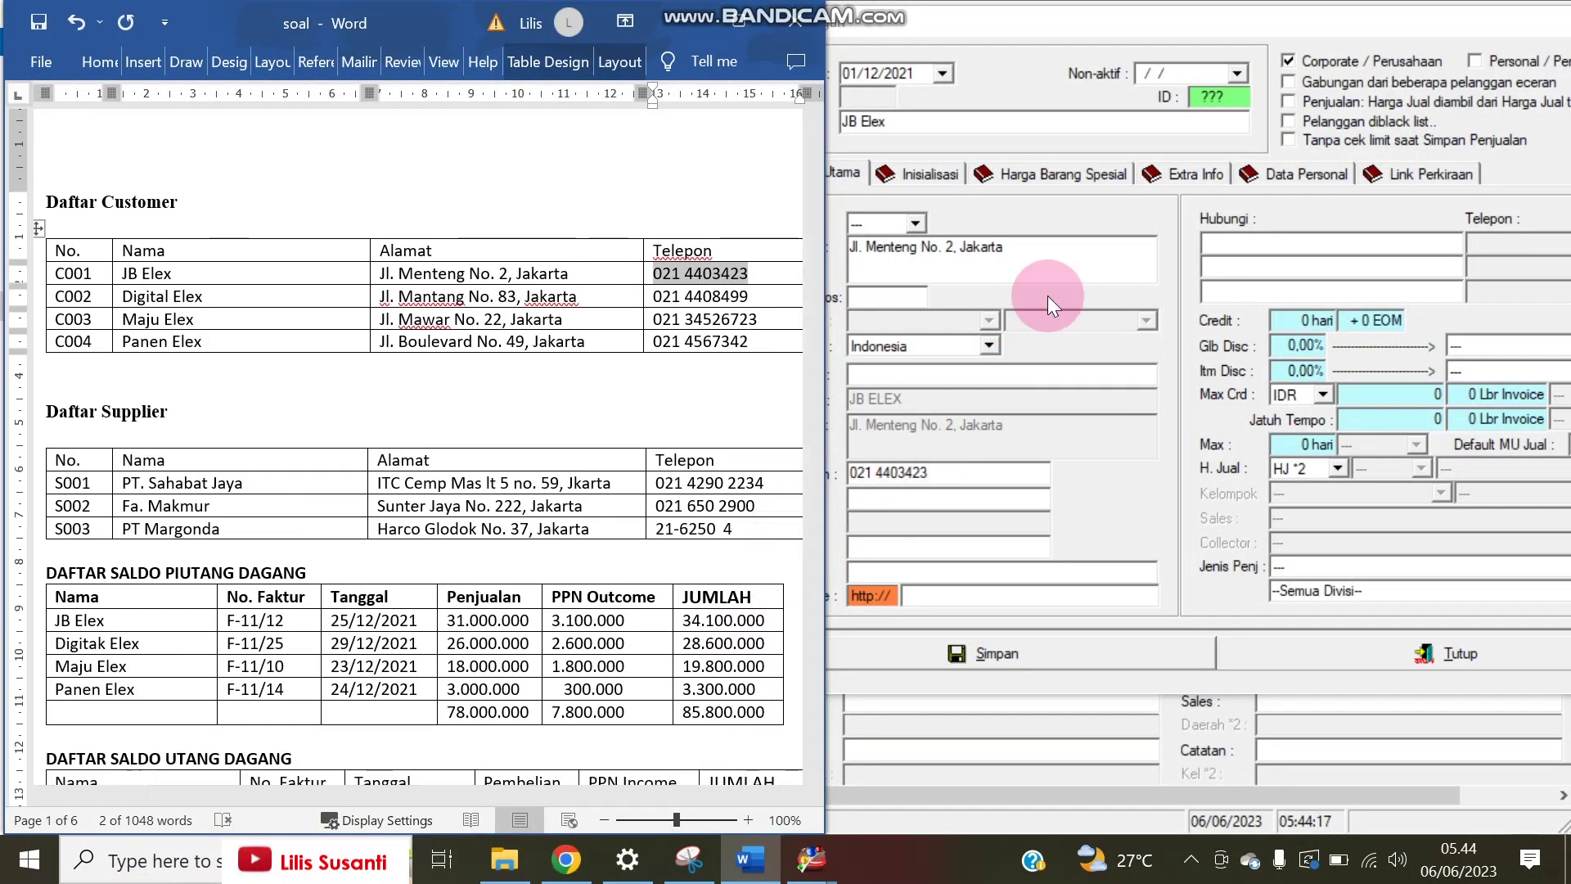
- Return to the customer form and save the JB Elex record
{"action": "left_click", "coordinate": [1046, 266]}
{"action": "left_click", "coordinate": [895, 29]}
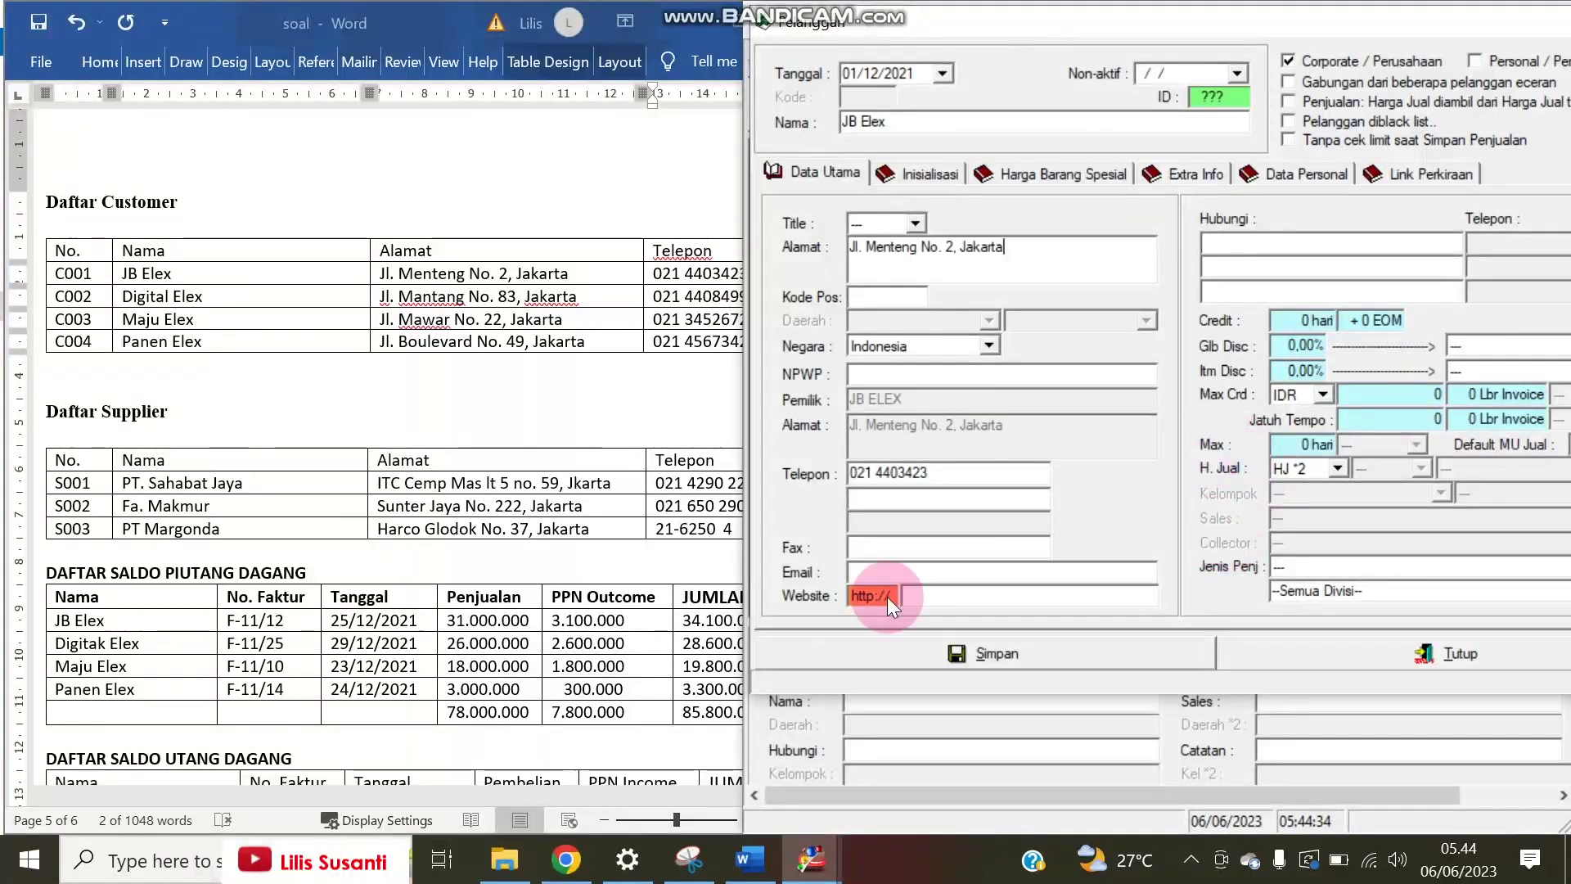
{"action": "left_click", "coordinate": [417, 714]}
{"action": "left_click", "coordinate": [943, 611]}
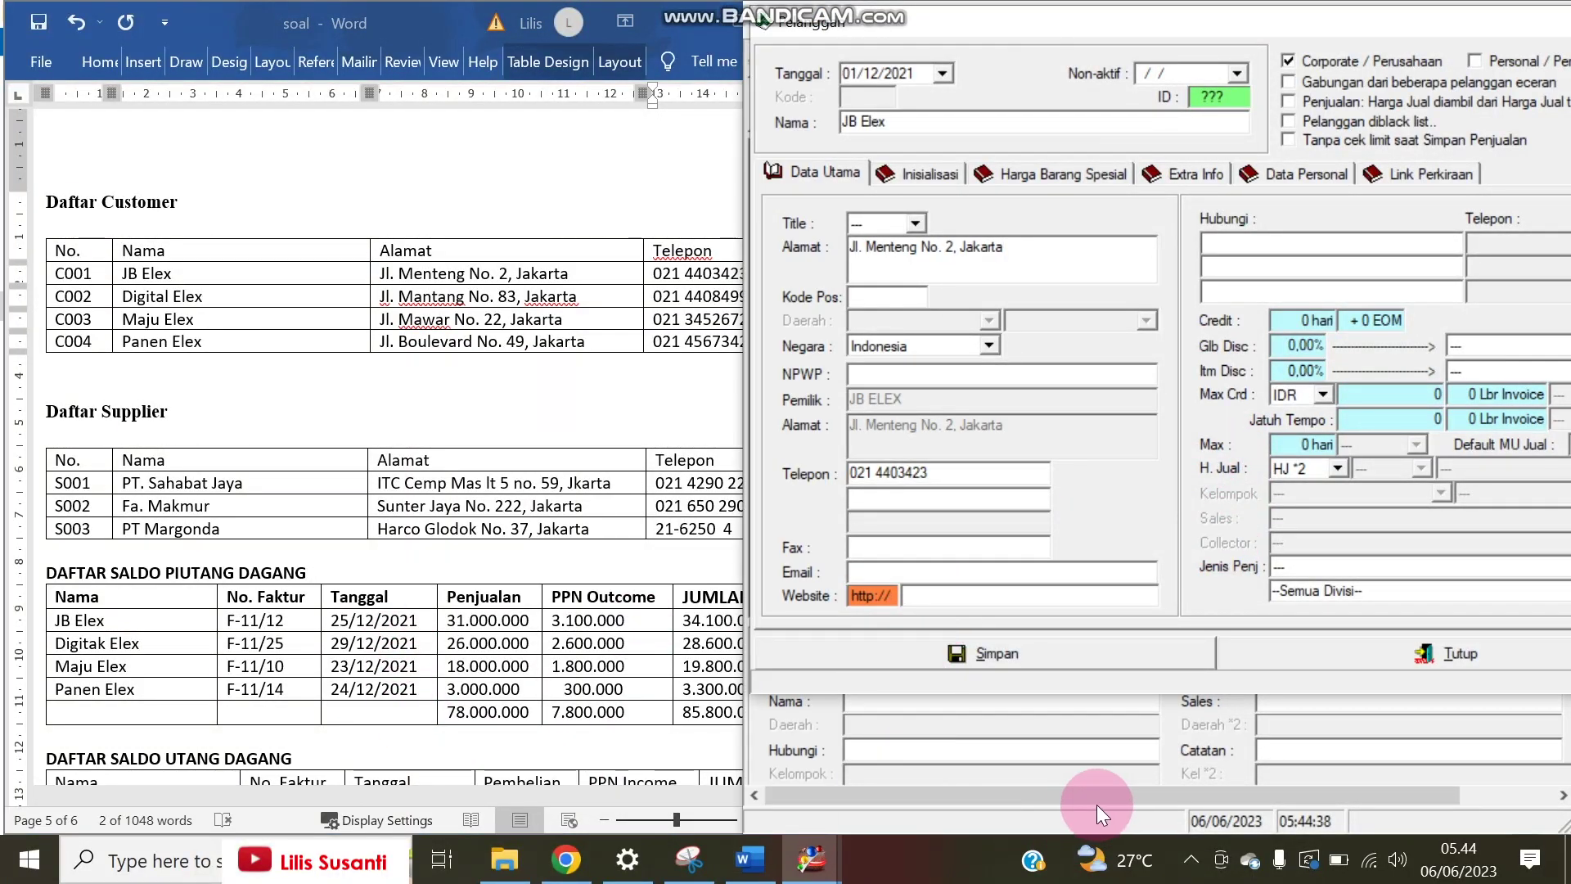
{"action": "left_click", "coordinate": [1026, 654]}
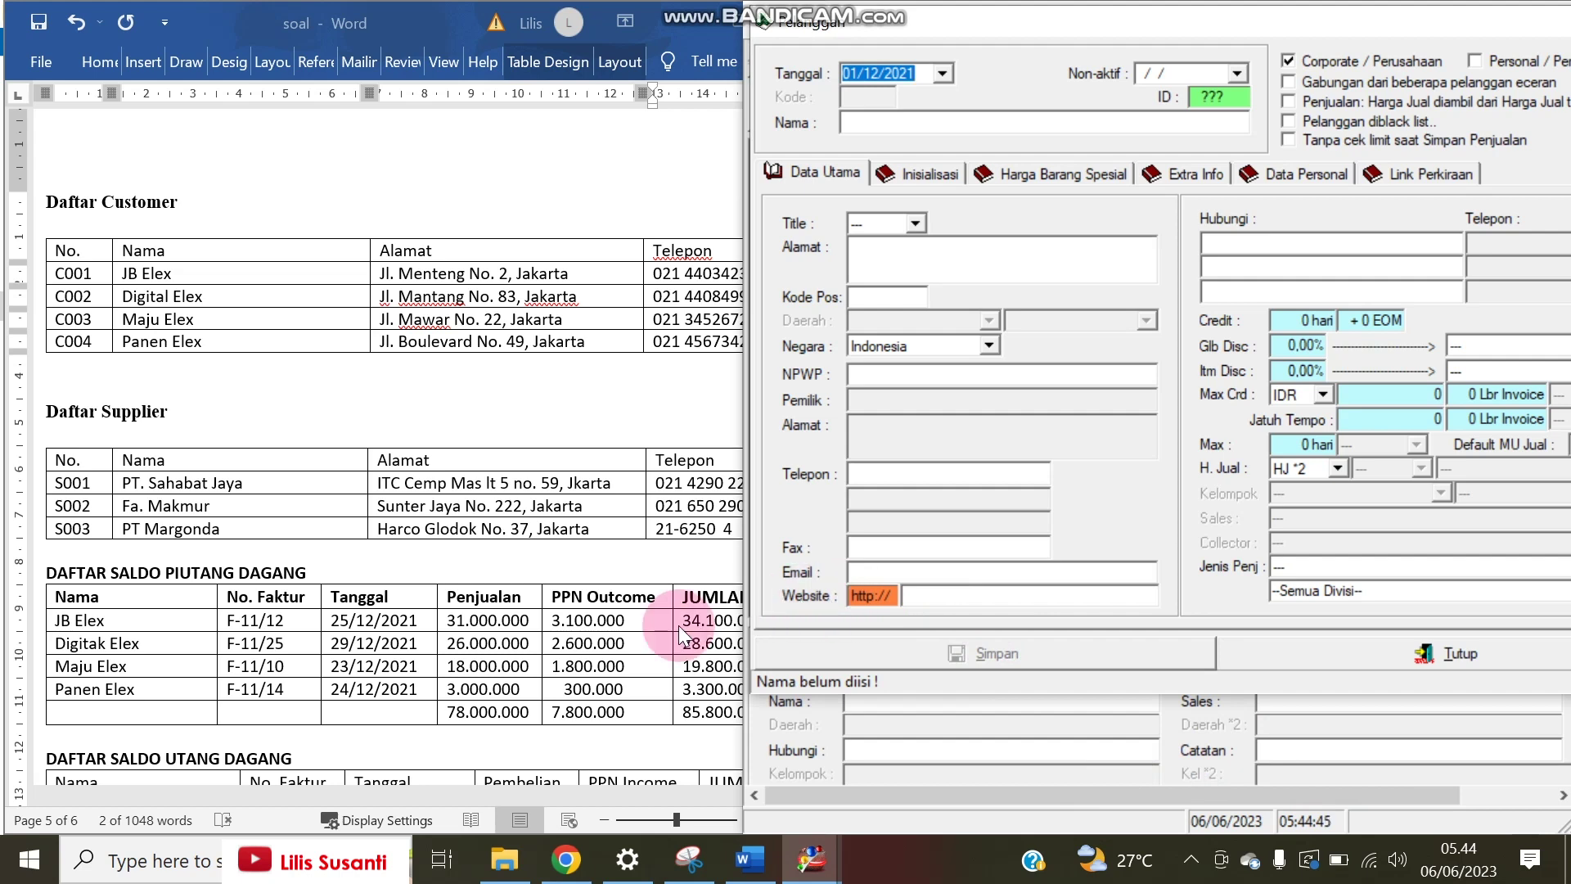
- Copy the customer name Digital Elex from the Daftar Customer table into the blank customer form's Nama field
{"action": "left_click_drag", "start_coordinate": [109, 297], "coordinate": [215, 297]}
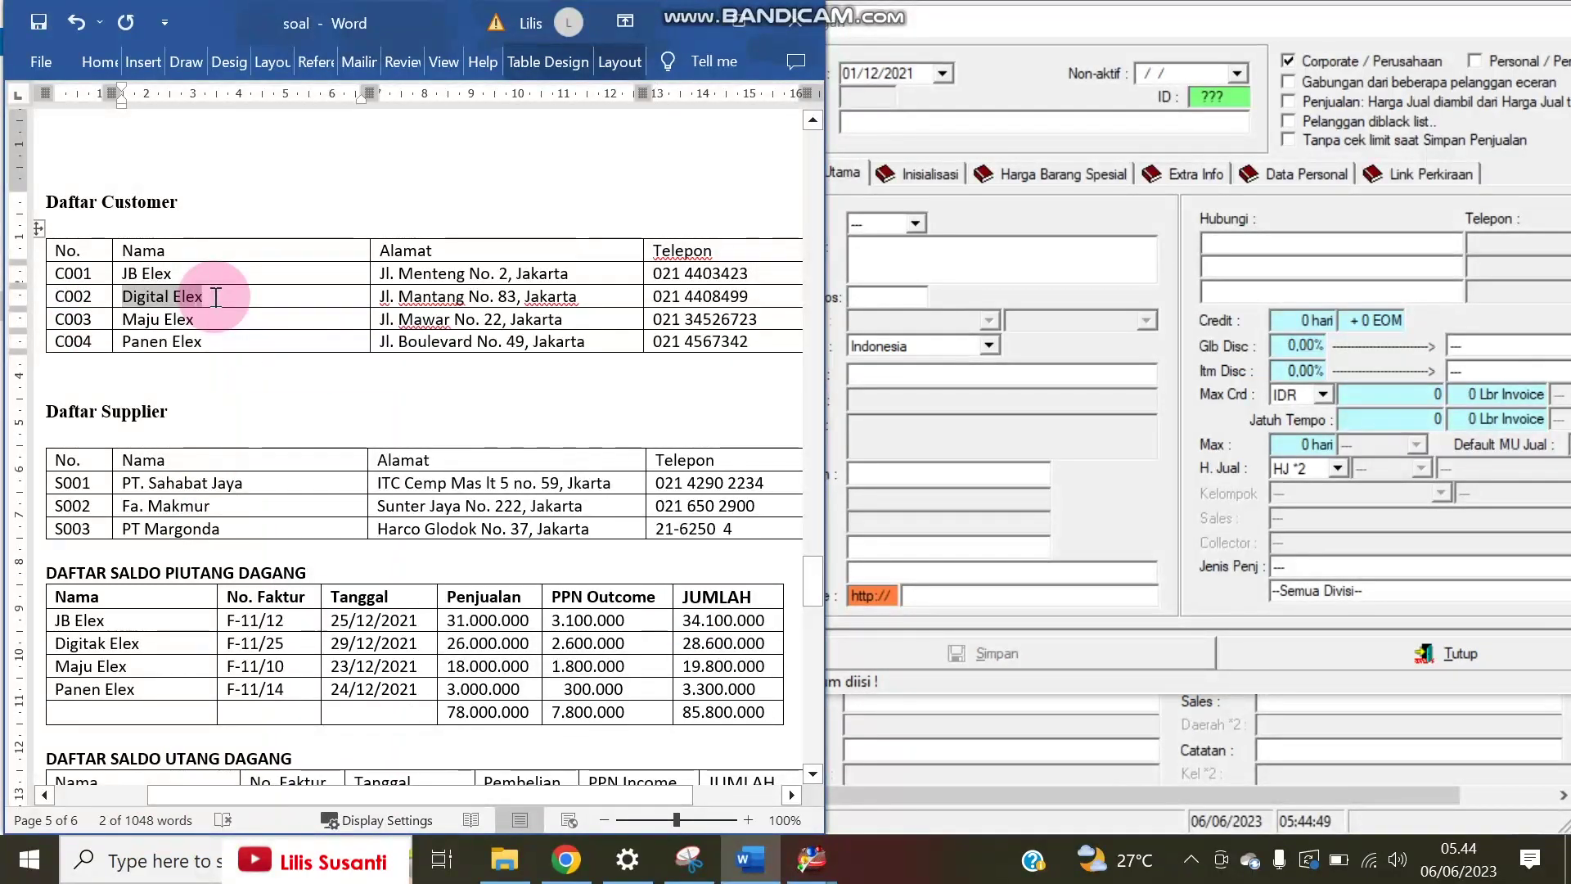
{"action": "key", "text": "ctrl+c"}
{"action": "left_click", "coordinate": [874, 121]}
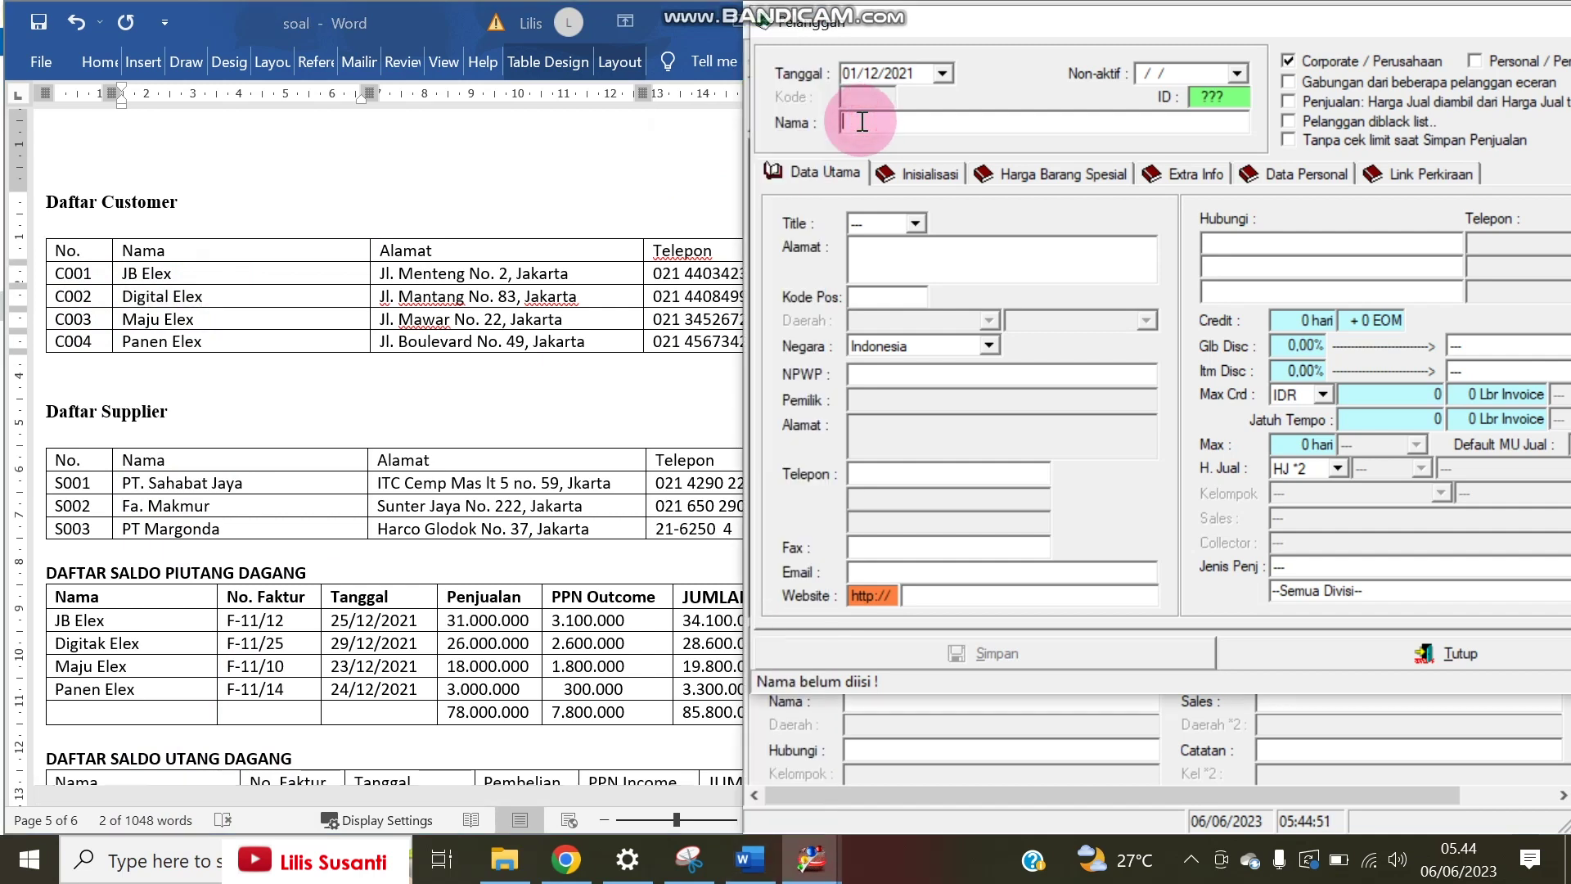
{"action": "key", "text": "ctrl+v"}
{"action": "left_click", "coordinate": [866, 165]}
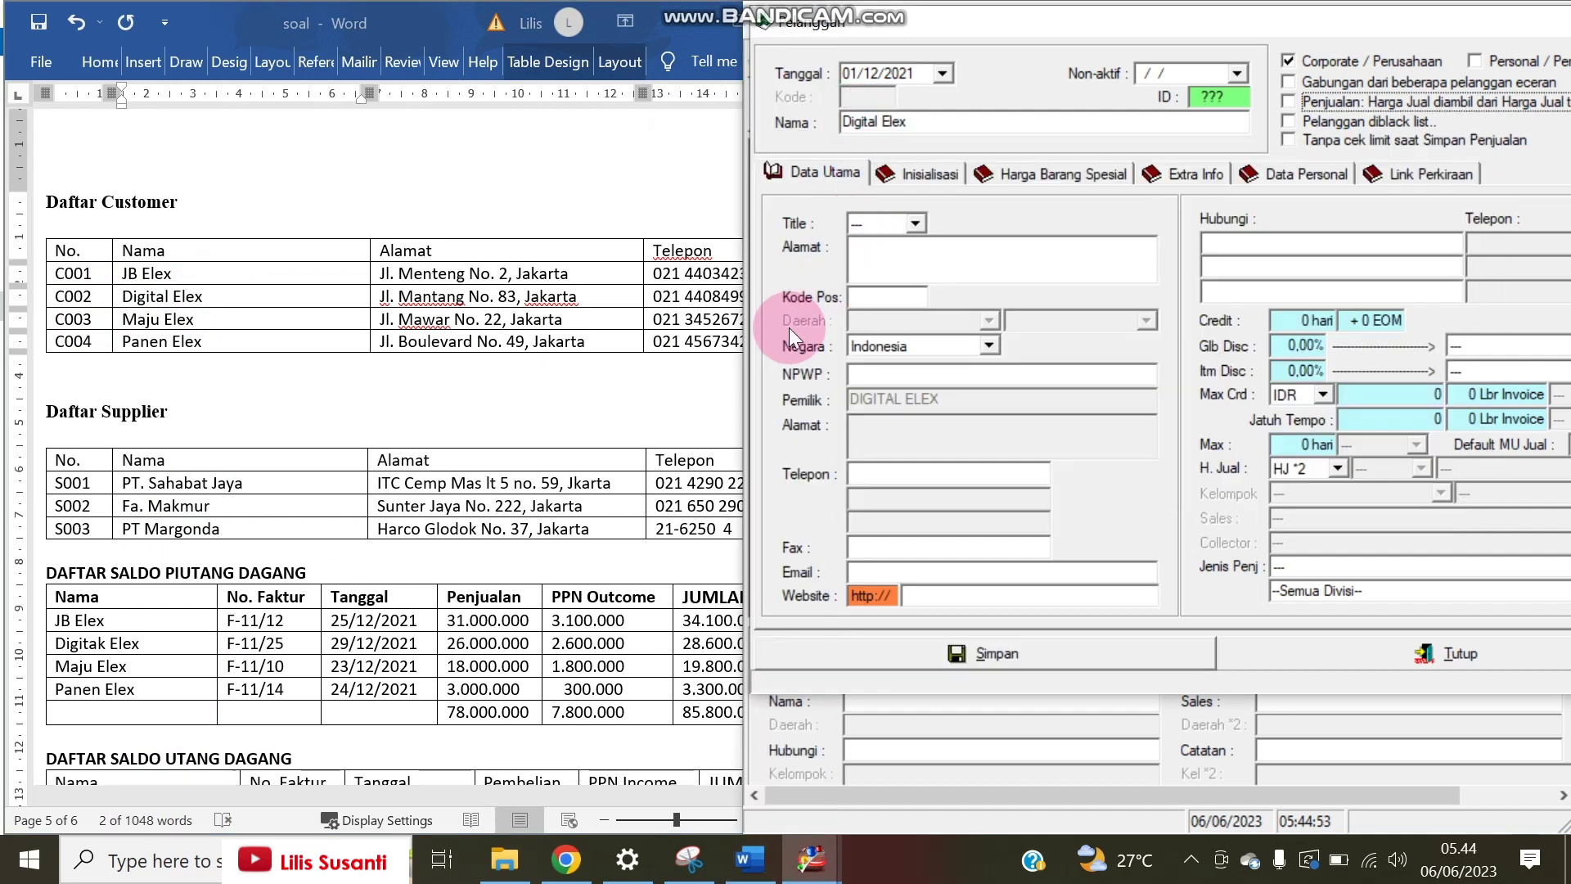
- Copy Digital Elex's address from the Daftar Customer table into the customer's Alamat field
{"action": "key", "text": "alt+Tab"}
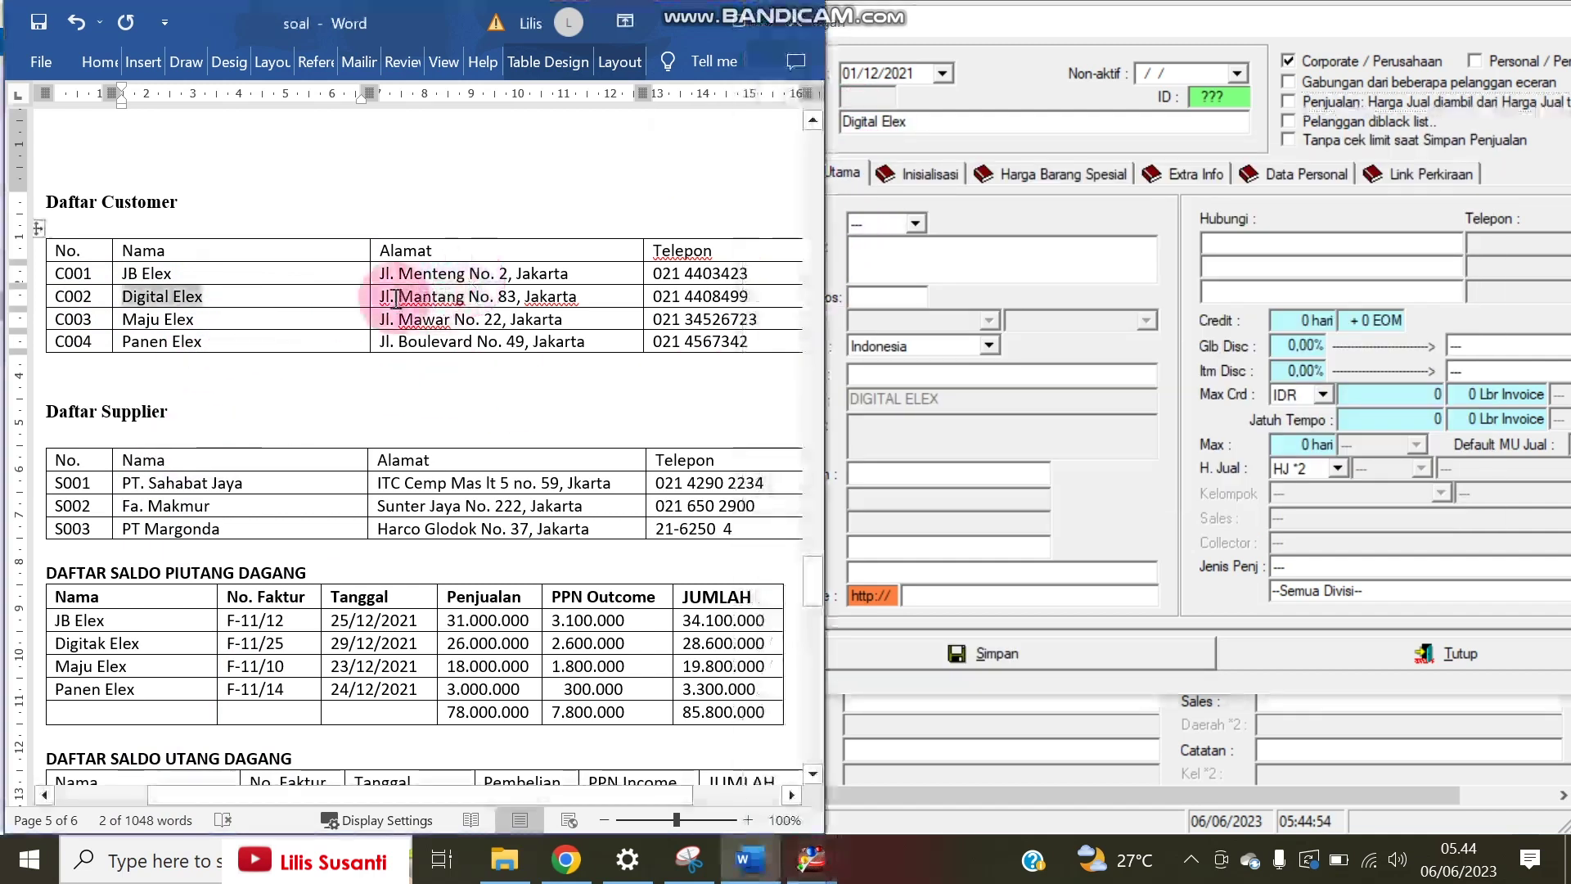
{"action": "left_click_drag", "start_coordinate": [379, 296], "coordinate": [572, 296]}
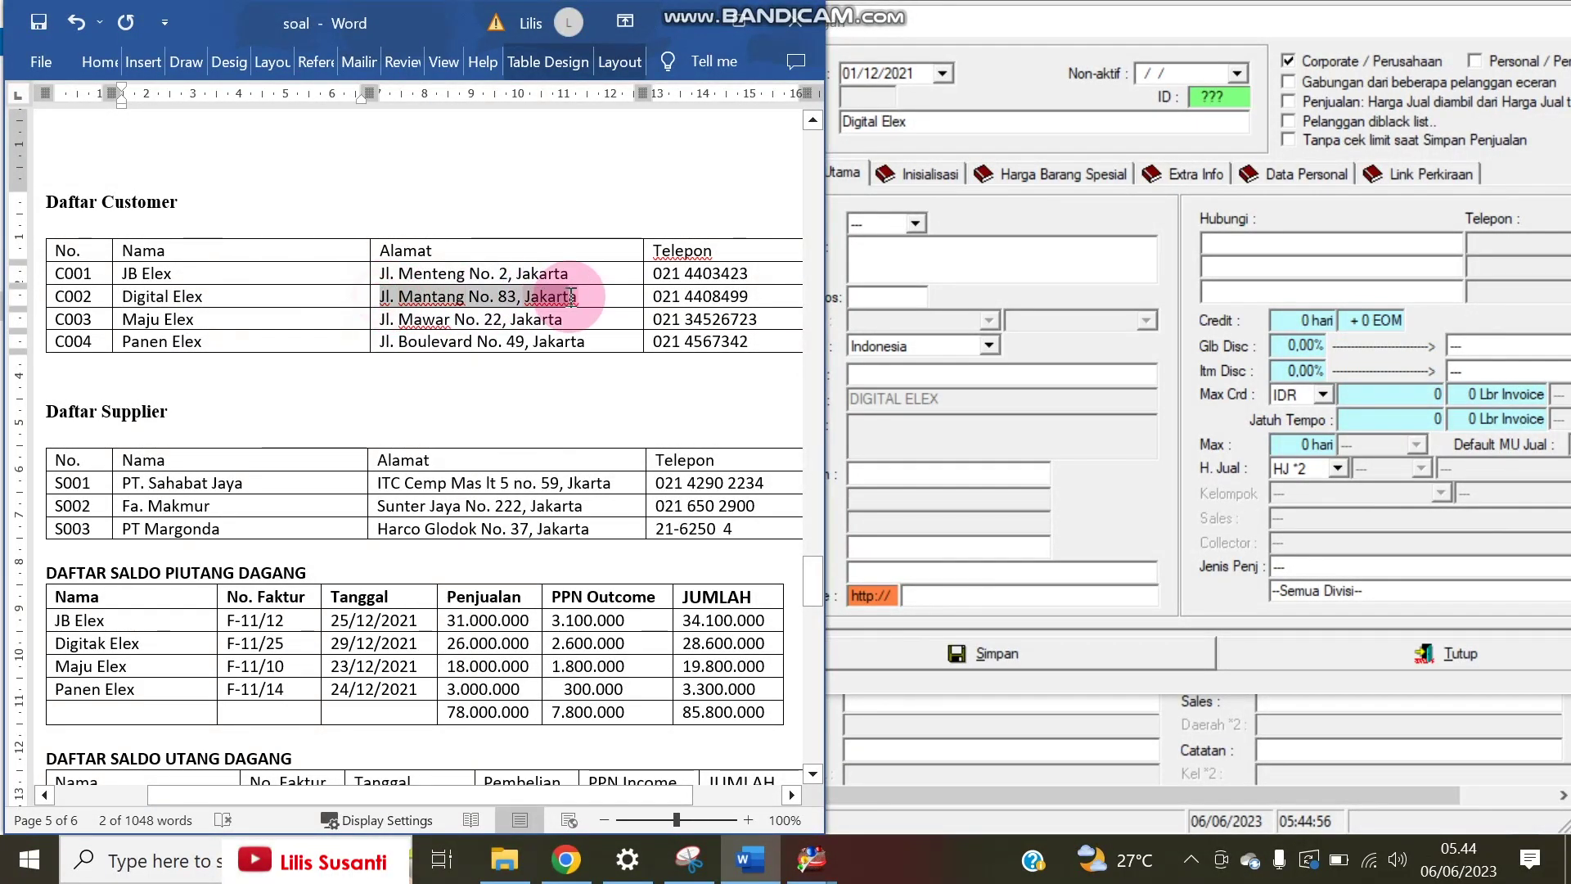
{"action": "left_click", "coordinate": [947, 255]}
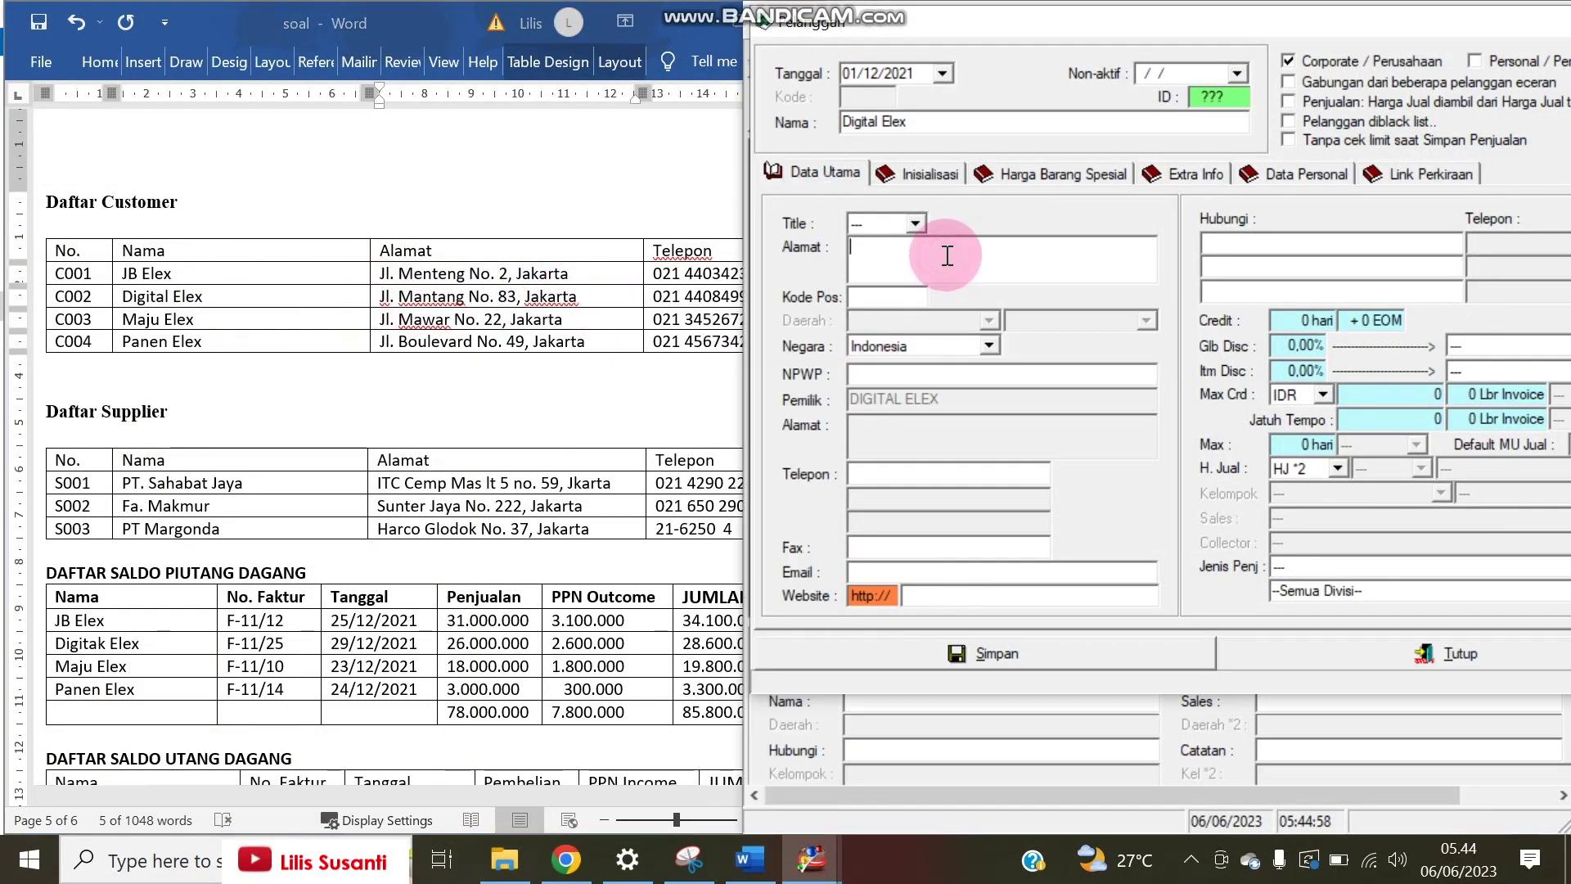
{"action": "key", "text": "ctrl+v"}
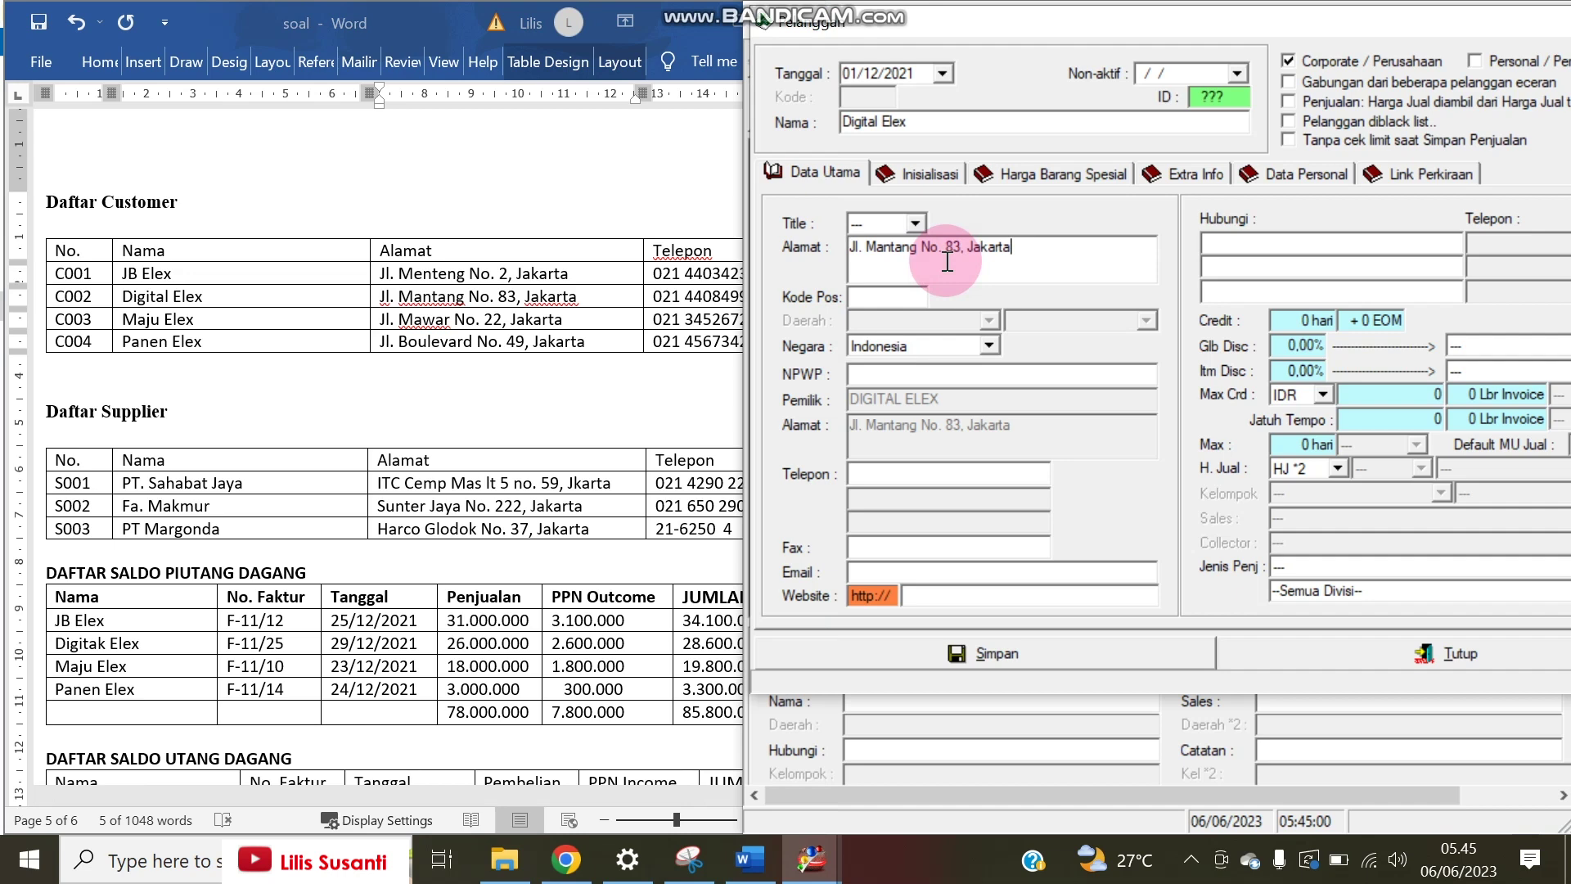
{"action": "left_click", "coordinate": [650, 279]}
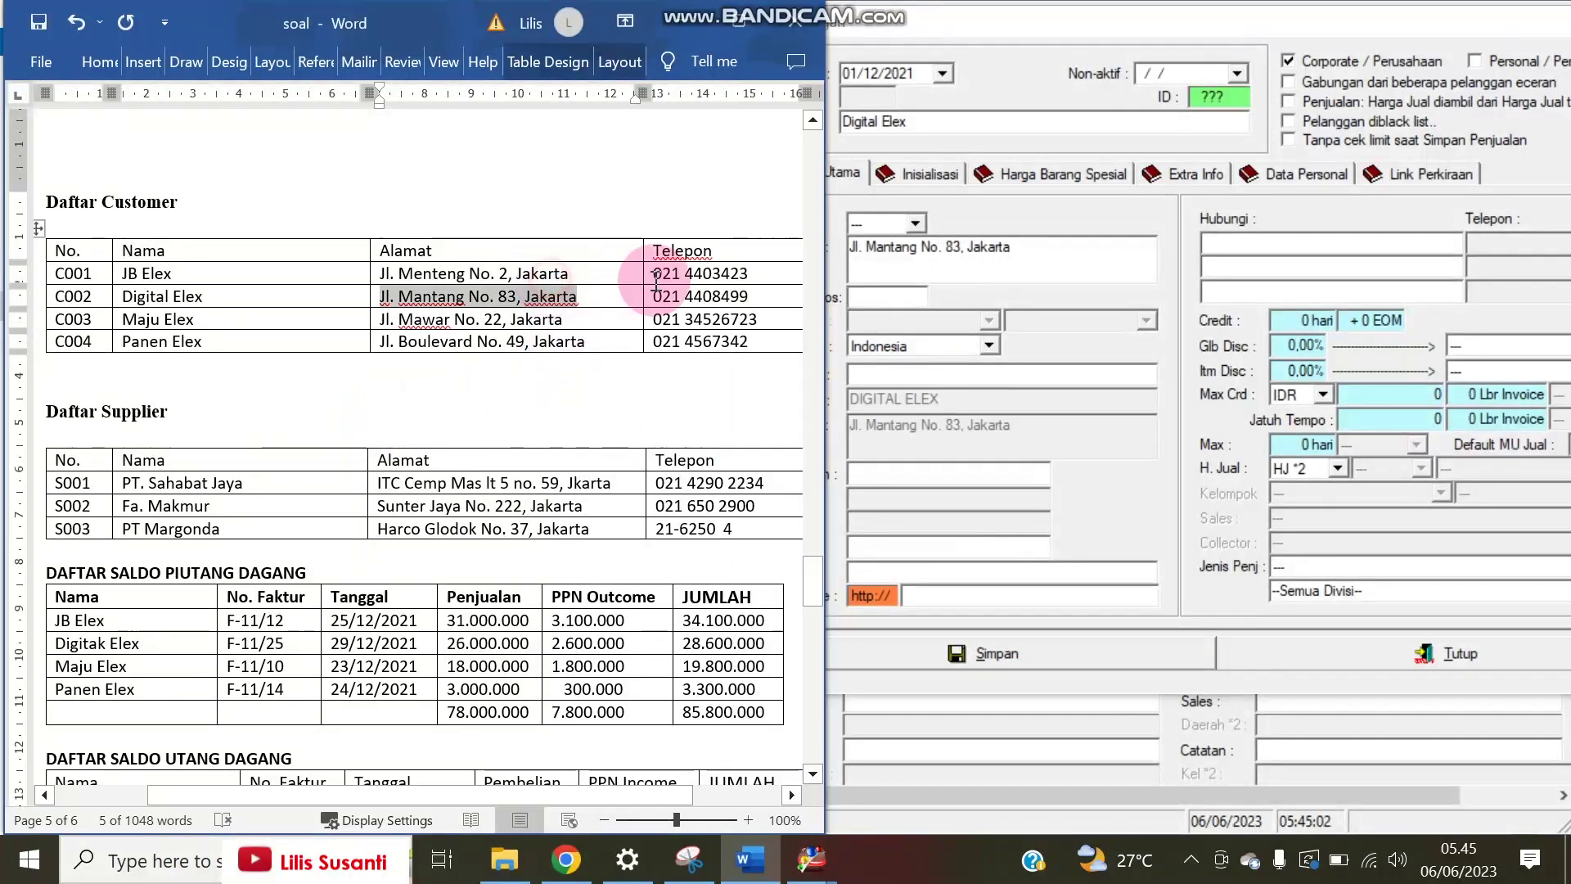
{"action": "left_click_drag", "start_coordinate": [655, 296], "coordinate": [748, 296]}
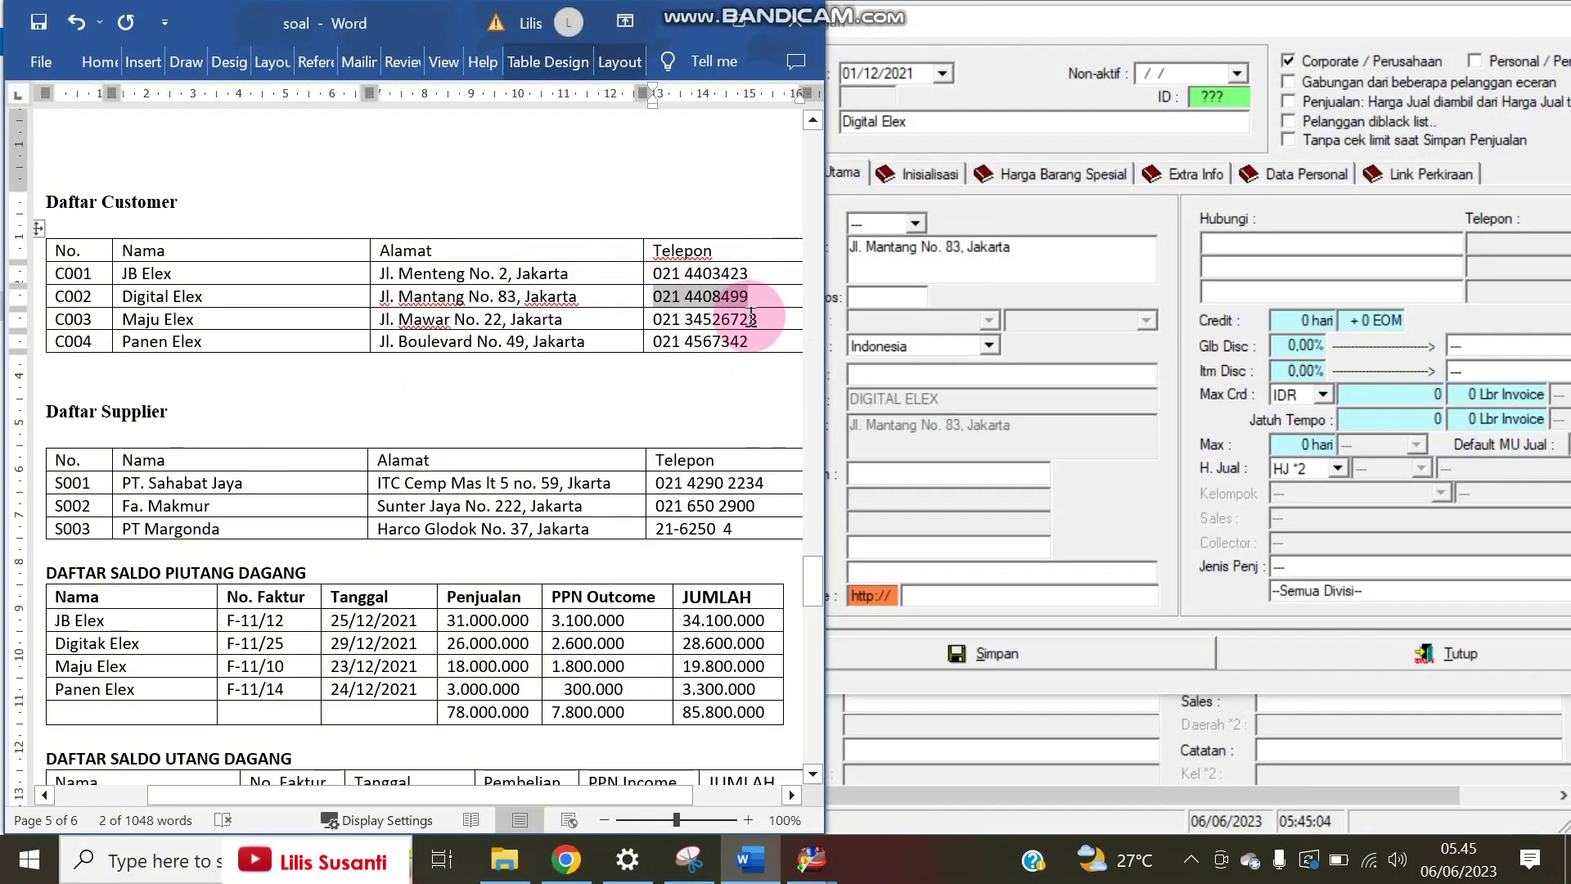
{"action": "left_click", "coordinate": [997, 482]}
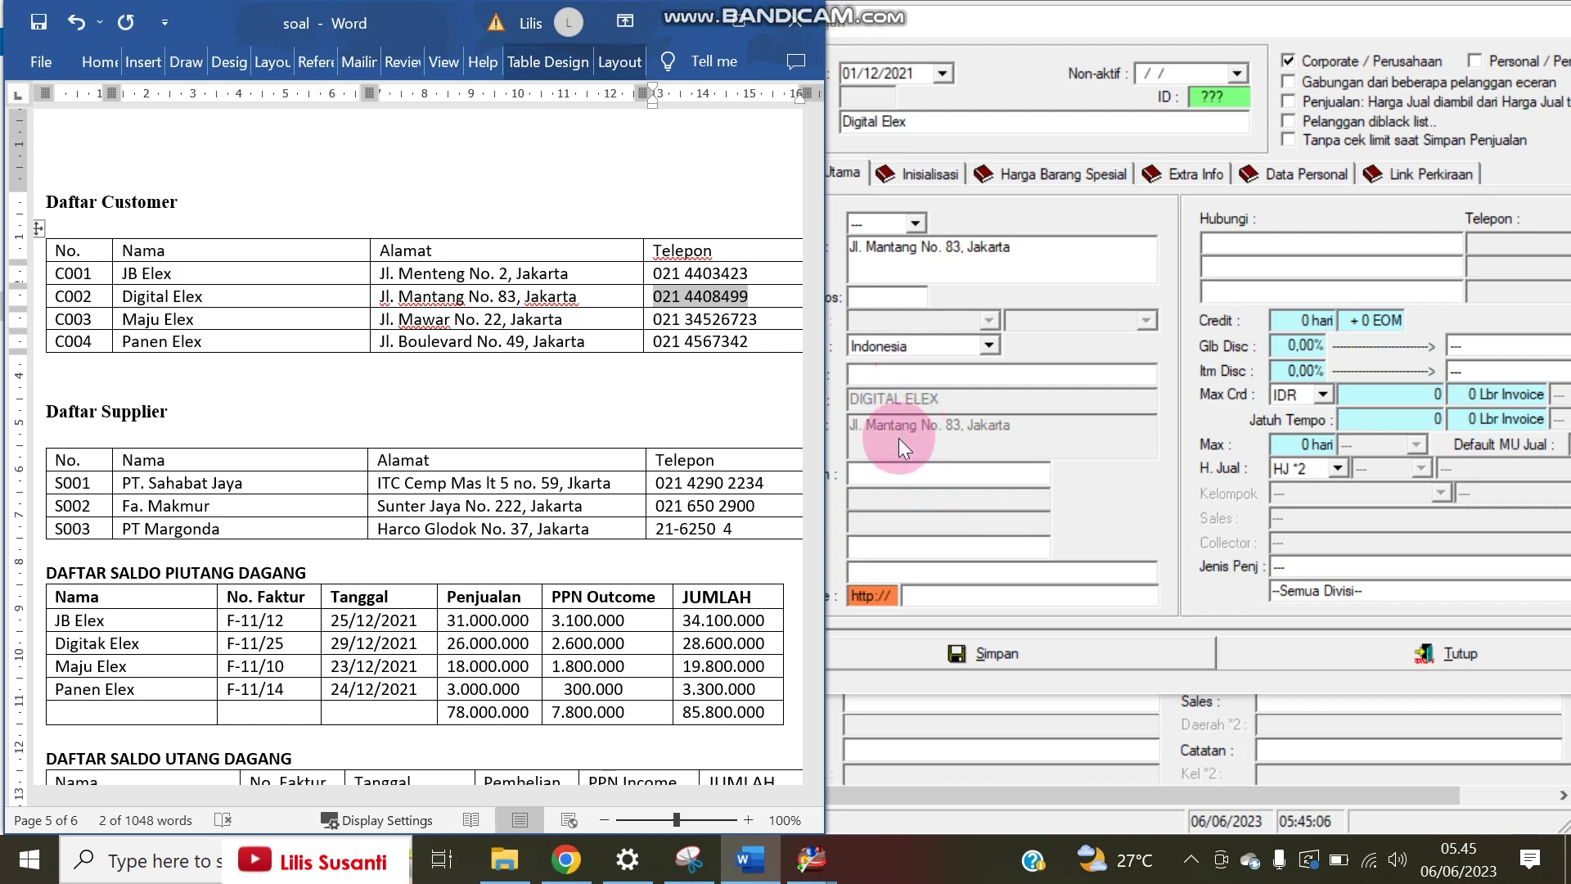
{"action": "left_click", "coordinate": [898, 473]}
{"action": "key", "text": "ctrl+v"}
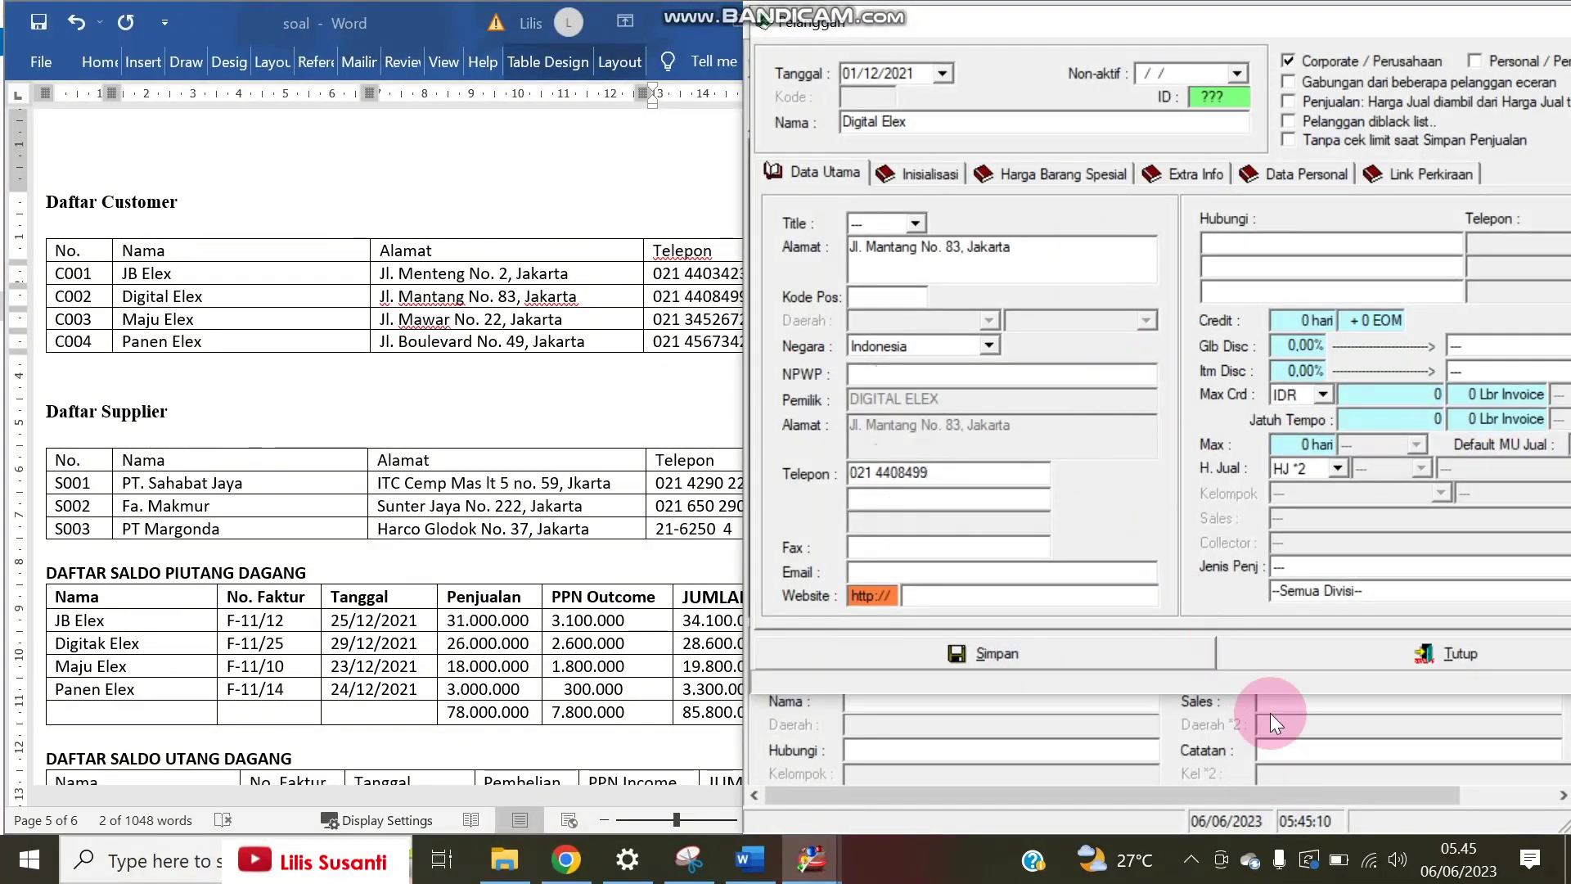
{"action": "left_click", "coordinate": [1042, 654]}
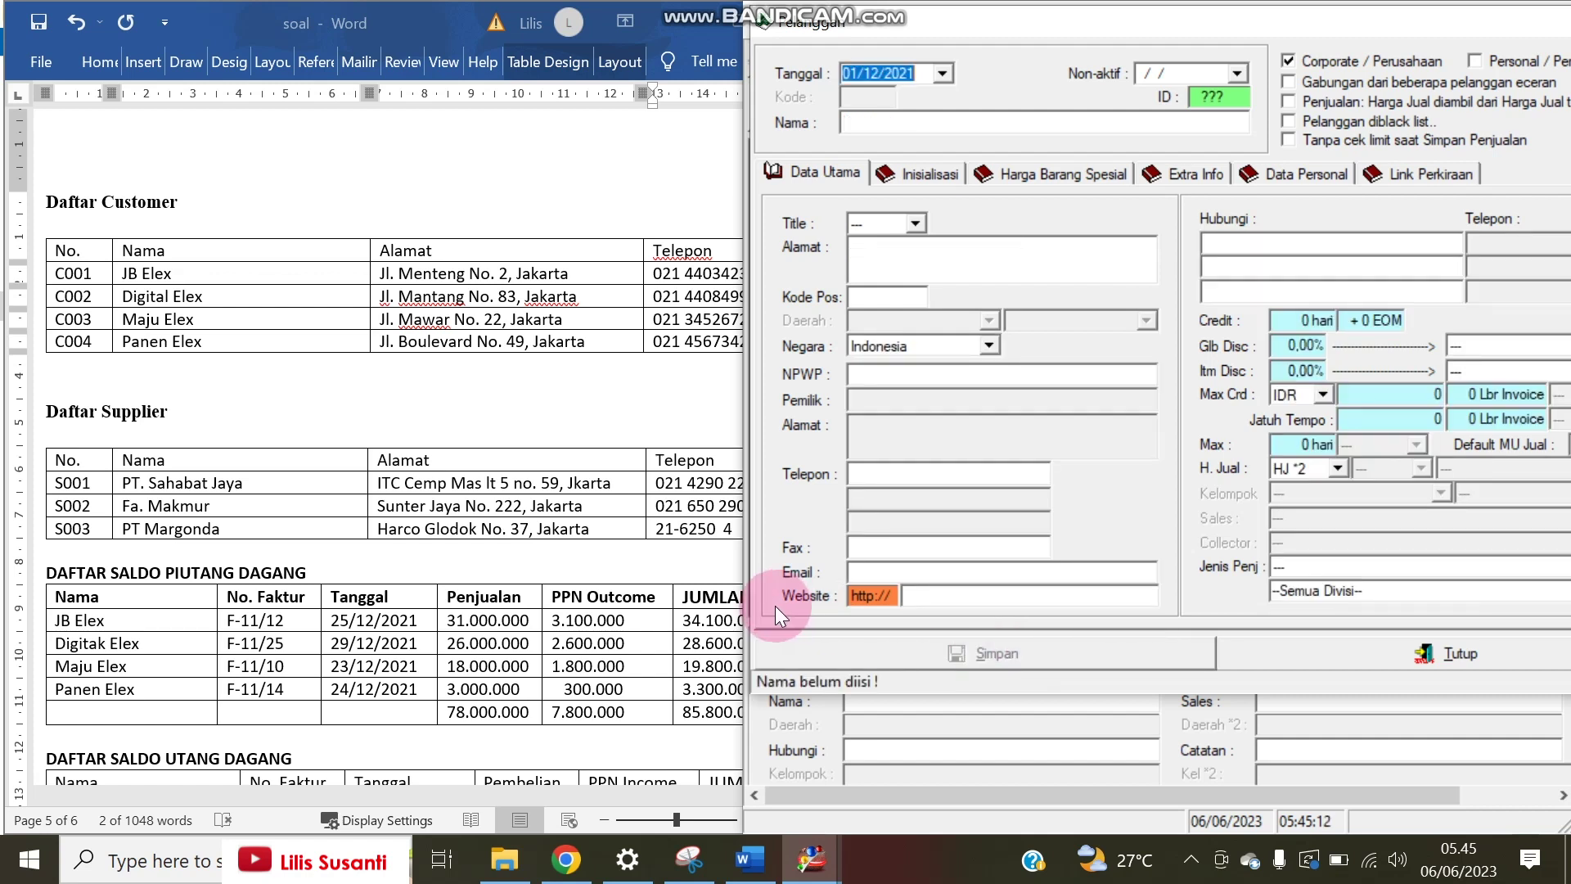
- Copy the customer name Maju Elex from the Daftar Customer table into the new customer's Nama field
{"action": "left_click", "coordinate": [115, 317]}
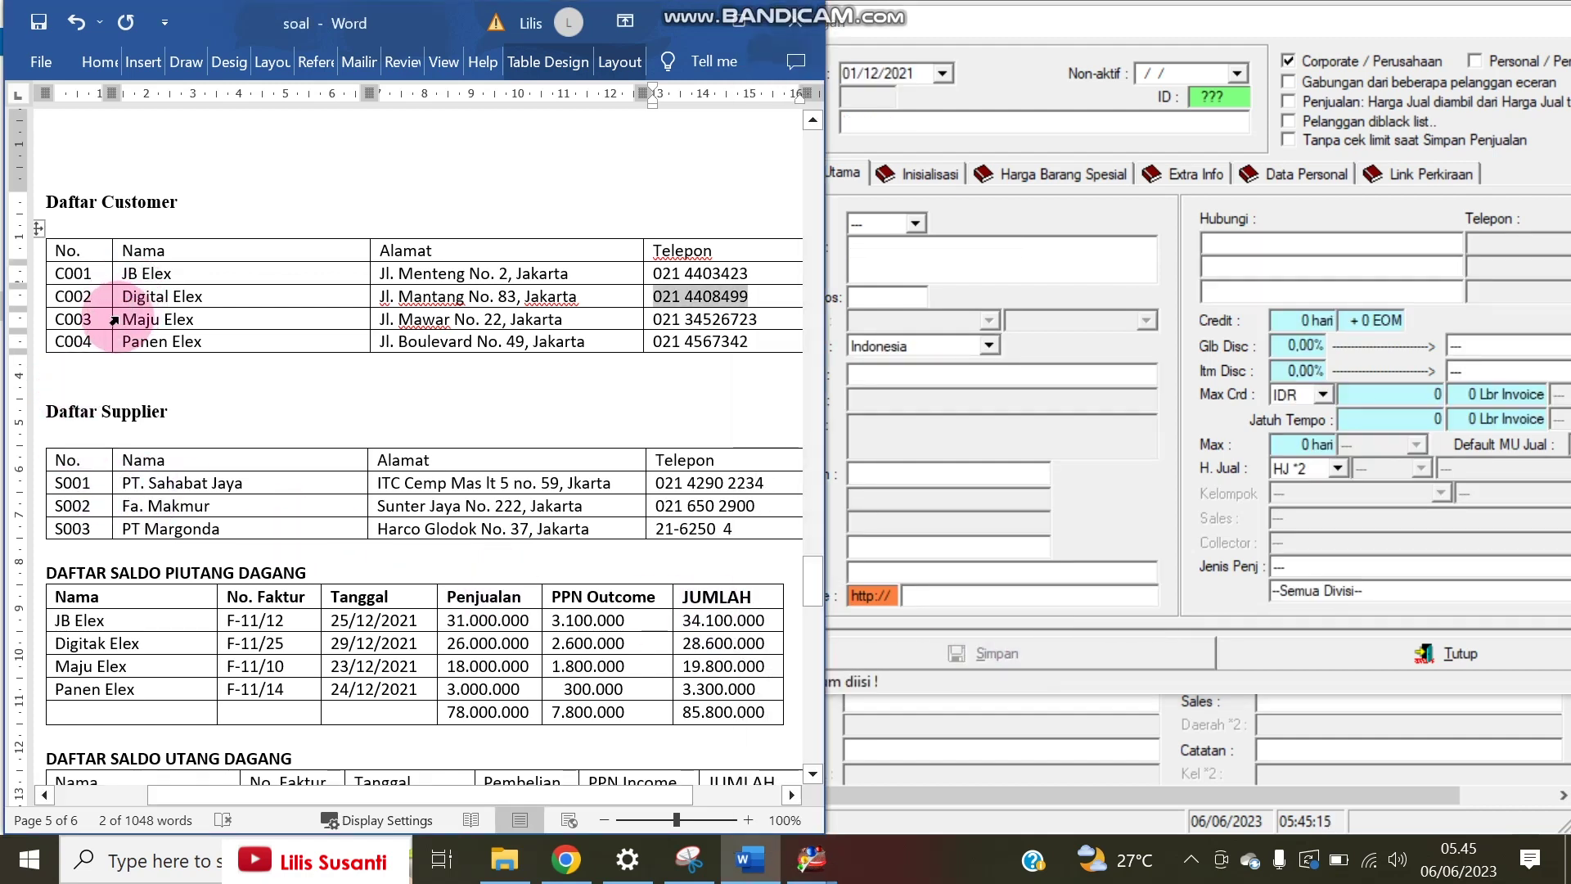
{"action": "left_click_drag", "start_coordinate": [124, 317], "coordinate": [259, 323]}
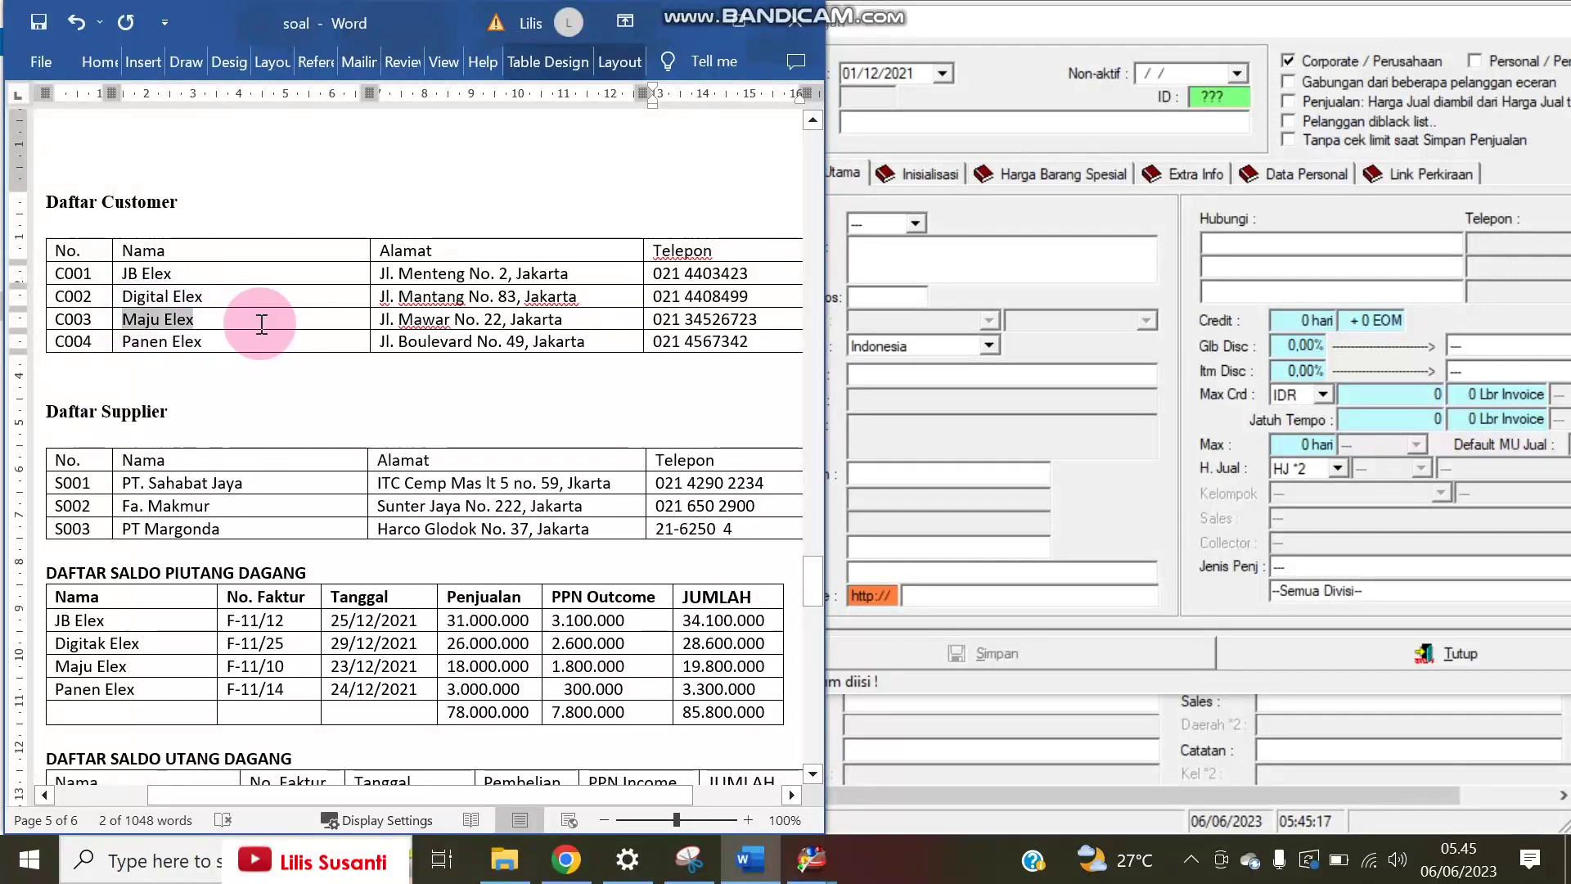
{"action": "left_click", "coordinate": [903, 130]}
{"action": "key", "text": "ctrl+v"}
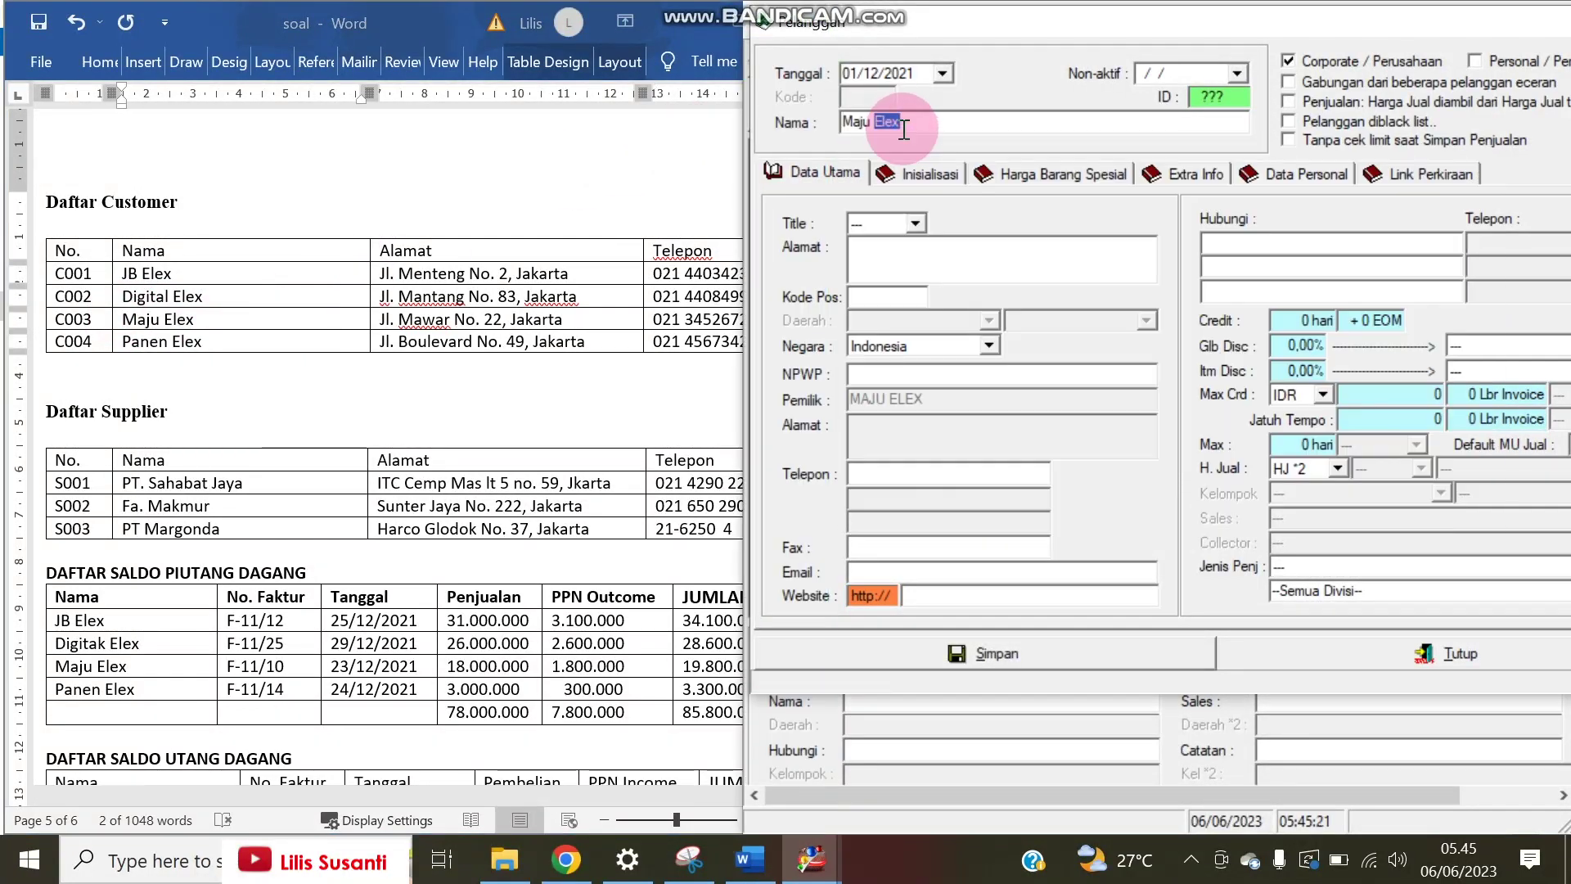
{"action": "left_click", "coordinate": [875, 308]}
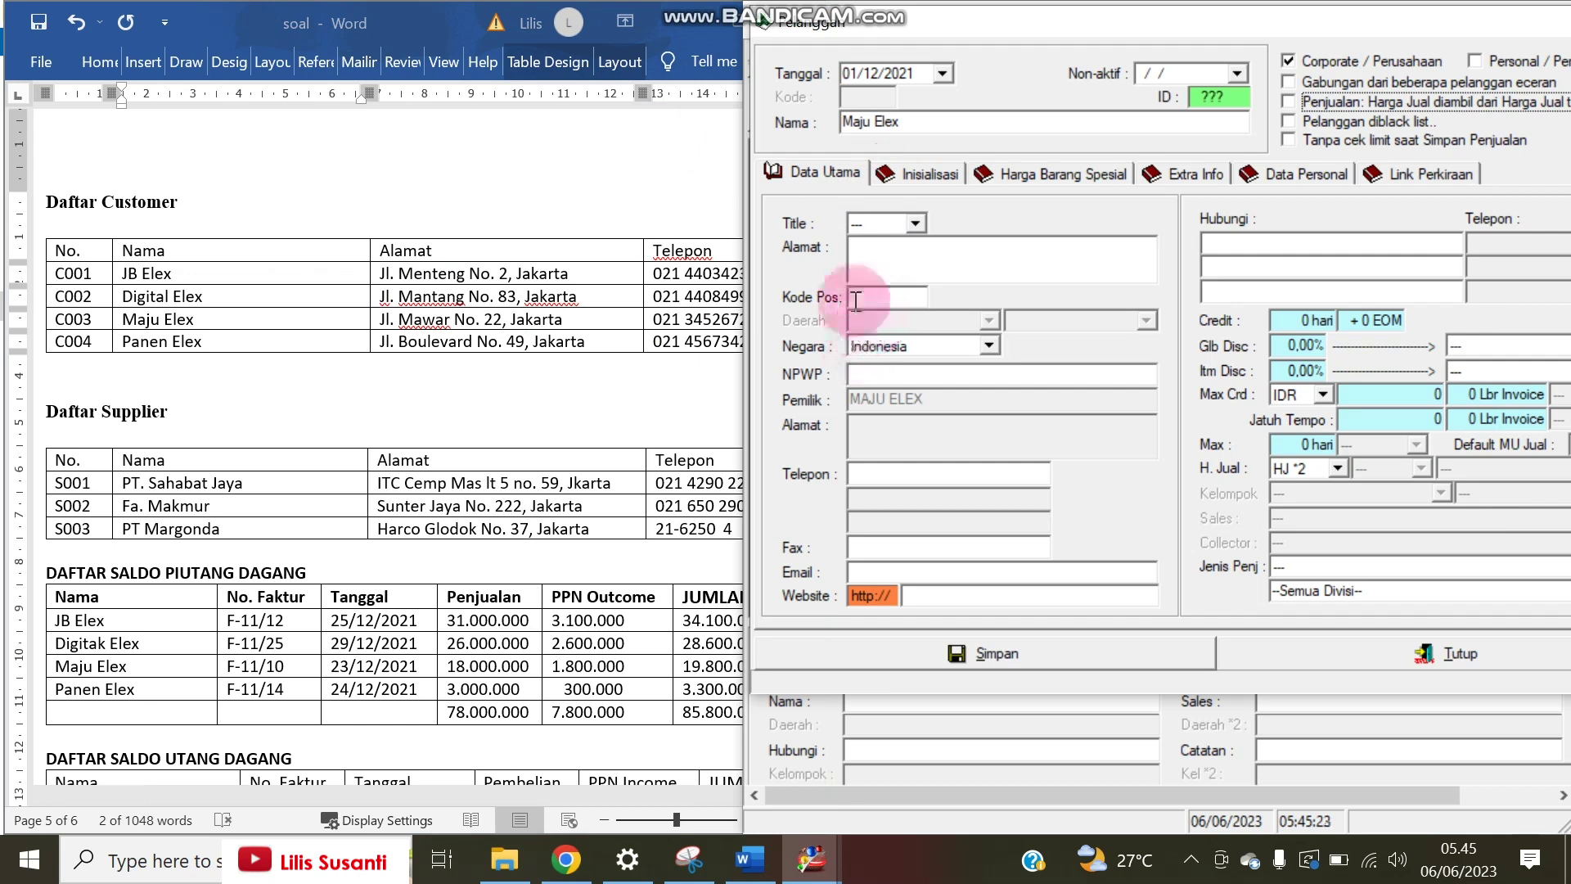
- Copy Maju Elex's address from the Daftar Customer table into the customer's Alamat field
{"action": "key", "text": "alt+Tab"}
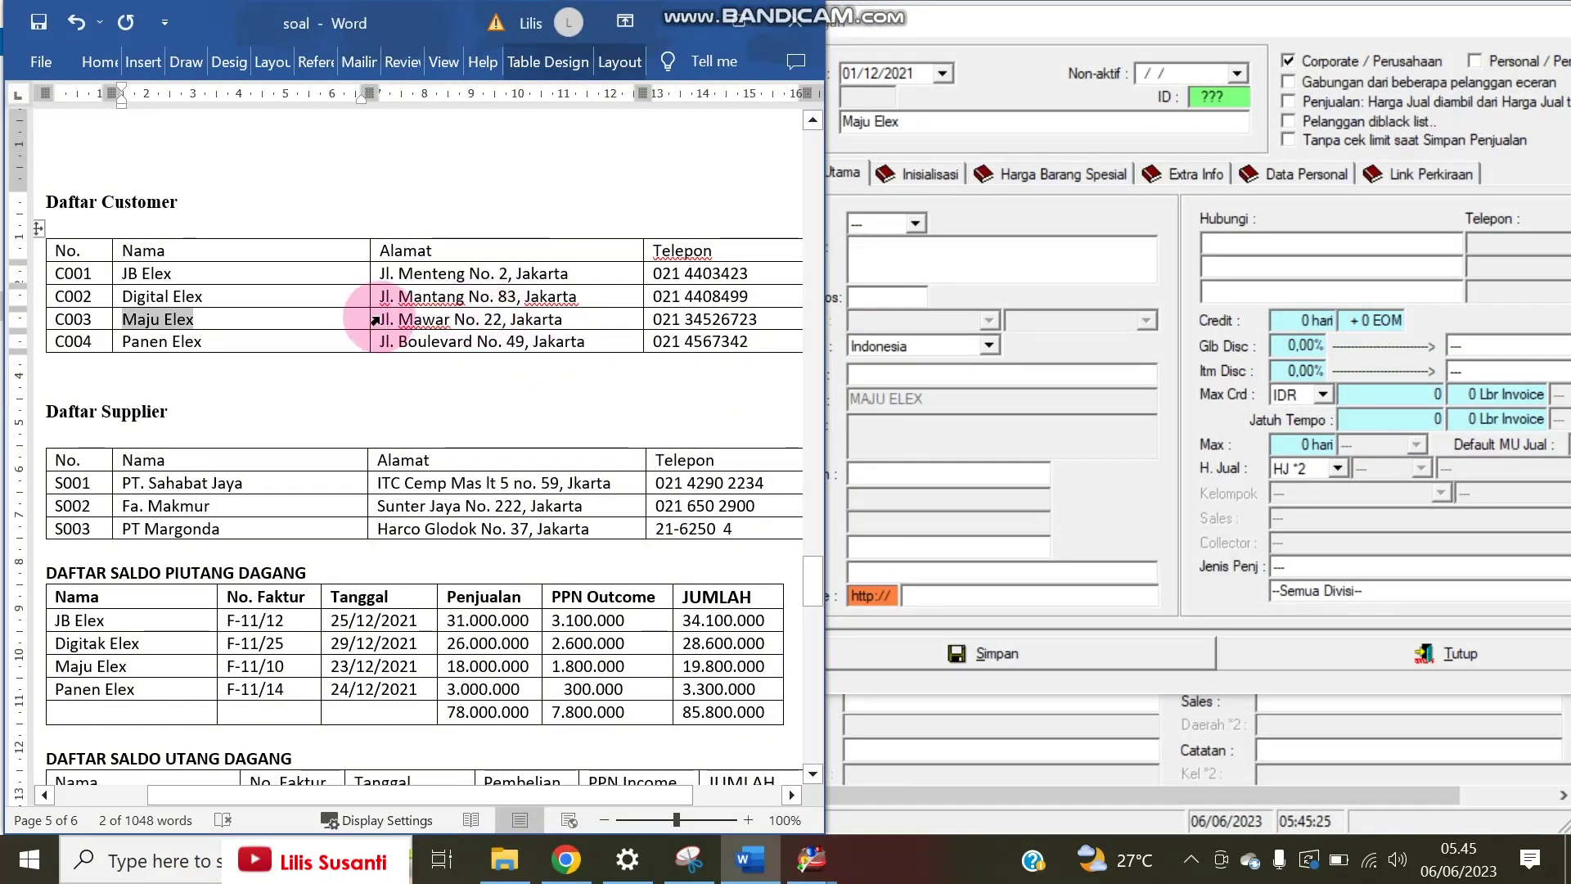
{"action": "left_click_drag", "start_coordinate": [383, 319], "coordinate": [563, 319]}
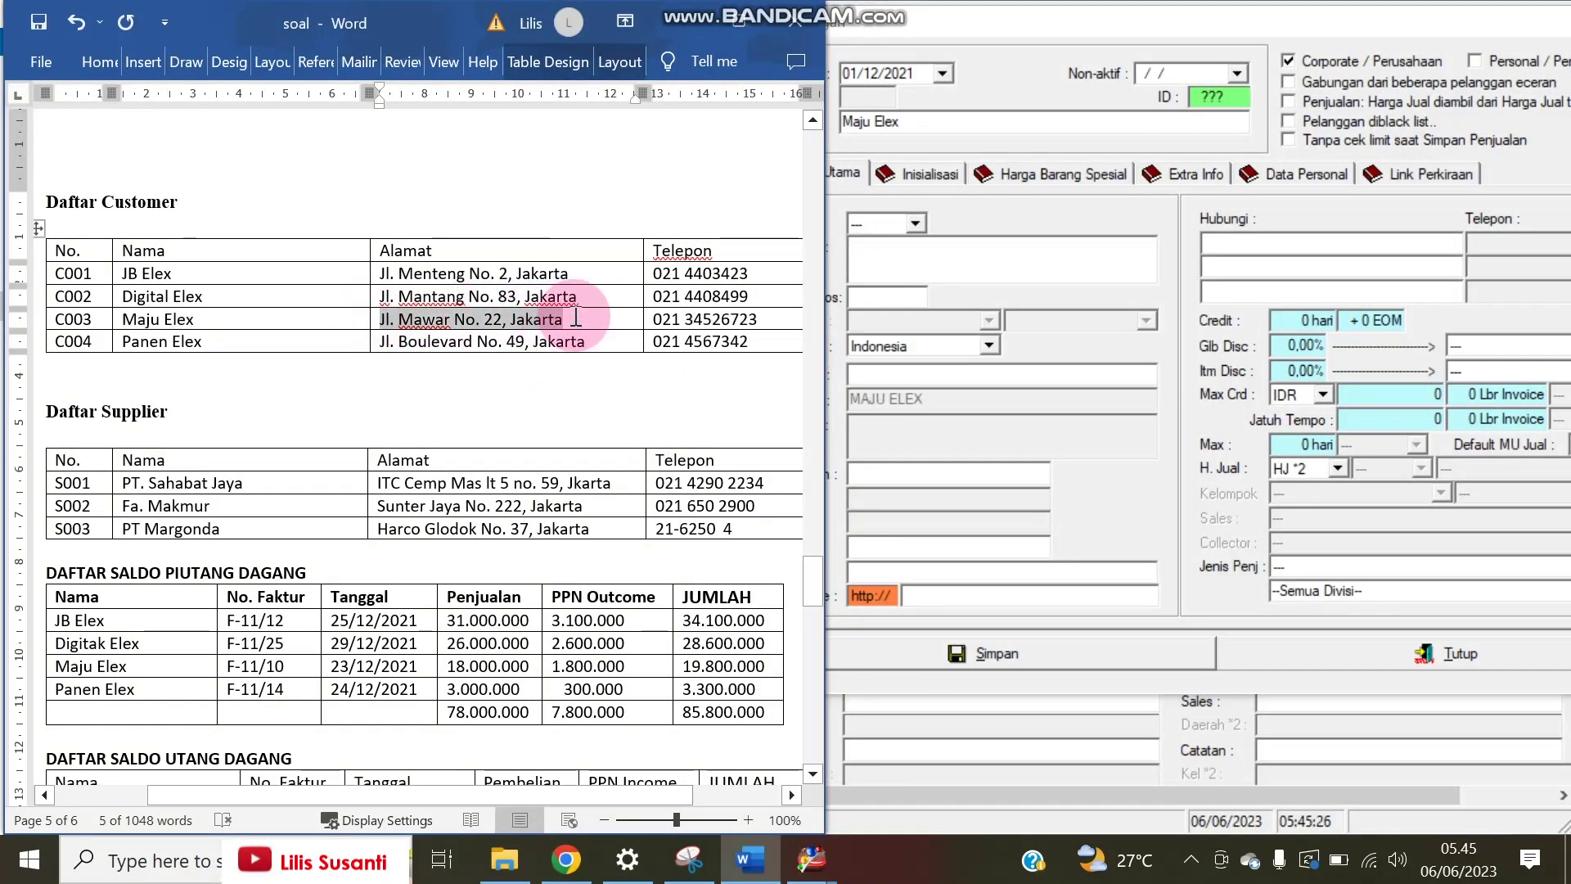
{"action": "left_click", "coordinate": [867, 283]}
{"action": "left_click", "coordinate": [905, 253]}
{"action": "key", "text": "ctrl+v"}
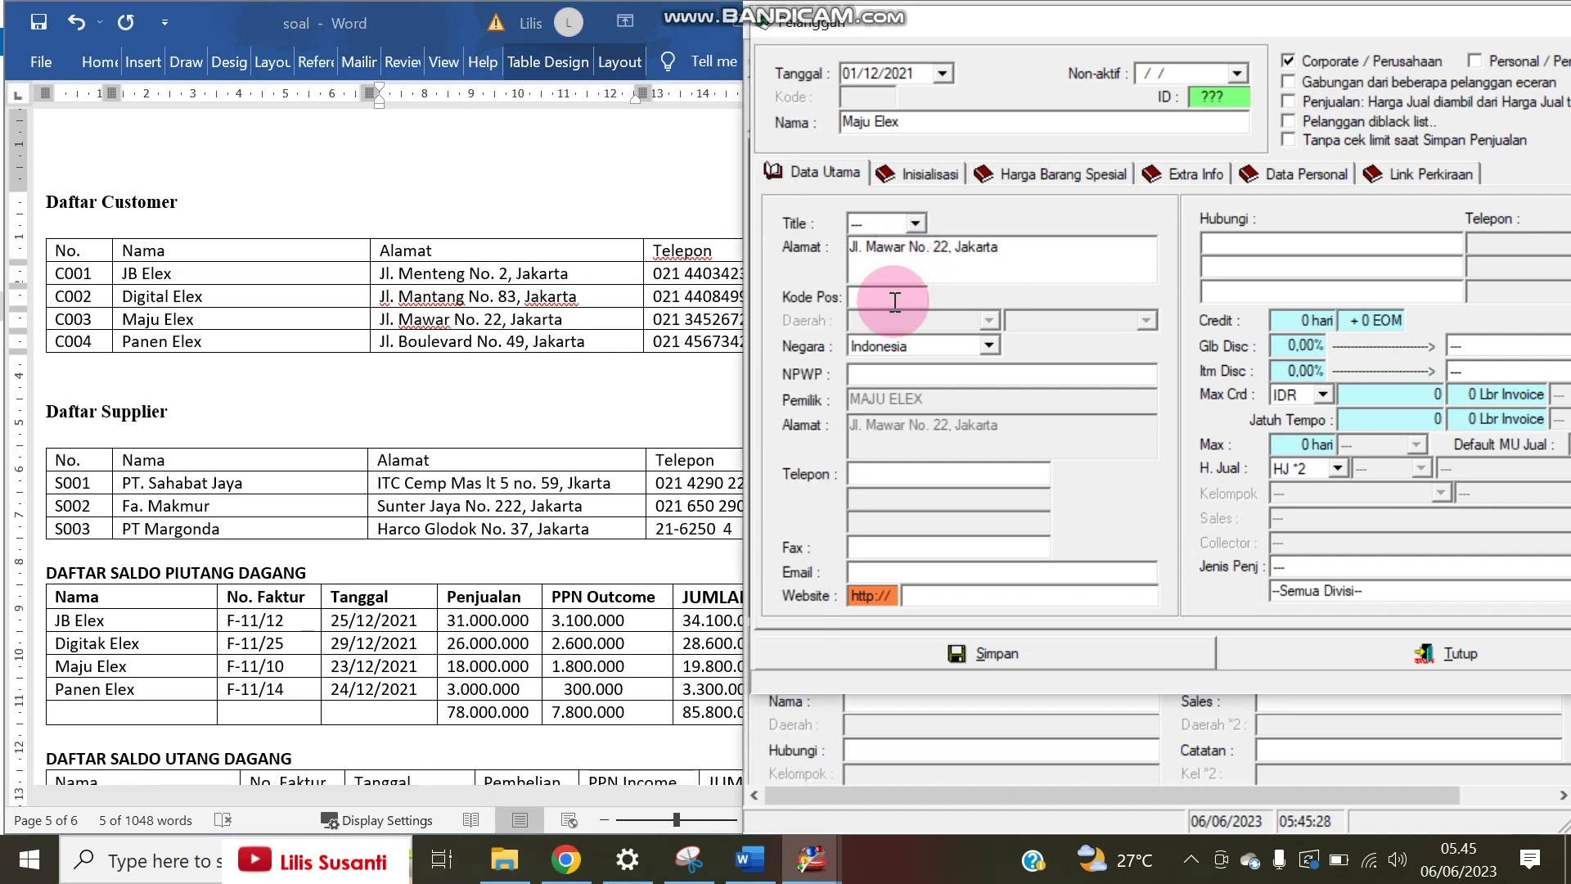
{"action": "left_click", "coordinate": [634, 315]}
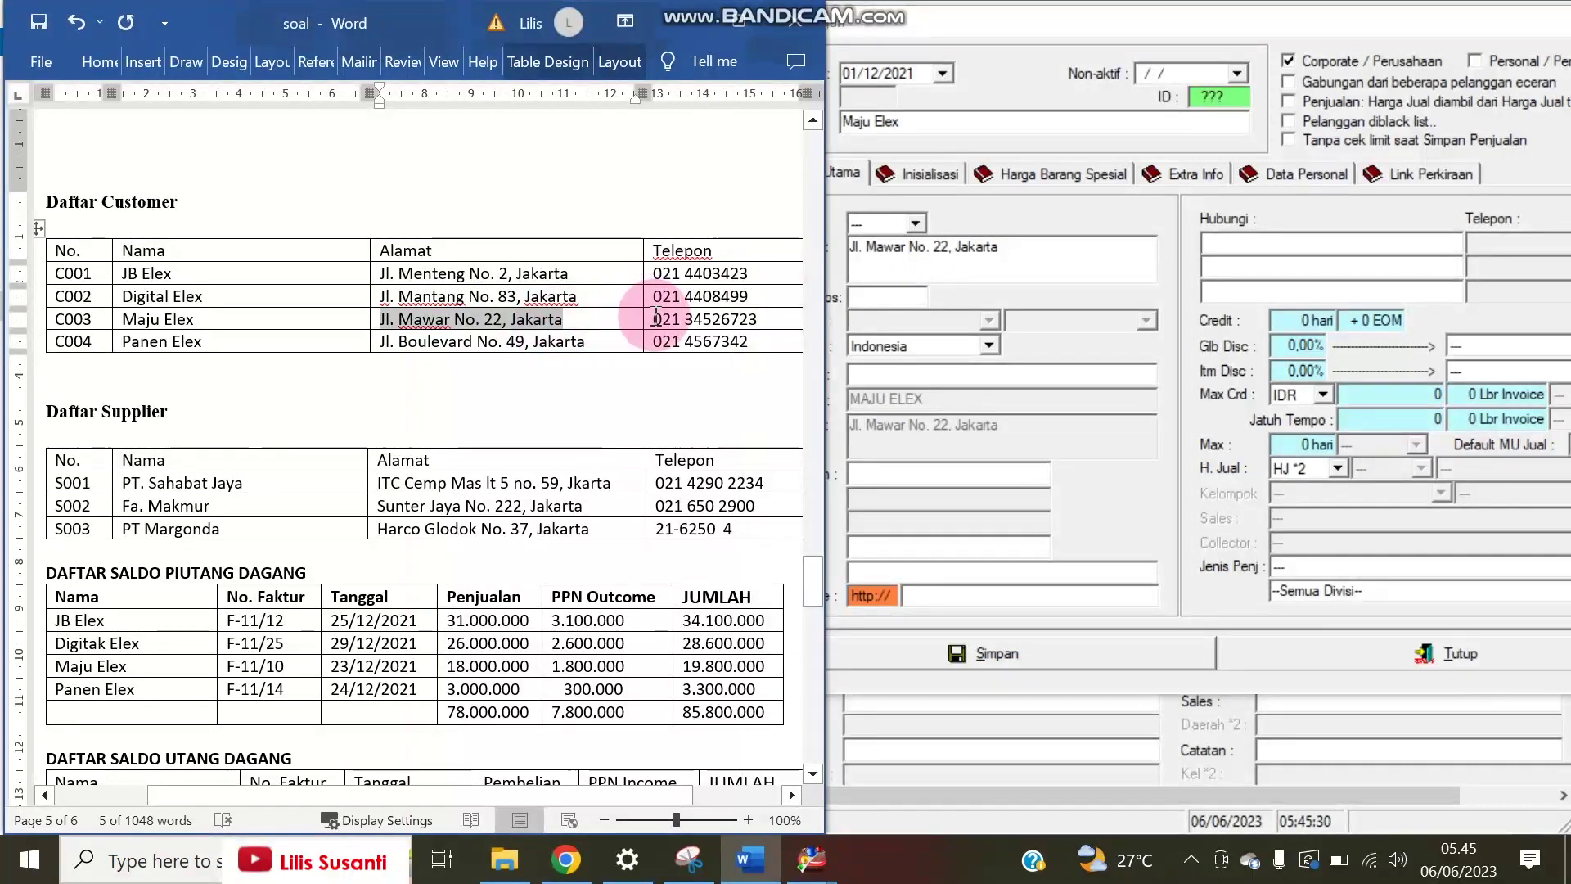
{"action": "left_click", "coordinate": [739, 319]}
{"action": "left_click_drag", "start_coordinate": [739, 319], "coordinate": [779, 318]}
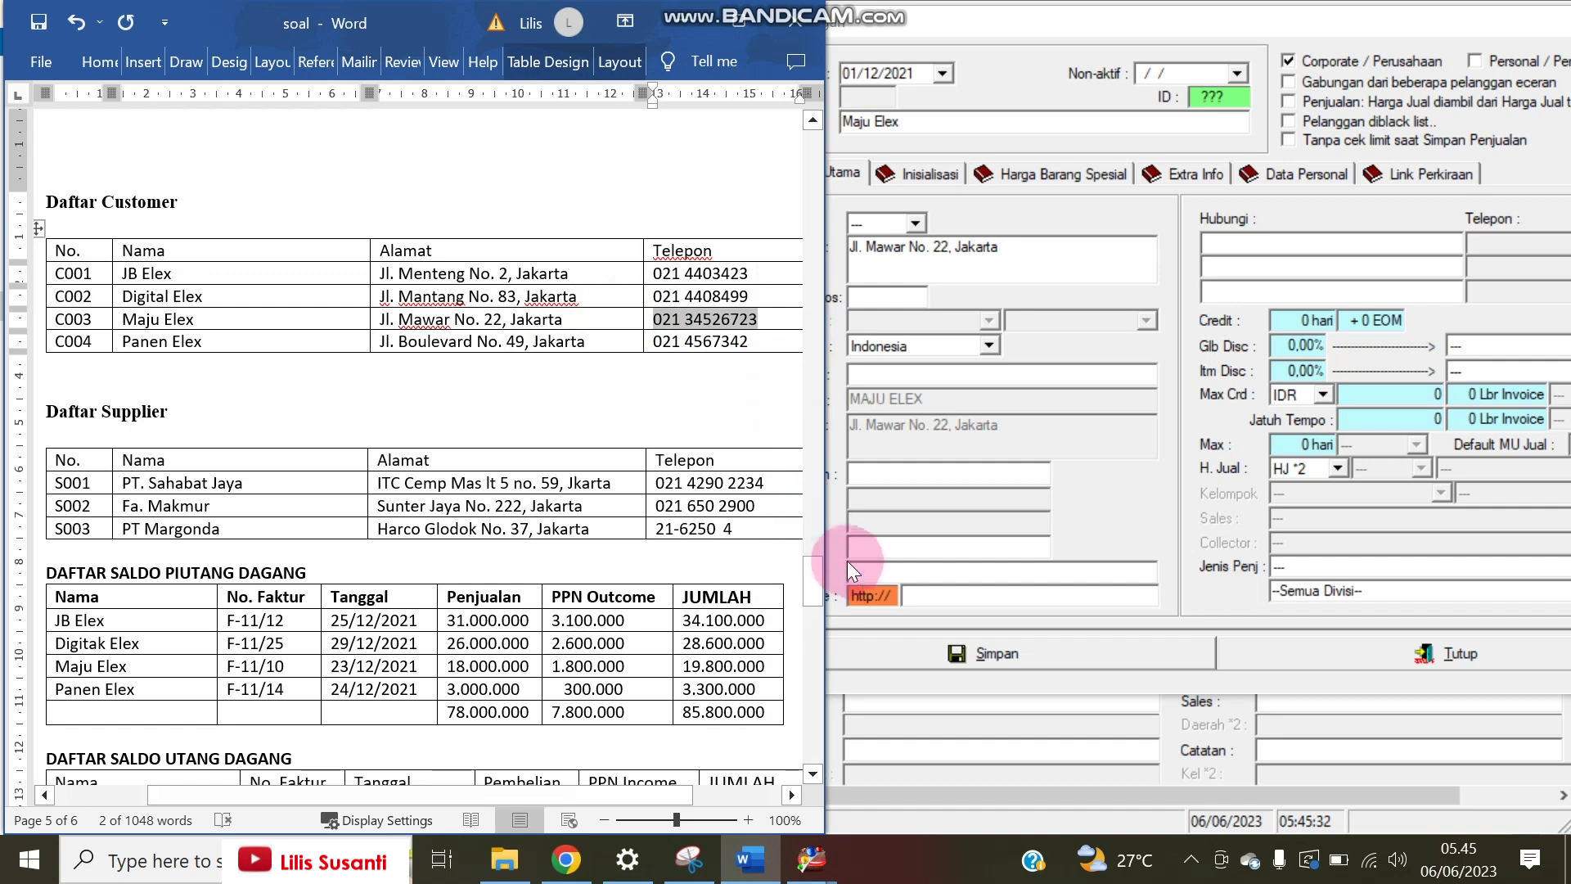
{"action": "left_click", "coordinate": [886, 548]}
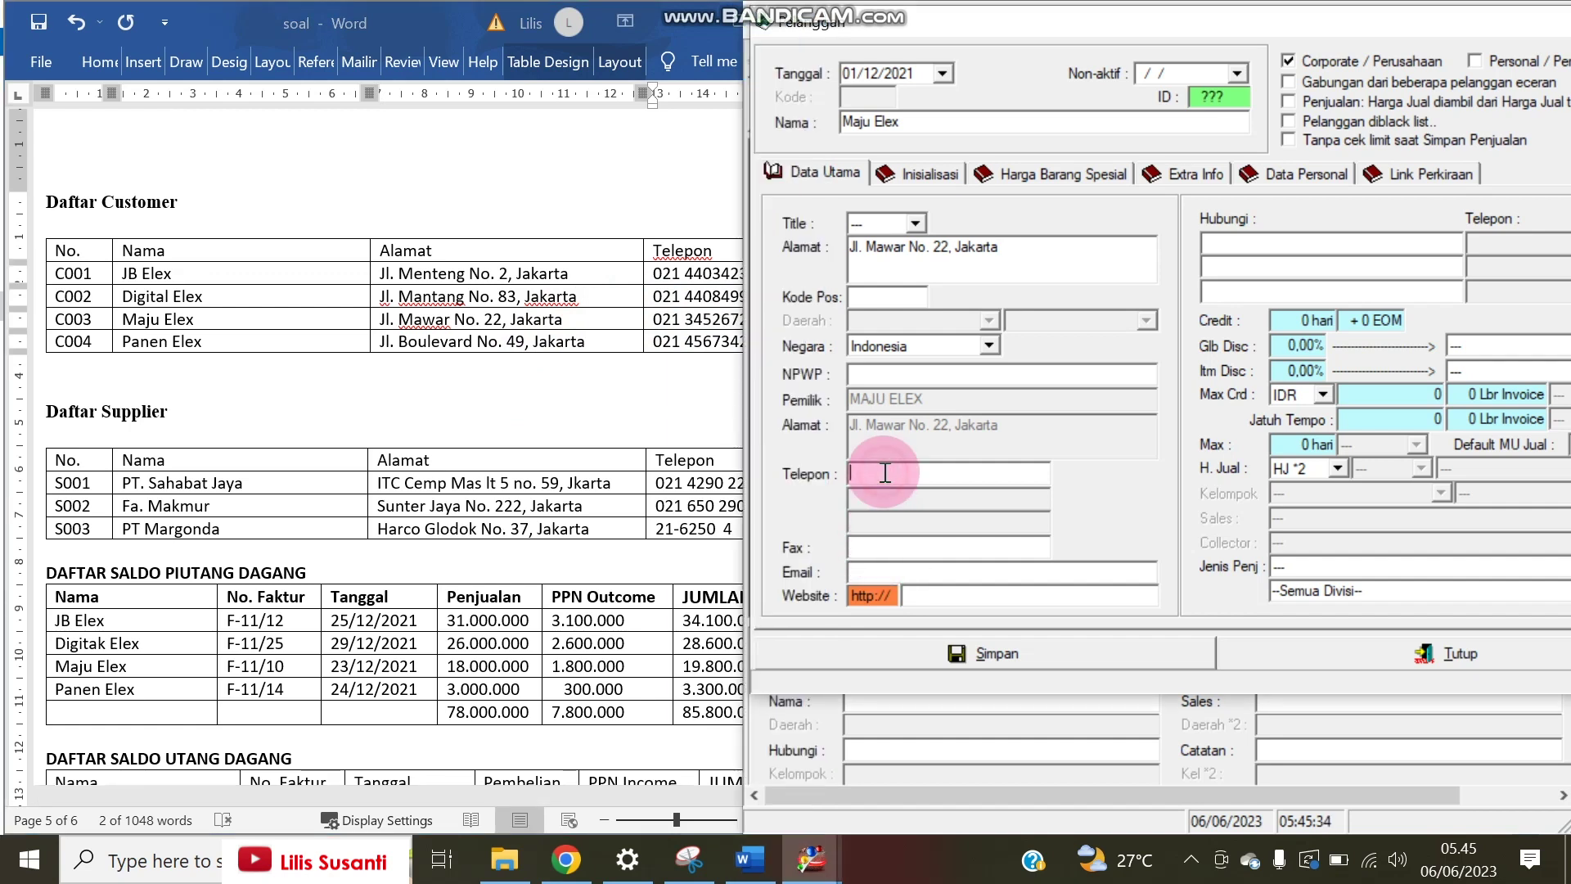
{"action": "key", "text": "ctrl+v"}
{"action": "left_click", "coordinate": [985, 650]}
- Copy the customer name Panen Elex from the Daftar Customer table into the new customer's Nama field
{"action": "left_click", "coordinate": [172, 352]}
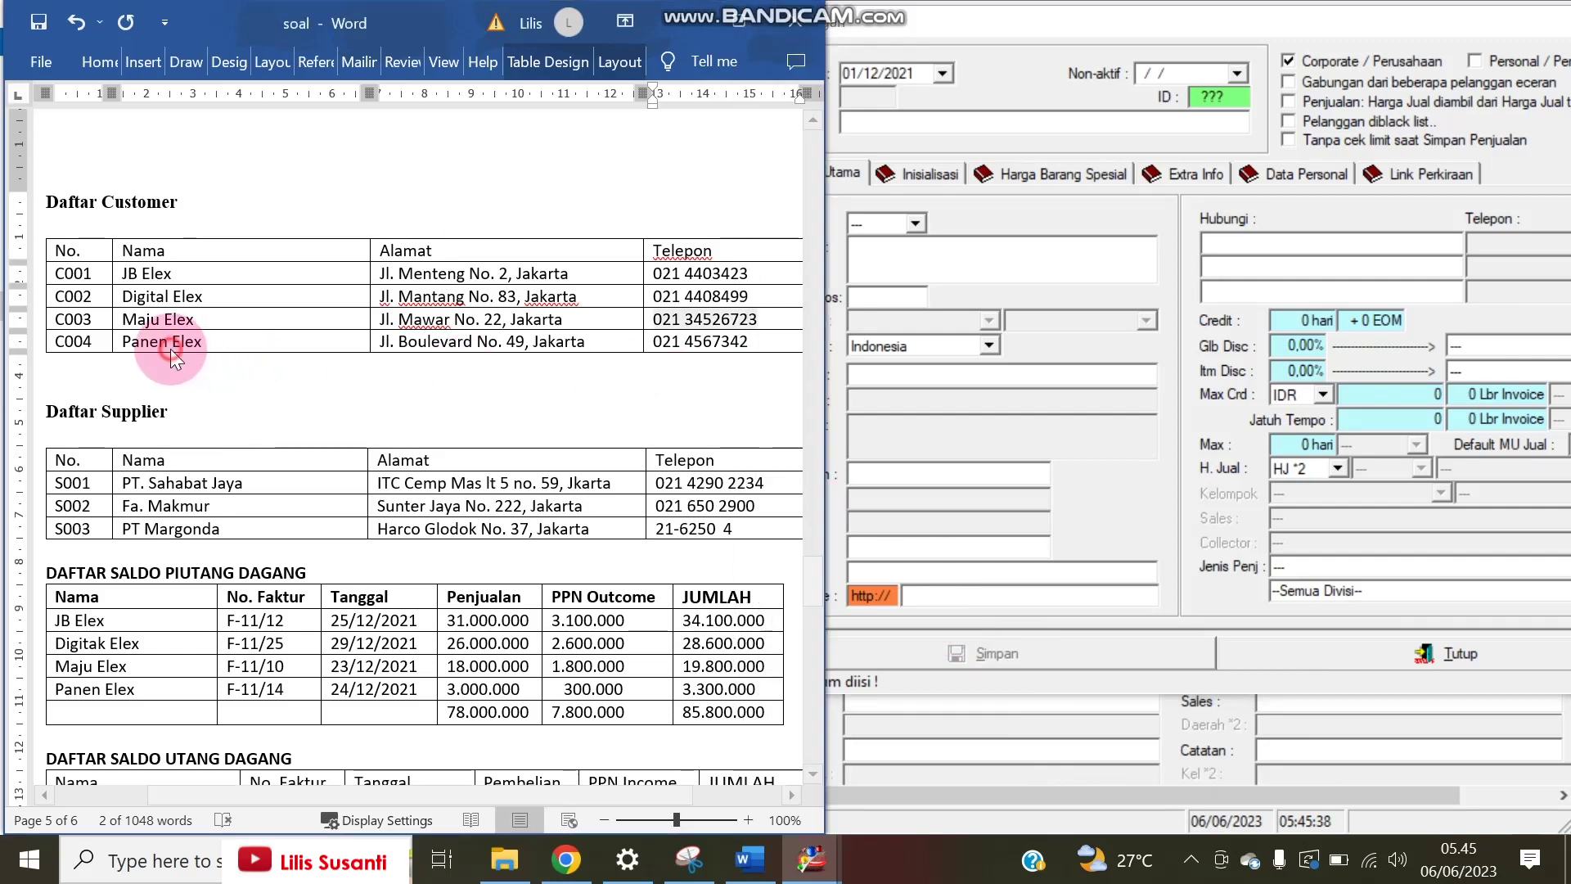
{"action": "left_click_drag", "start_coordinate": [122, 342], "coordinate": [250, 342]}
{"action": "key", "text": "ctrl+c"}
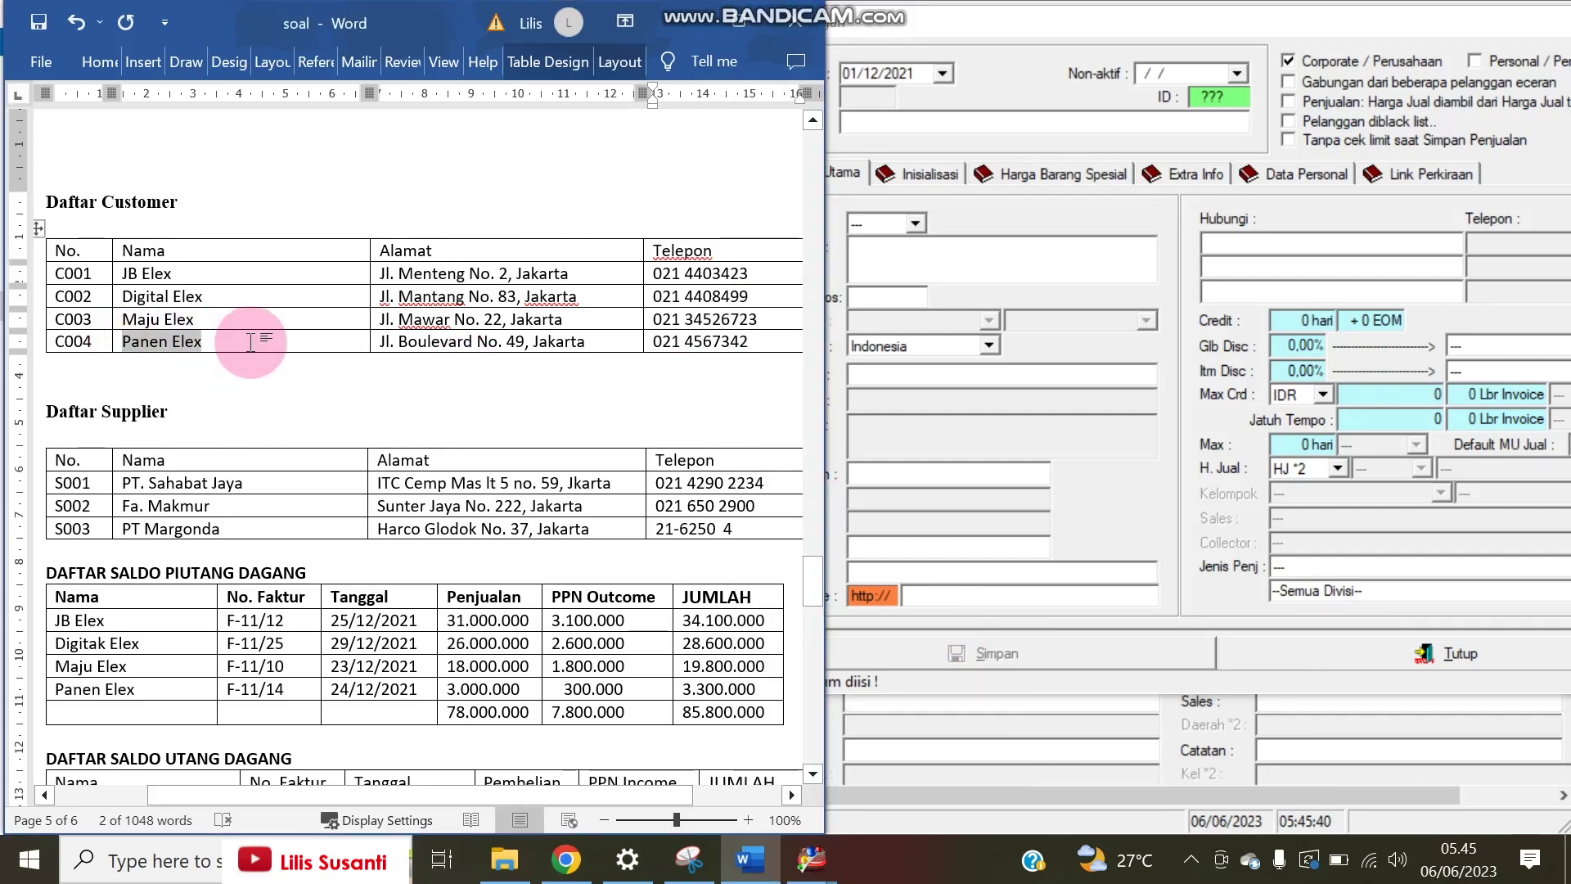
{"action": "left_click", "coordinate": [920, 123]}
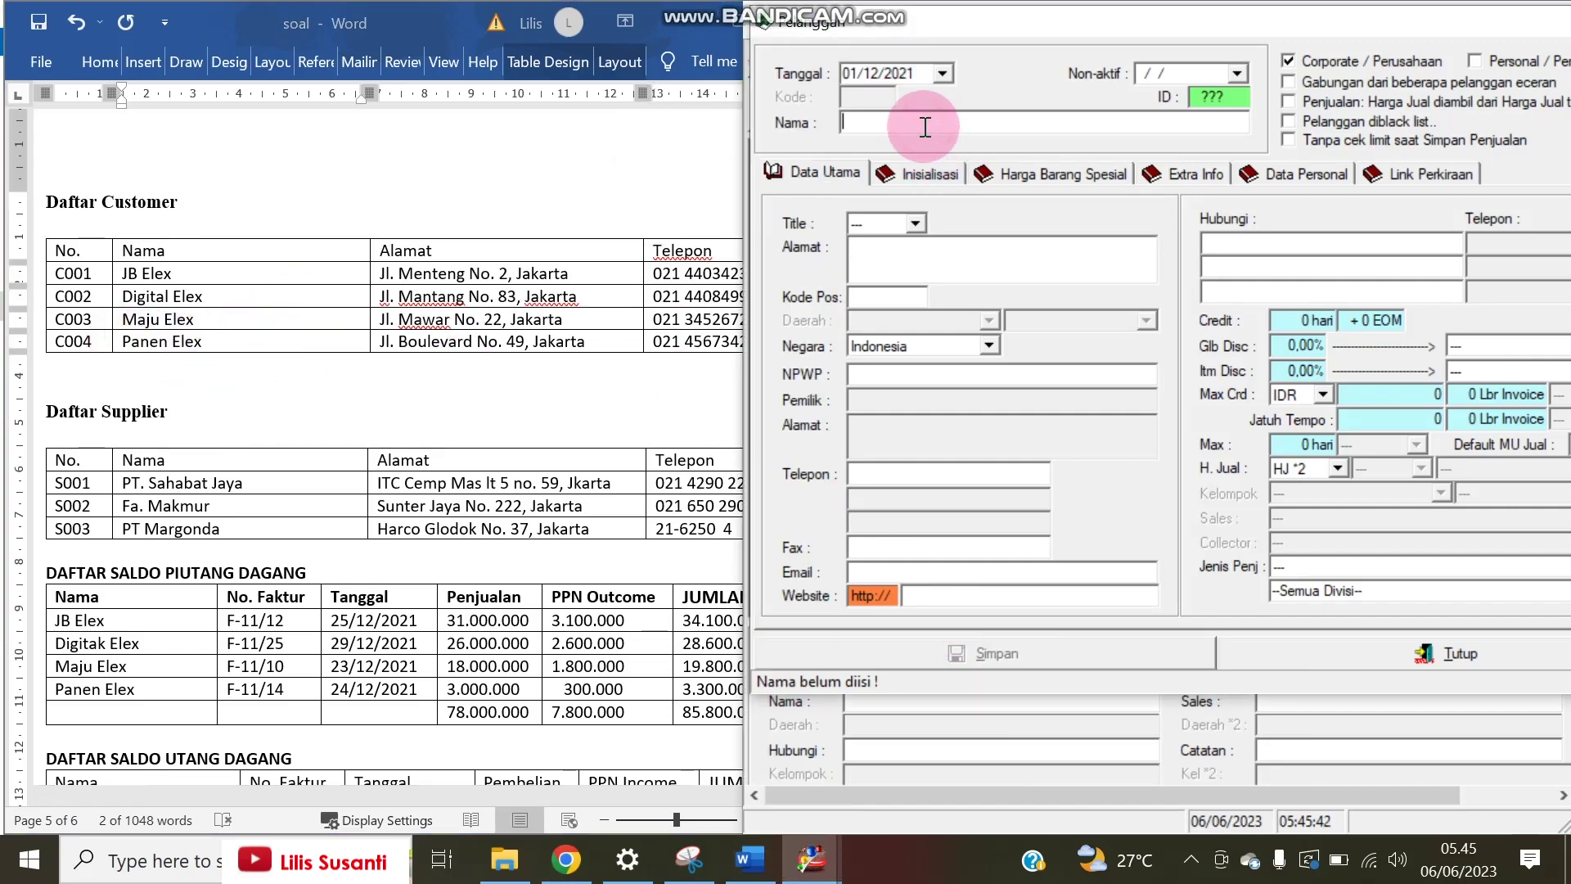
{"action": "key", "text": "ctrl+v"}
{"action": "key", "text": "Return"}
{"action": "left_click", "coordinate": [877, 247]}
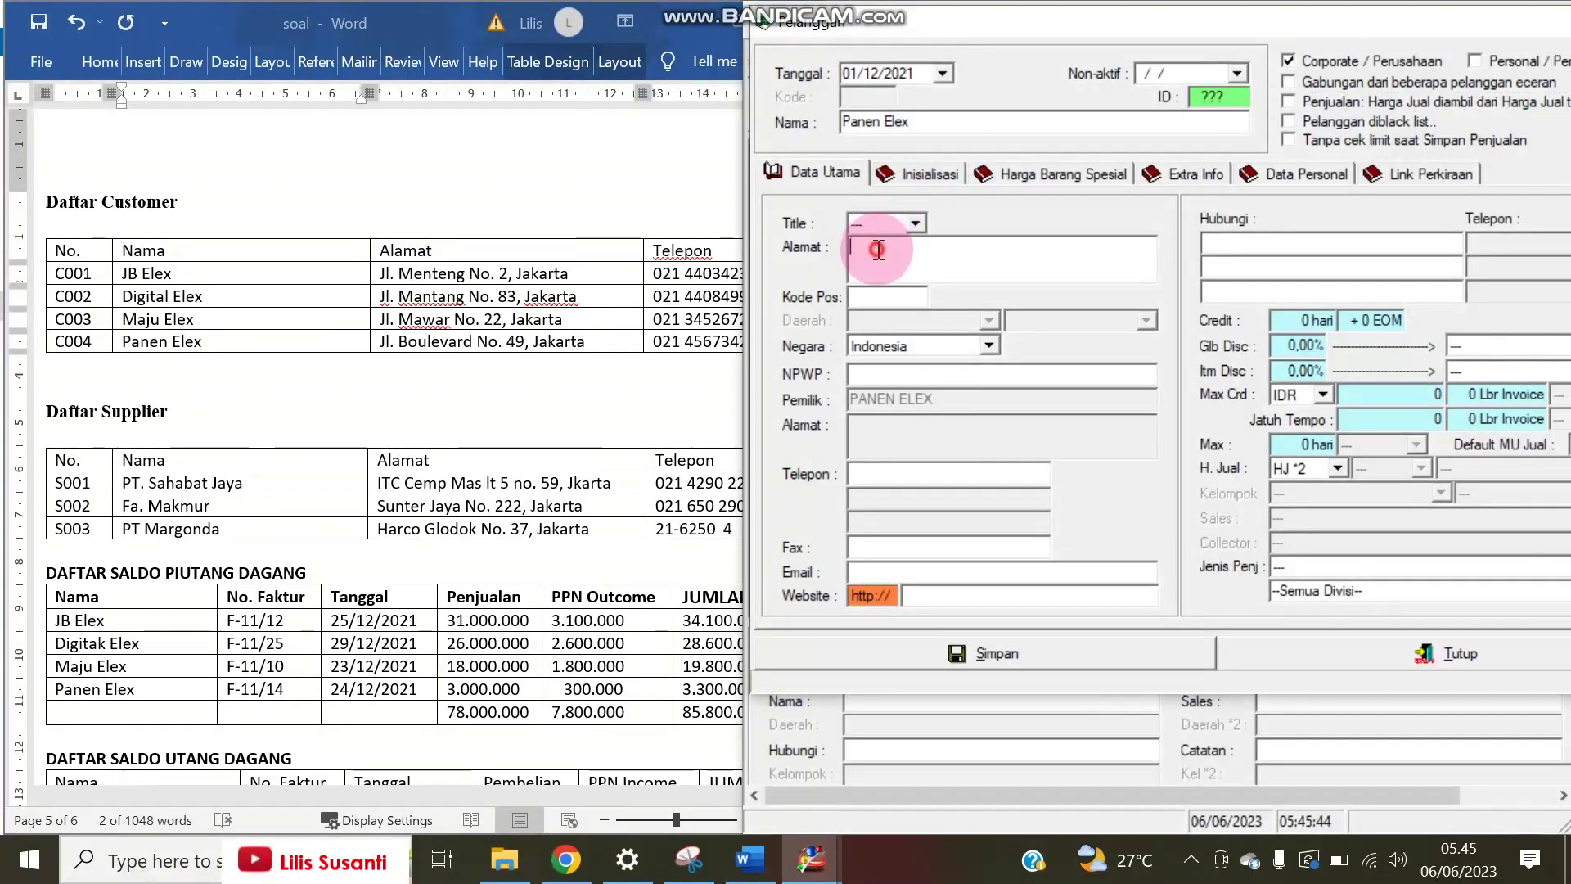
{"action": "left_click", "coordinate": [380, 342]}
{"action": "left_click", "coordinate": [381, 343]}
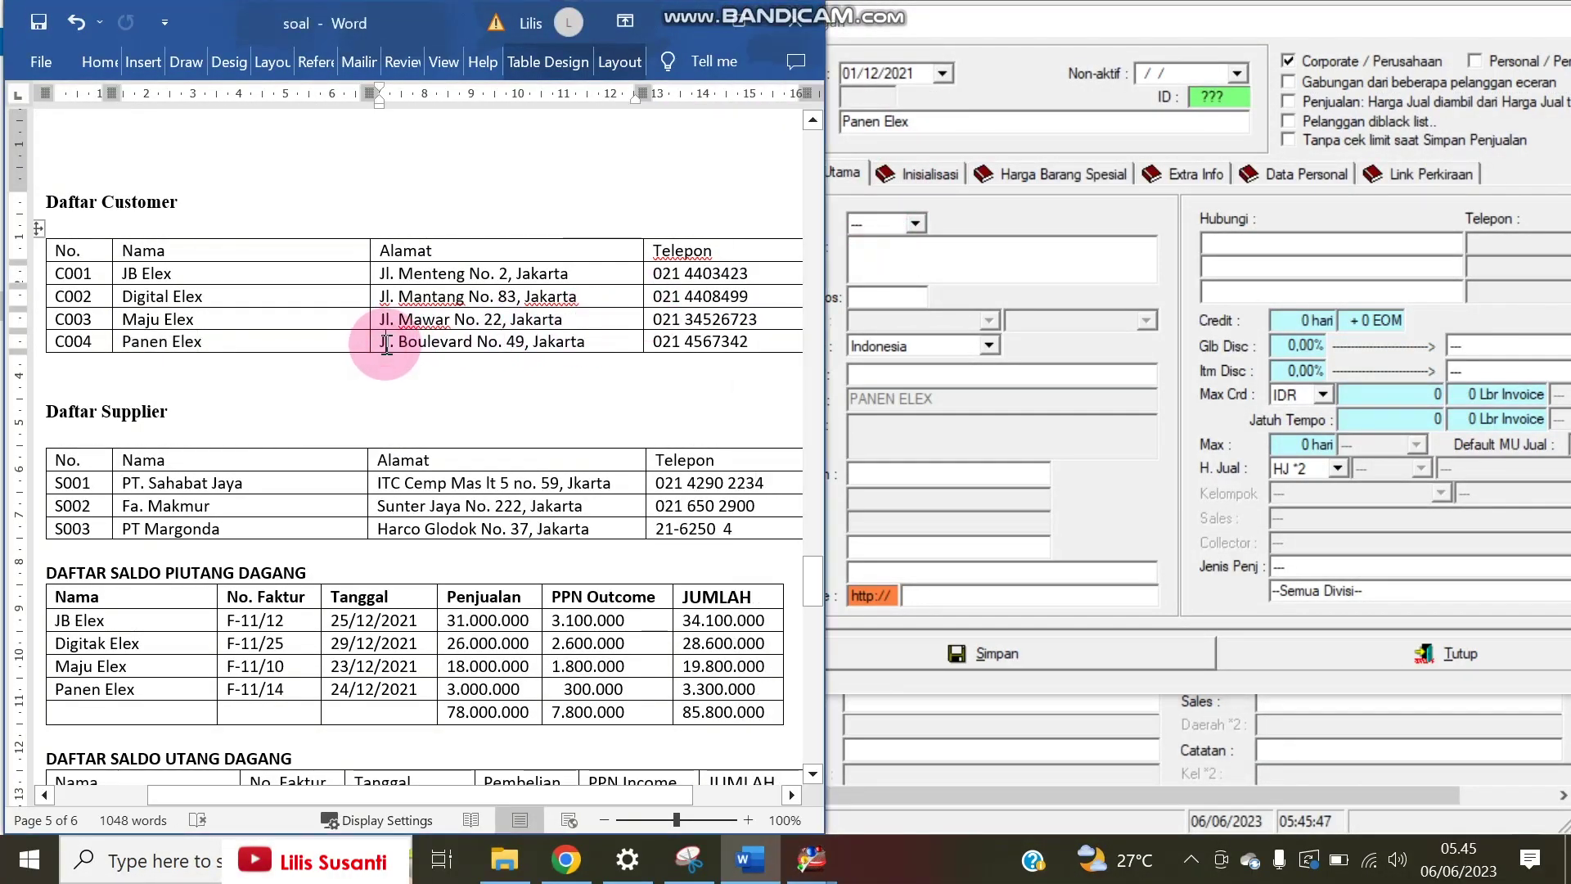
{"action": "left_click_drag", "start_coordinate": [382, 344], "coordinate": [624, 316]}
{"action": "left_click", "coordinate": [577, 321]}
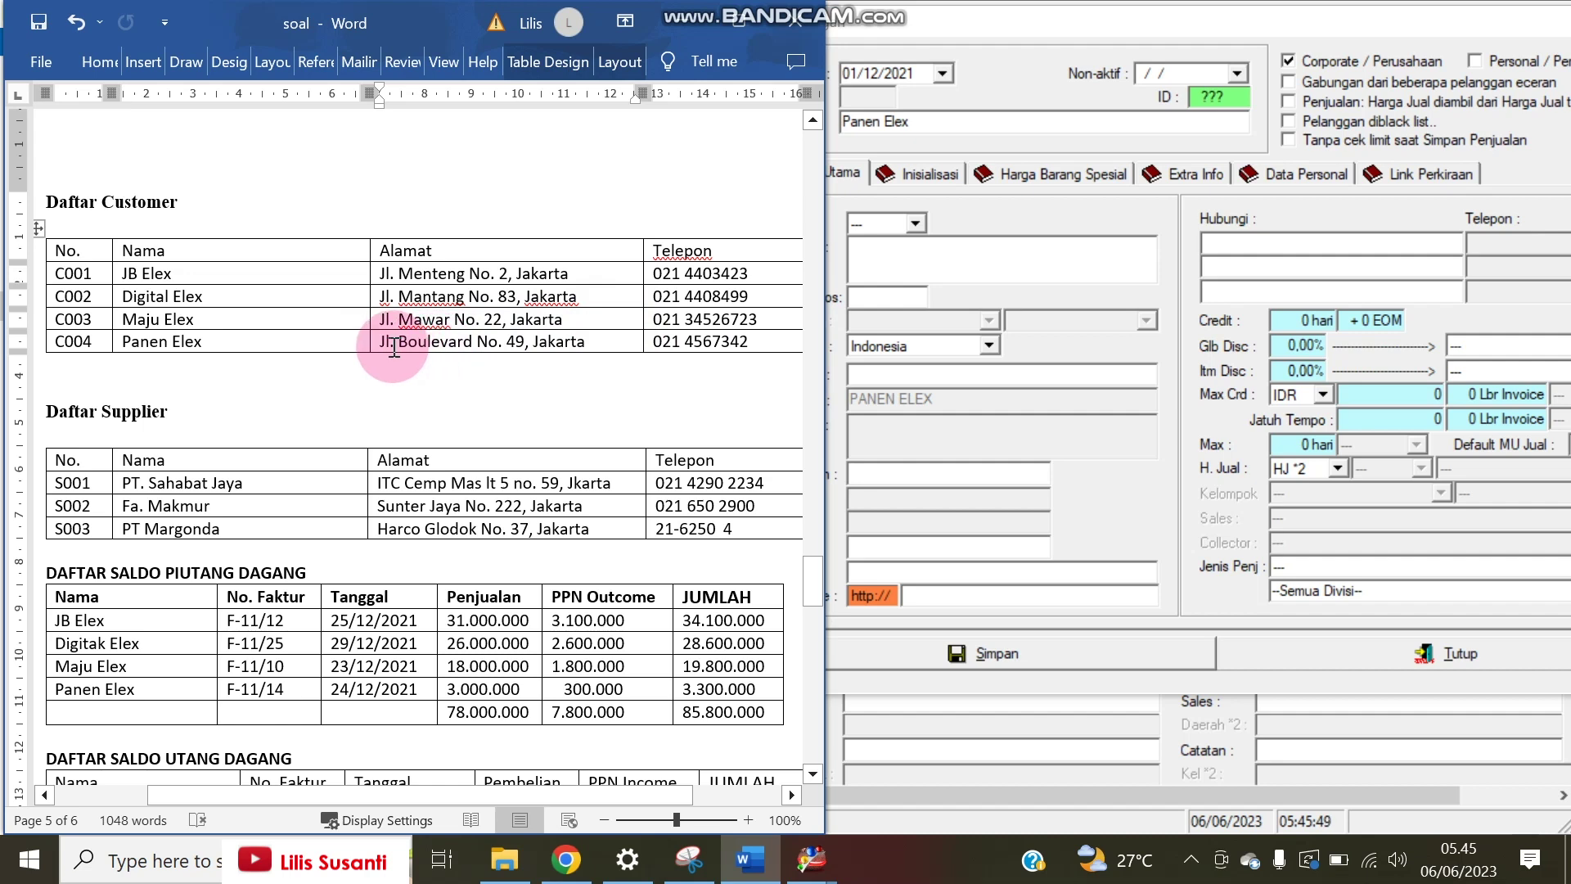
{"action": "left_click_drag", "start_coordinate": [384, 341], "coordinate": [624, 341]}
{"action": "key", "text": "ctrl+c"}
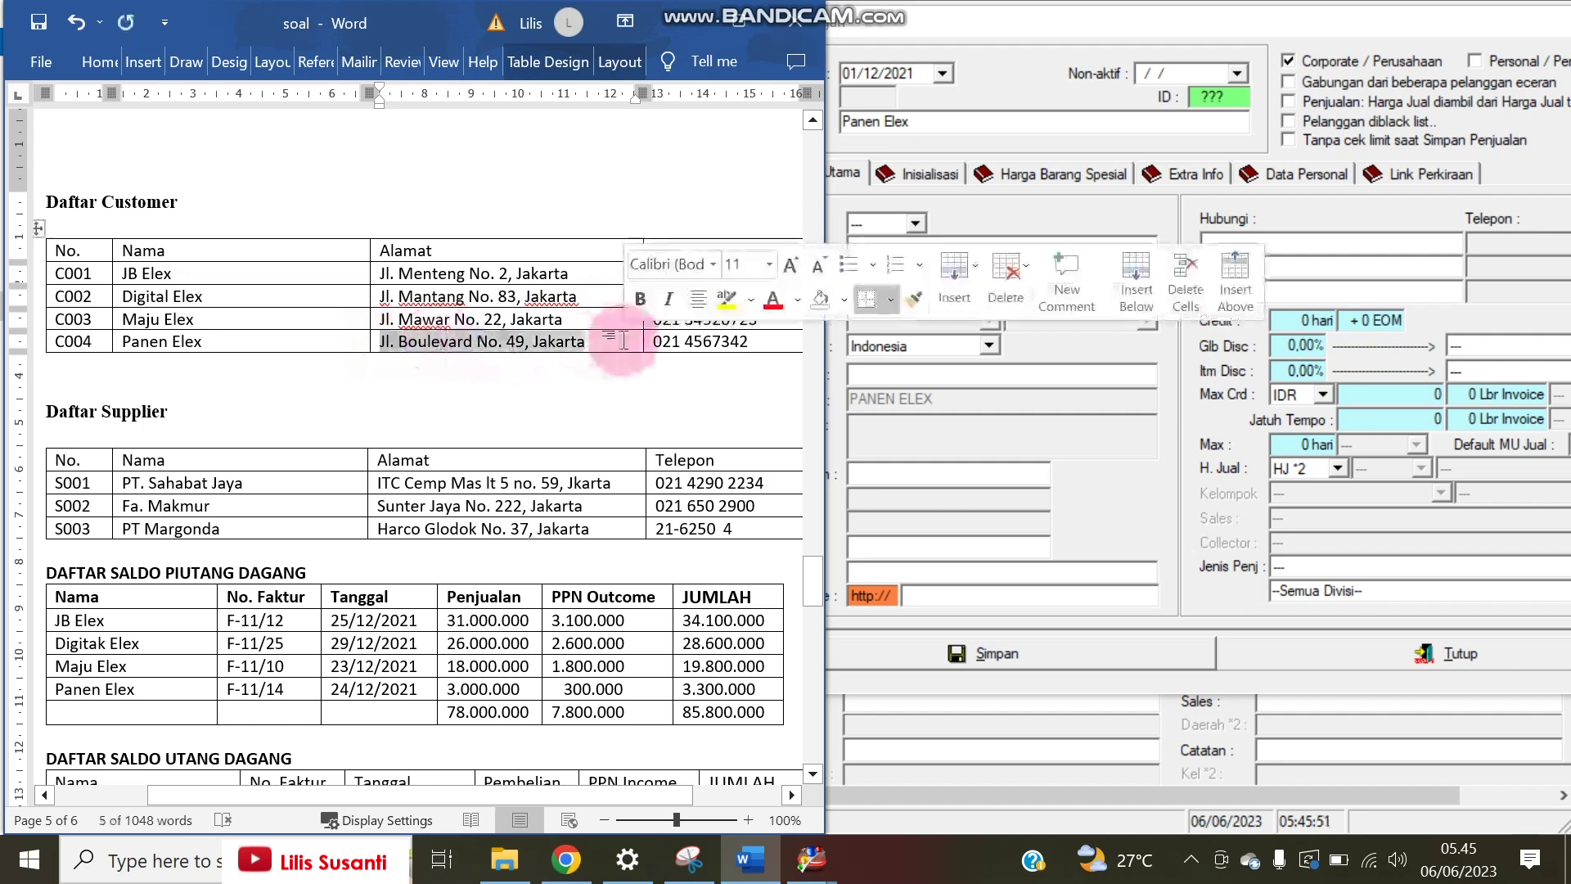
{"action": "left_click", "coordinate": [983, 268]}
{"action": "key", "text": "ctrl+v"}
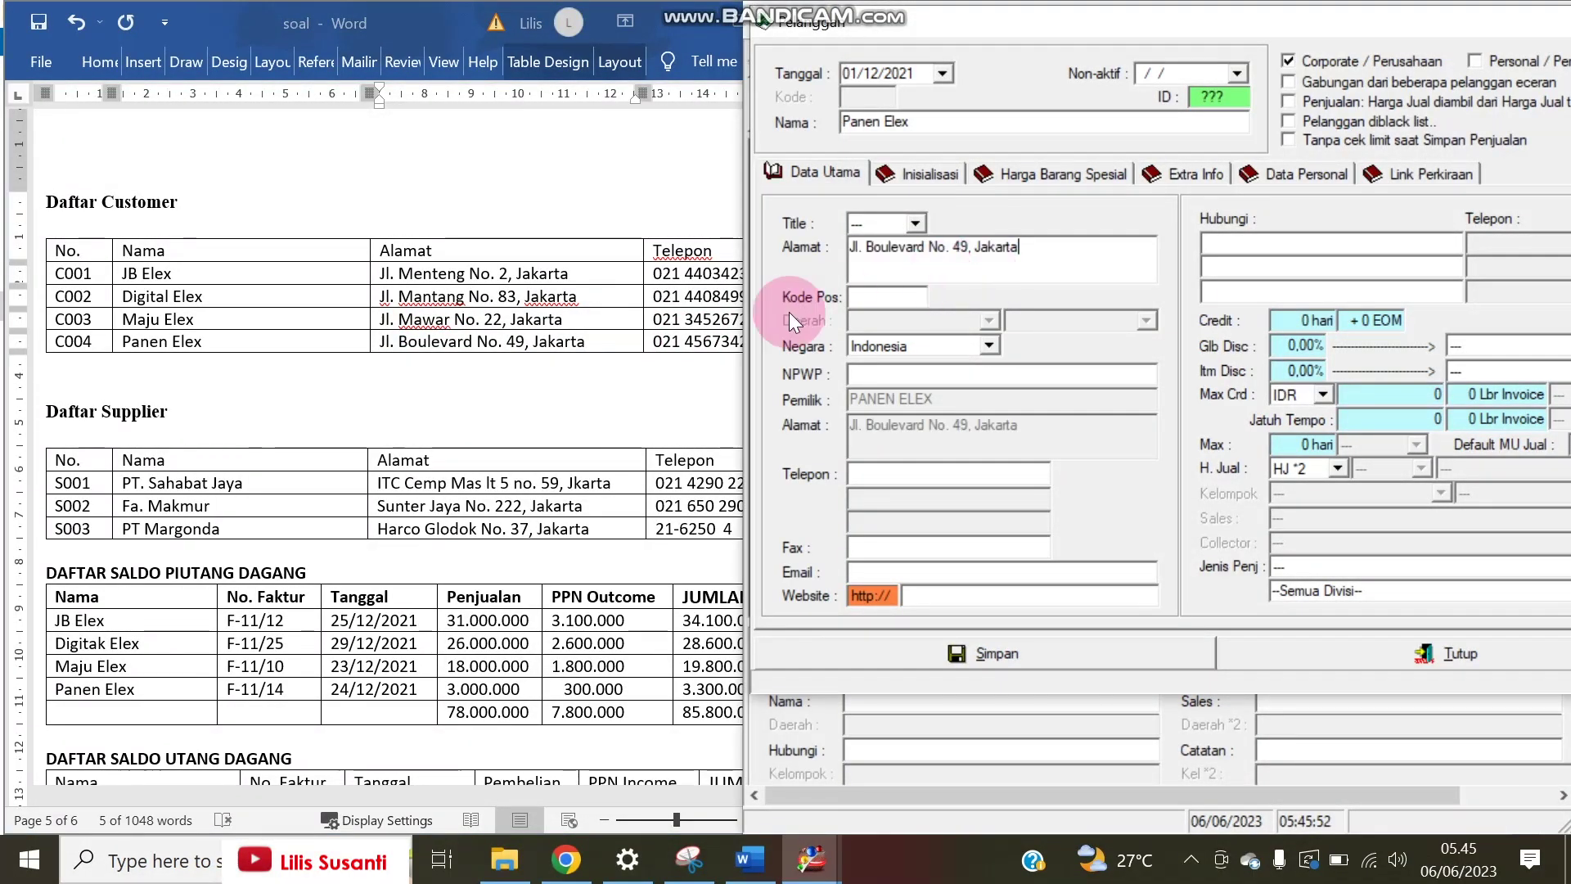
{"action": "left_click", "coordinate": [630, 346]}
{"action": "left_click_drag", "start_coordinate": [666, 341], "coordinate": [792, 340]}
{"action": "key", "text": "ctrl+c"}
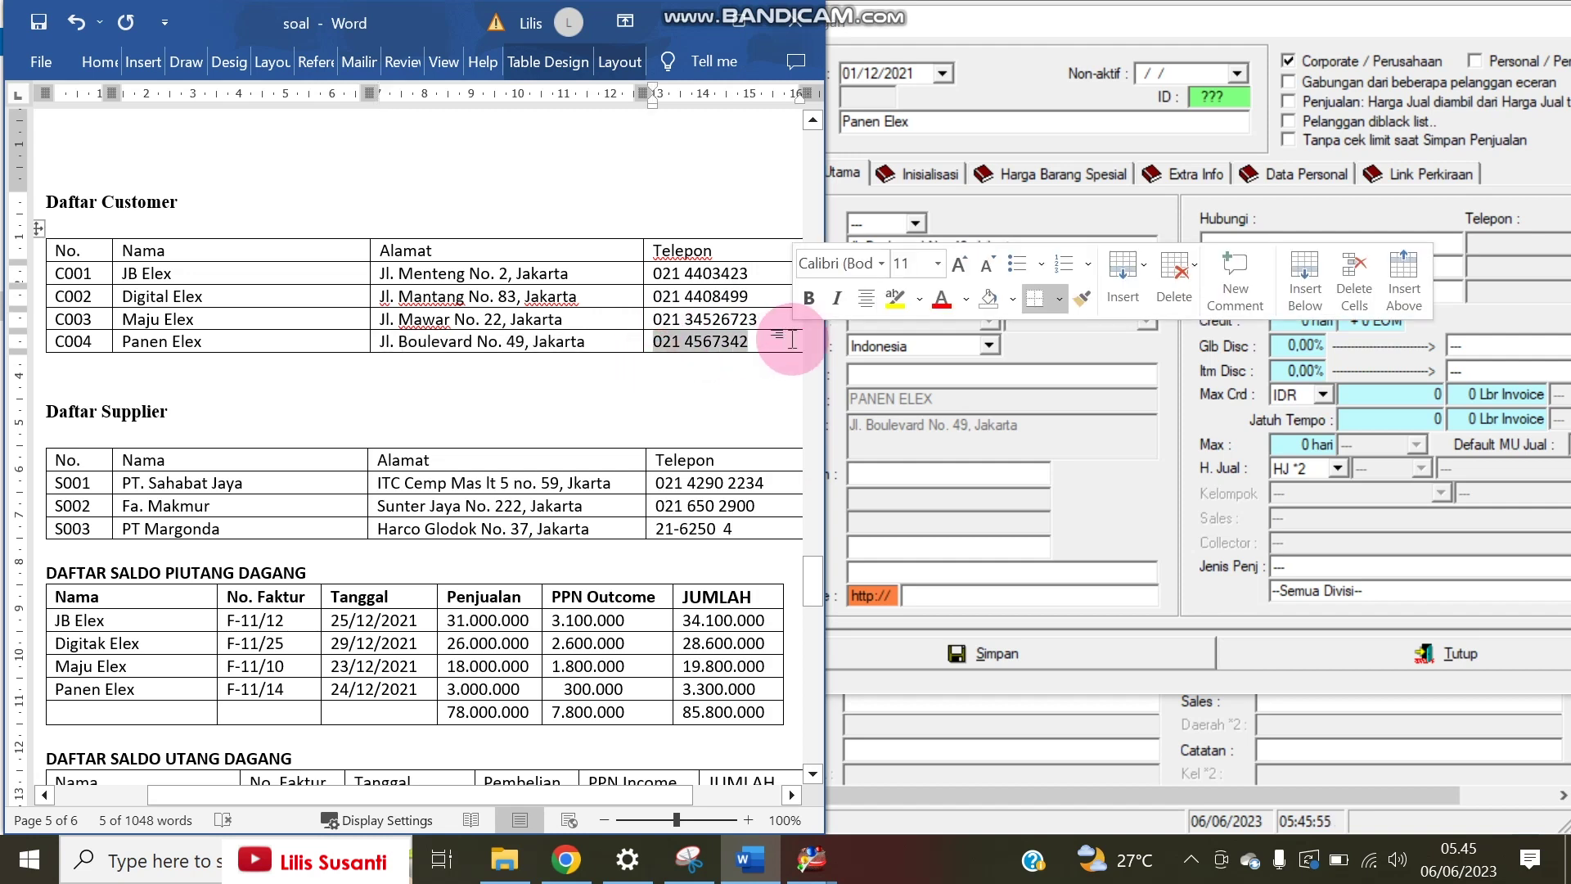
{"action": "left_click", "coordinate": [892, 480]}
{"action": "key", "text": "ctrl+v"}
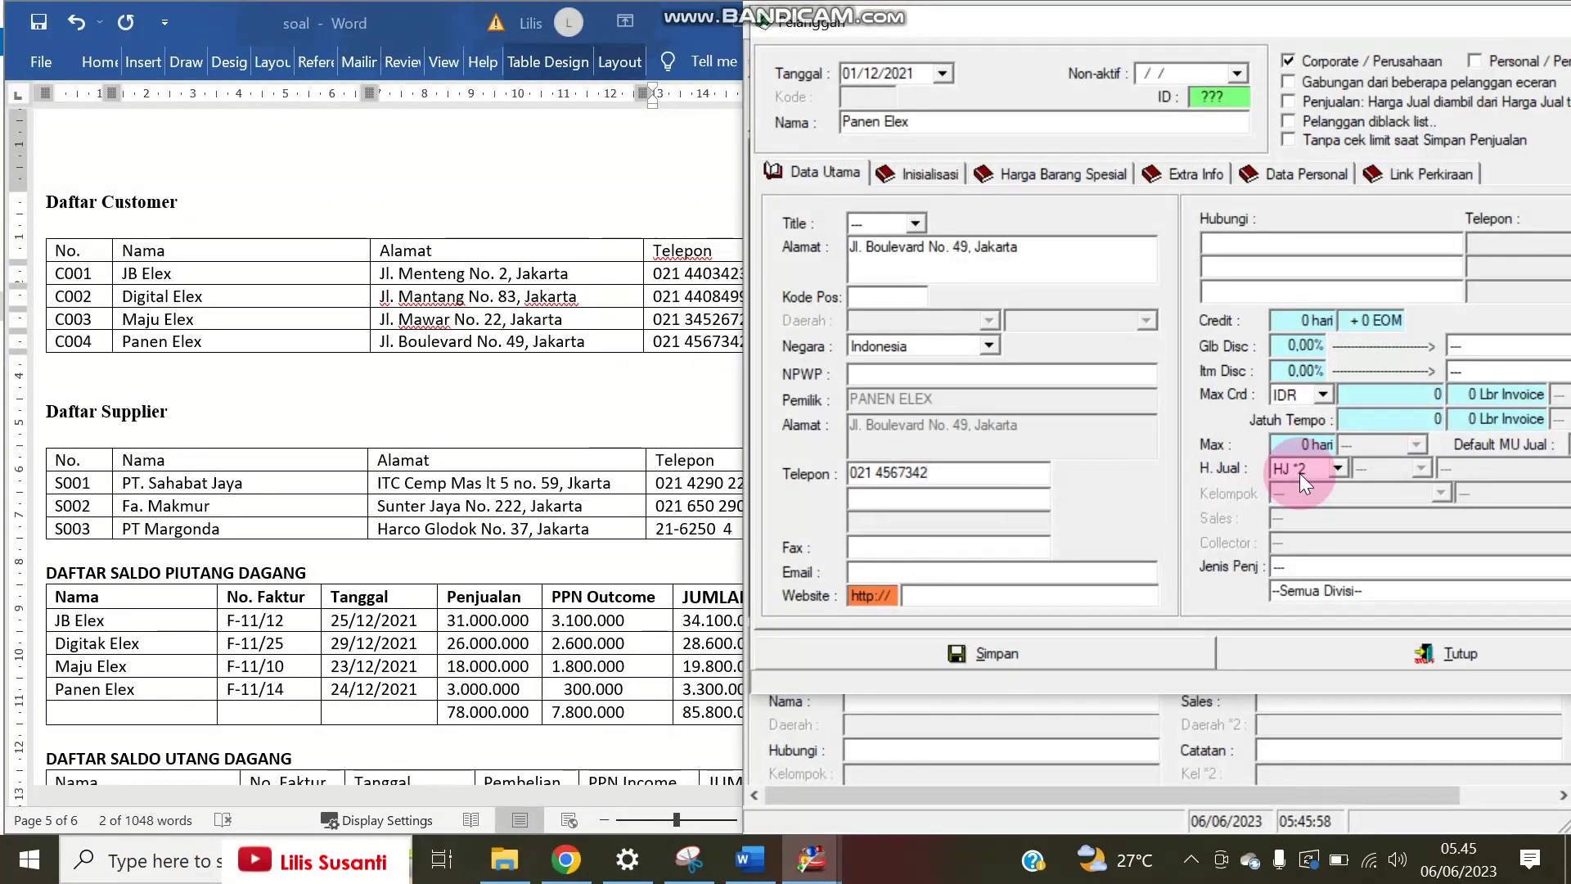
{"action": "left_click", "coordinate": [1008, 652]}
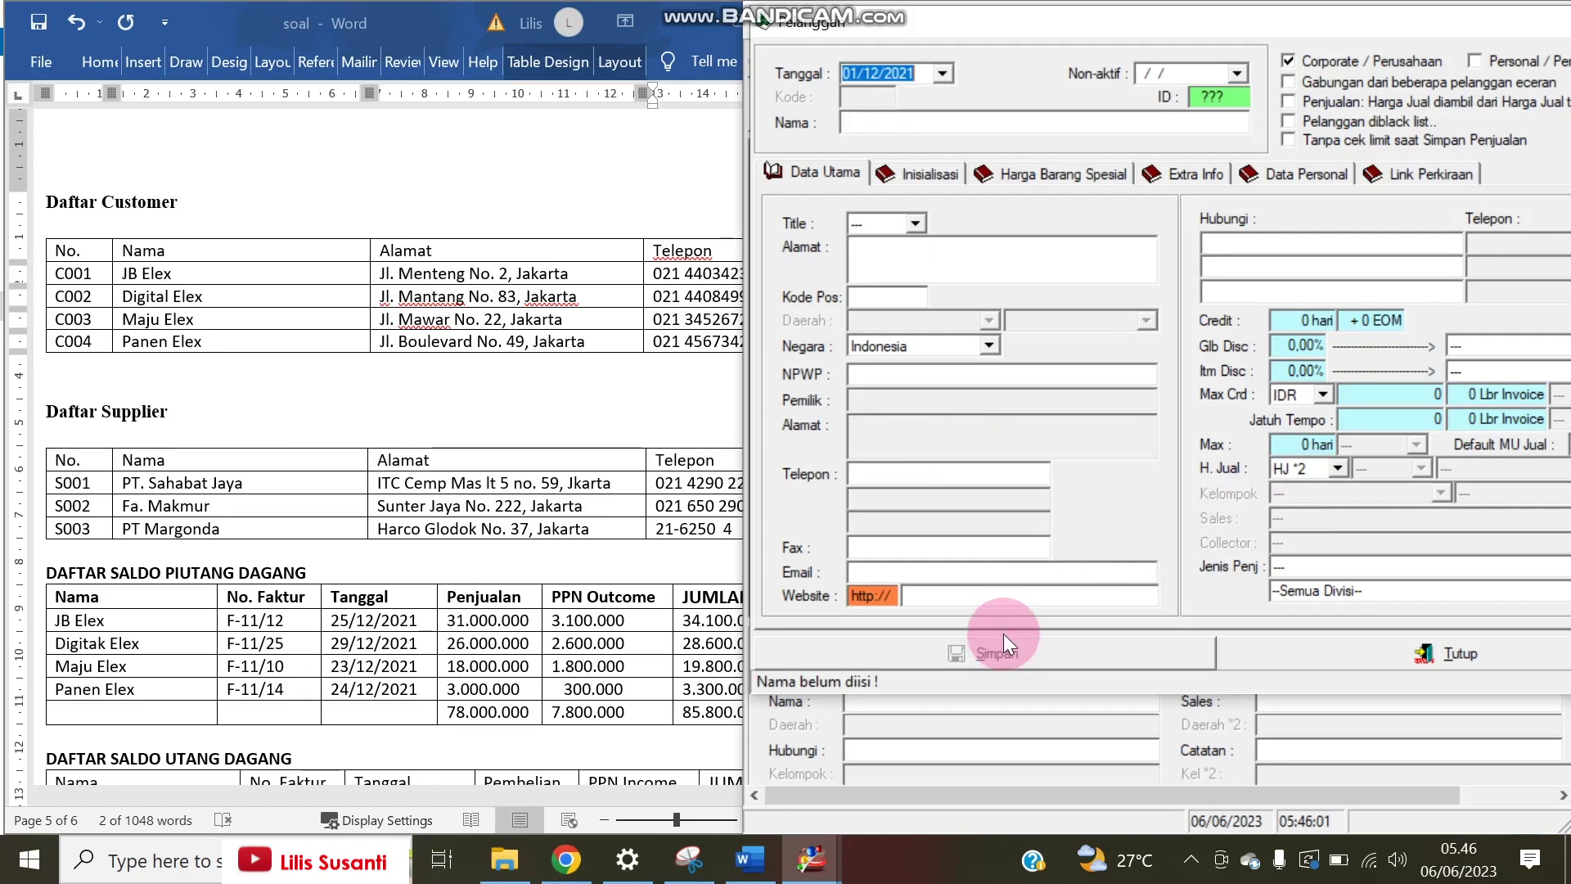
- Close the customer entry form and widen the Pelanggan master file window to show more of the customer list
{"action": "left_click", "coordinate": [1432, 652]}
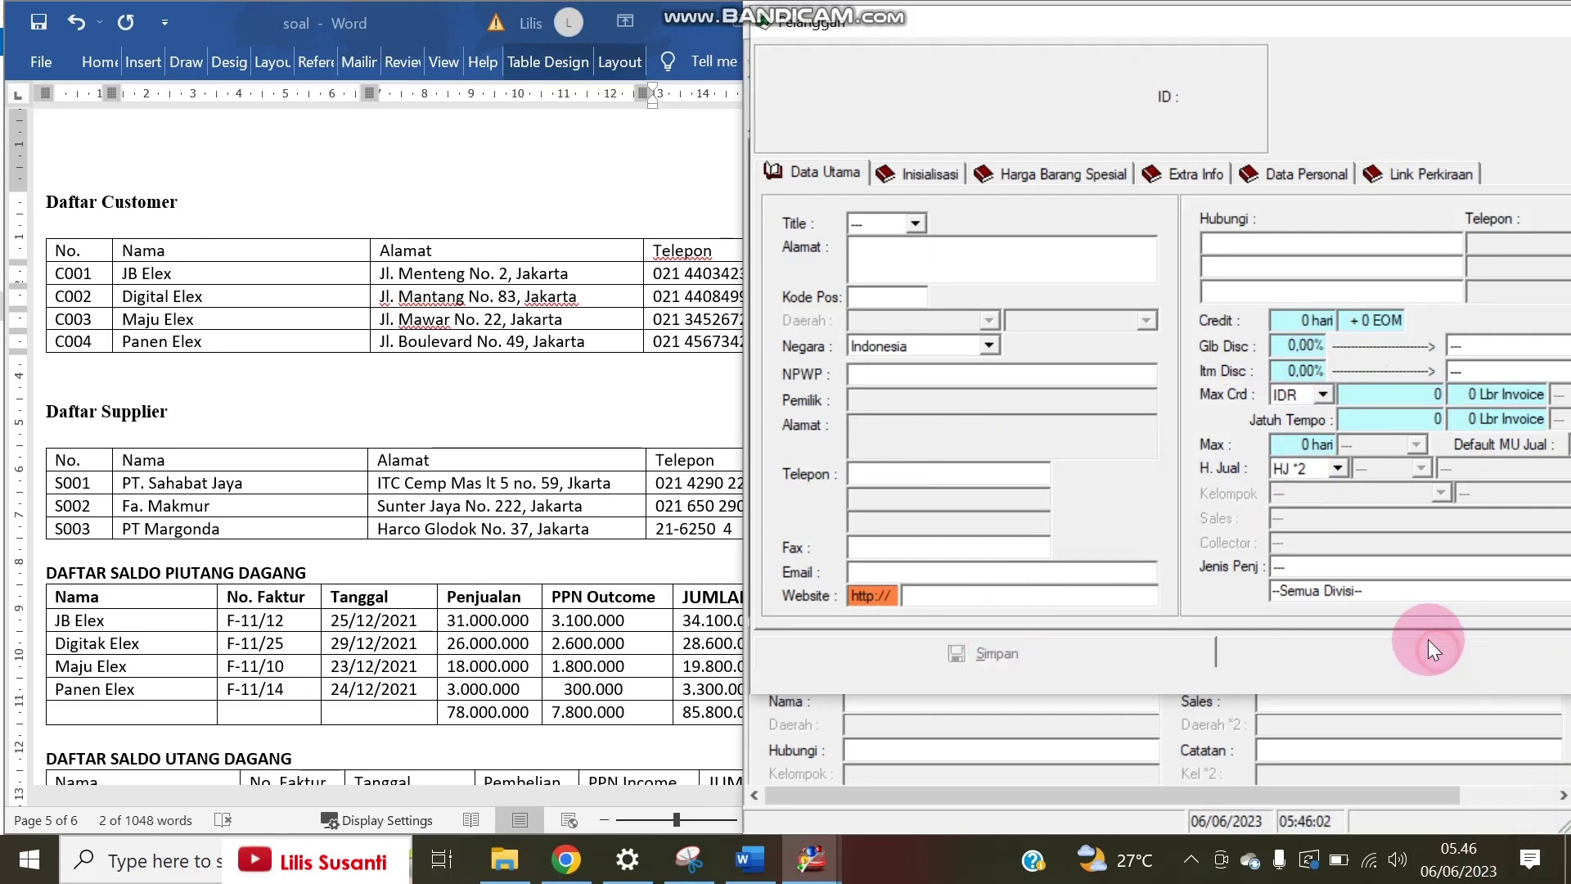
{"action": "left_click_drag", "start_coordinate": [734, 199], "coordinate": [540, 199]}
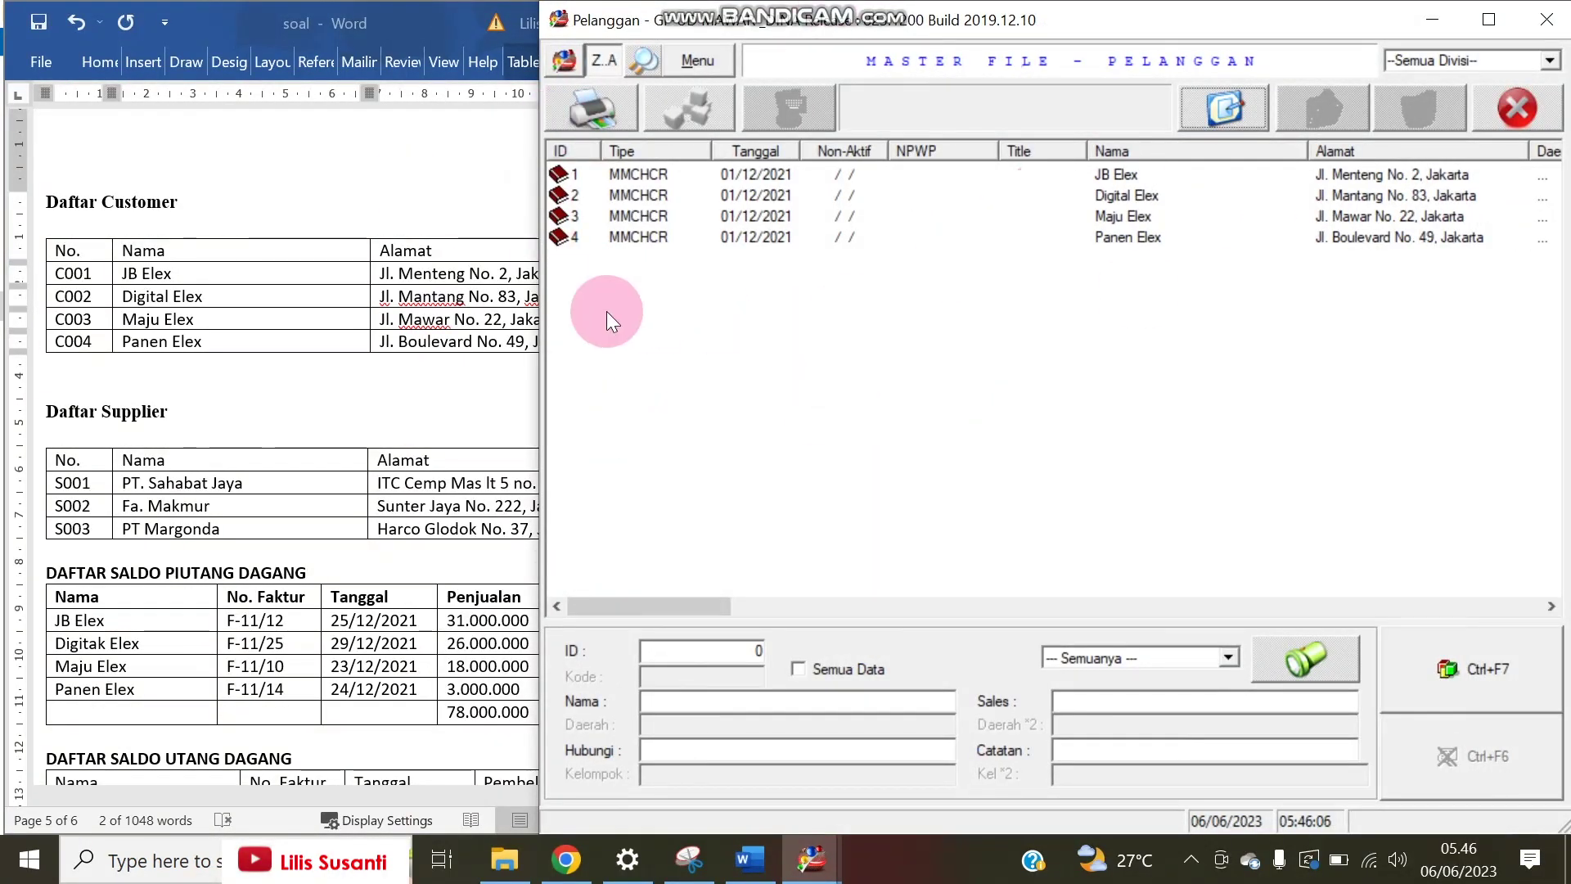
- Open the JB Elex record from the customer list to review its details, and close it
{"action": "left_click", "coordinate": [698, 181]}
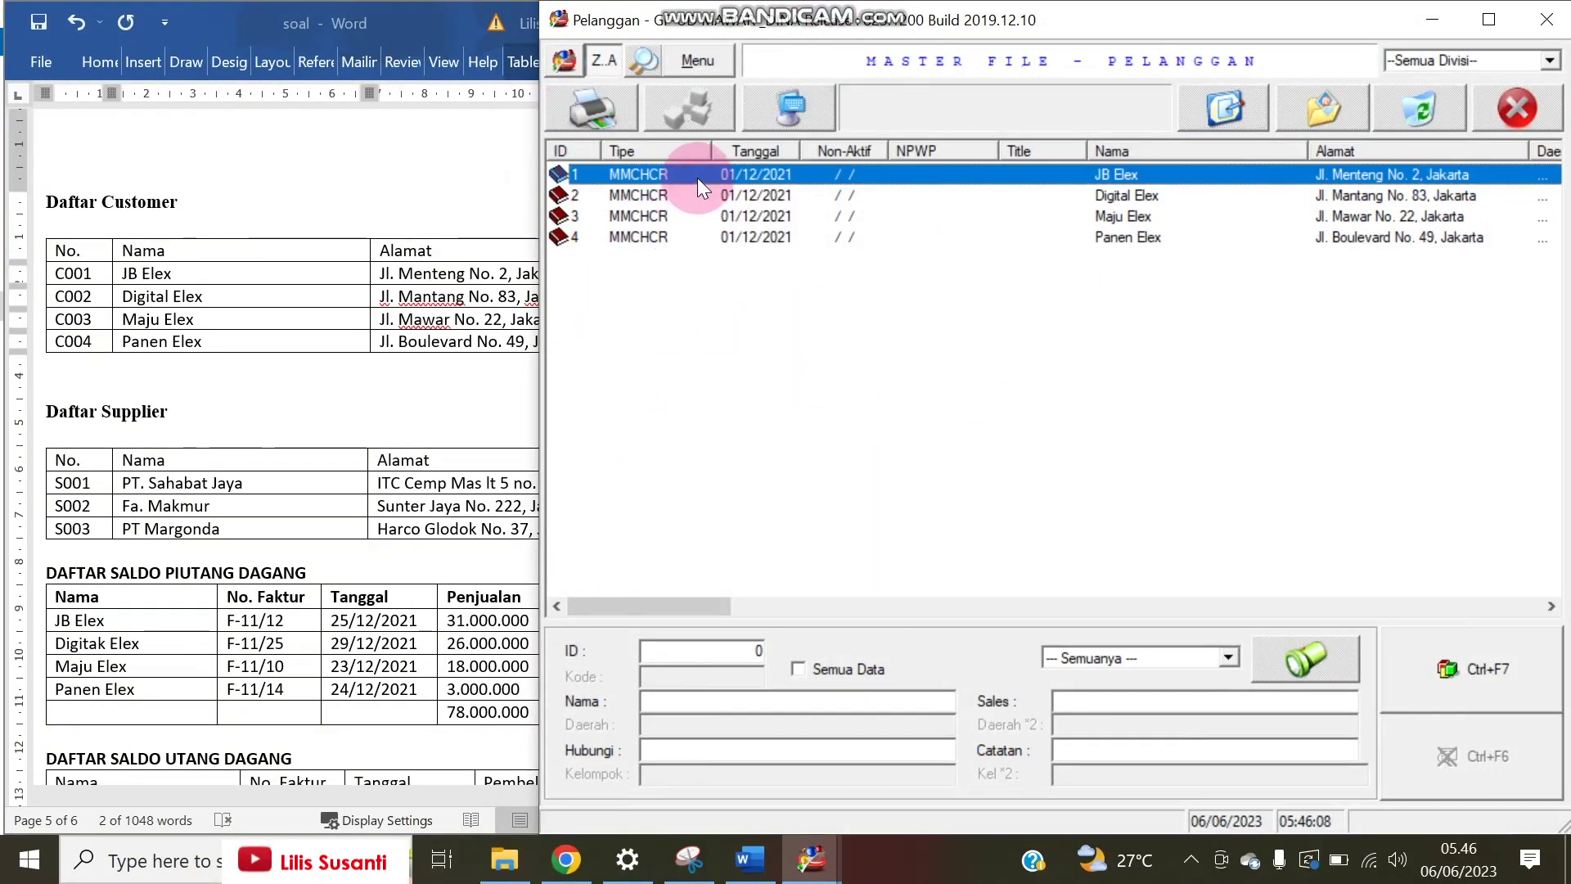
{"action": "double_click", "coordinate": [696, 177]}
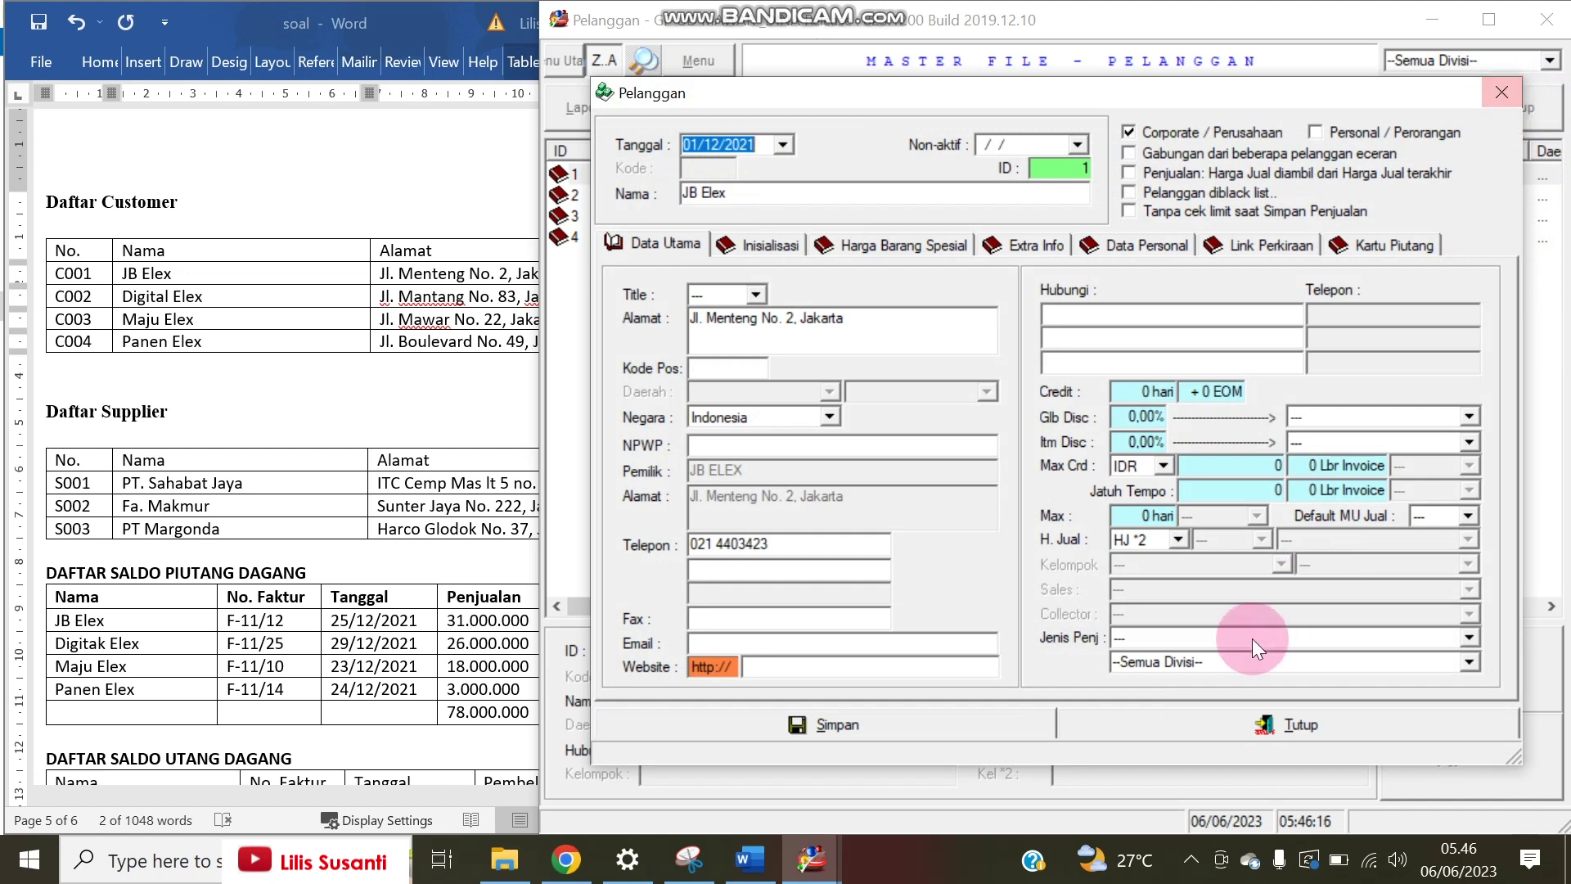
{"action": "left_click", "coordinate": [1494, 105]}
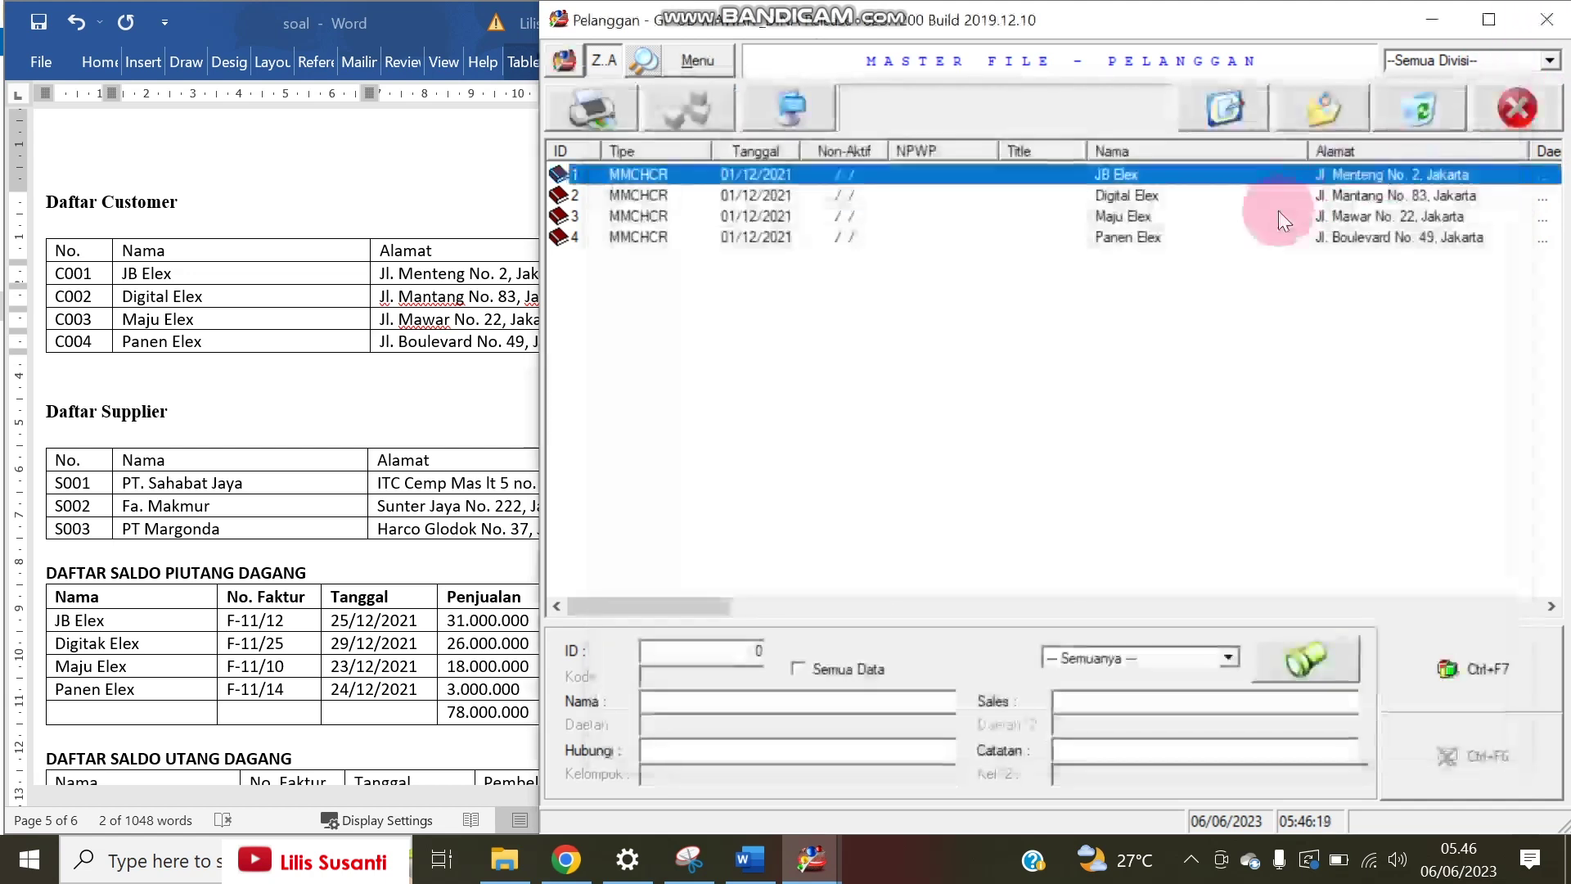
- Review the JUMLAH column of the DAFTAR SALDO PIUTANG DAGANG table in the Word document and return to the Pelanggan list
{"action": "left_click", "coordinate": [100, 602]}
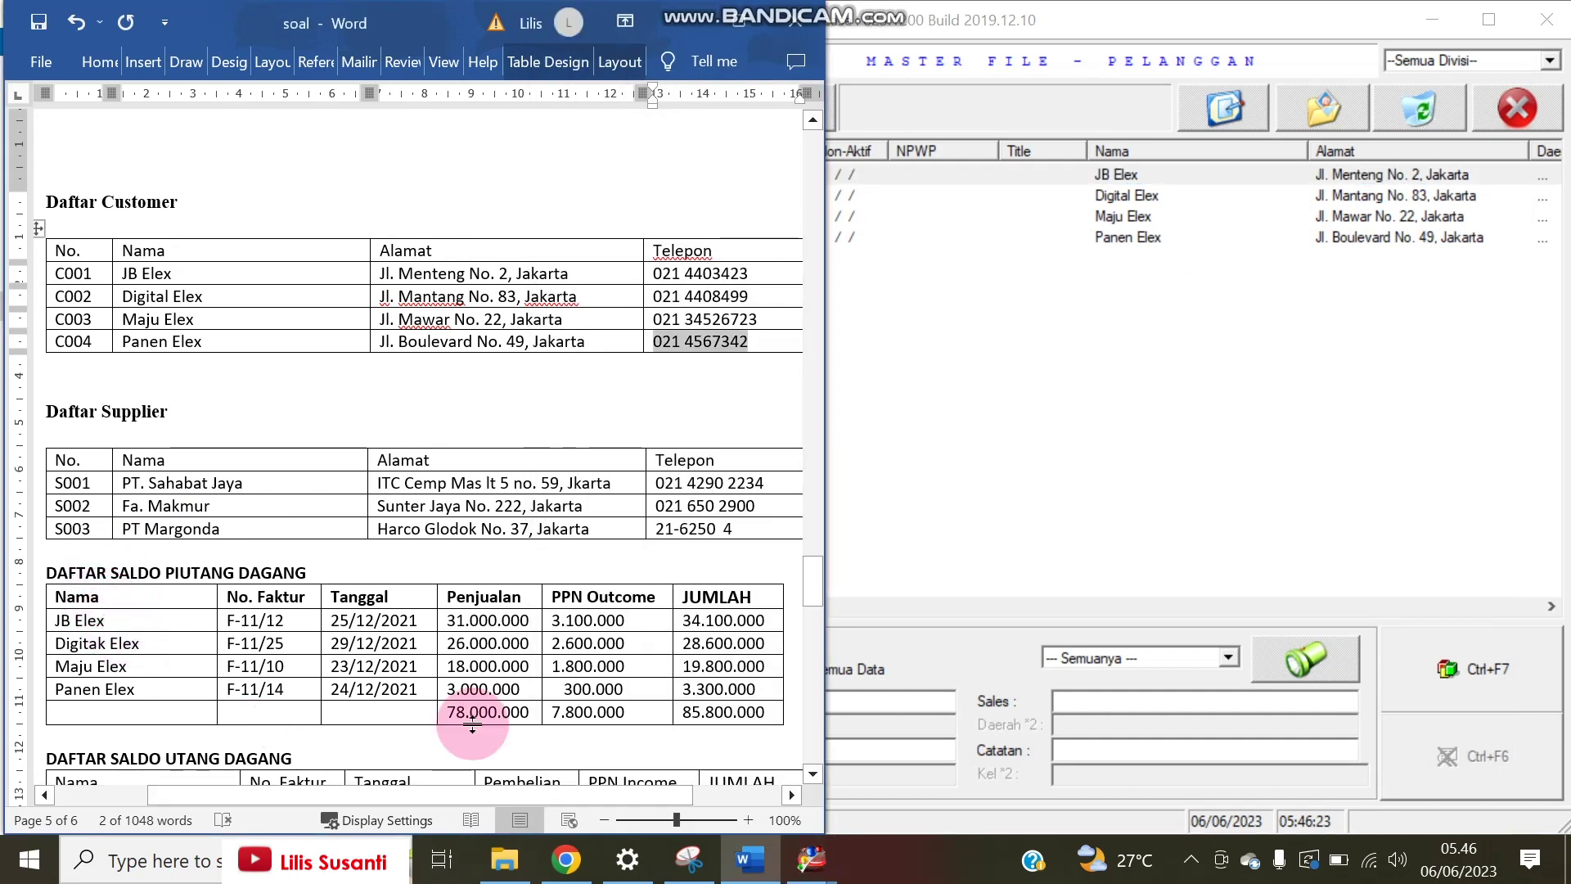
{"action": "left_click_drag", "start_coordinate": [704, 643], "coordinate": [724, 712]}
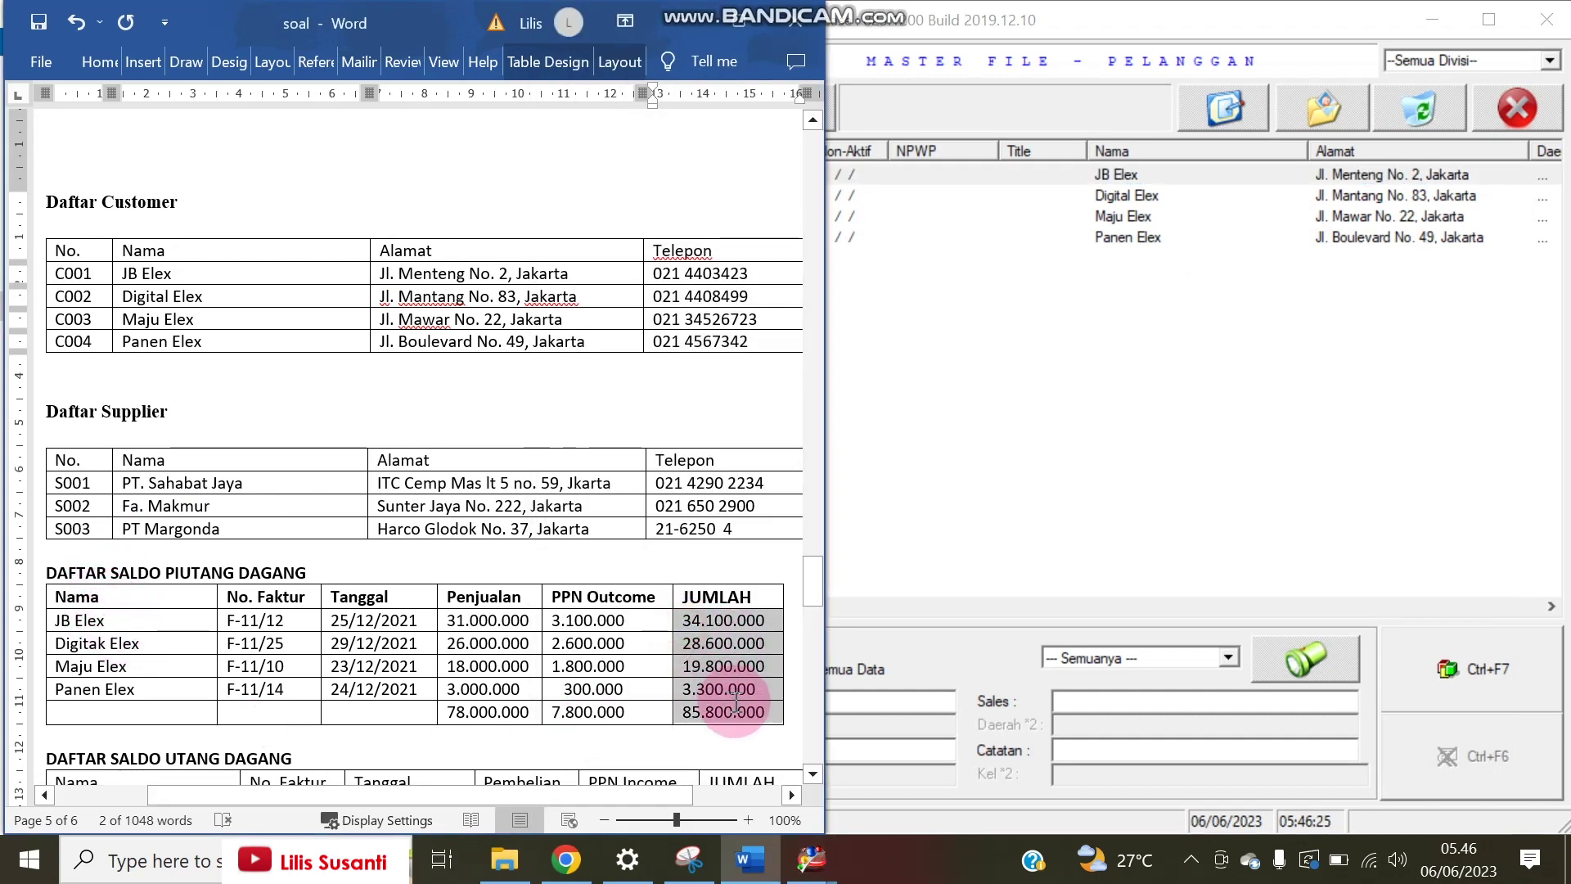
{"action": "left_click", "coordinate": [1024, 429]}
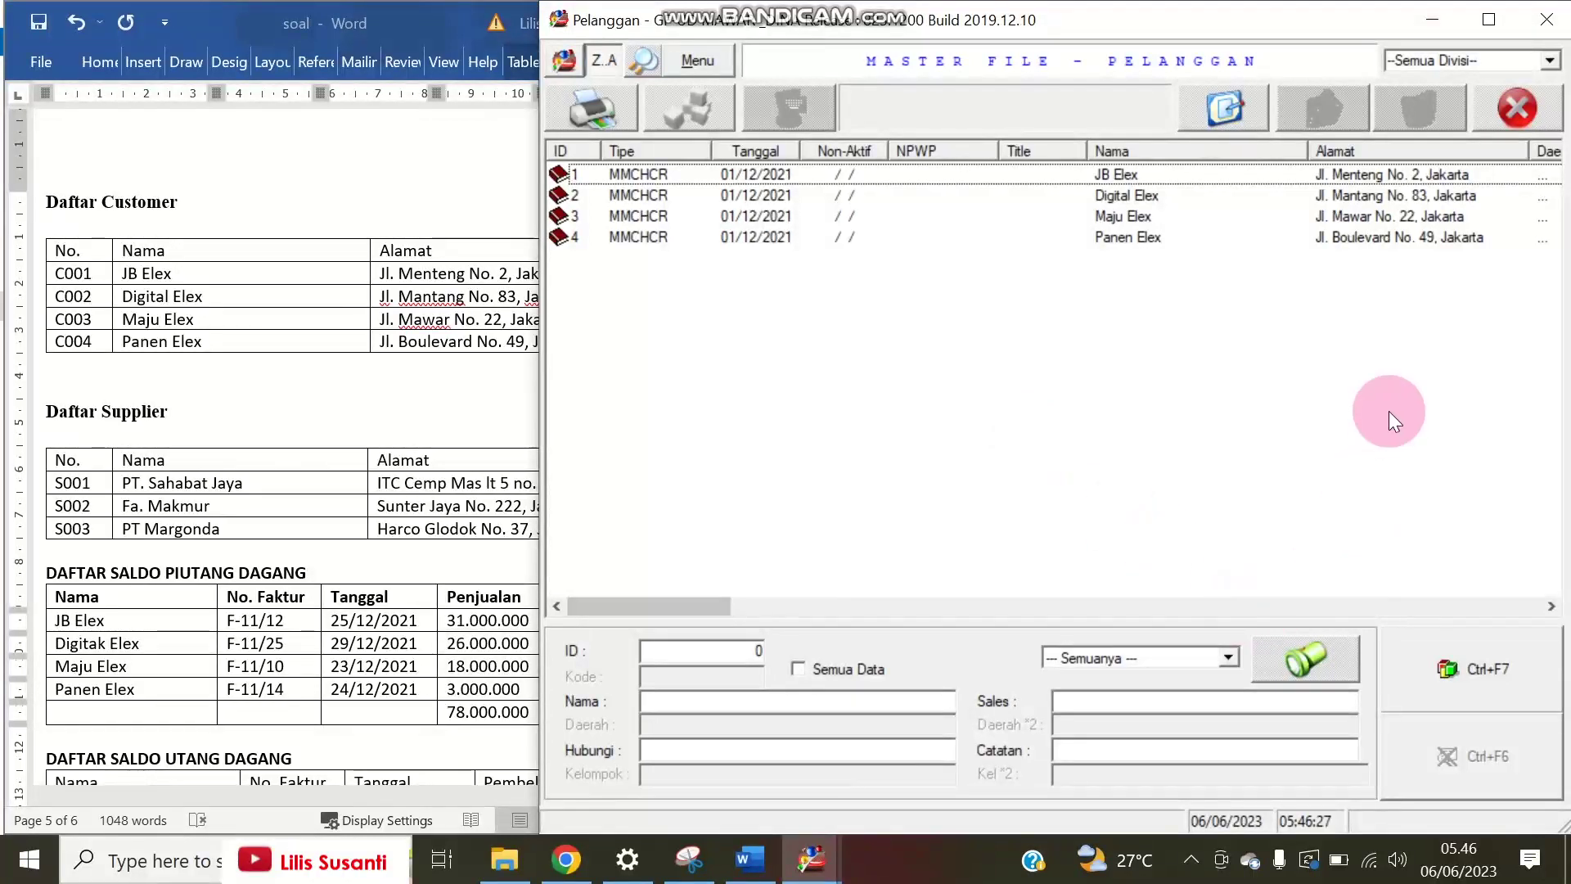
- Close the Pelanggan master file and open the Penjualan transaction list
{"action": "left_click", "coordinate": [1532, 112]}
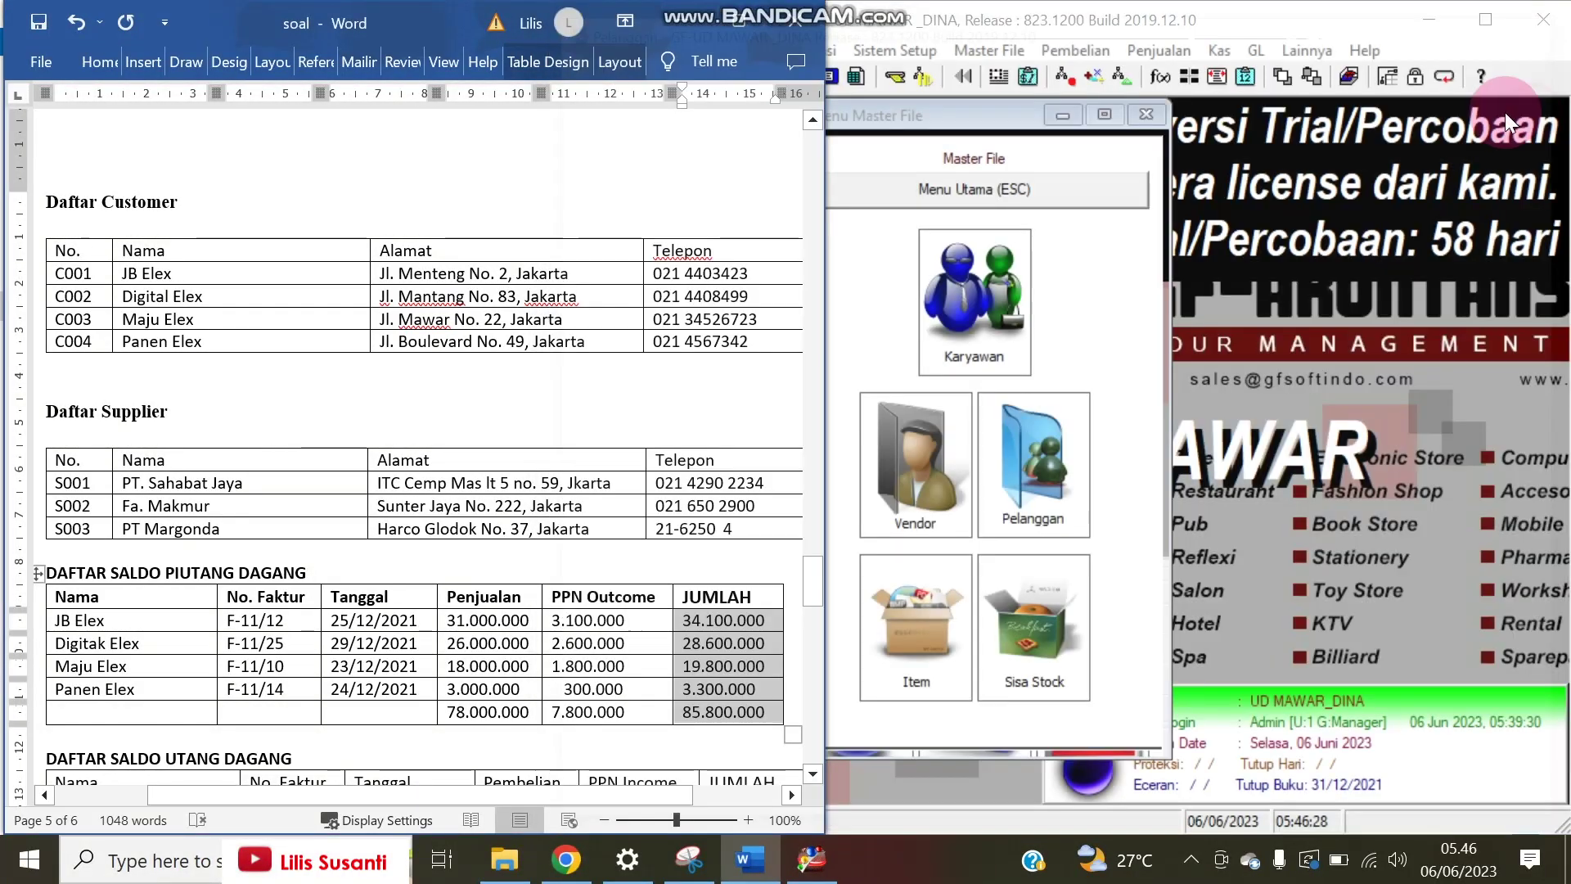
{"action": "left_click", "coordinate": [1081, 192]}
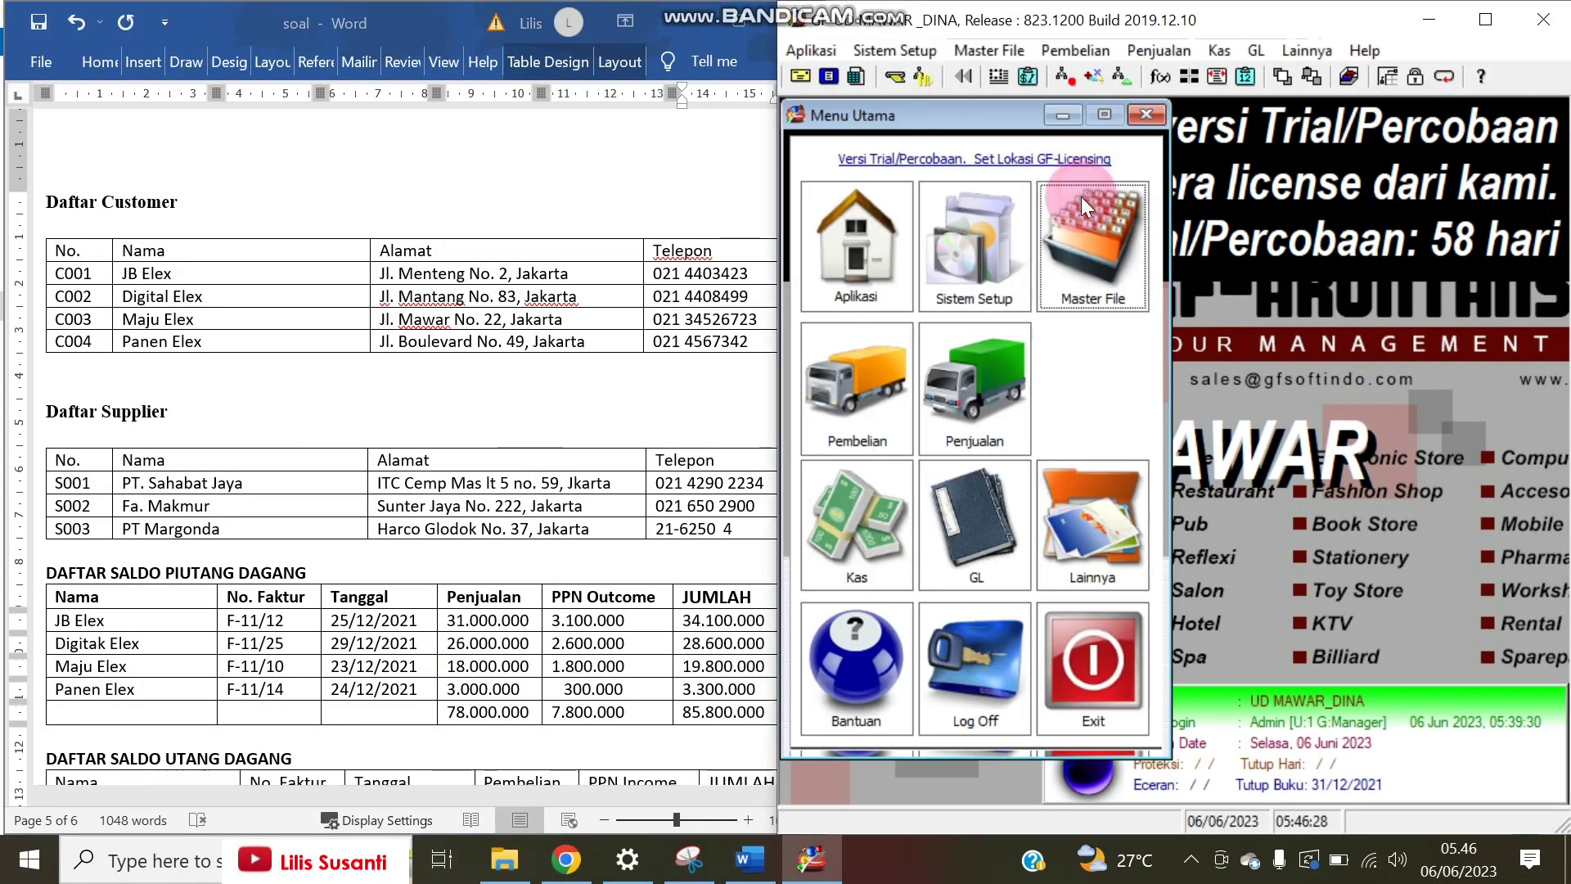
{"action": "left_click", "coordinate": [950, 407]}
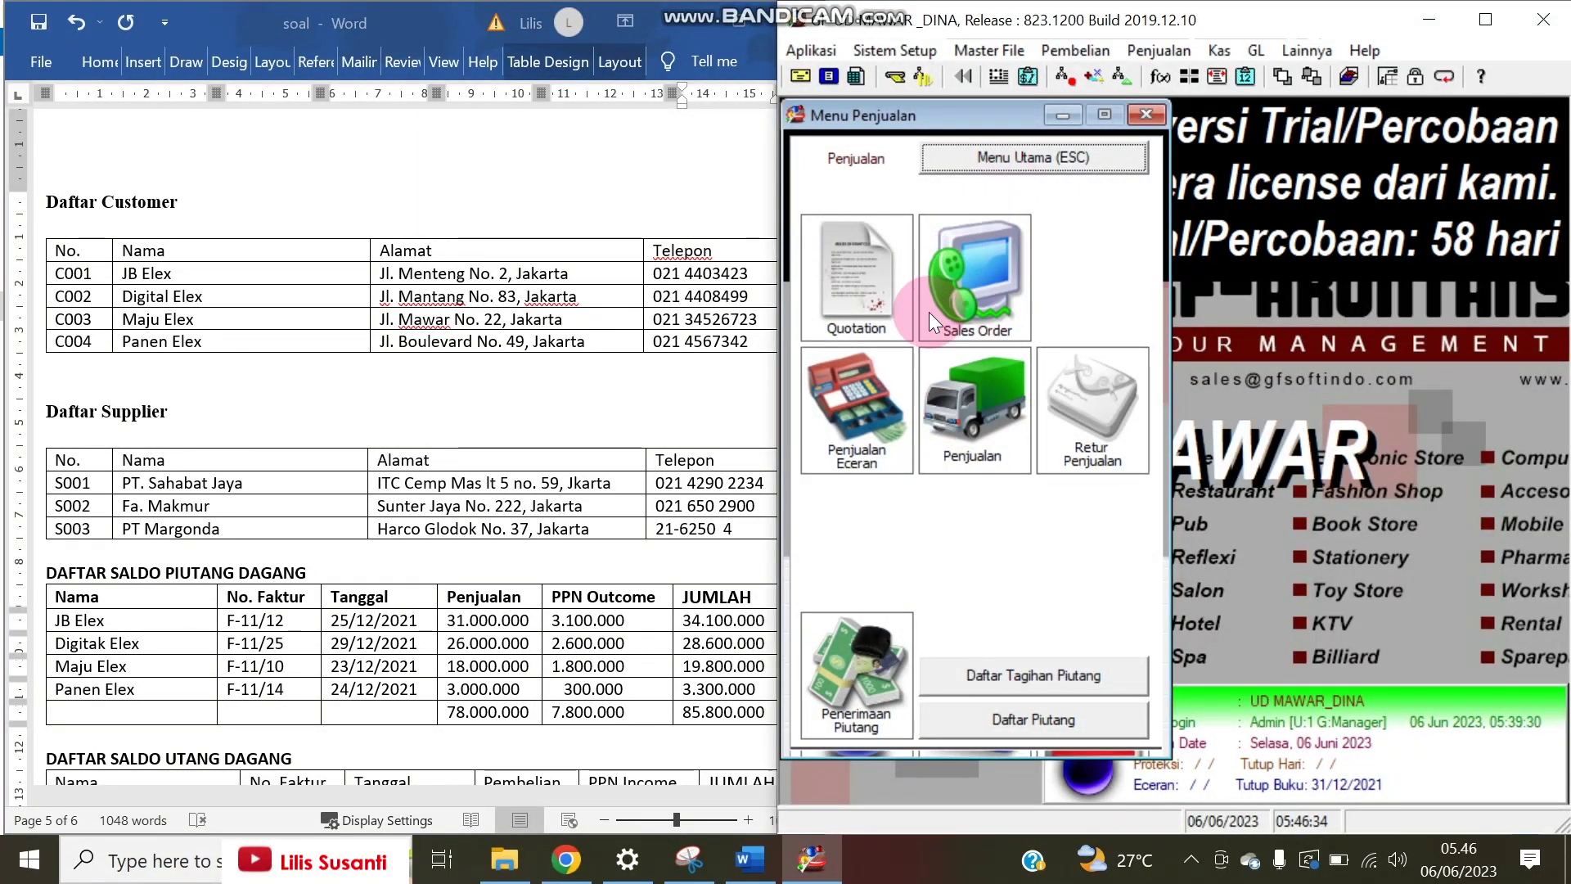
{"action": "left_click", "coordinate": [937, 387]}
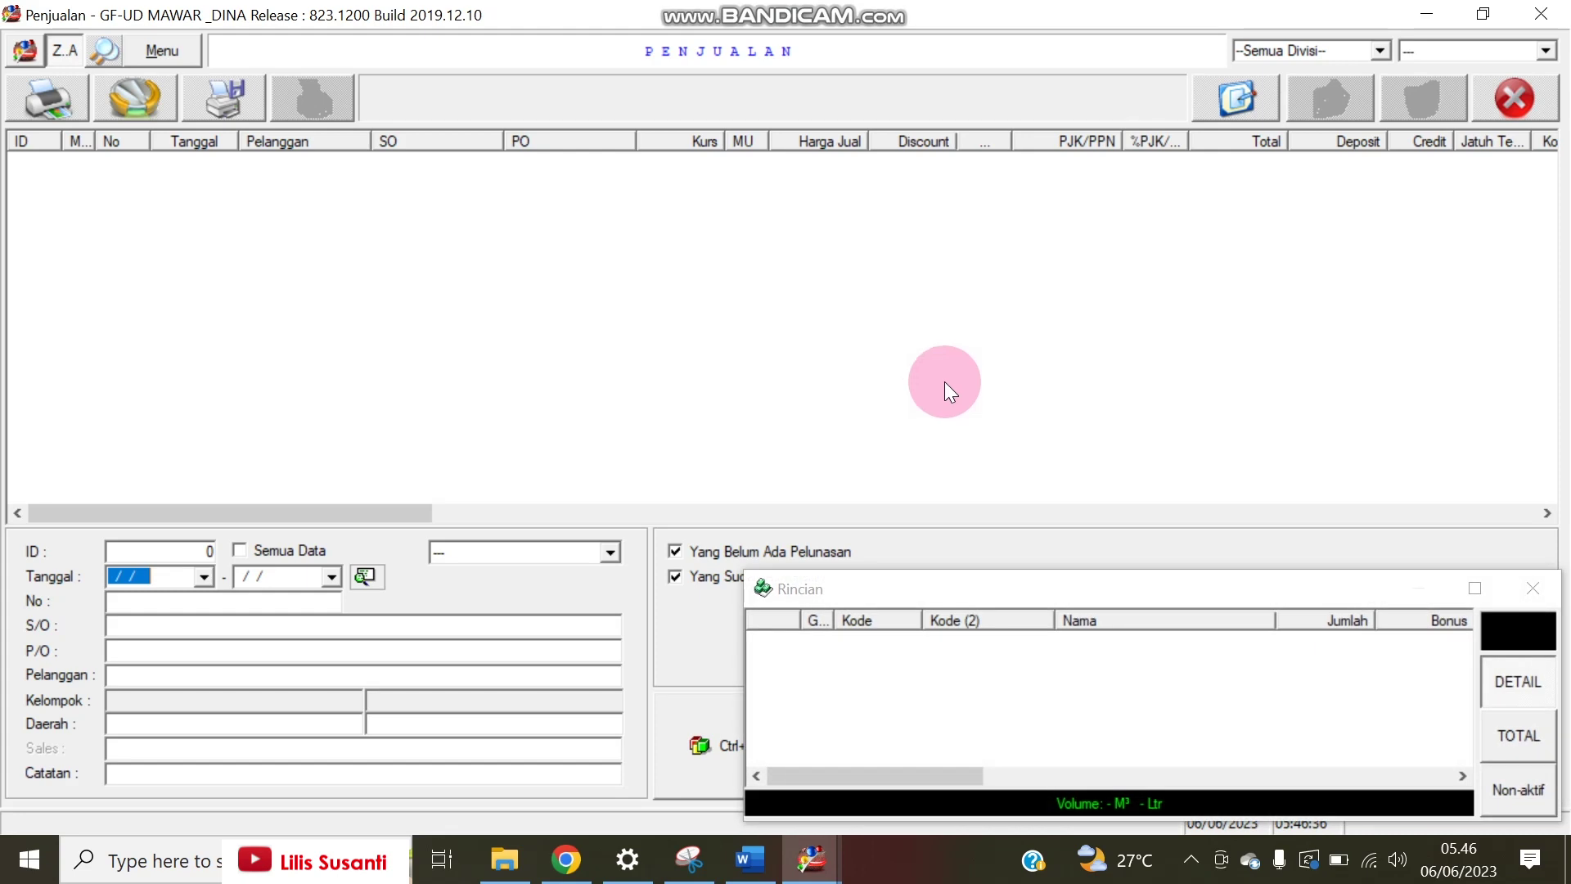
- Close the Rincian box and its info message, and fit the Penjualan window beside the Word document
{"action": "left_click", "coordinate": [1514, 605]}
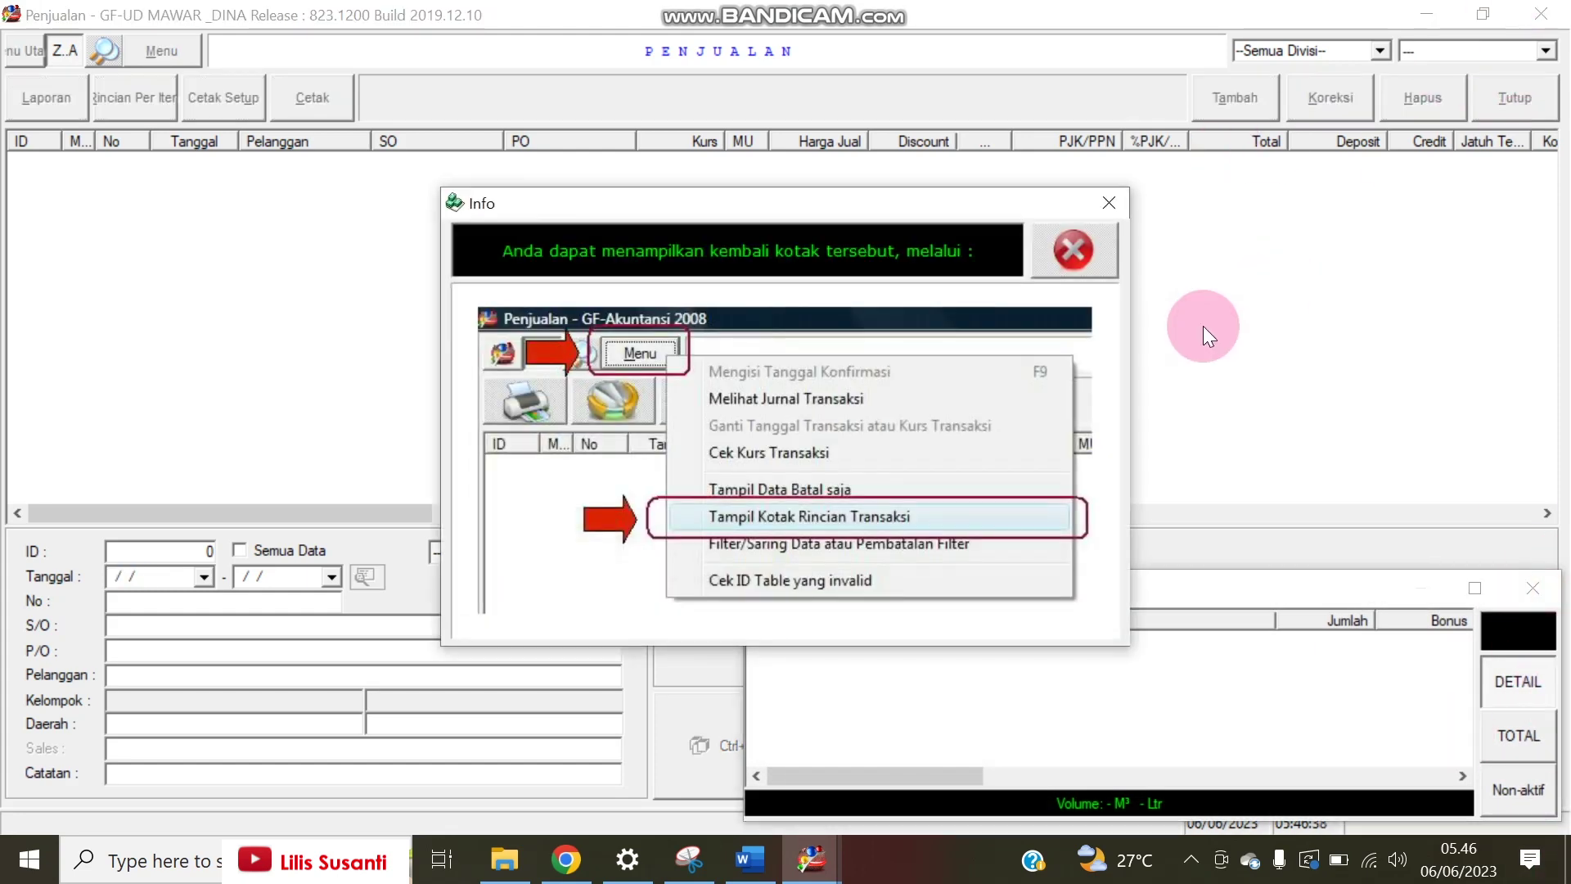
{"action": "left_click", "coordinate": [1104, 215]}
{"action": "left_click", "coordinate": [1482, 14]}
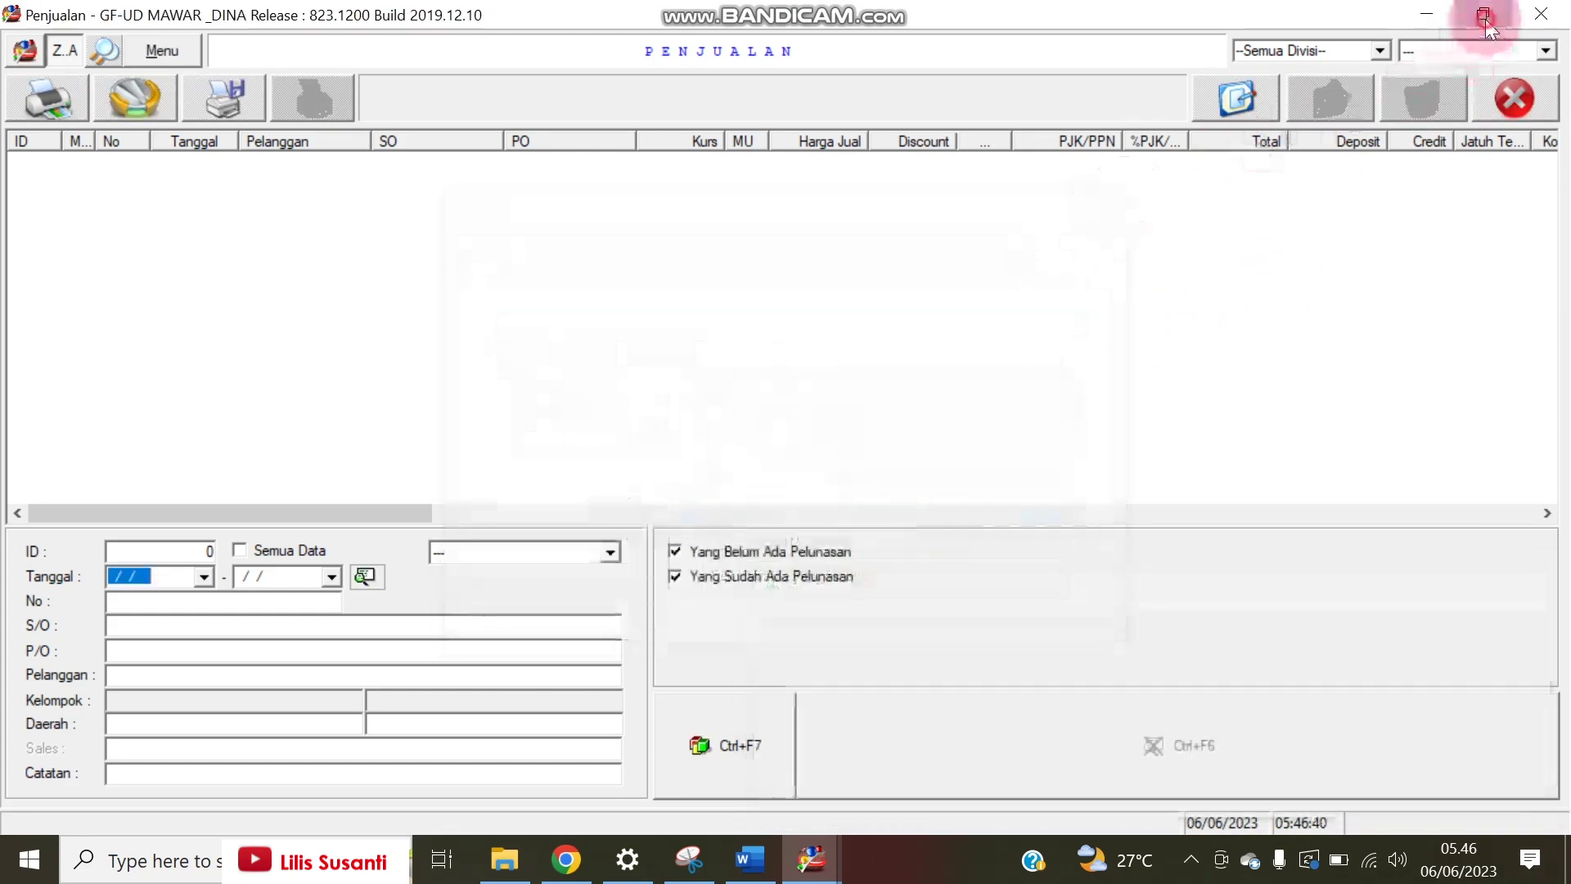
{"action": "left_click", "coordinate": [583, 10]}
{"action": "left_click_drag", "start_coordinate": [582, 11], "coordinate": [1194, 10]}
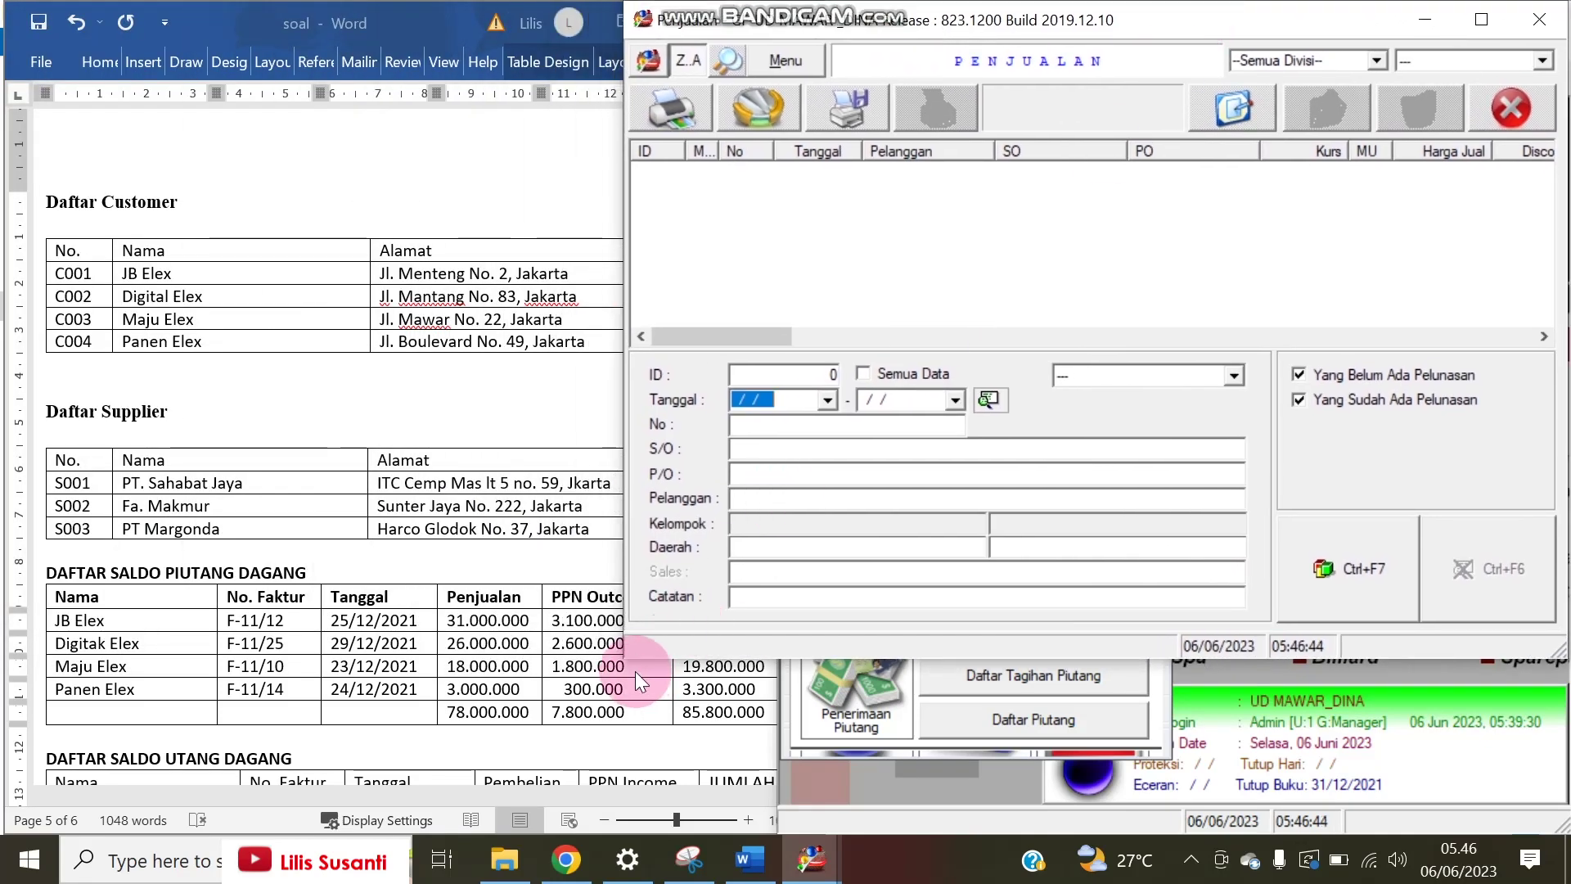
{"action": "left_click_drag", "start_coordinate": [628, 662], "coordinate": [786, 835]}
- Start a new sales entry, place its form beside the Word tables, and set its type to Tanpa Item
{"action": "left_click", "coordinate": [1393, 110]}
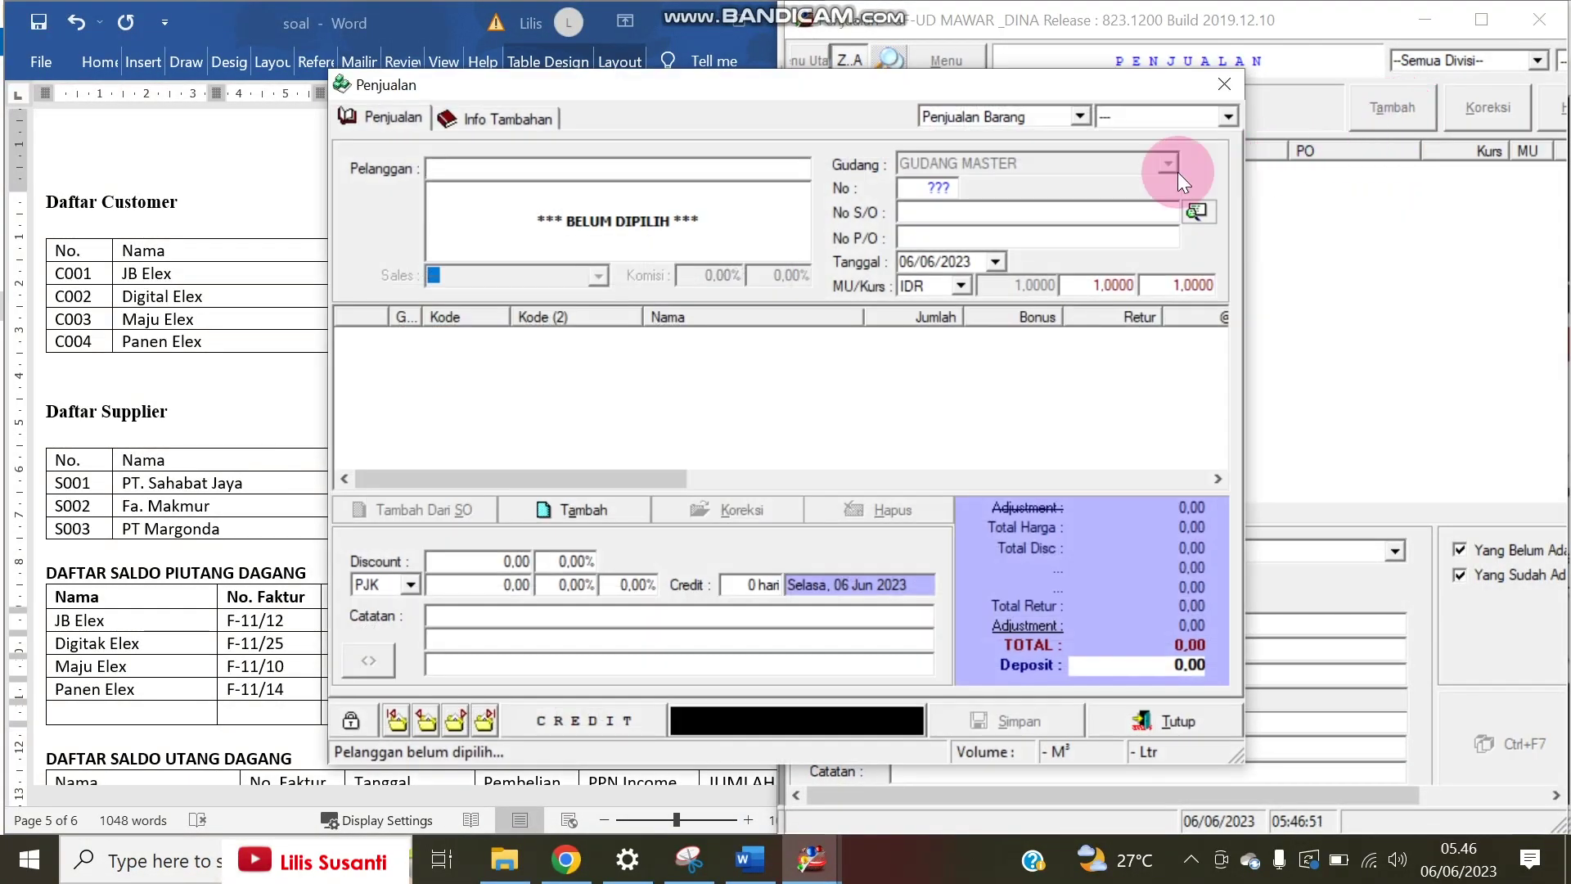
{"action": "left_click_drag", "start_coordinate": [704, 111], "coordinate": [1035, 31]}
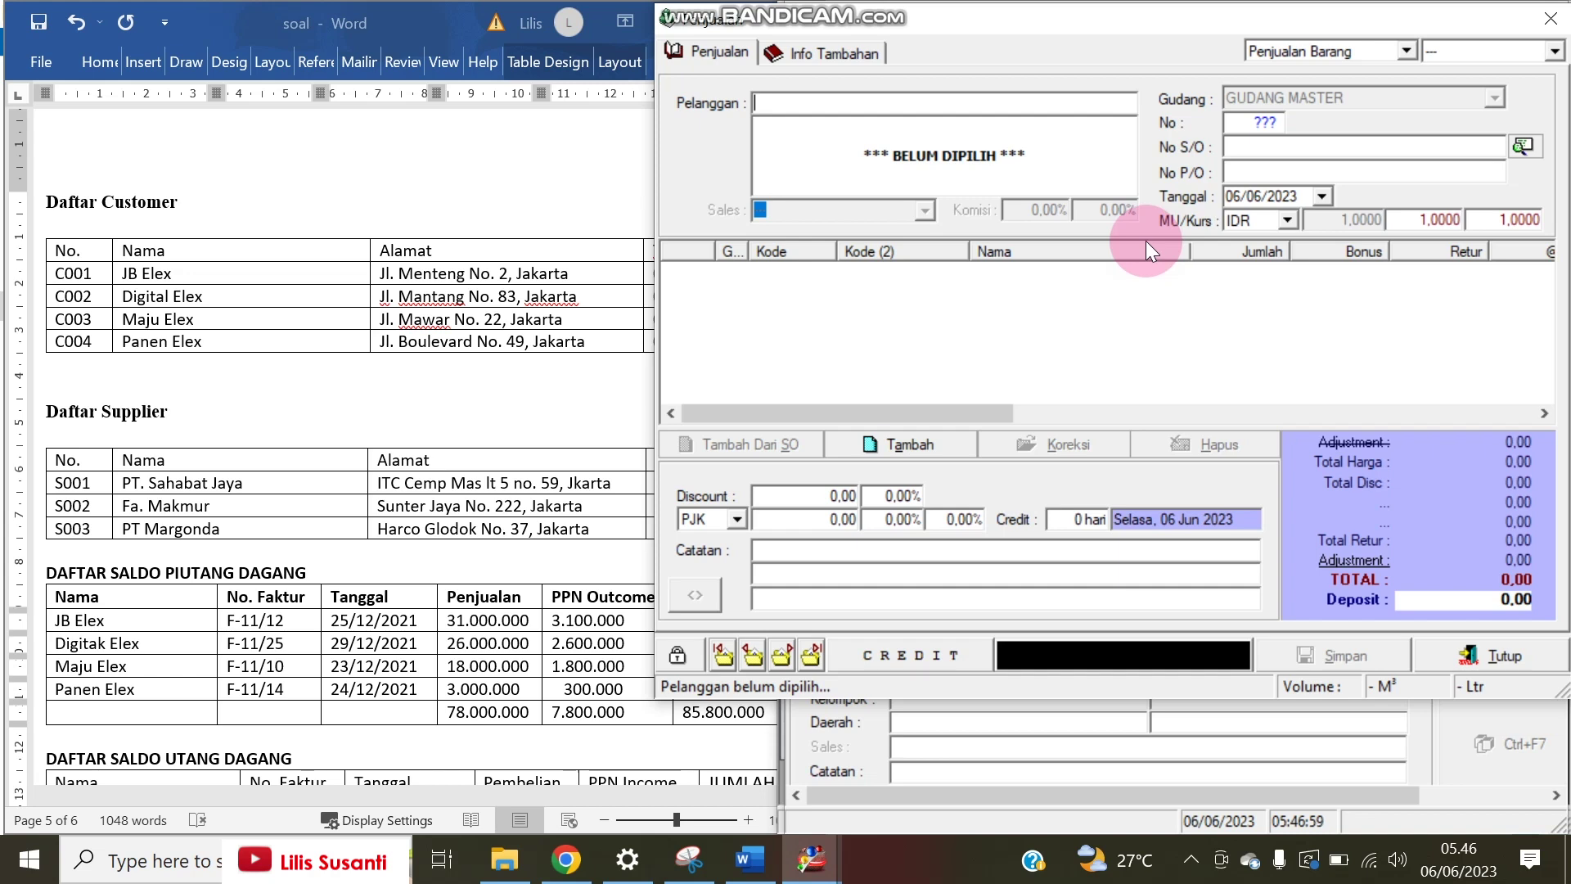
{"action": "left_click", "coordinate": [1556, 54]}
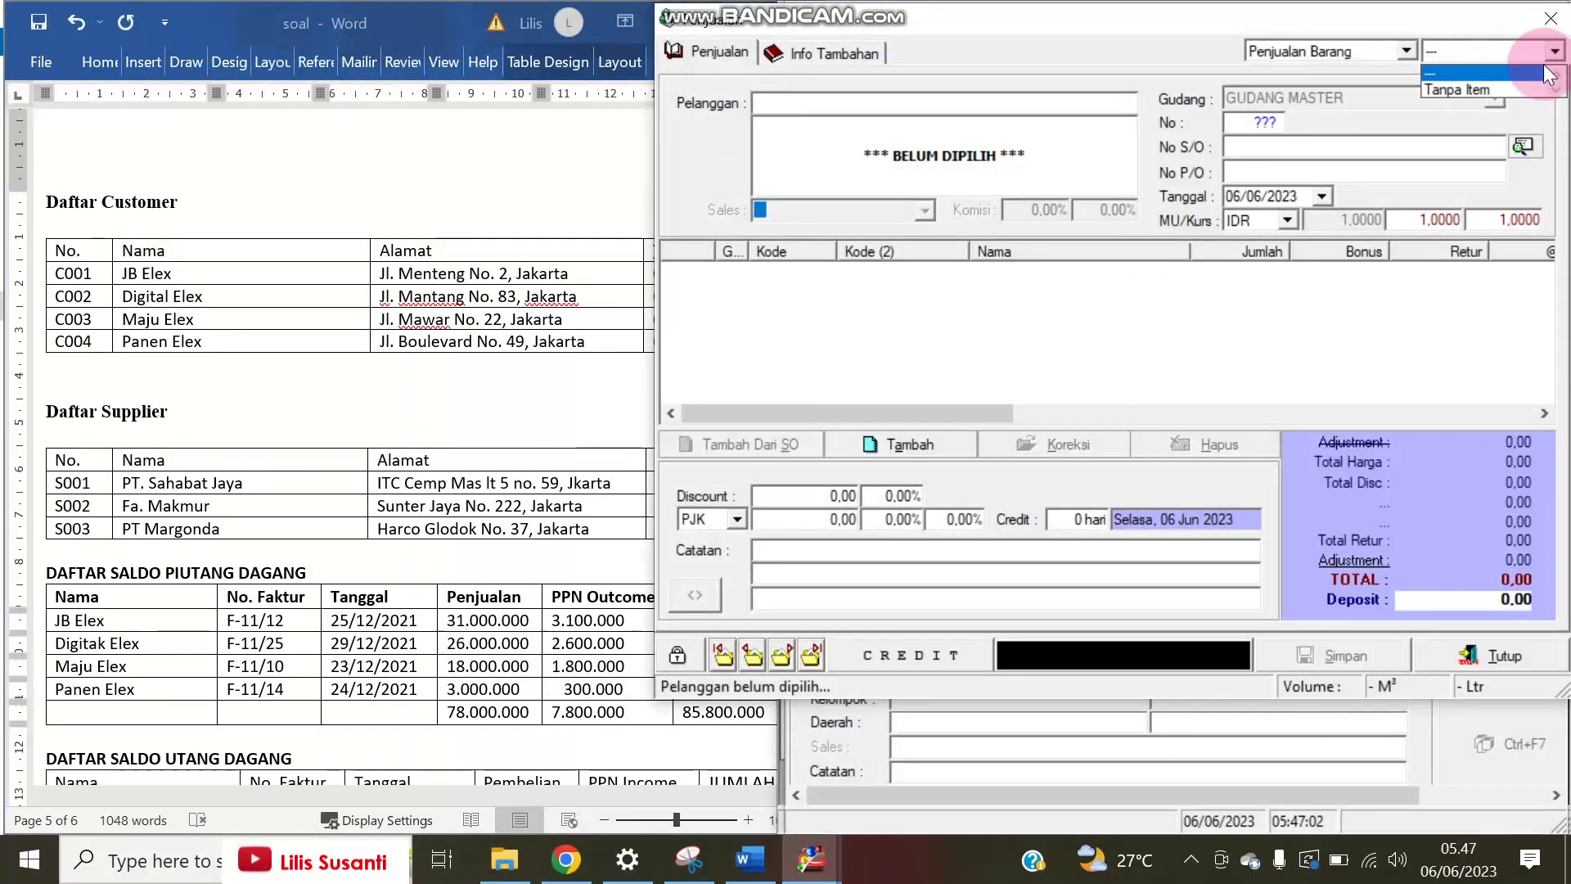
{"action": "left_click", "coordinate": [1494, 89]}
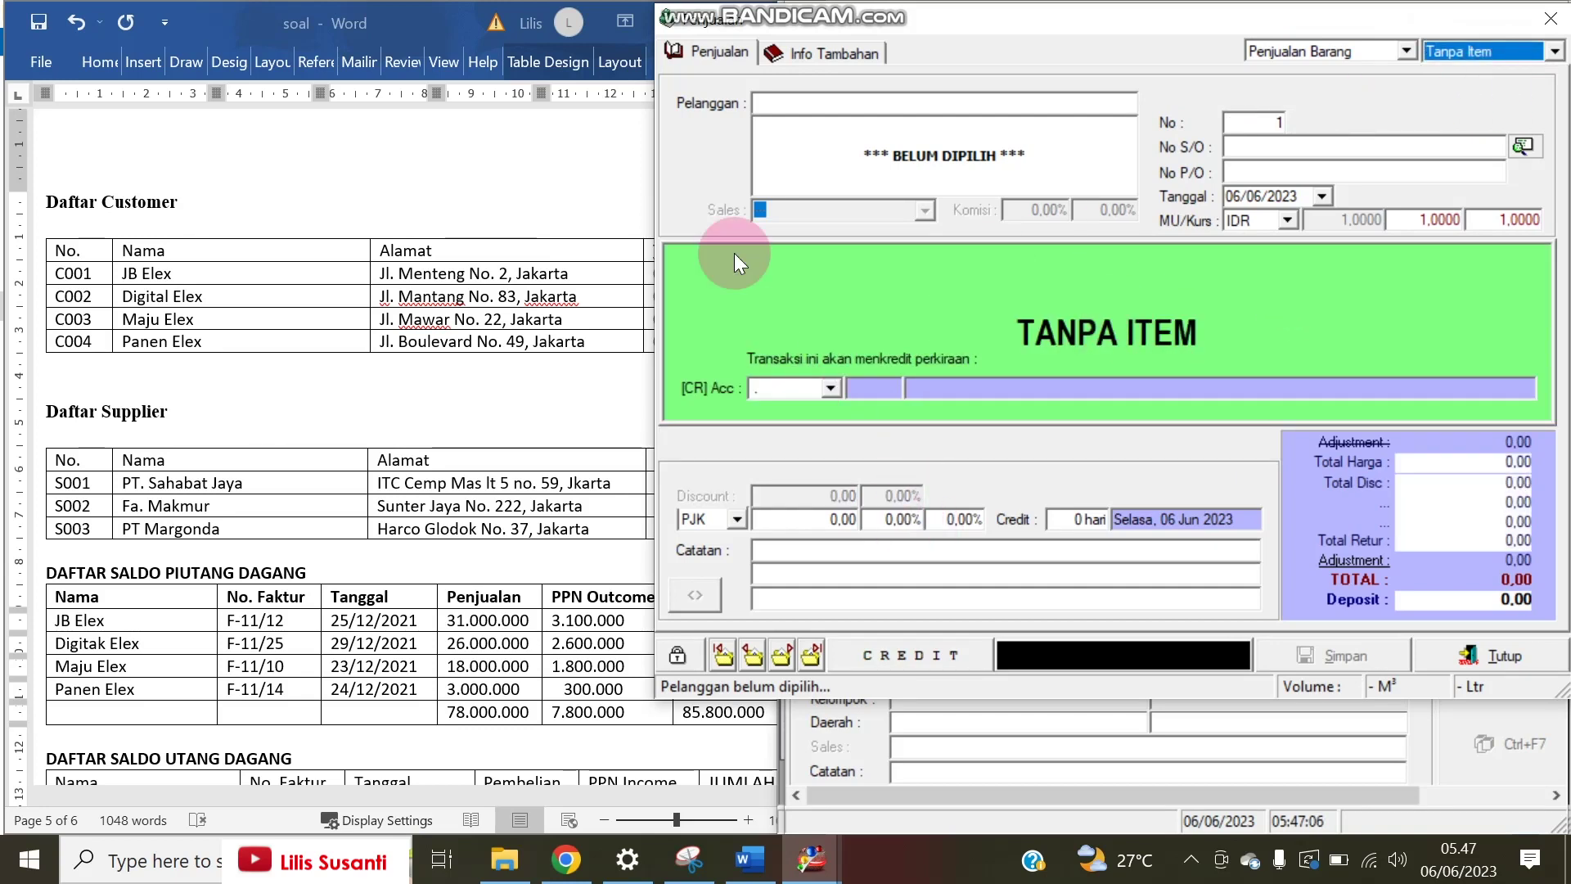
- Select JB Elex as the Pelanggan and set the transaction date to 25/12/2021
{"action": "left_click", "coordinate": [786, 105]}
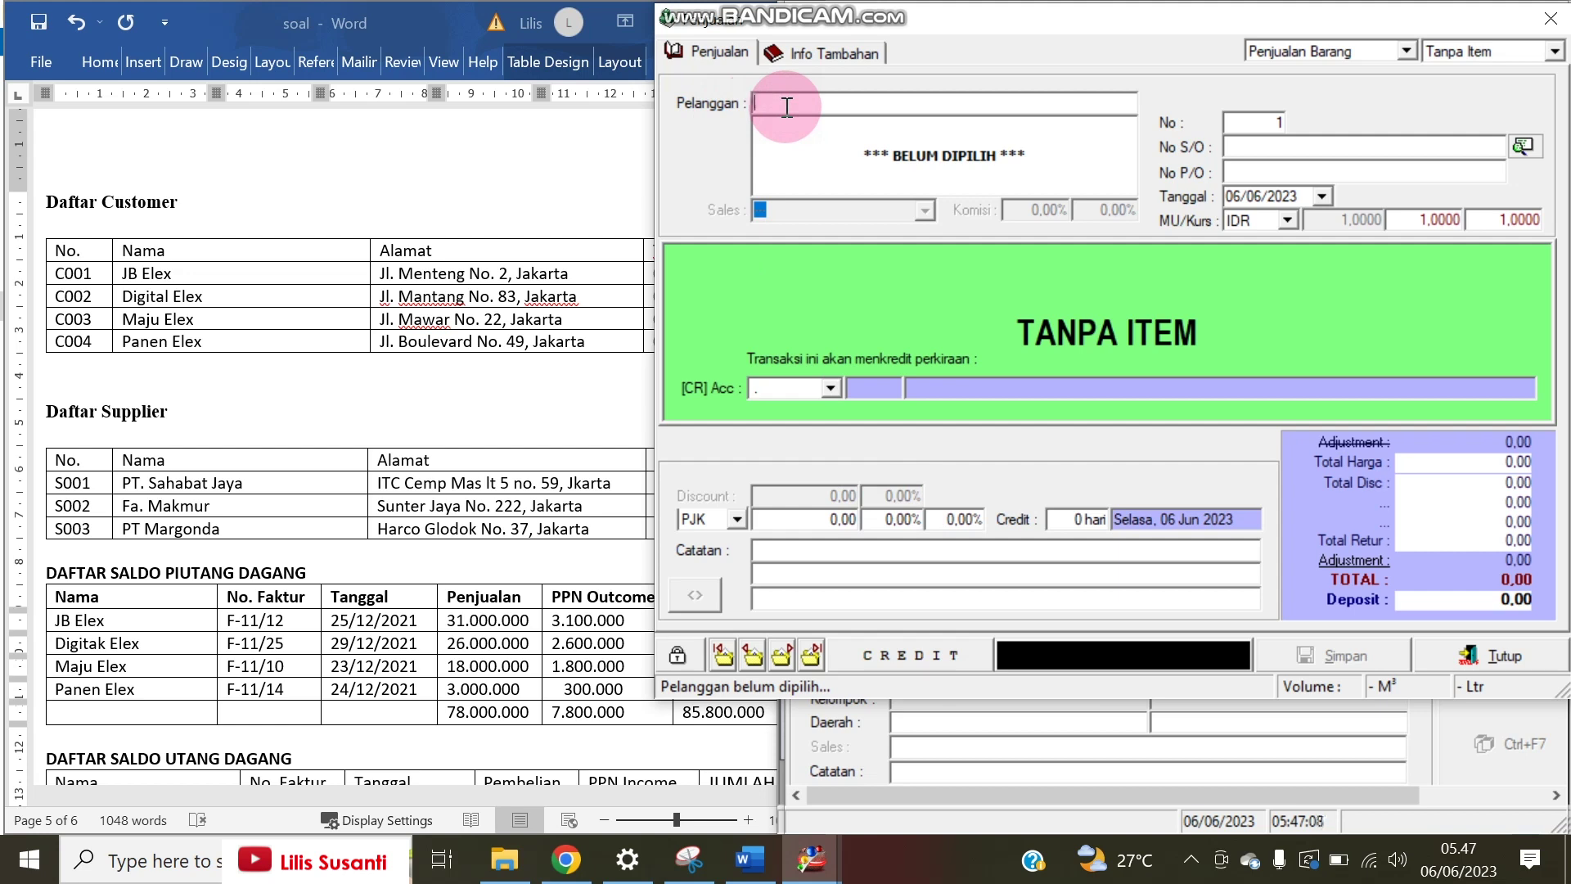
{"action": "type", "text": "jb"}
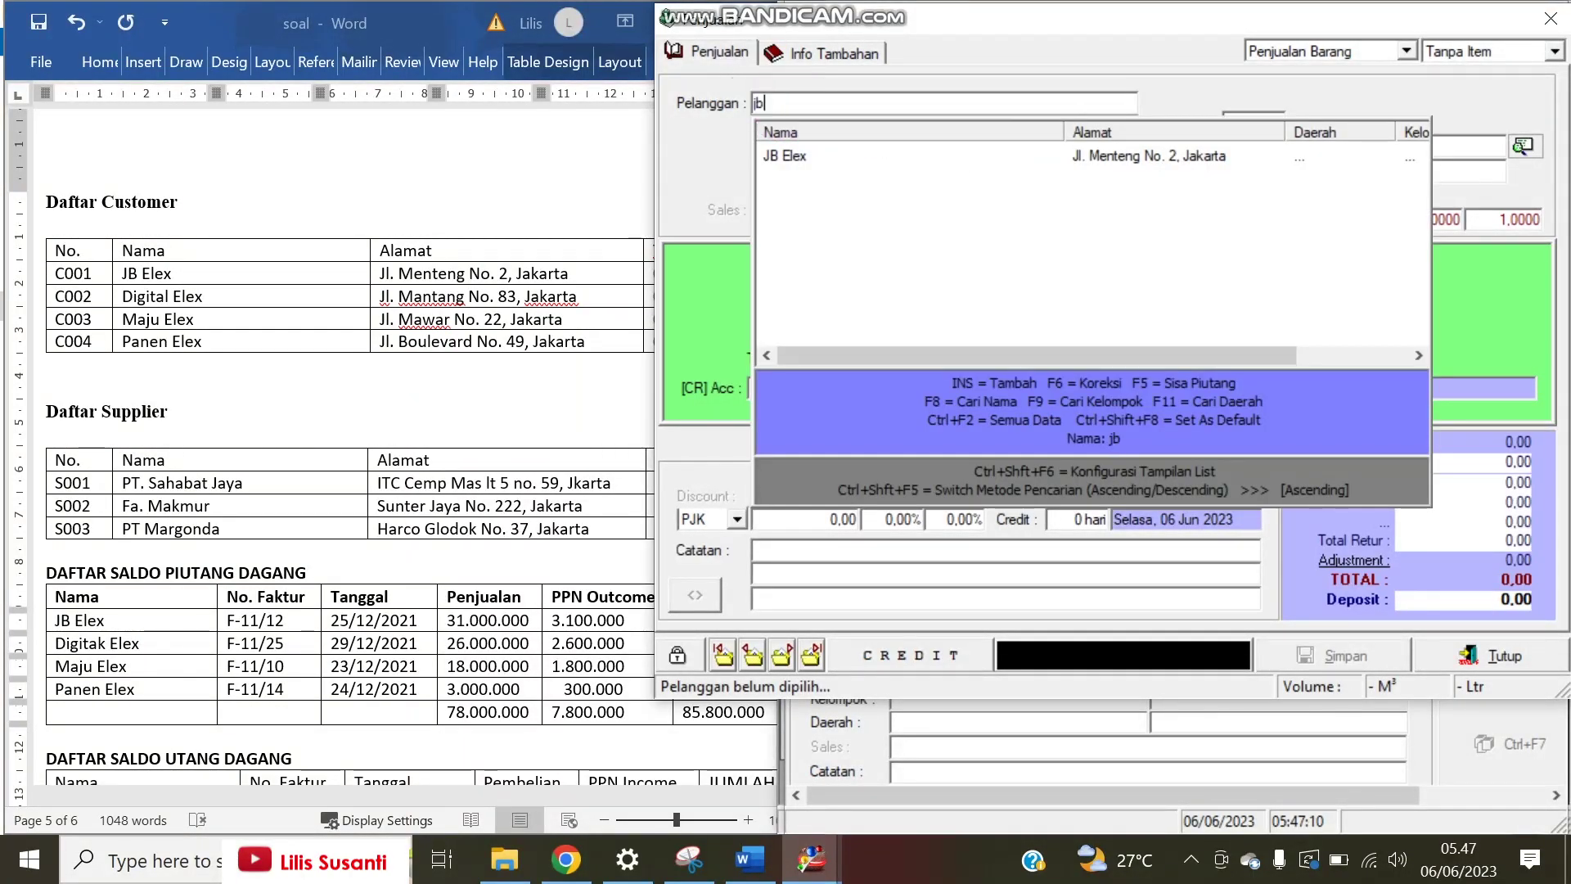
{"action": "key", "text": "Down"}
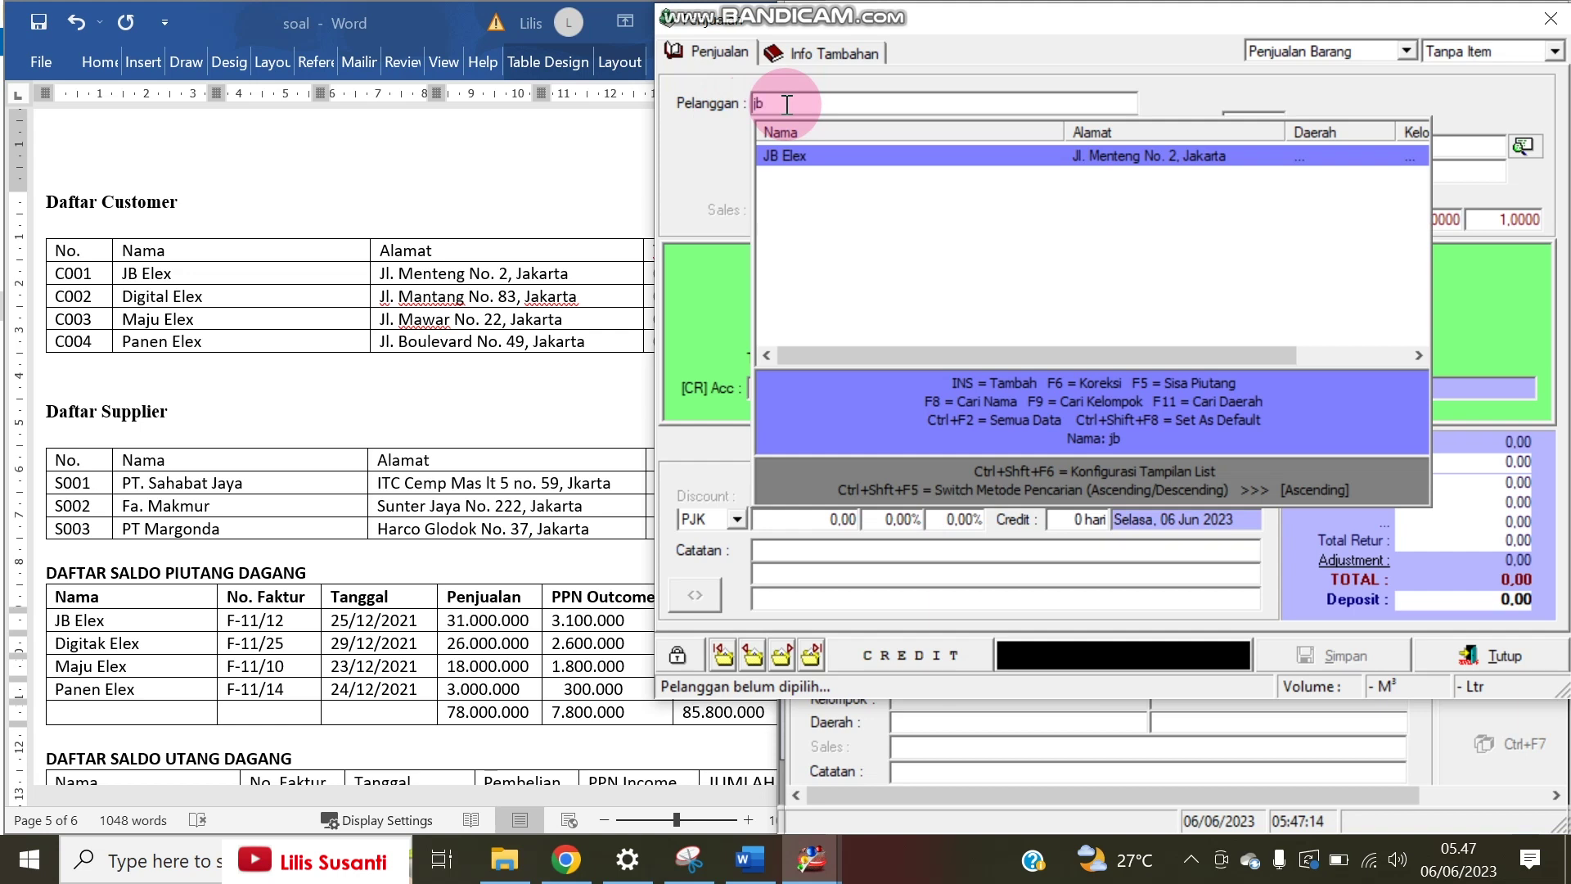
{"action": "key", "text": "Return"}
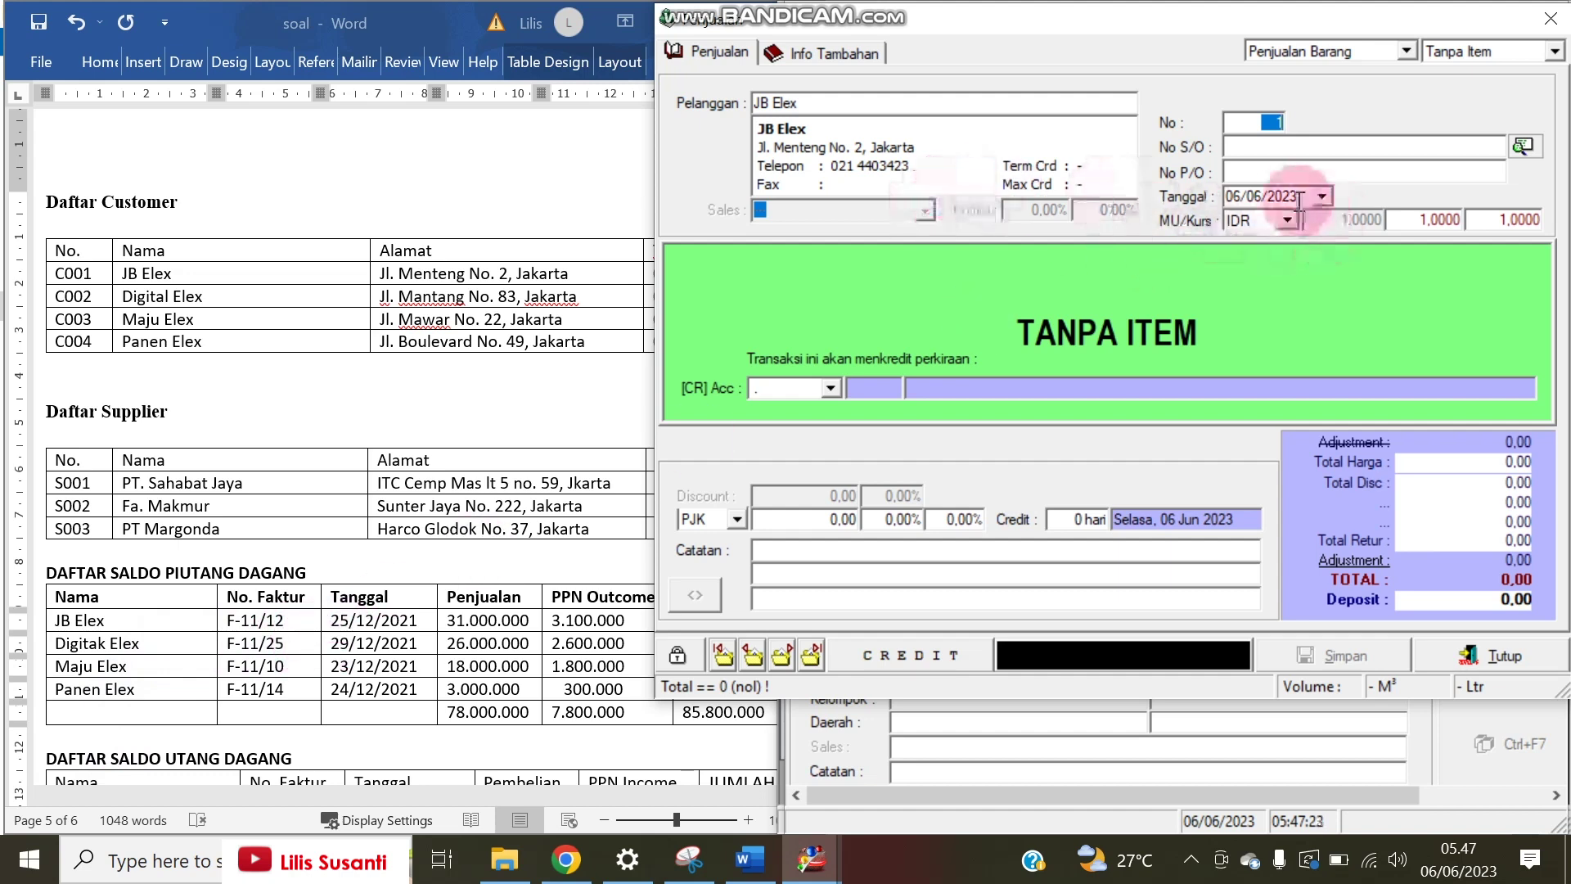
{"action": "left_click_drag", "start_coordinate": [1307, 196], "coordinate": [1227, 180]}
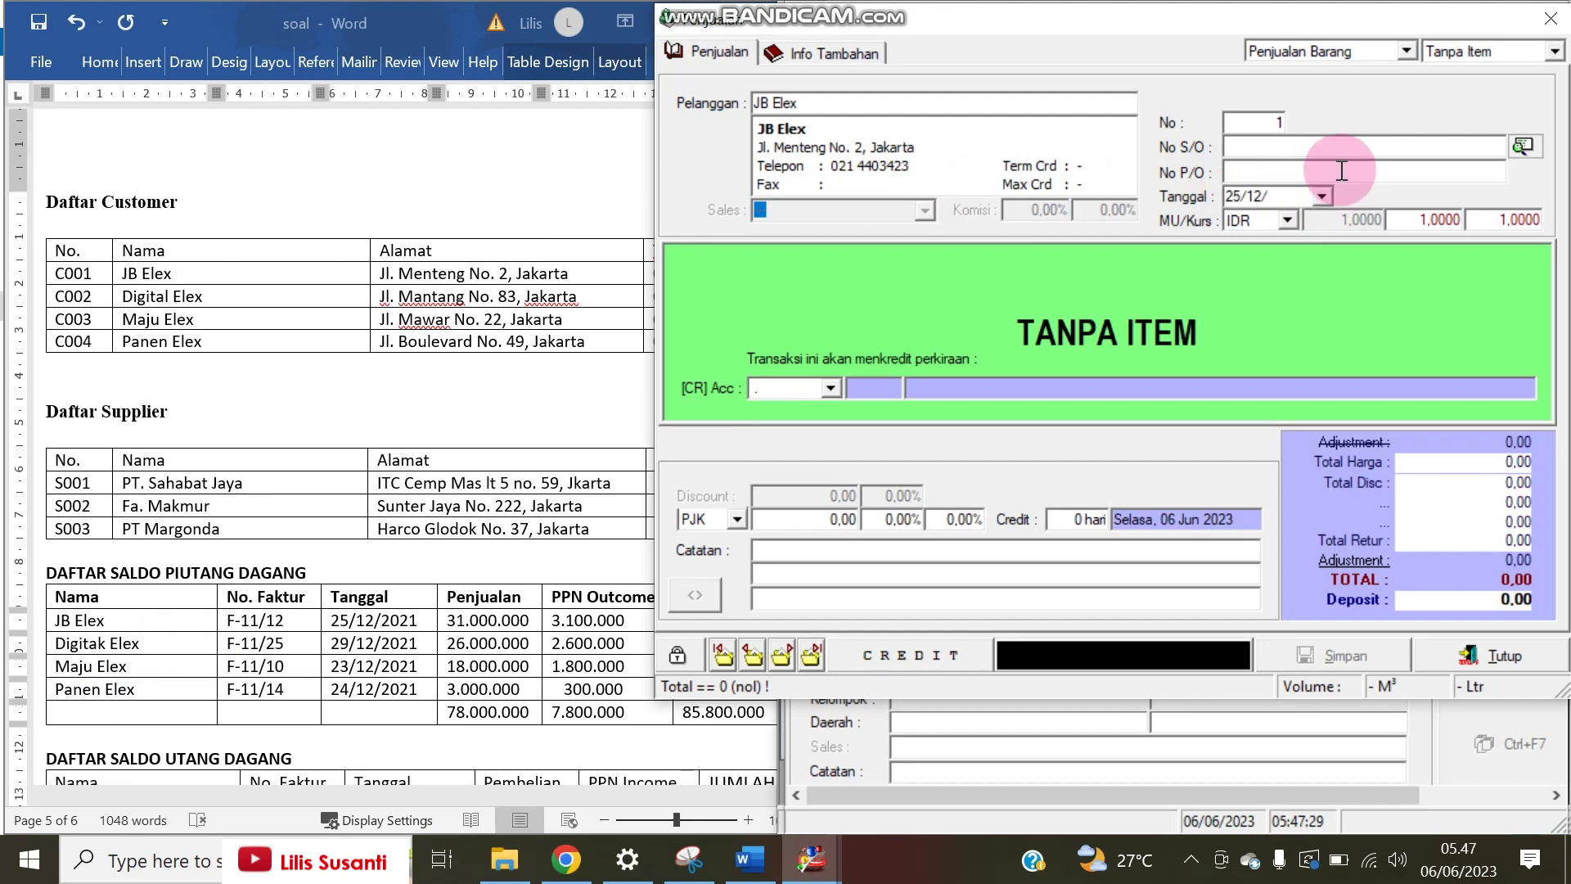
{"action": "type", "text": "25/12/2021"}
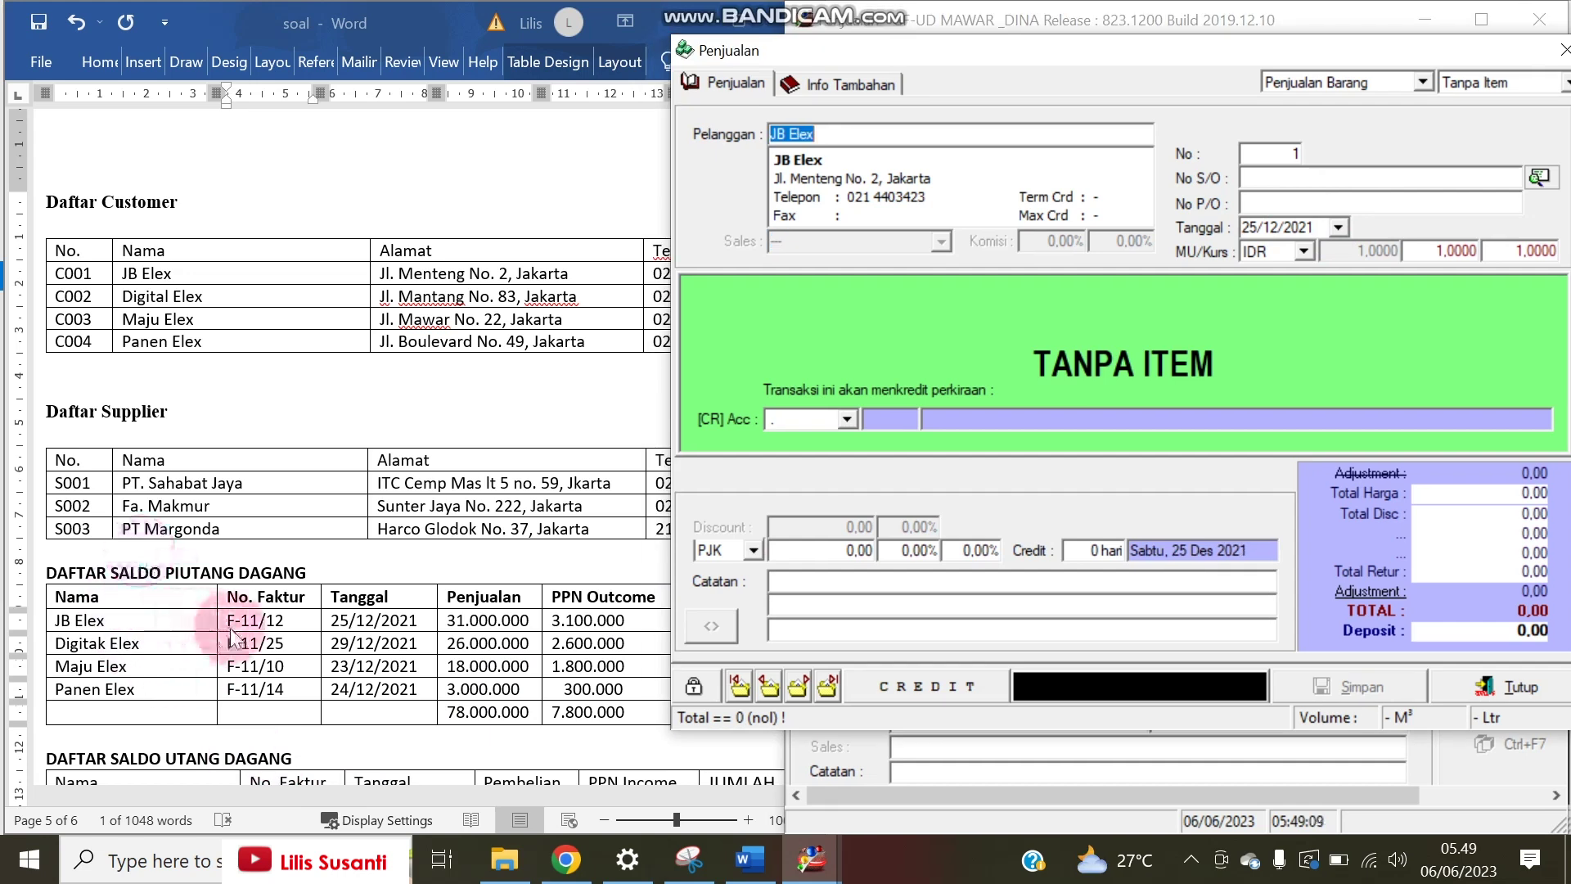
- Copy JB Elex's invoice number from the DAFTAR SALDO PIUTANG DAGANG table into the No P/O field
{"action": "left_click", "coordinate": [234, 621]}
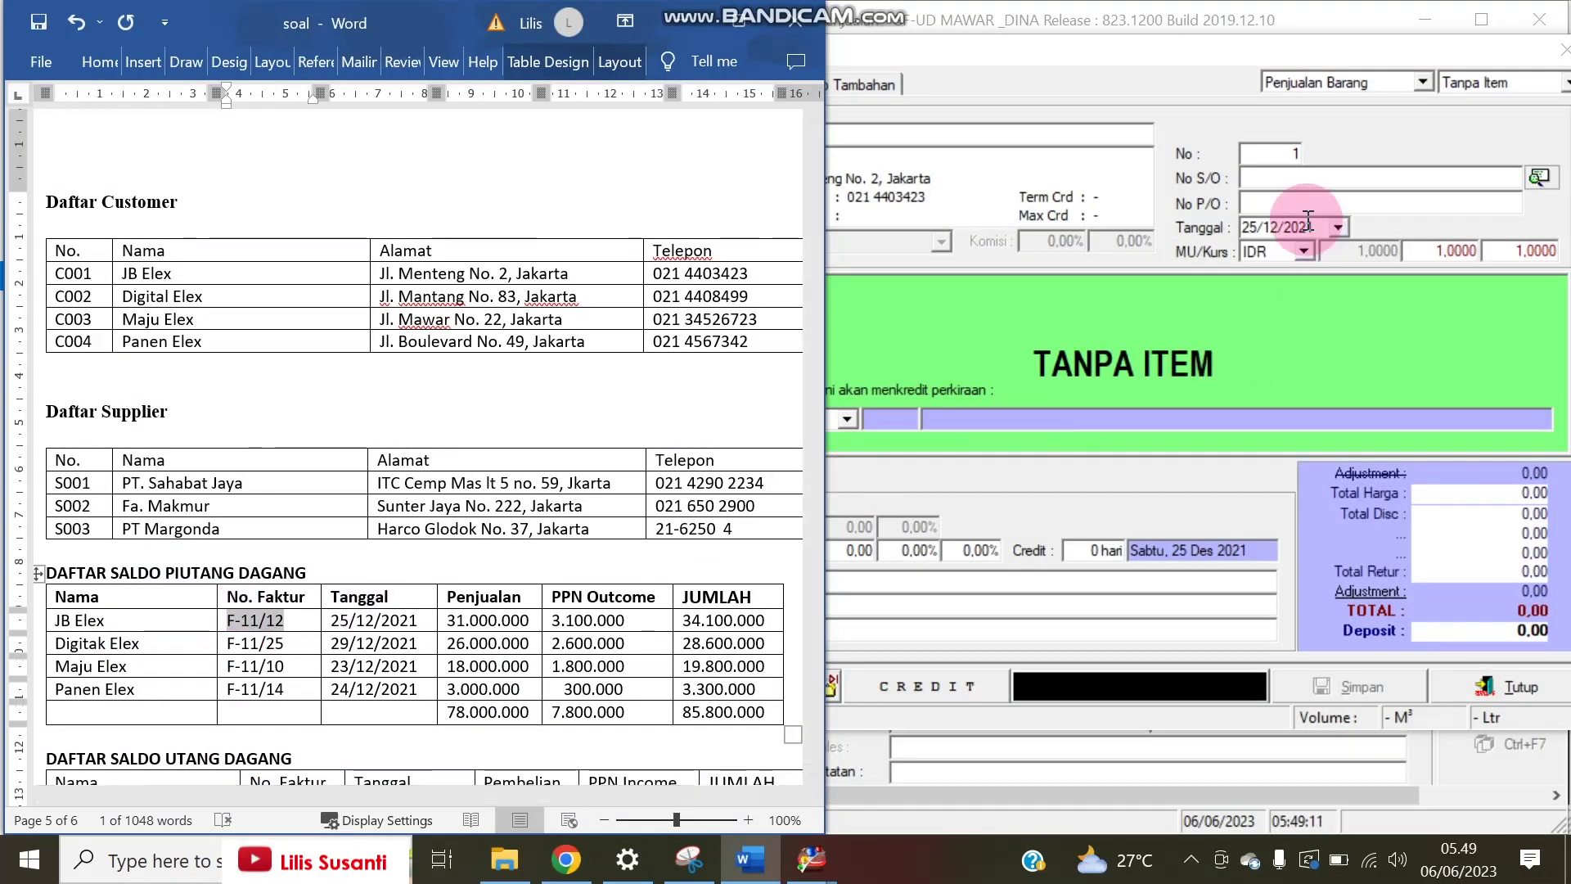
{"action": "left_click", "coordinate": [1278, 201]}
{"action": "type", "text": "F-11/12"}
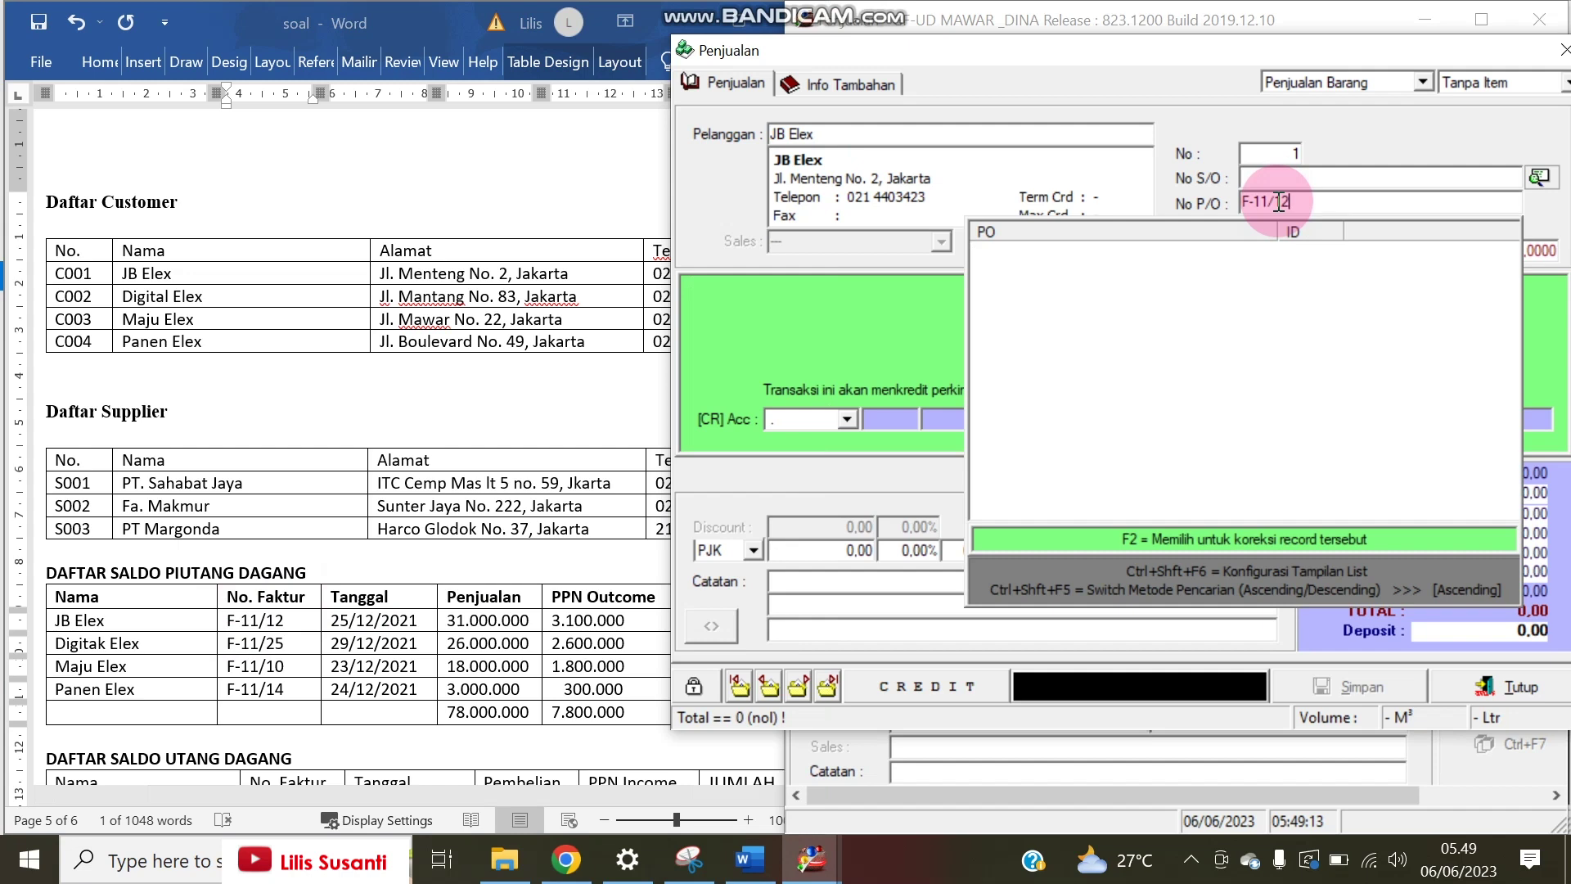
{"action": "key", "text": "Return"}
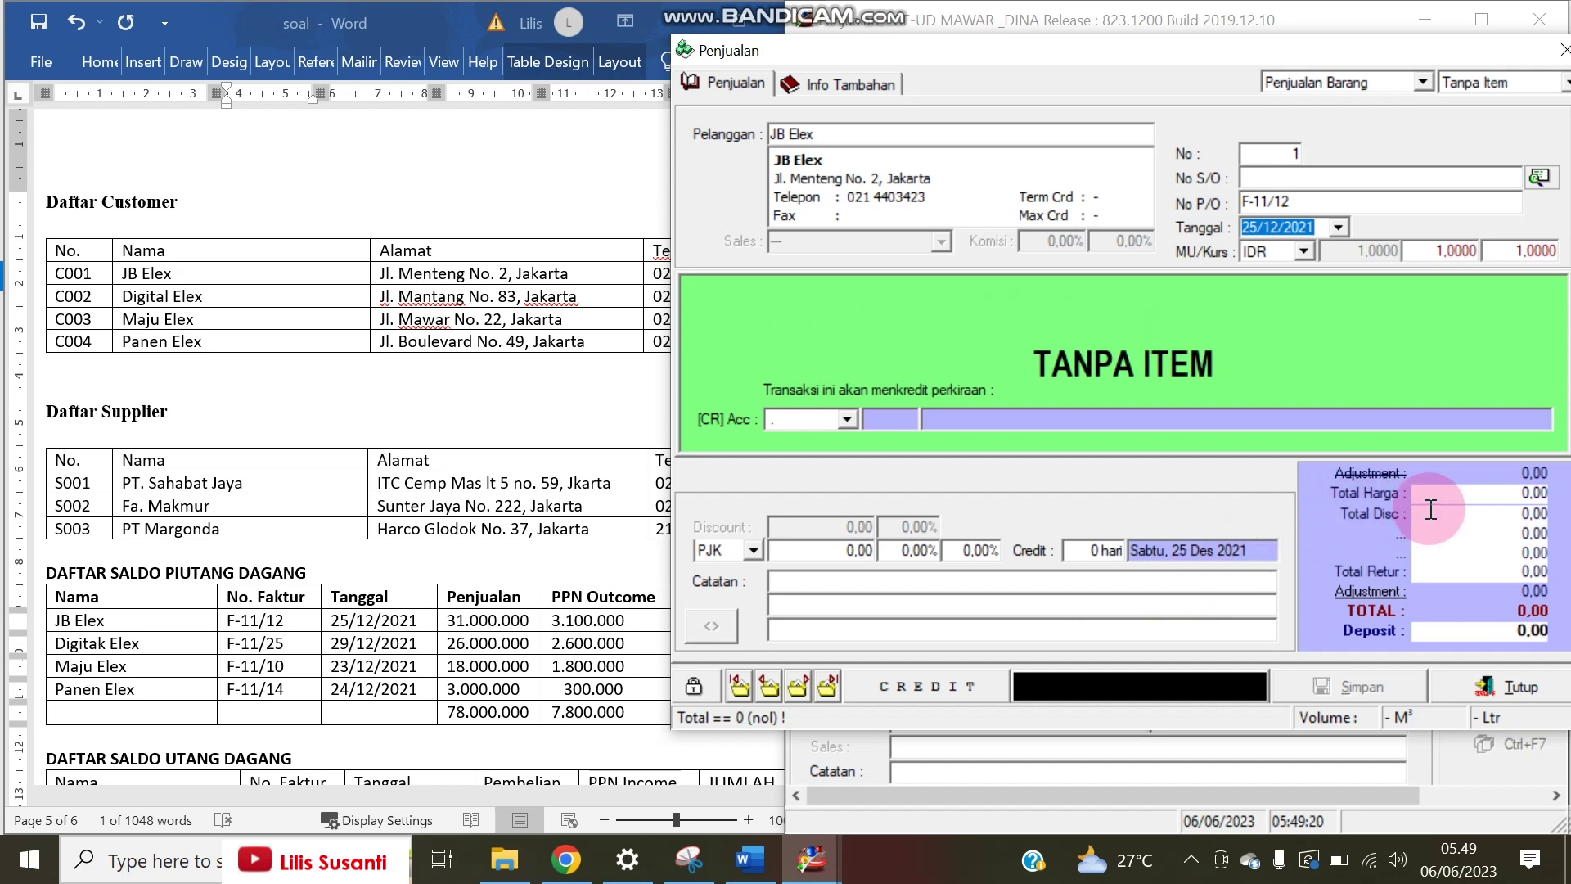
- Enter JB Elex's JUMLAH amount of 34.100.000 as the Total Harga and save the transaction
{"action": "left_click_drag", "start_coordinate": [319, 622], "coordinate": [227, 620]}
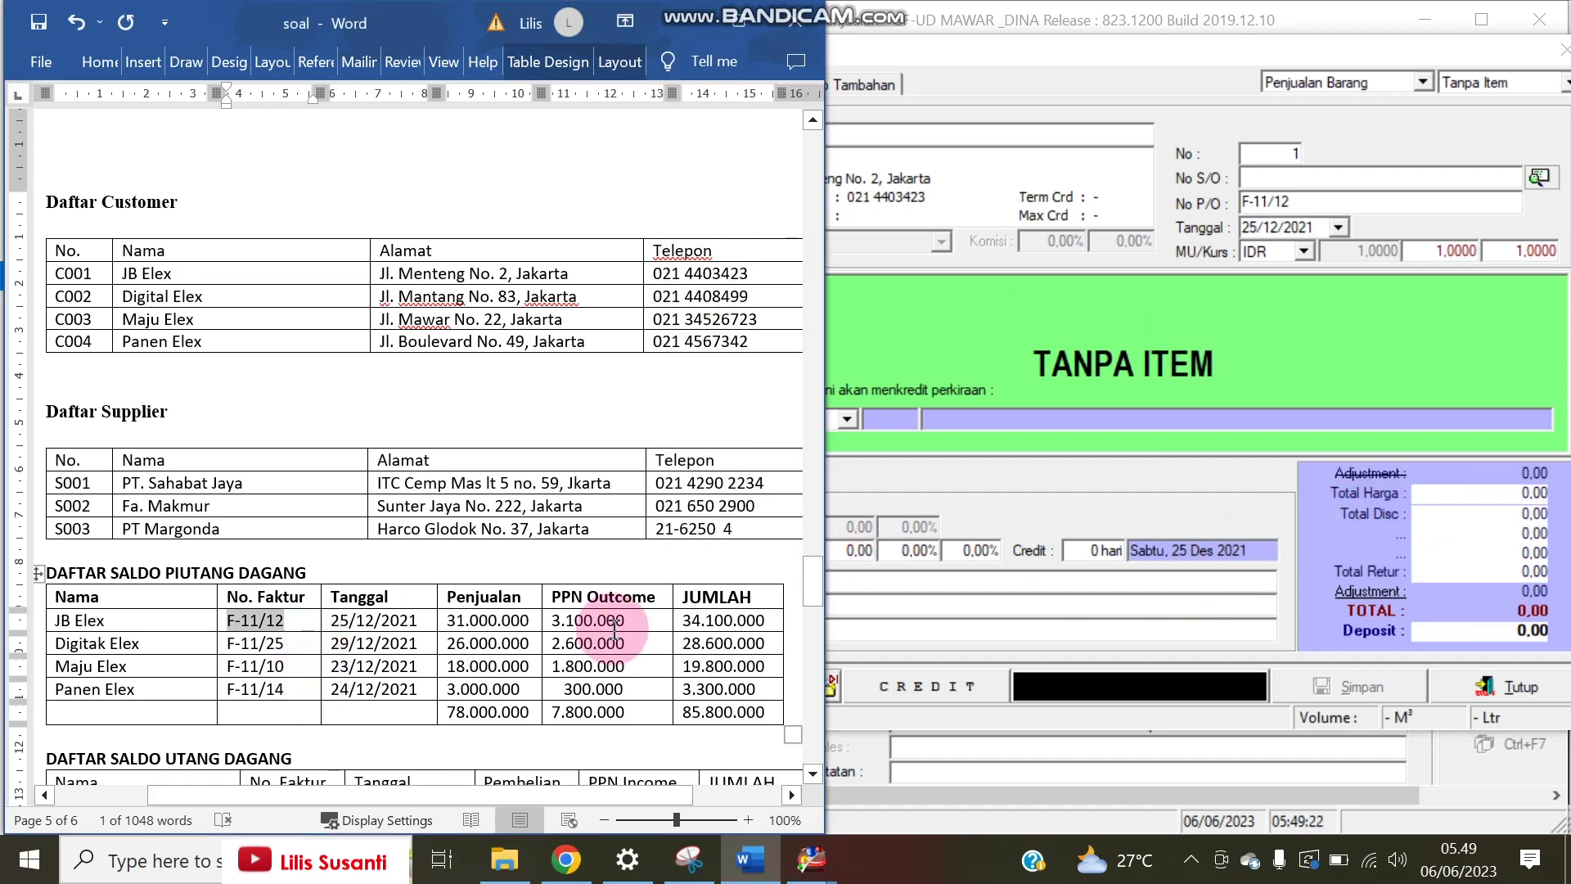
{"action": "left_click", "coordinate": [686, 622]}
{"action": "left_click", "coordinate": [1483, 501]}
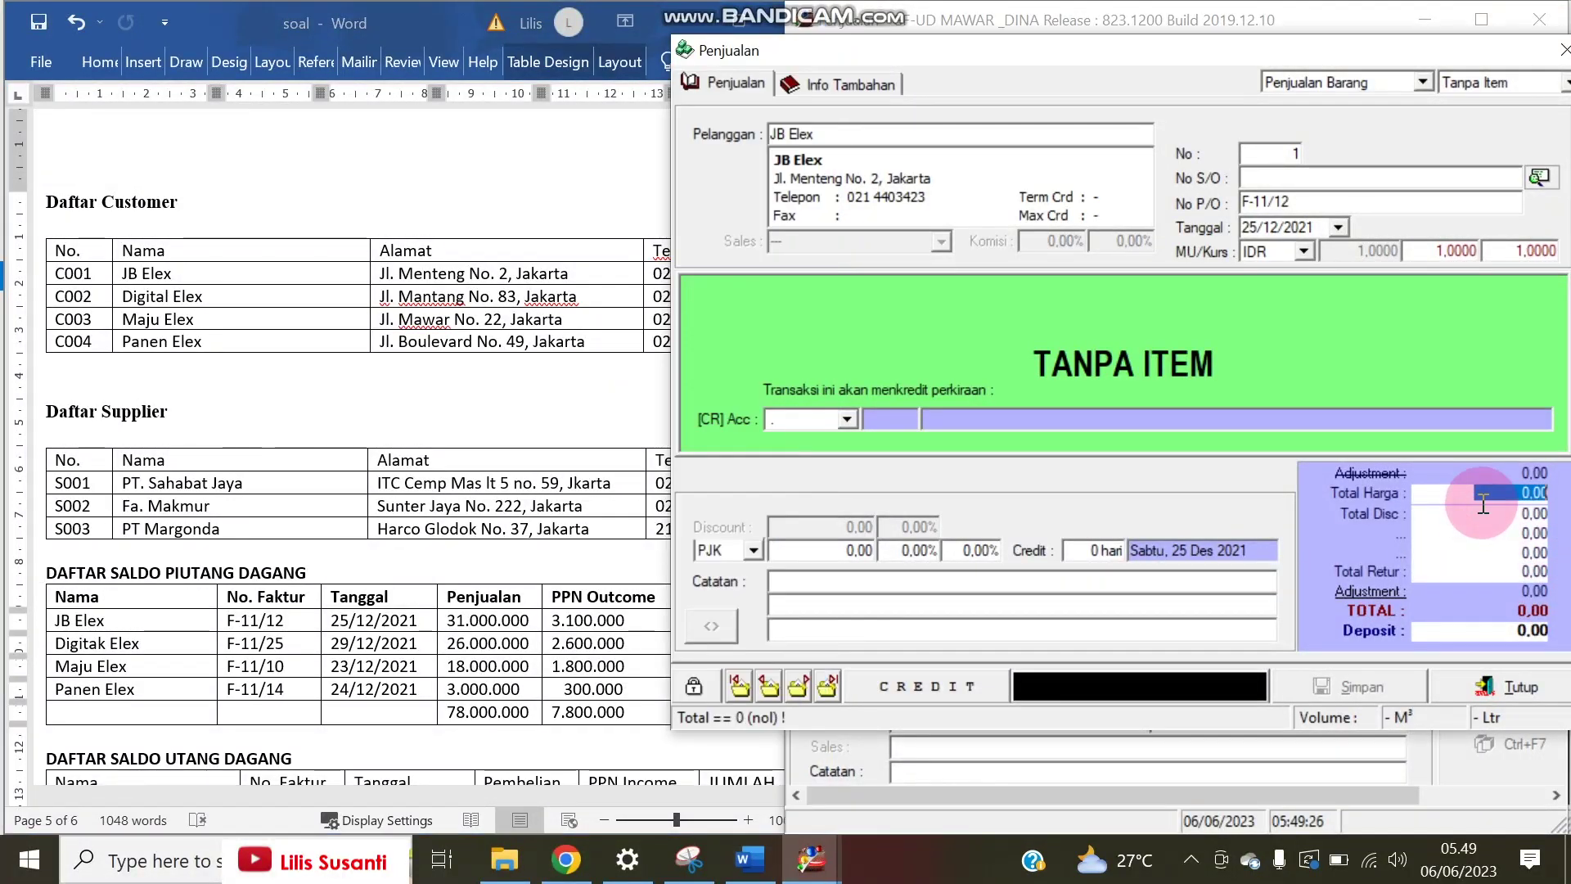
{"action": "type", "text": "34.100.00"}
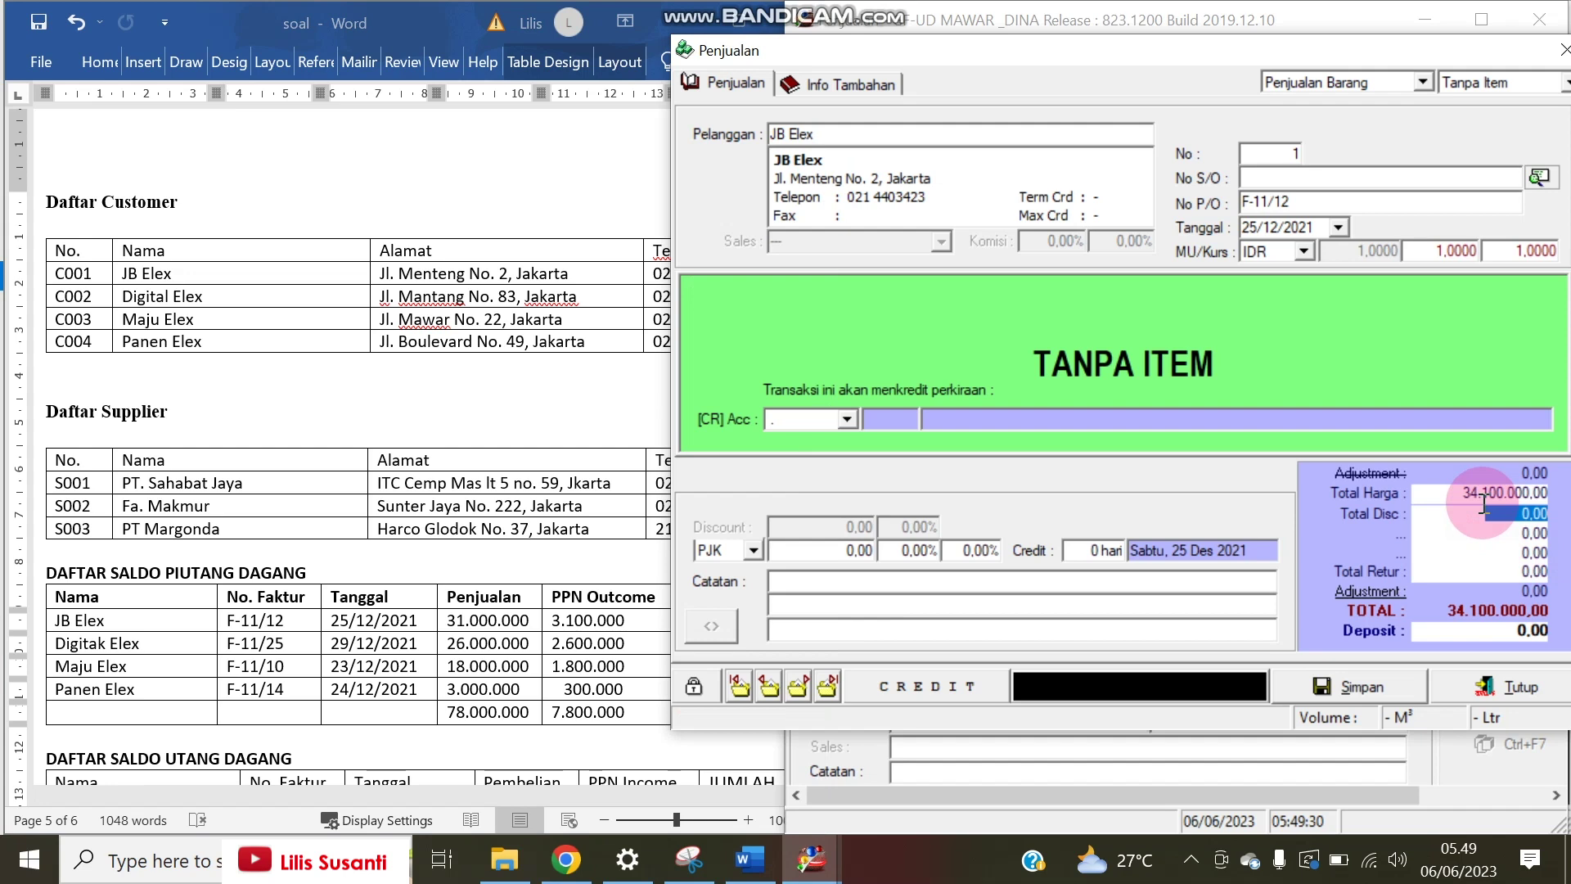
{"action": "left_click", "coordinate": [1387, 691]}
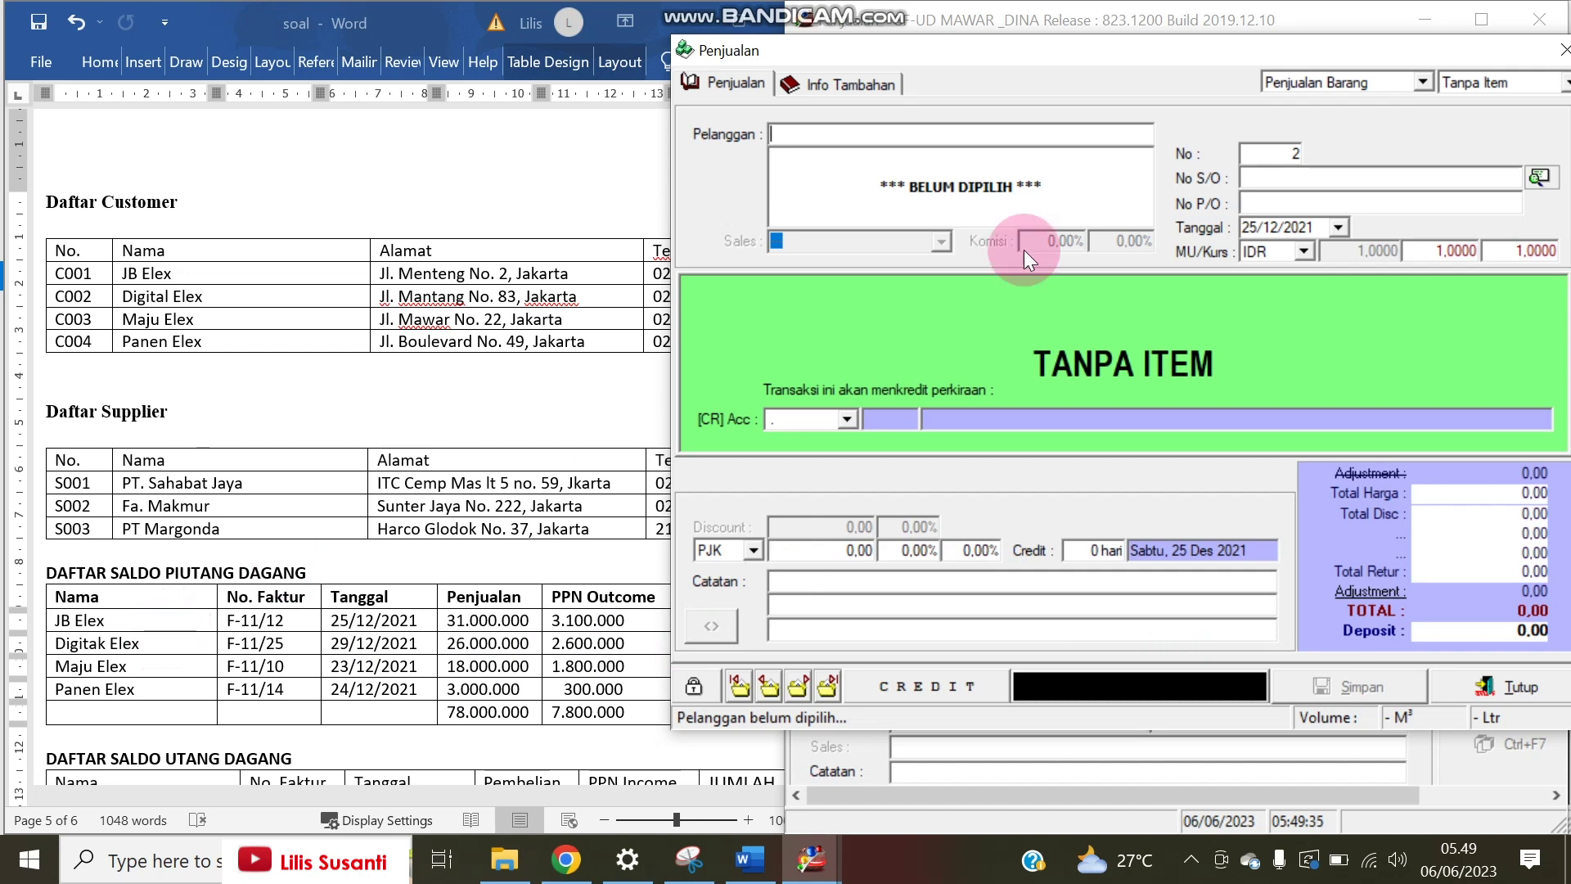
- Select Digital Elex as the Pelanggan for the second sales entry
{"action": "type", "text": "d"}
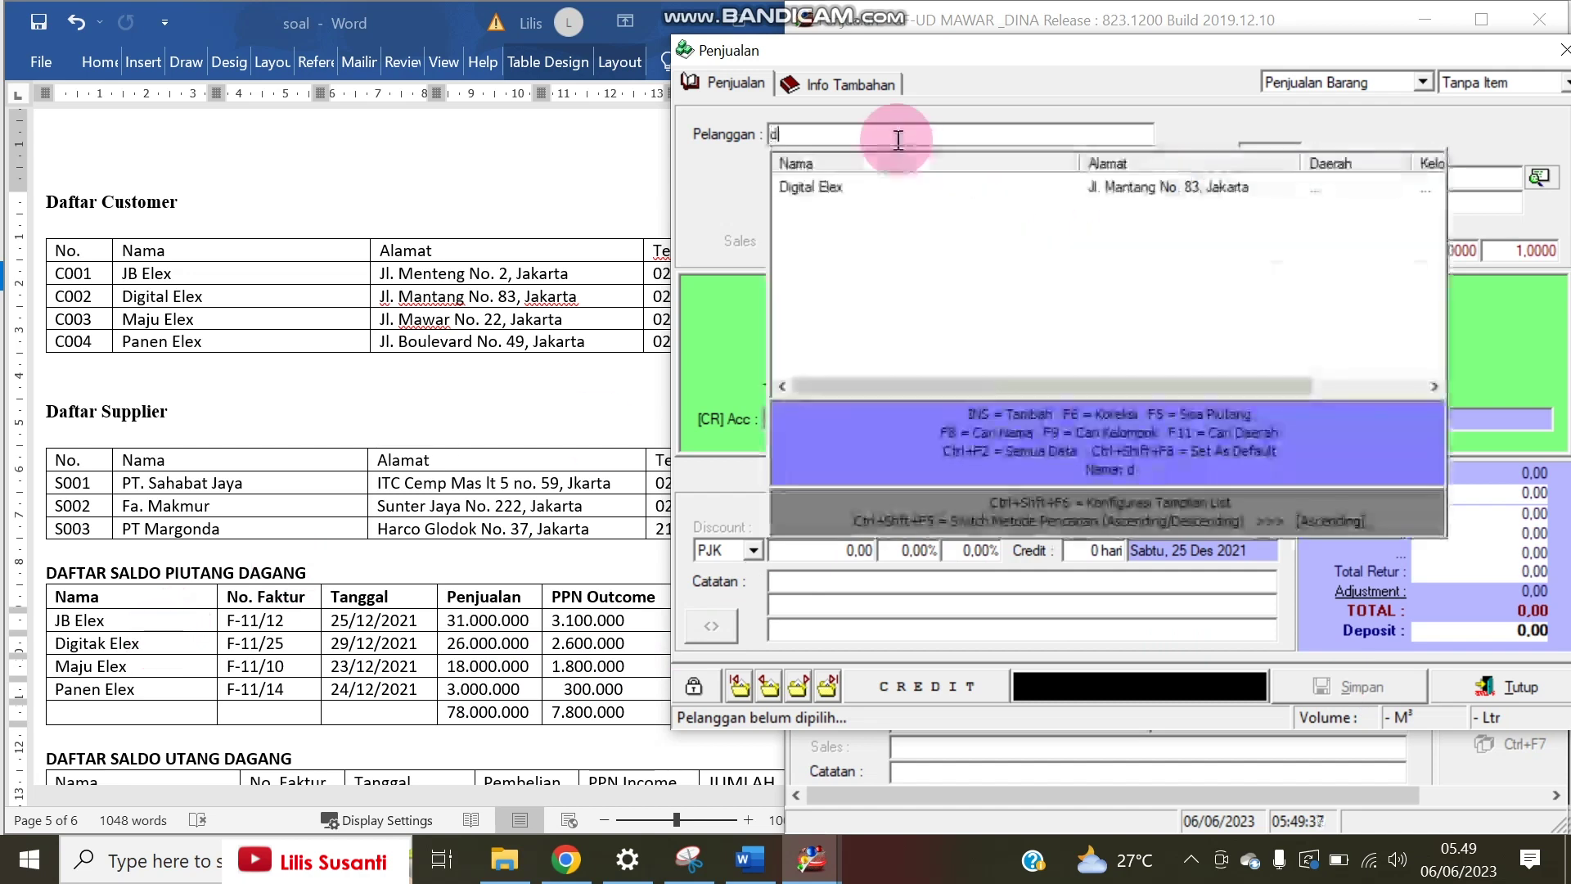
{"action": "left_click", "coordinate": [897, 179]}
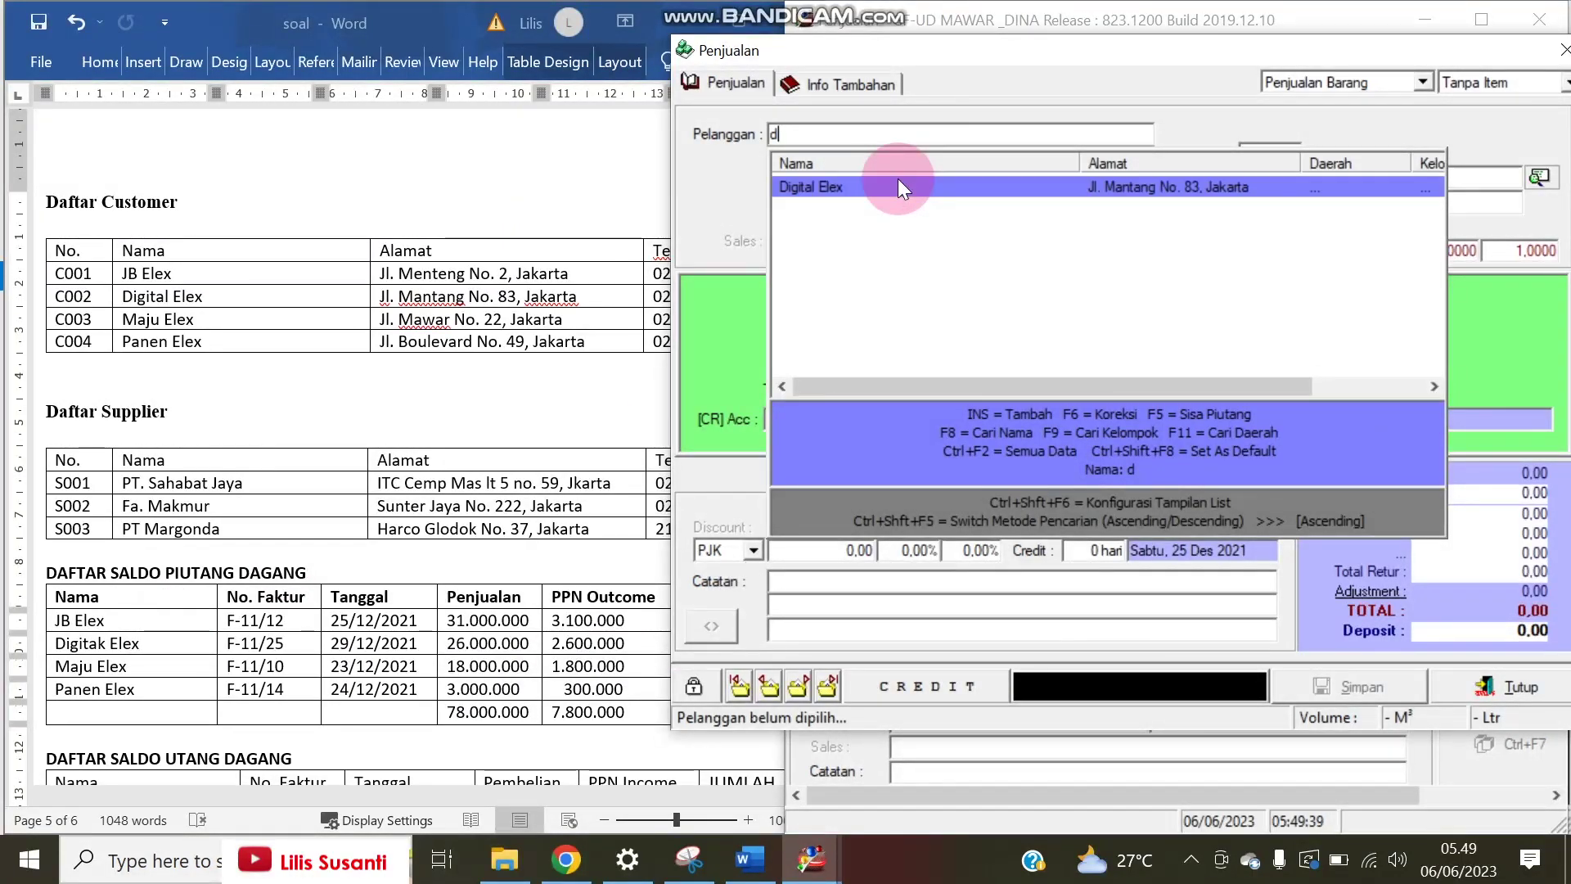
{"action": "double_click", "coordinate": [897, 182]}
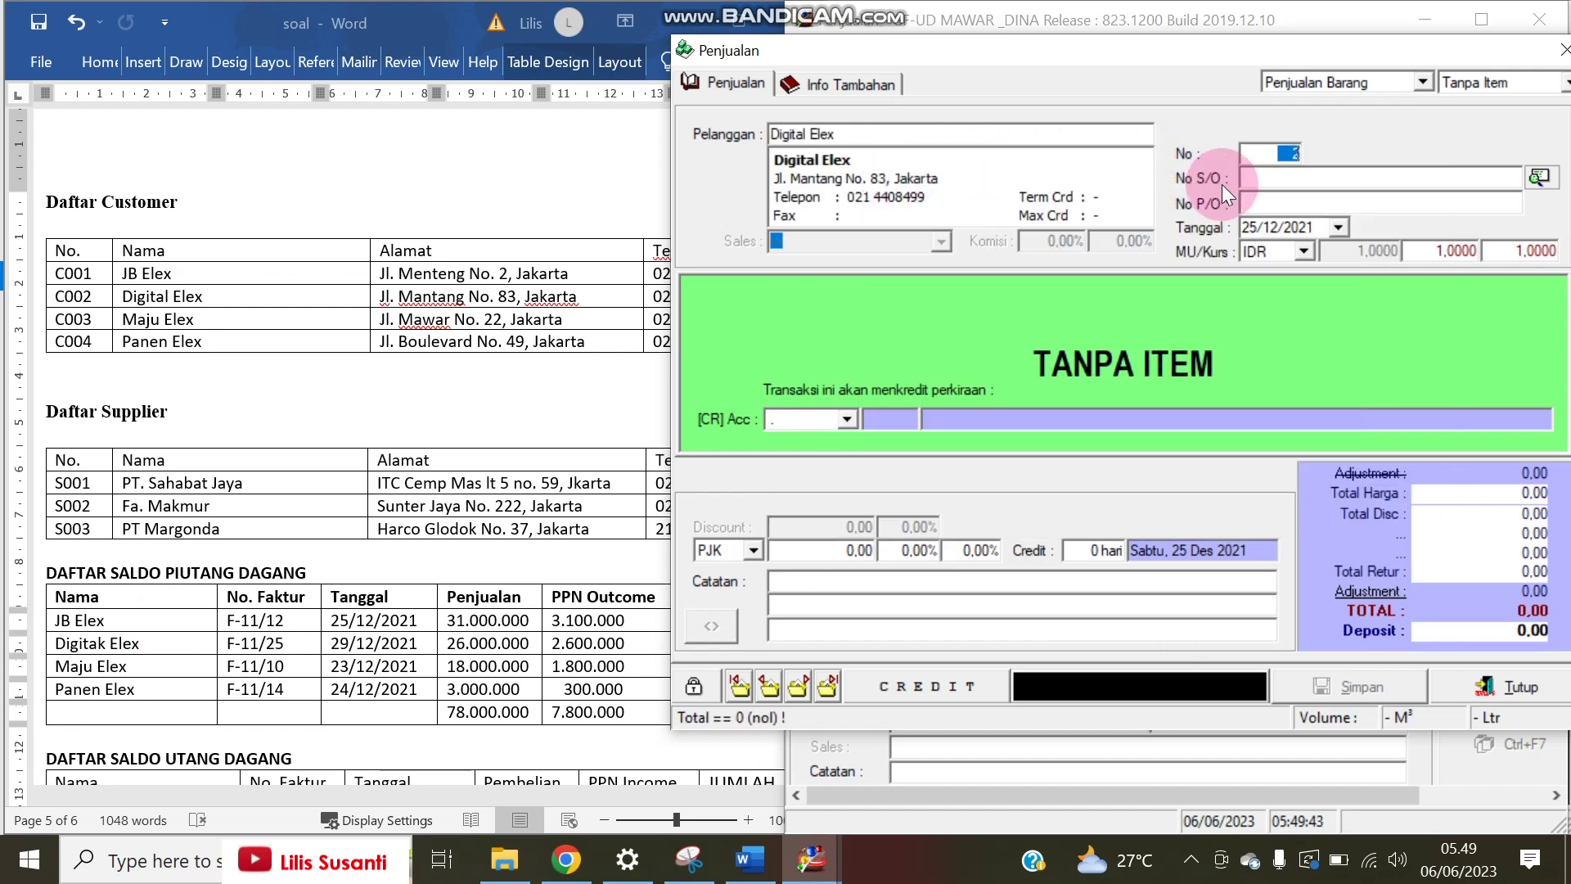
{"action": "left_click", "coordinate": [373, 635]}
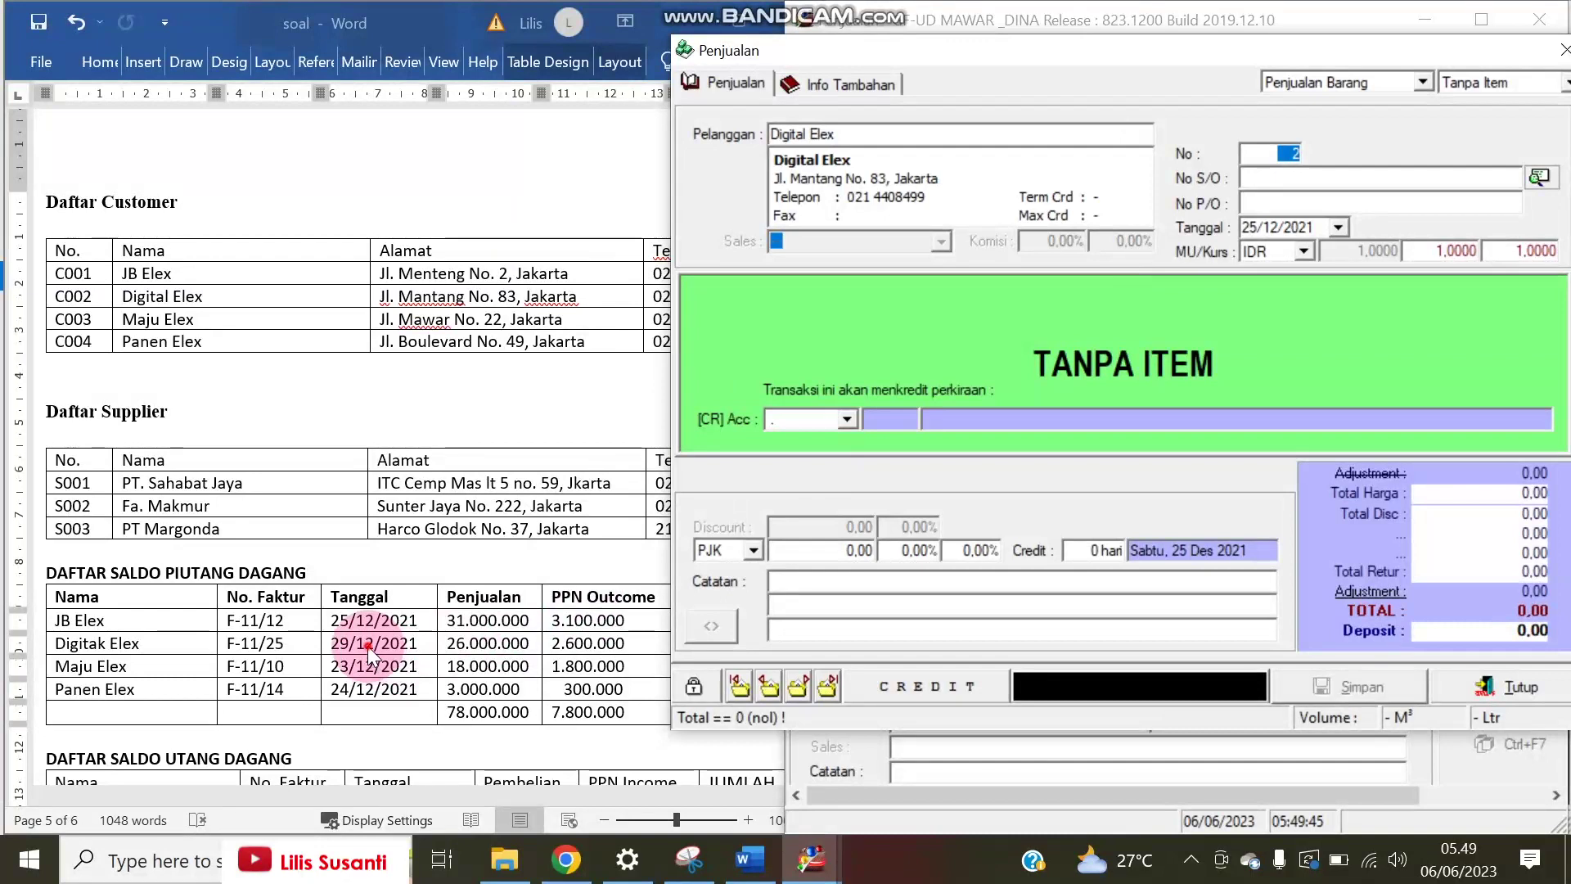
{"action": "left_click_drag", "start_coordinate": [323, 650], "coordinate": [415, 649]}
{"action": "key", "text": "ctrl+c"}
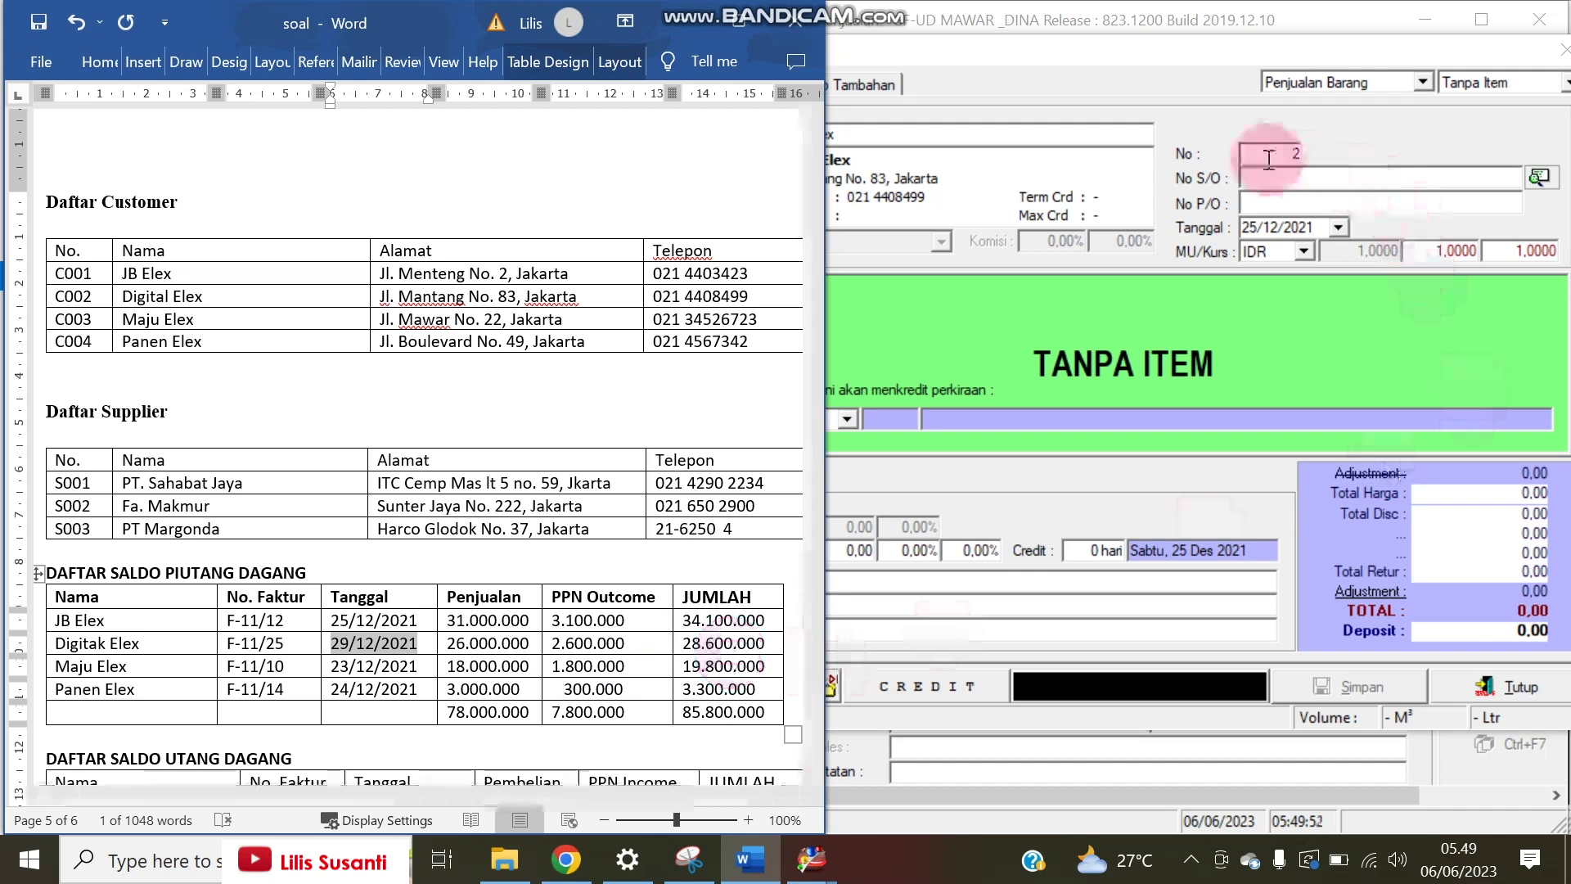
{"action": "left_click", "coordinate": [1256, 197]}
{"action": "key", "text": "ctrl+v"}
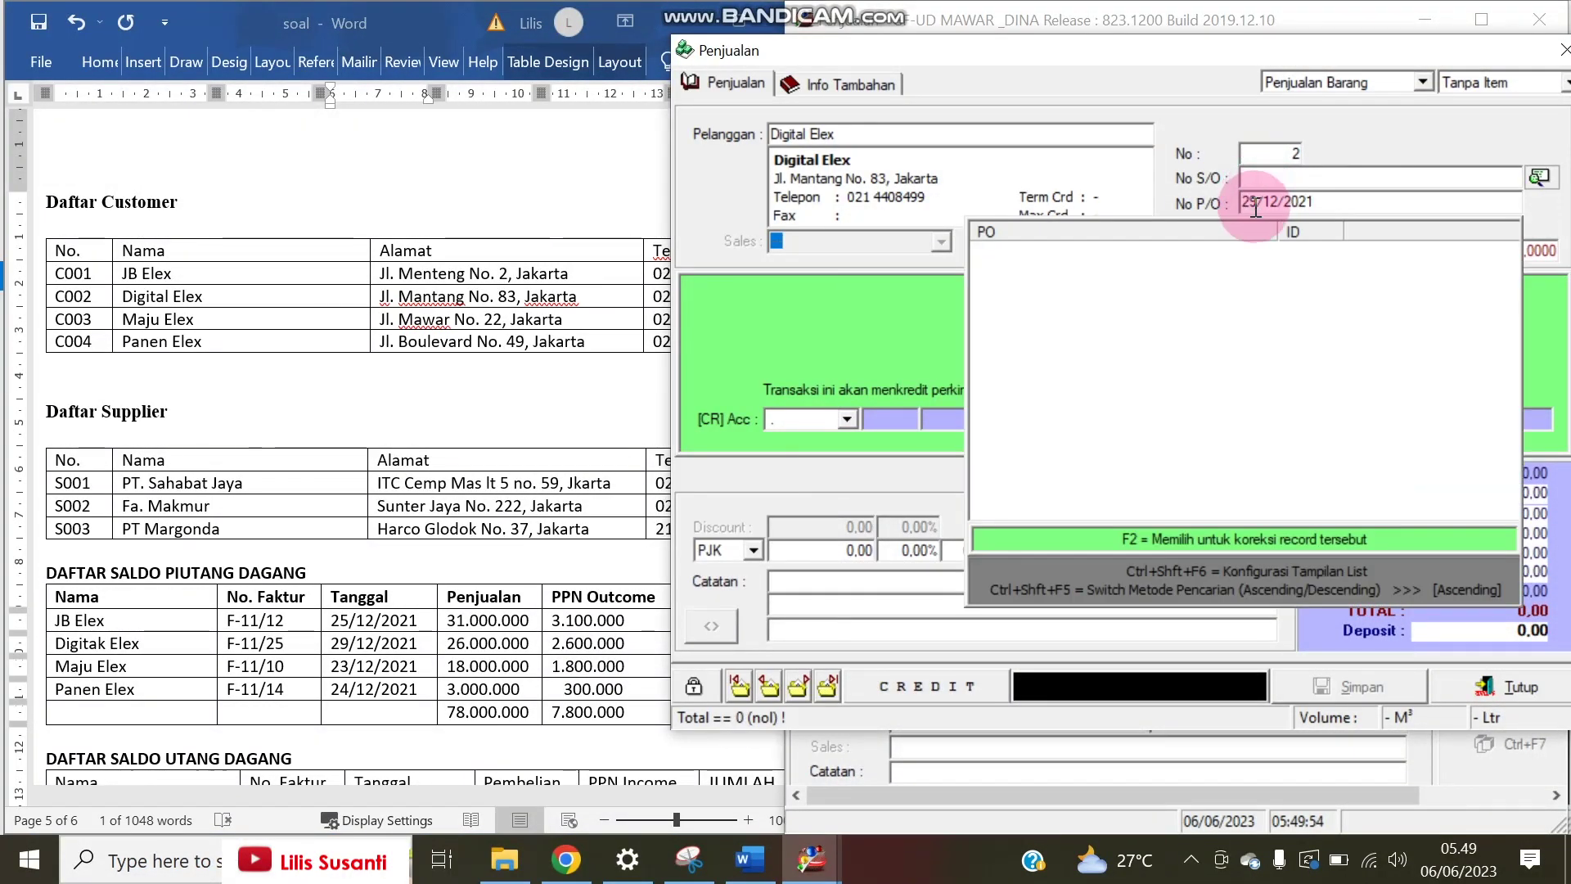
{"action": "left_click_drag", "start_coordinate": [1319, 202], "coordinate": [1204, 202]}
- Set the Tanggal of Digital Elex's sales entry to 29/12/2021
{"action": "key", "text": "Tab"}
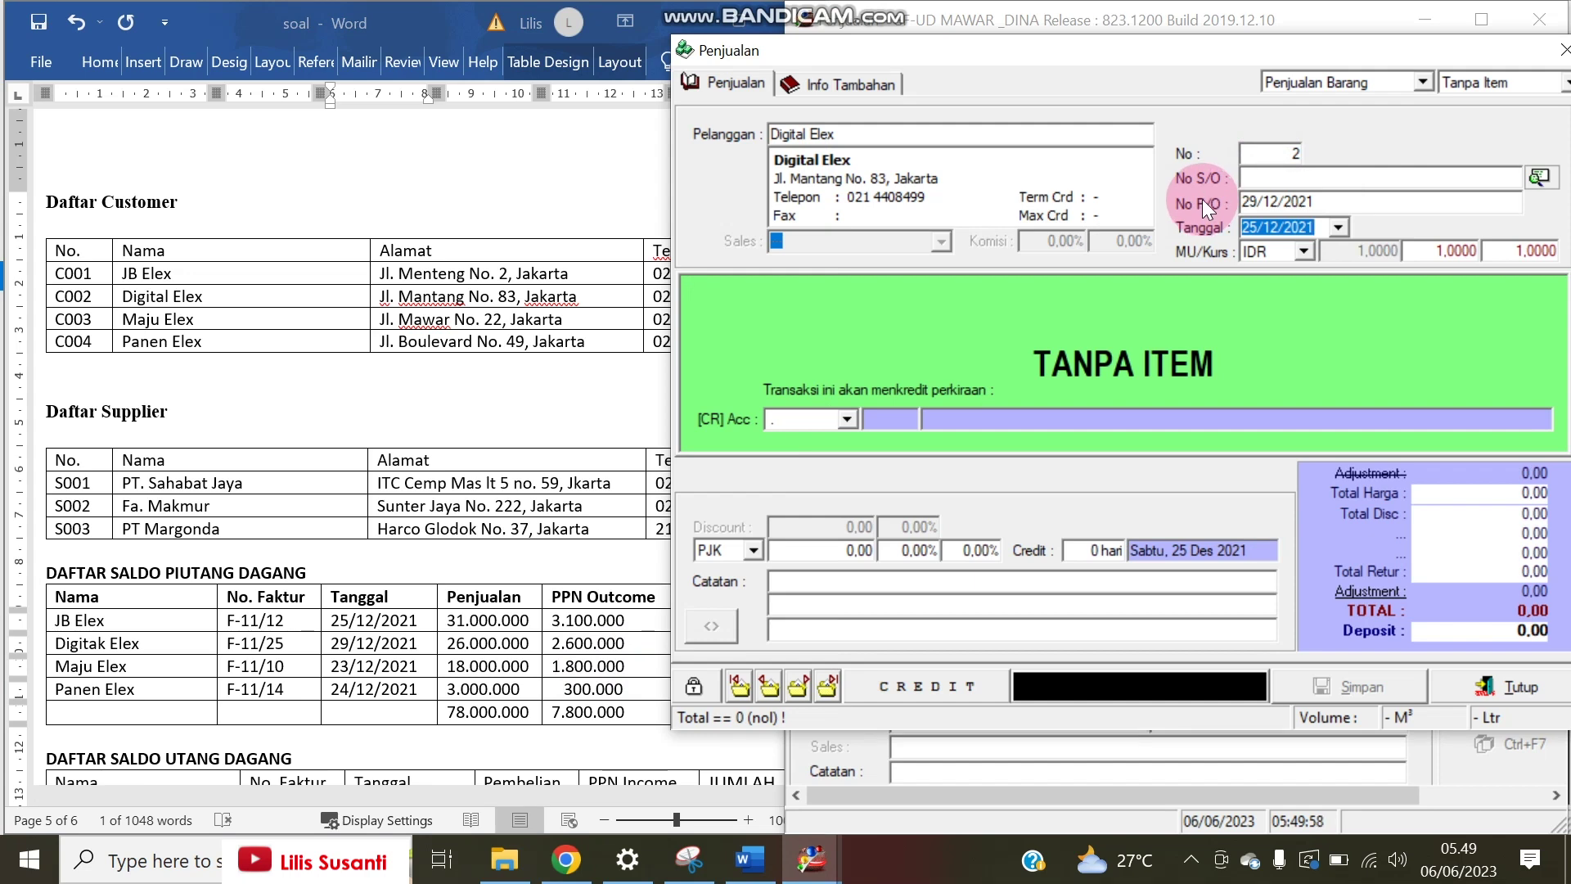
{"action": "type", "text": "29/12/292"}
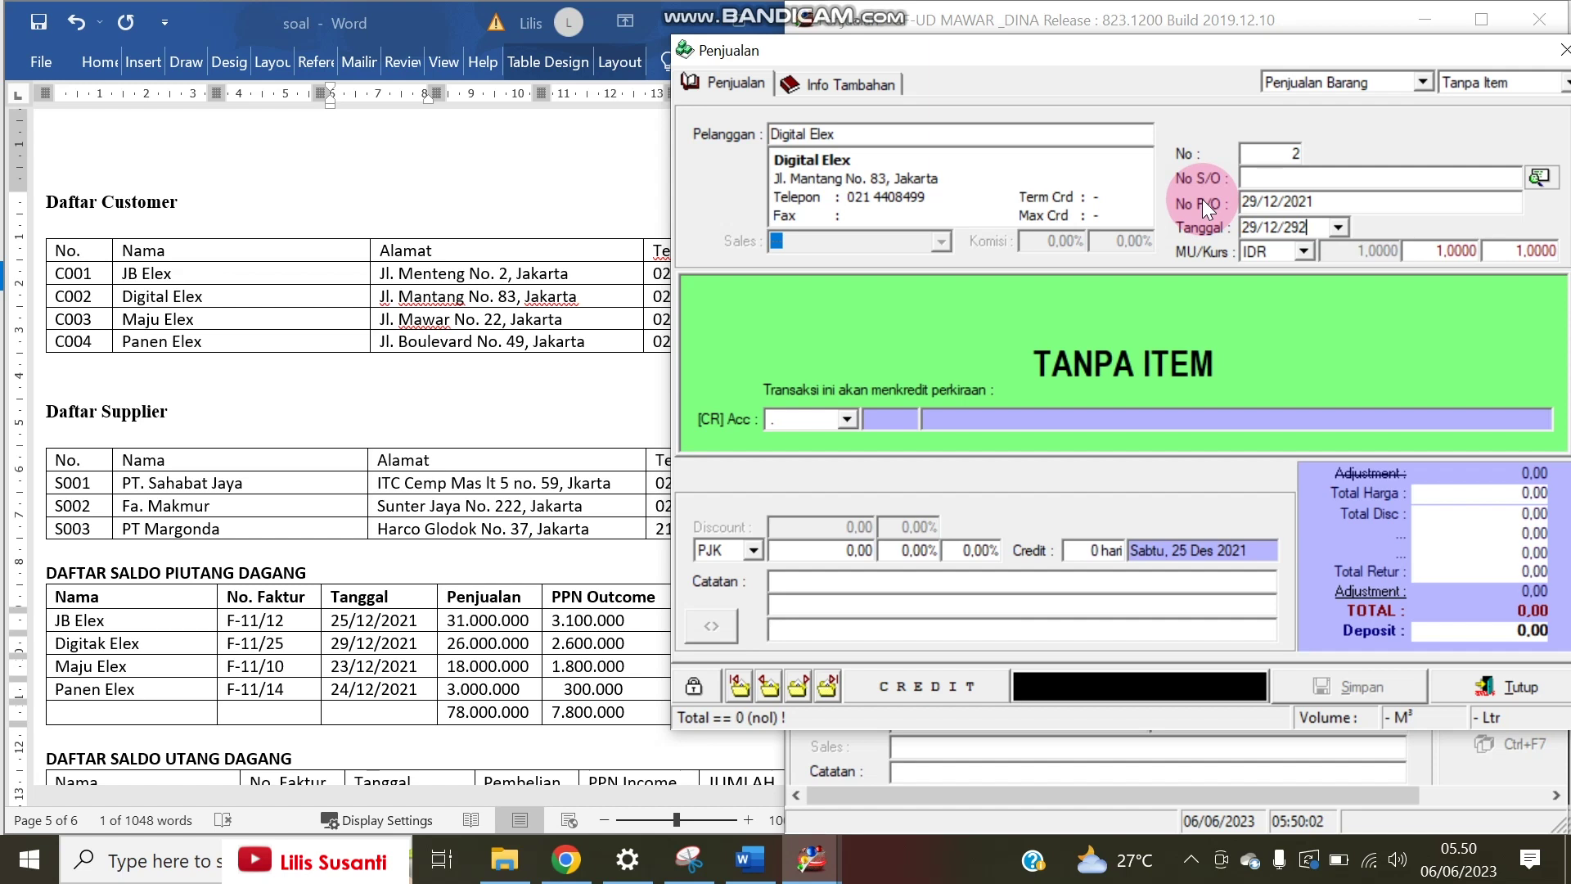
{"action": "key", "text": "BackSpace"}
{"action": "key", "text": "BackSpace"}
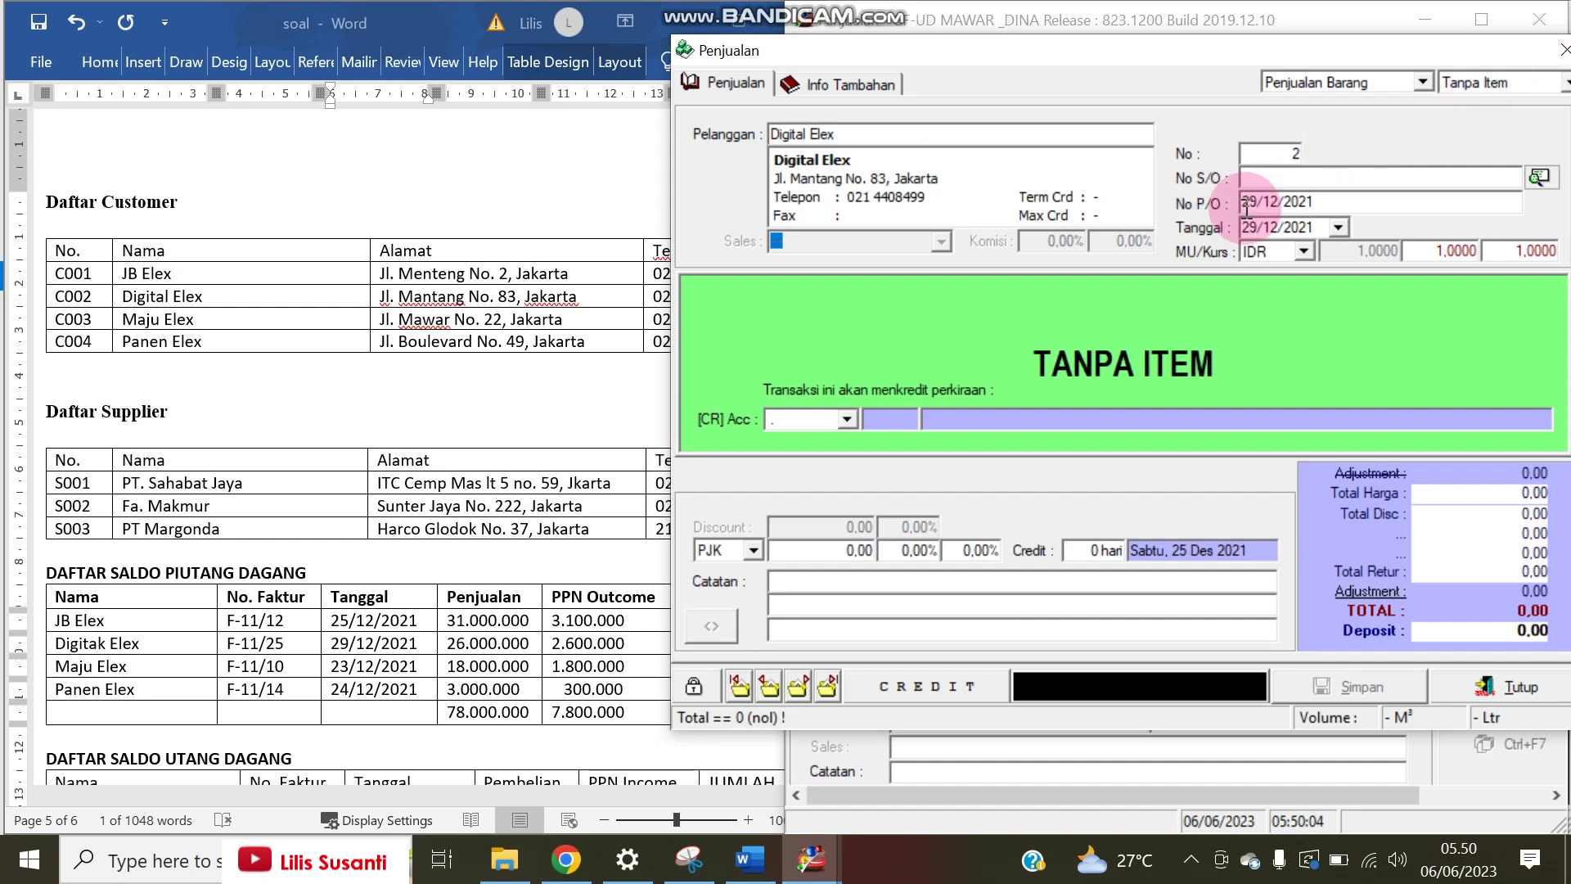
- Copy Digital Elex's invoice number from the DAFTAR SALDO PIUTANG DAGANG table into No P/O, replacing the date pasted there
{"action": "left_click", "coordinate": [218, 646]}
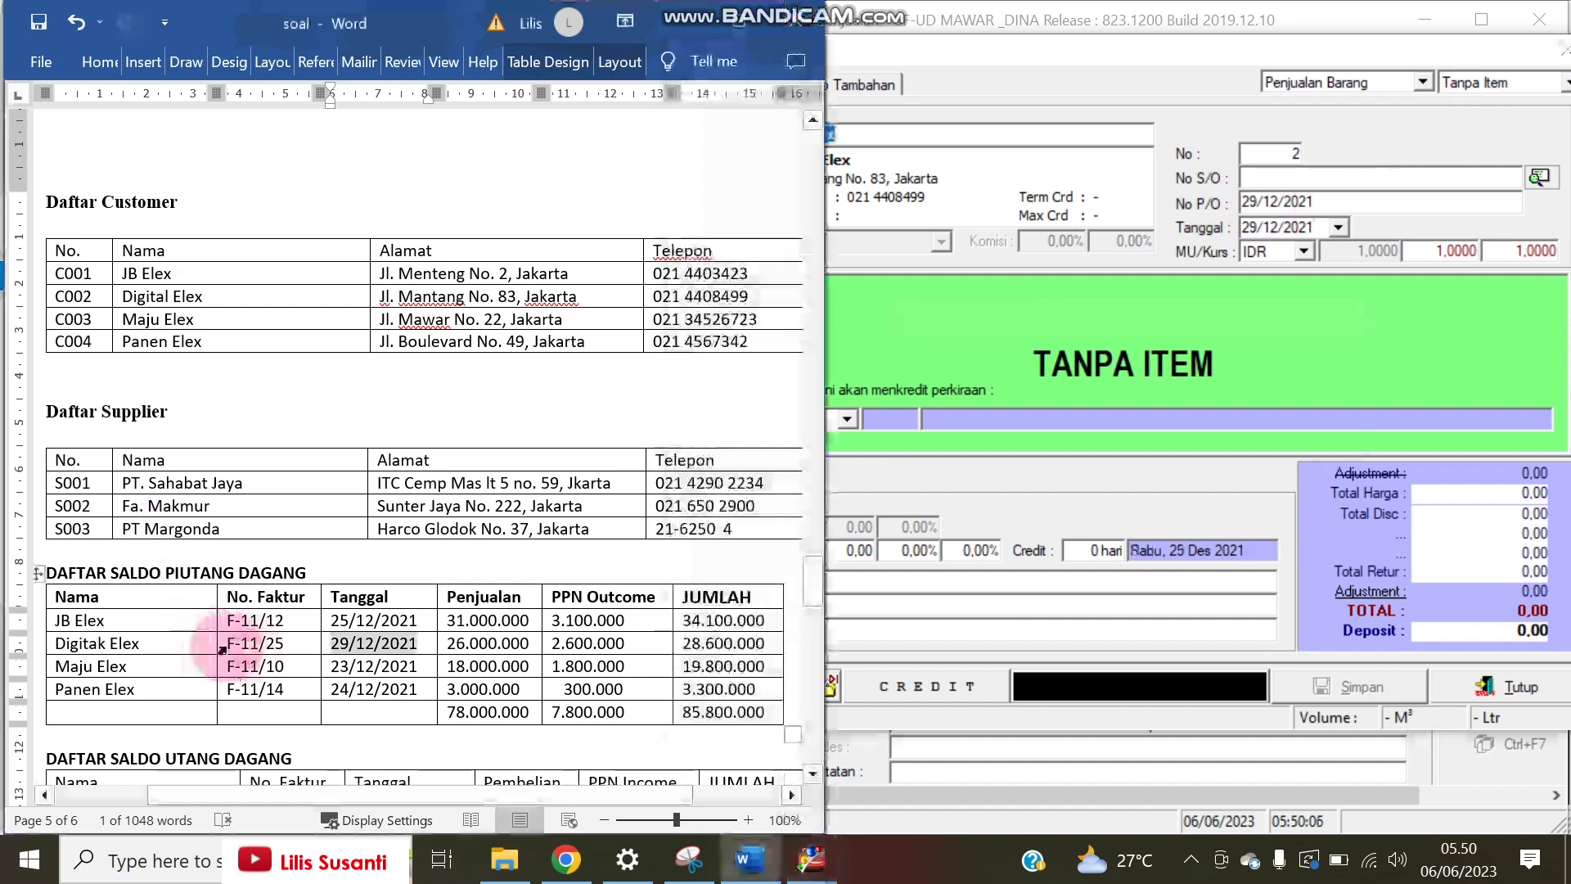
{"action": "left_click", "coordinate": [222, 647]}
{"action": "key", "text": "ctrl+c"}
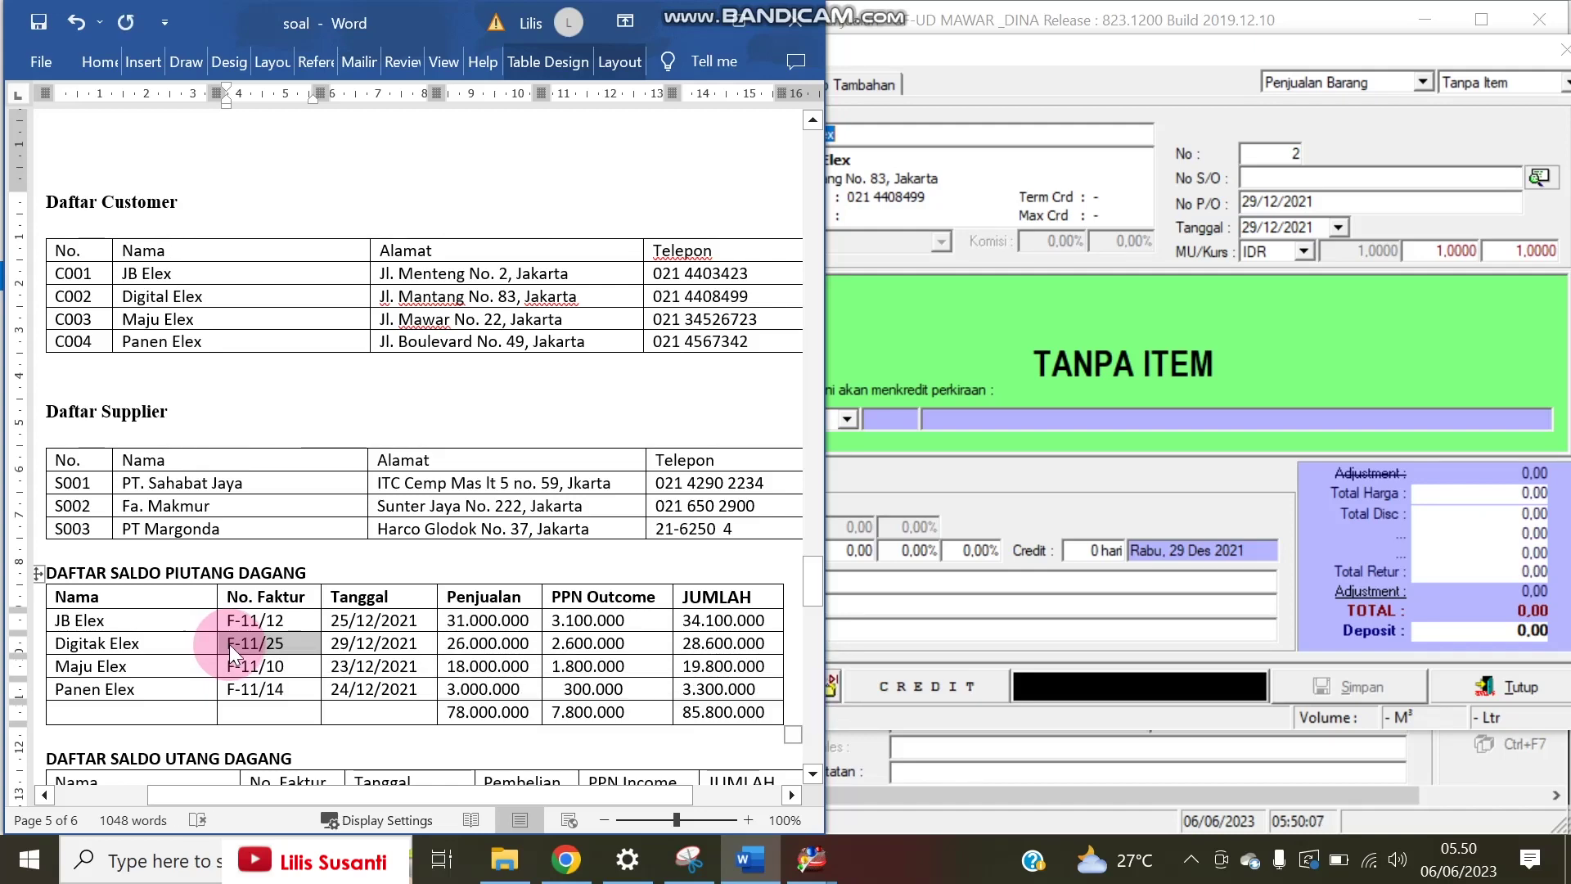
{"action": "left_click", "coordinate": [1214, 184]}
{"action": "left_click", "coordinate": [1384, 196]}
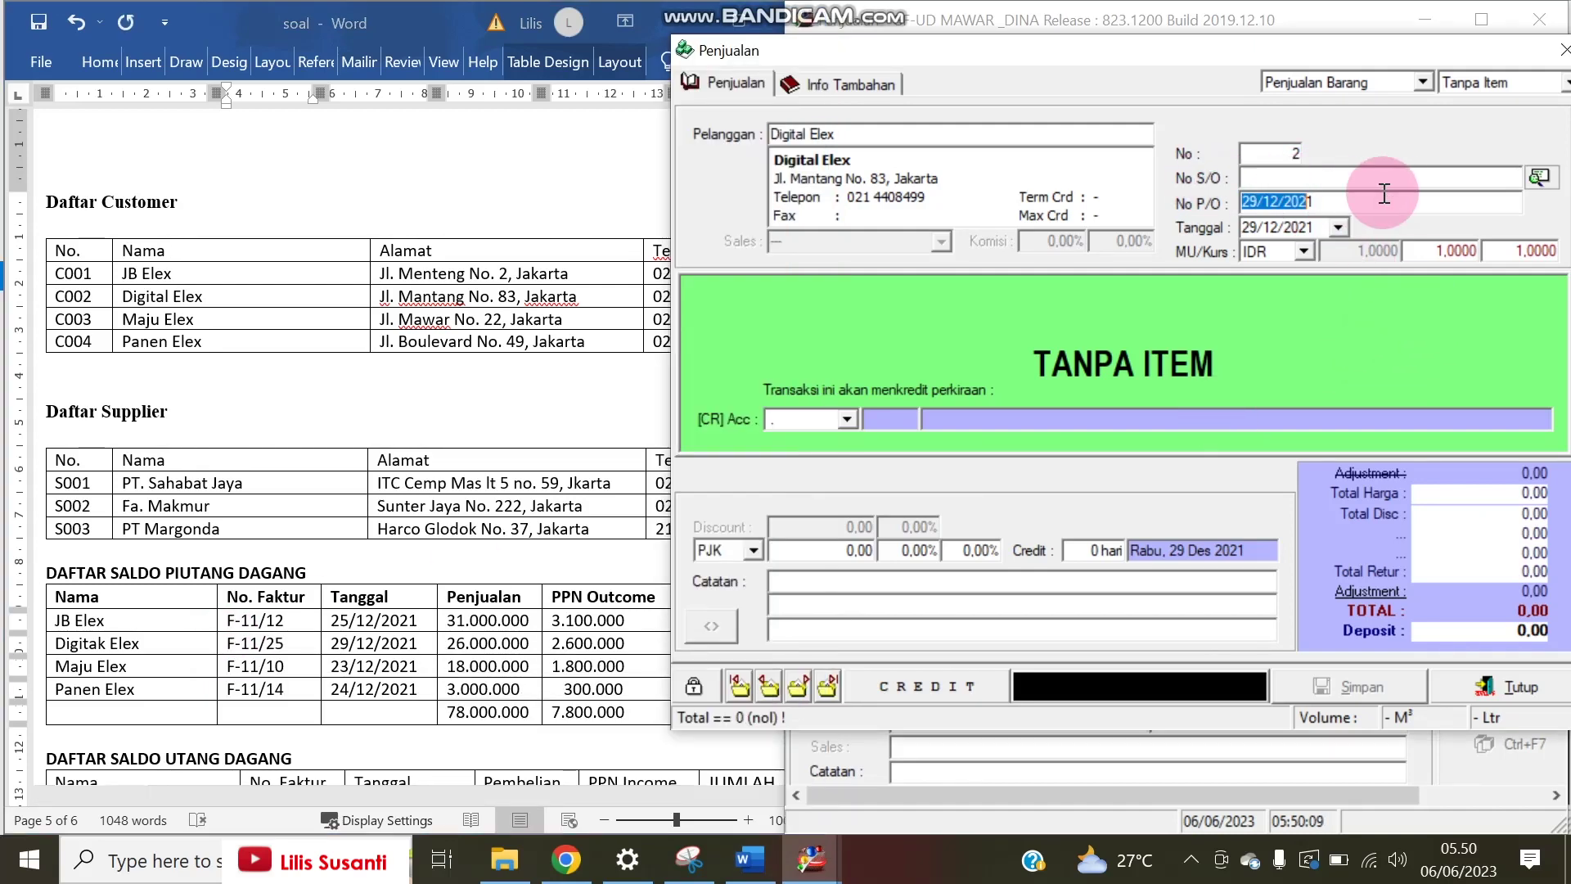
{"action": "key", "text": "ctrl+v"}
{"action": "key", "text": "Return"}
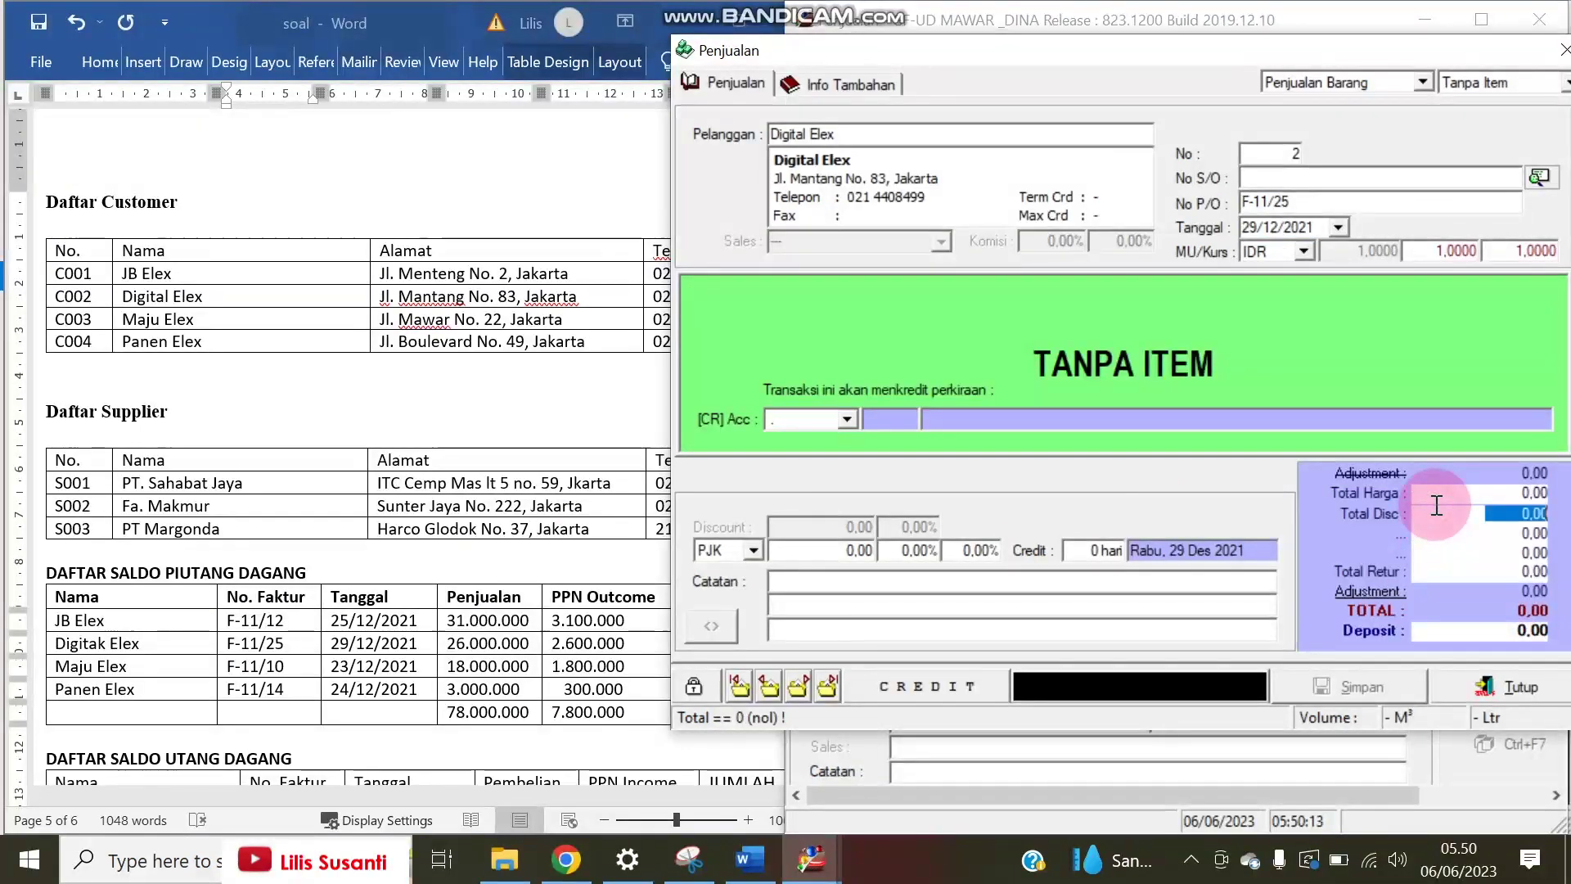
- Enter Digital Elex's JUMLAH amount of 28.600.000 as the Total Harga and save the transaction
{"action": "left_click", "coordinate": [579, 630]}
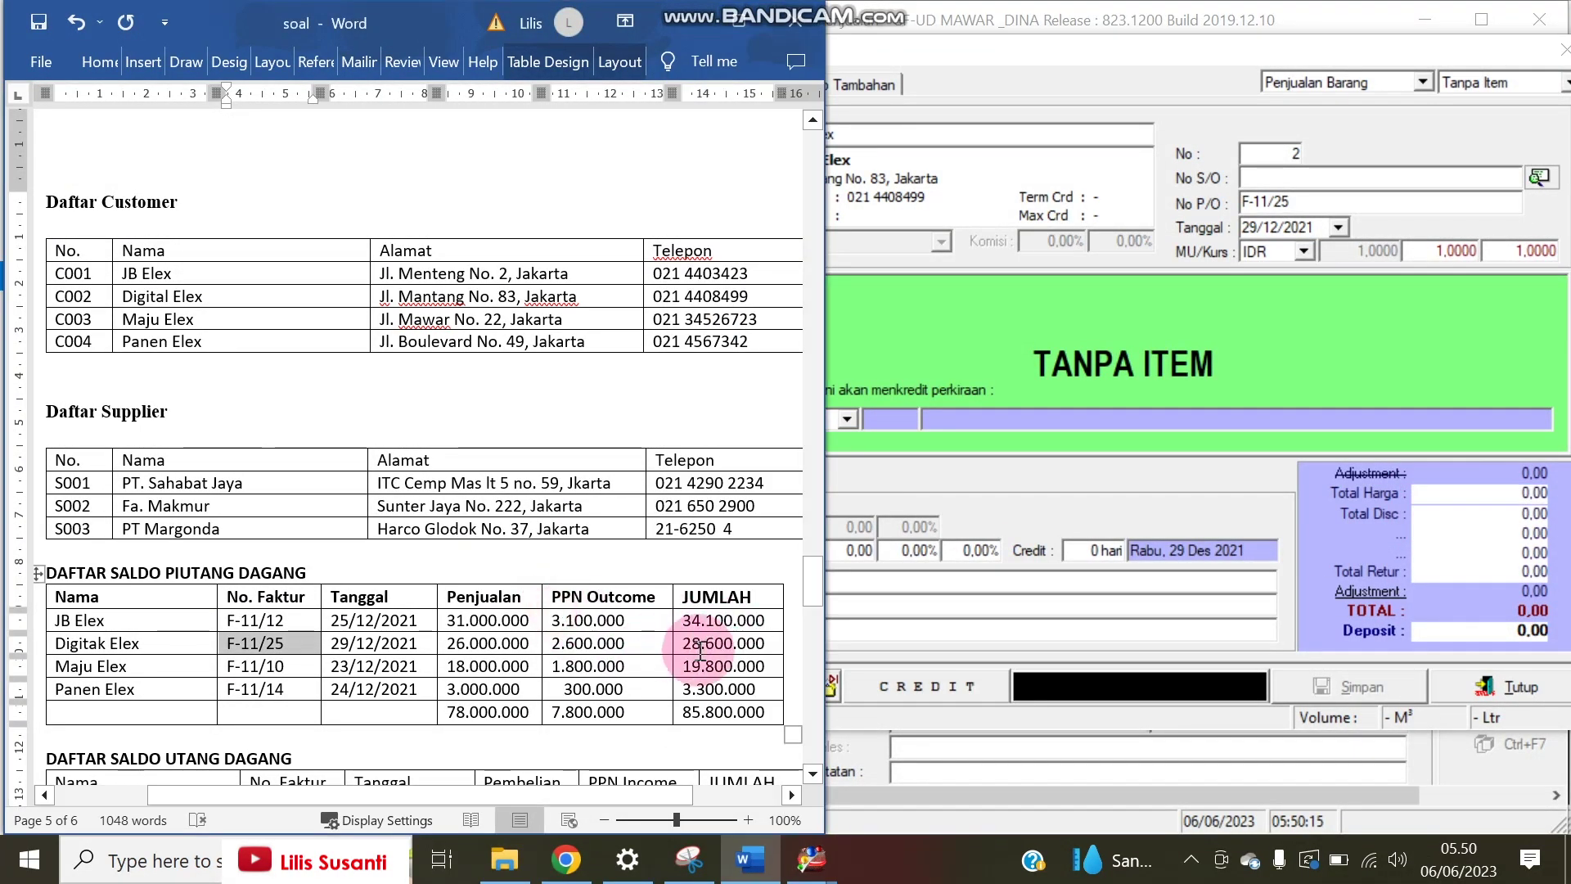
{"action": "left_click", "coordinate": [1471, 489]}
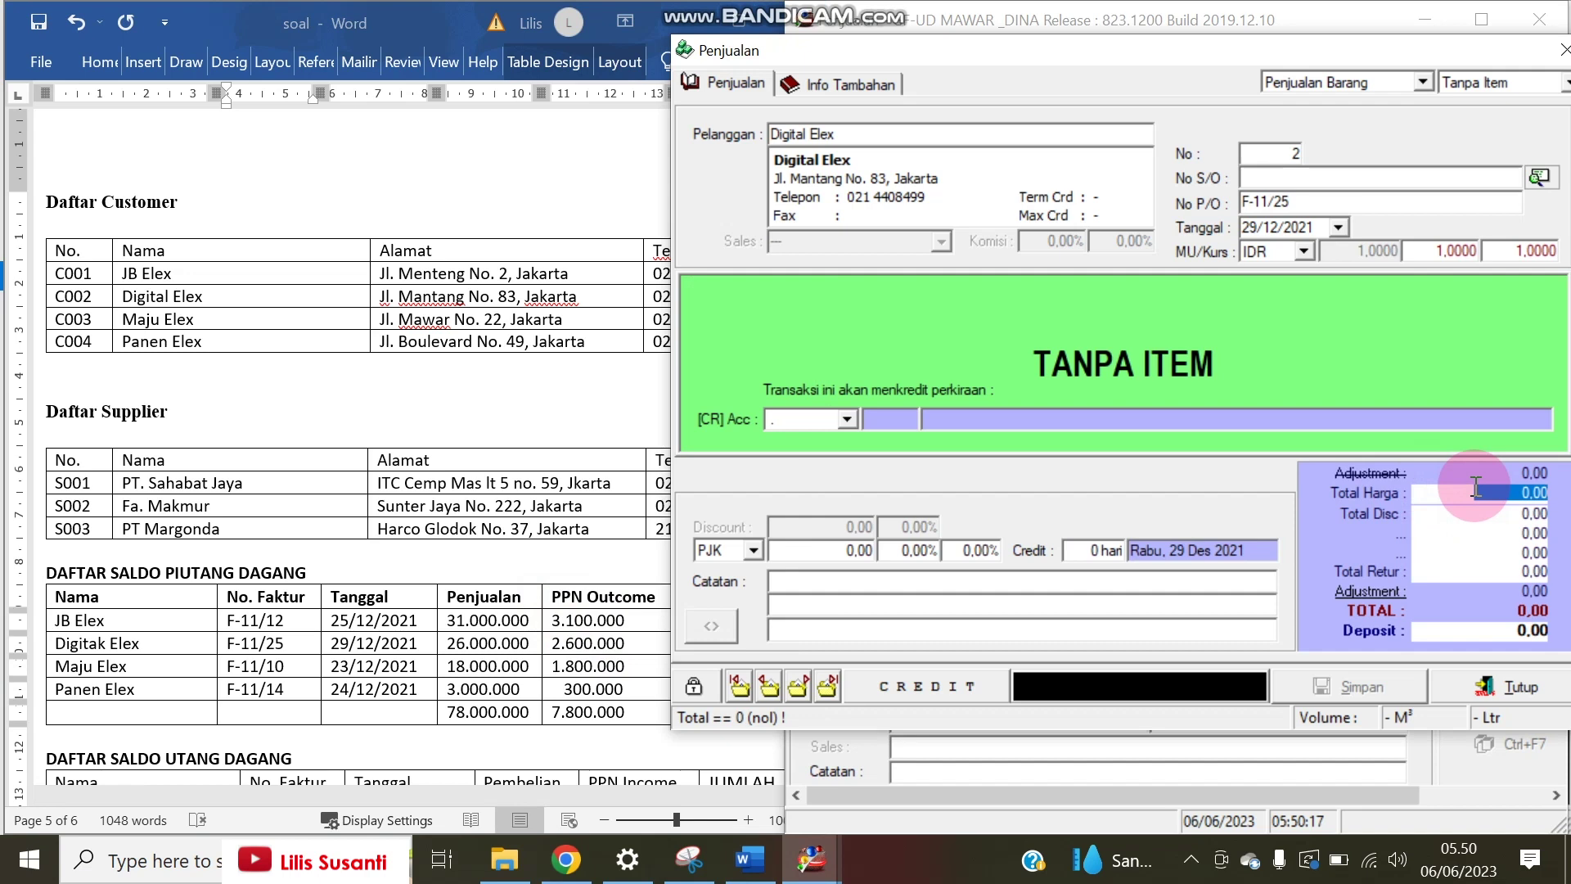
{"action": "type", "text": "28.600.000"}
{"action": "left_click", "coordinate": [1368, 684]}
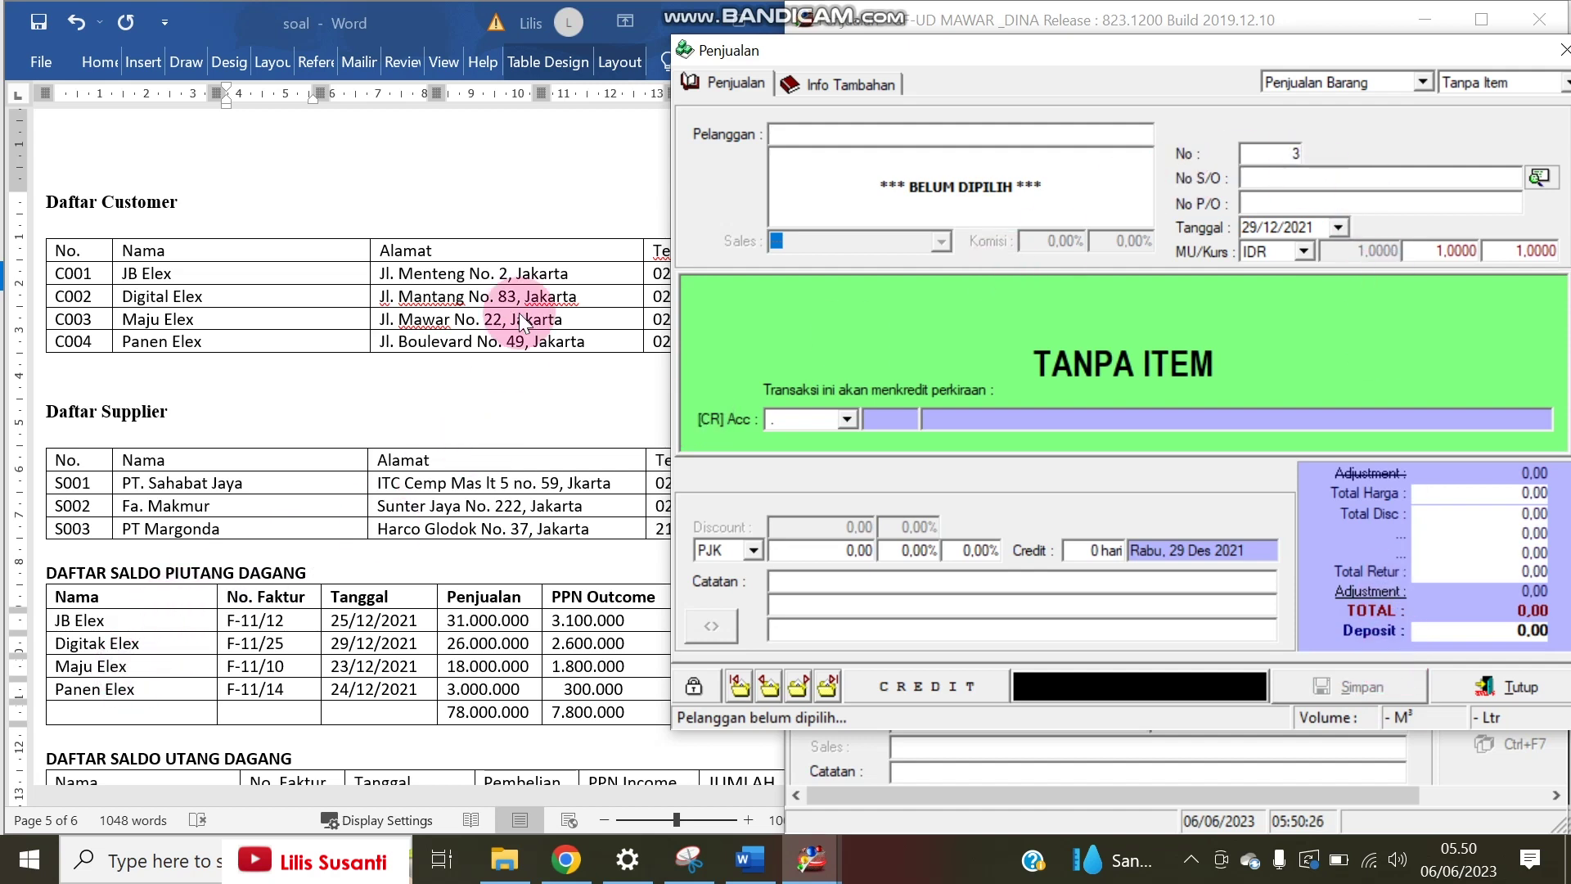
- Select Maju Elex as the Pelanggan for the third sales entry
{"action": "type", "text": "m"}
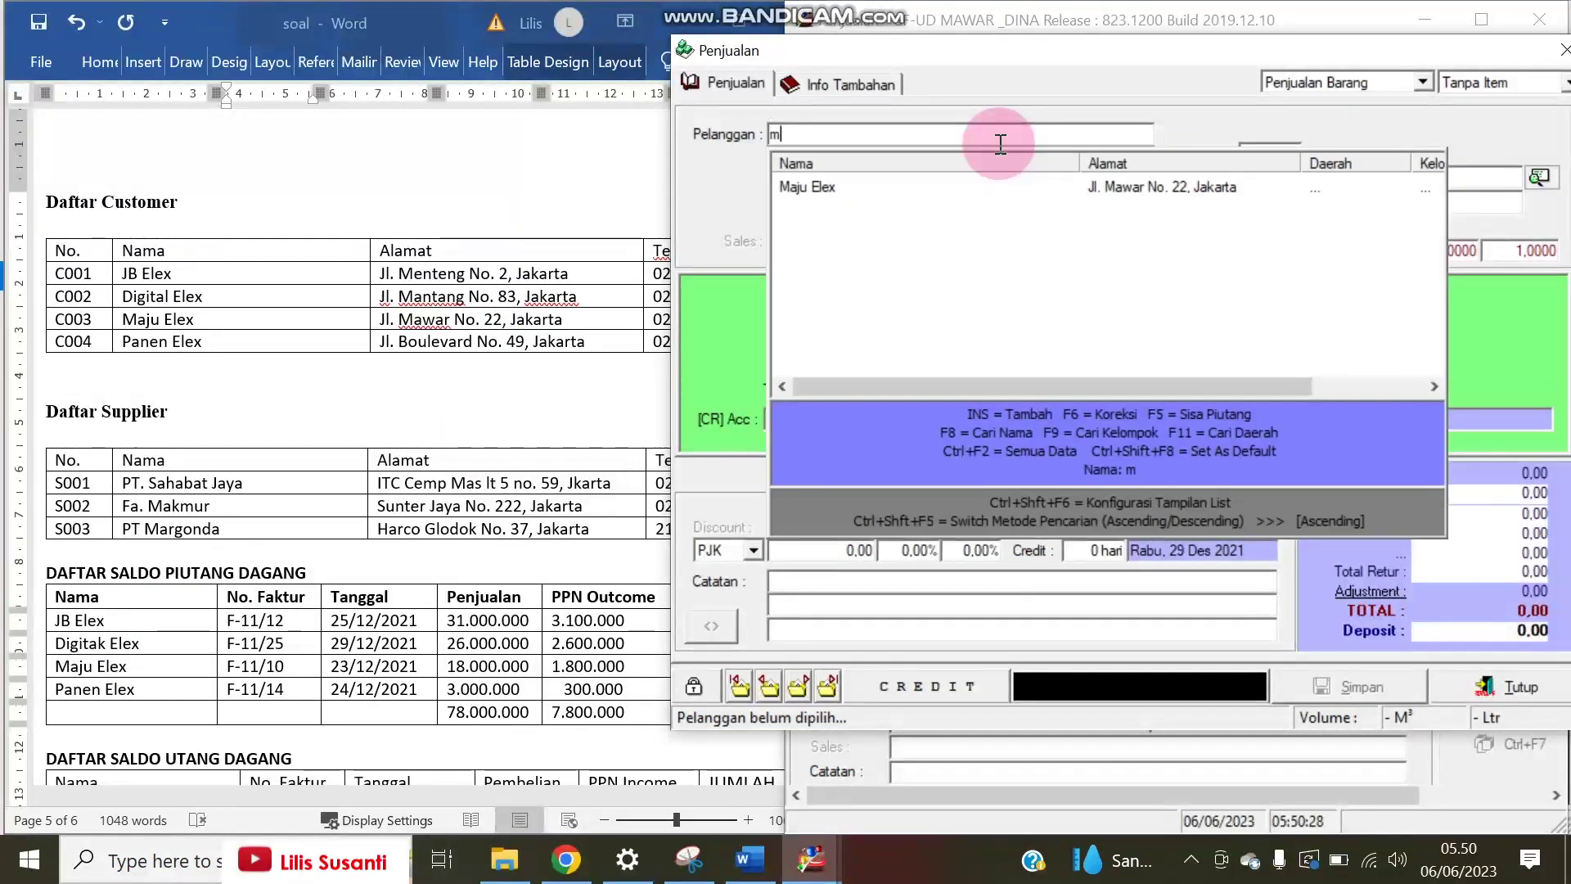
{"action": "key", "text": "Down"}
{"action": "key", "text": "Return"}
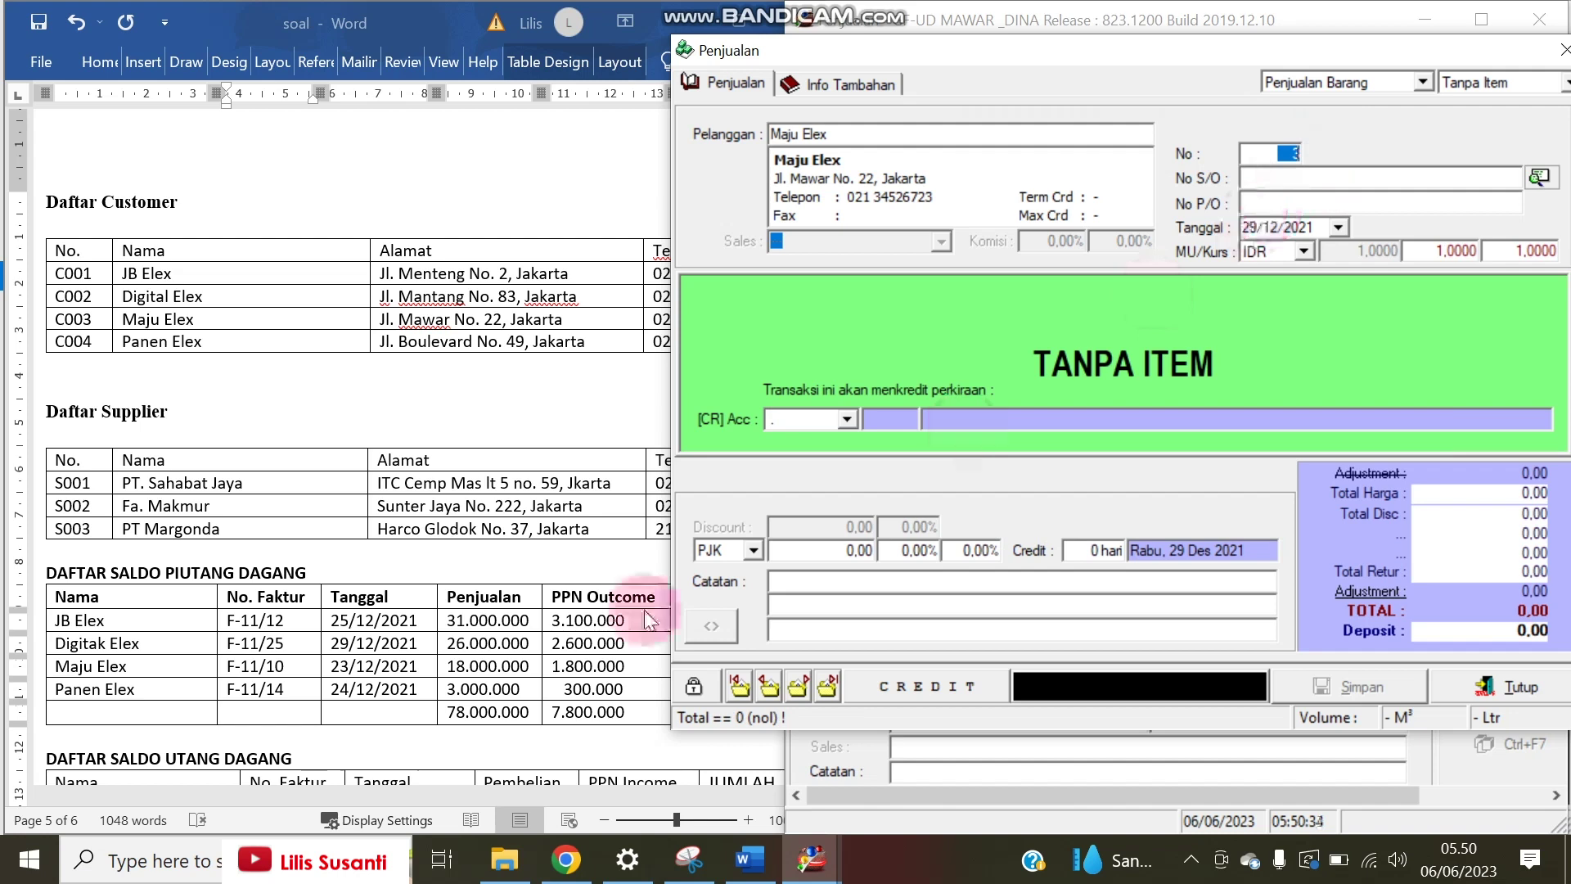
- Copy Maju Elex's invoice number from the receivables table into No P/O and set the transaction date to 23/12/2021
{"action": "left_click", "coordinate": [296, 664]}
{"action": "left_click_drag", "start_coordinate": [291, 671], "coordinate": [232, 666]}
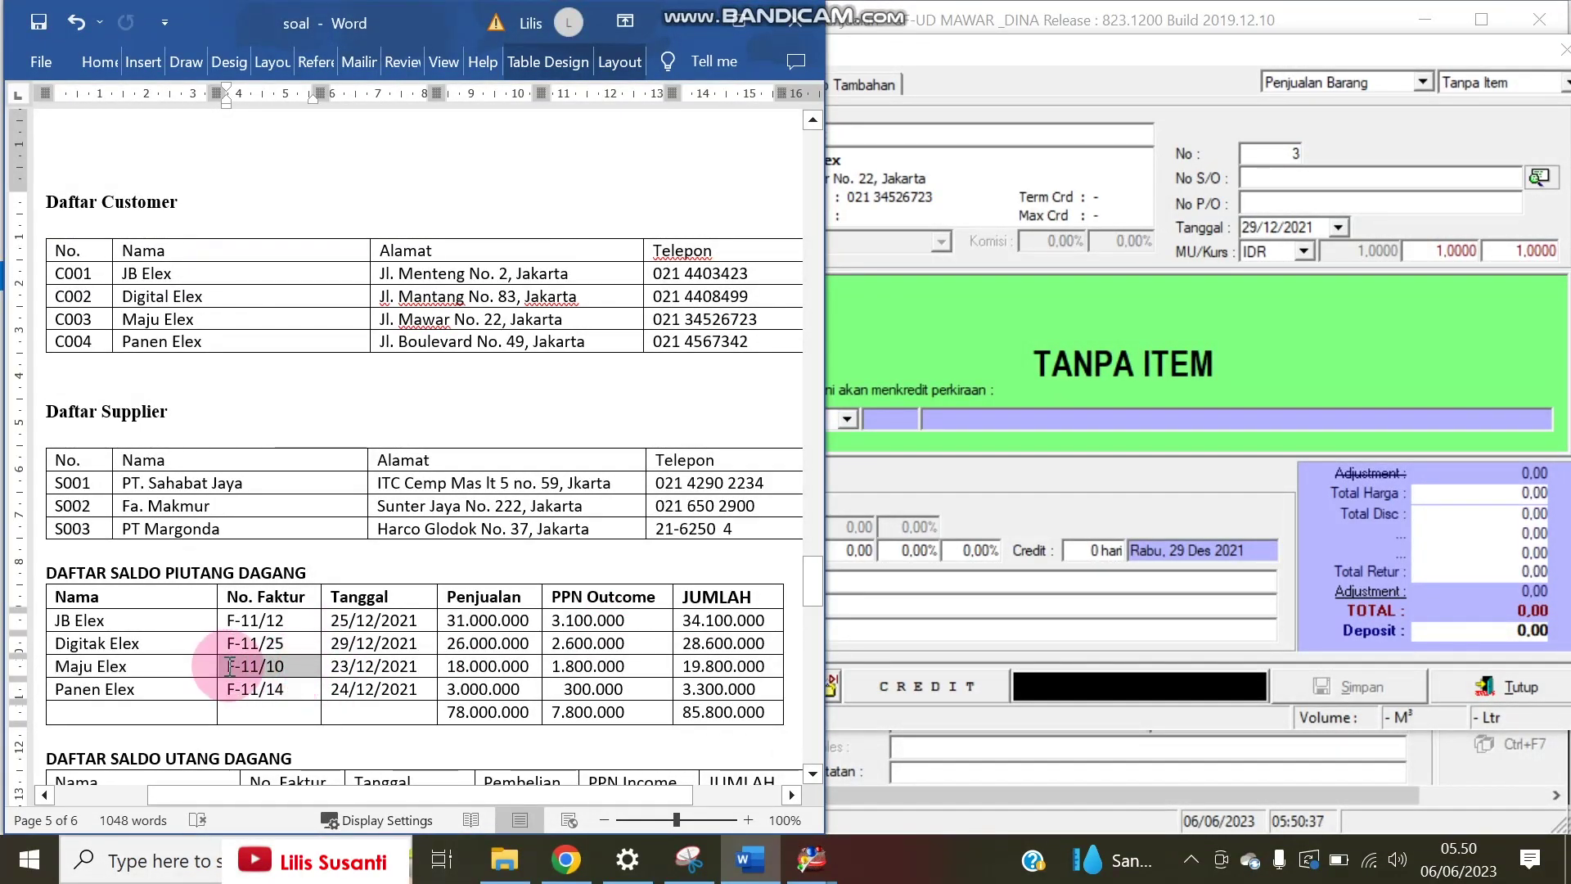
{"action": "key", "text": "ctrl+c"}
{"action": "left_click", "coordinate": [1290, 187]}
{"action": "left_click", "coordinate": [1268, 203]}
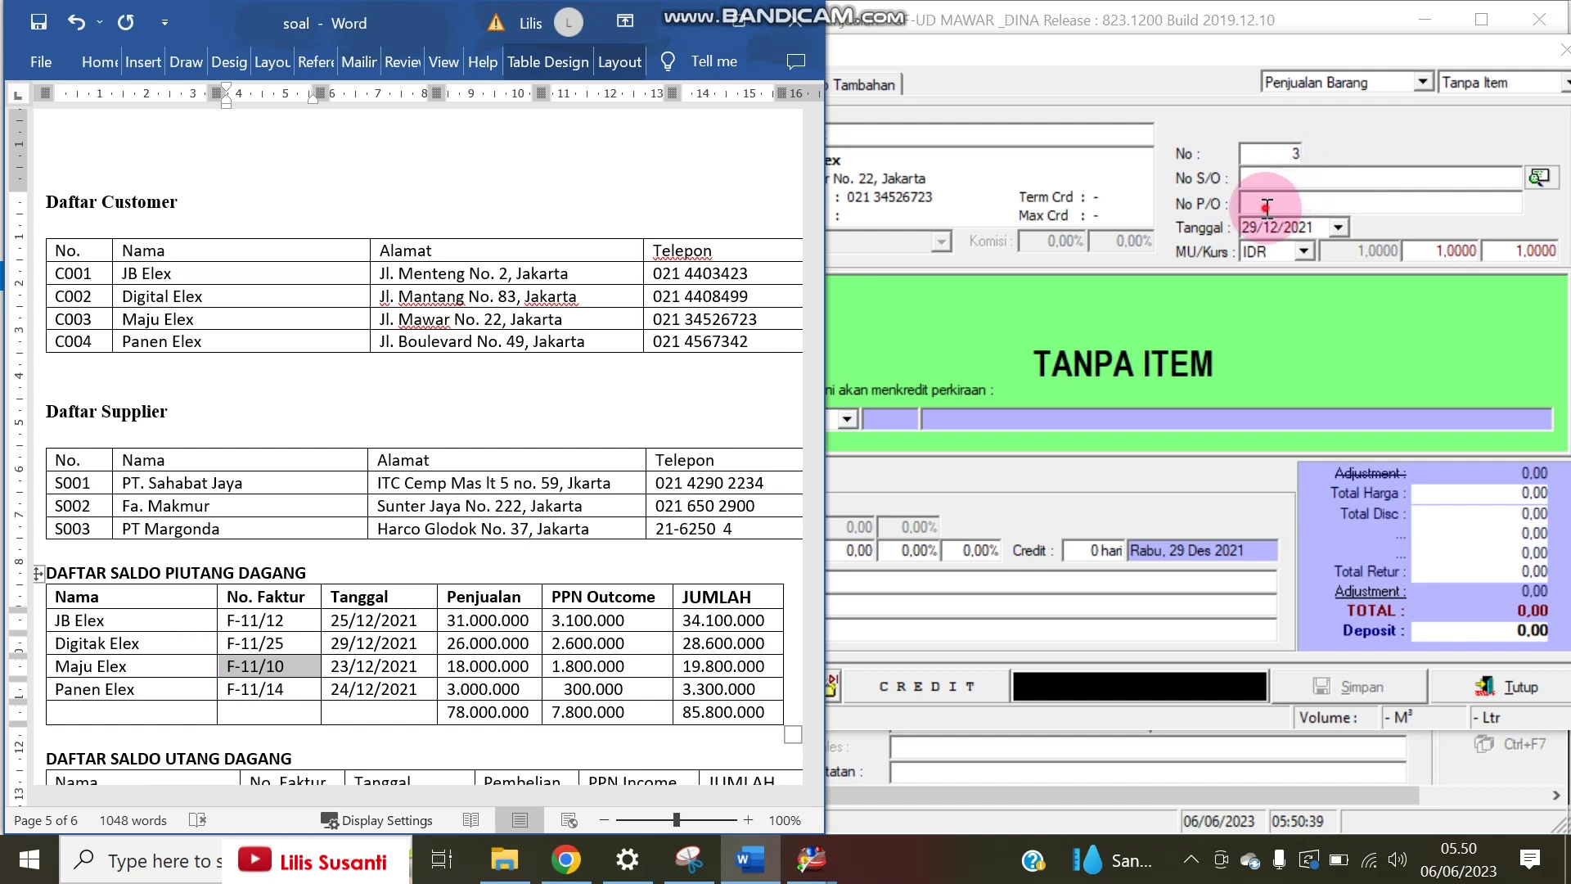
{"action": "key", "text": "ctrl+v"}
{"action": "key", "text": "Tab"}
{"action": "type", "text": "23/12/202"}
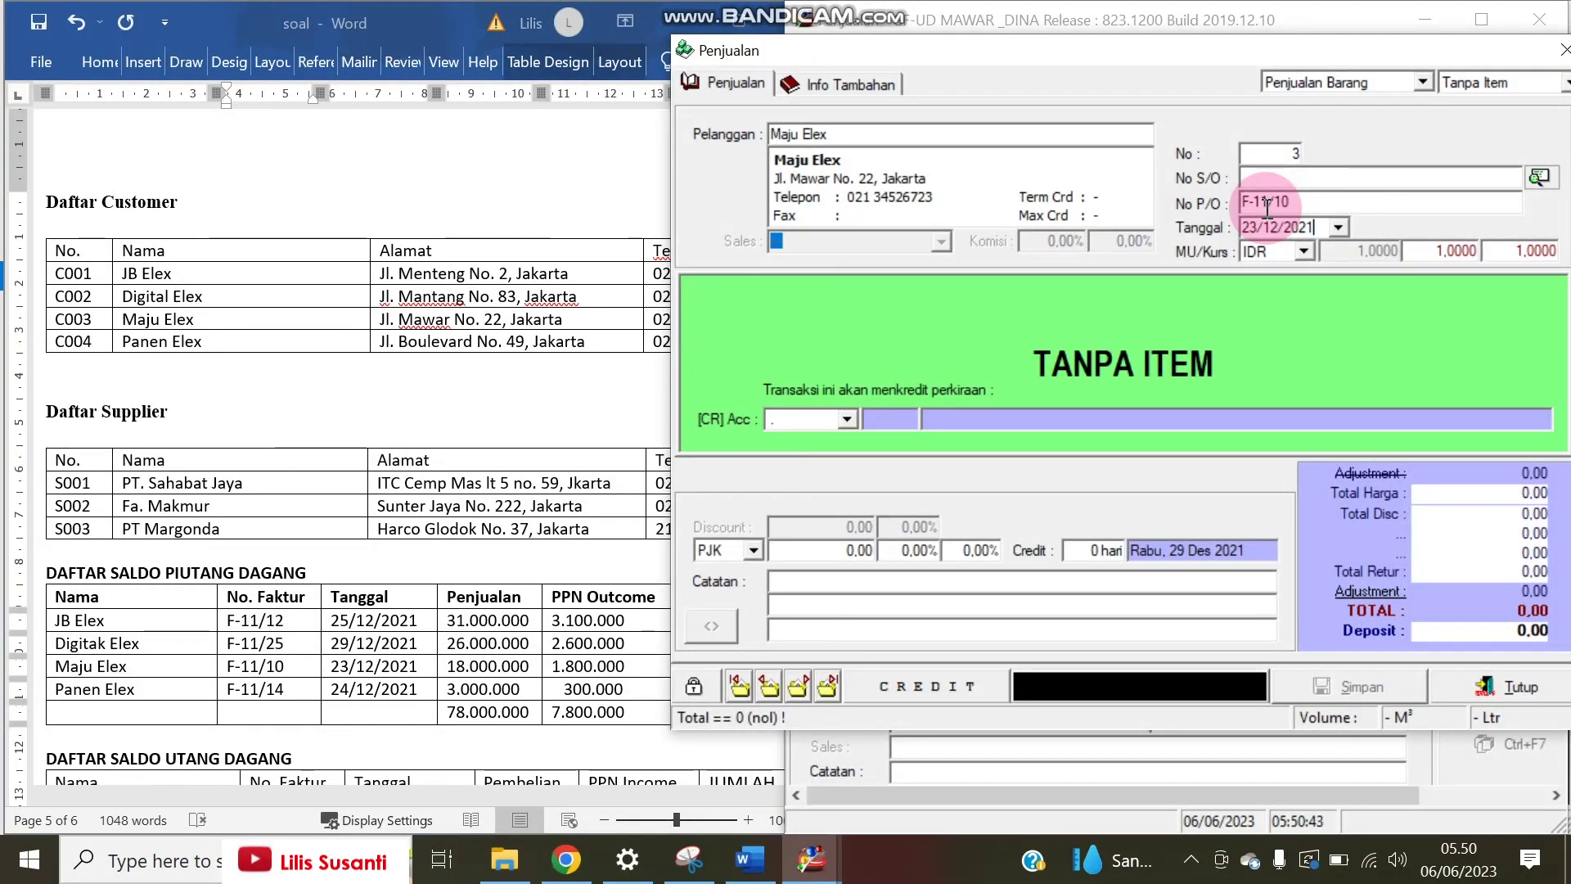
{"action": "type", "text": "1"}
- Enter Maju Elex's JUMLAH amount of 19.800.000 as the Total Harga and save the transaction
{"action": "left_click", "coordinate": [1456, 504]}
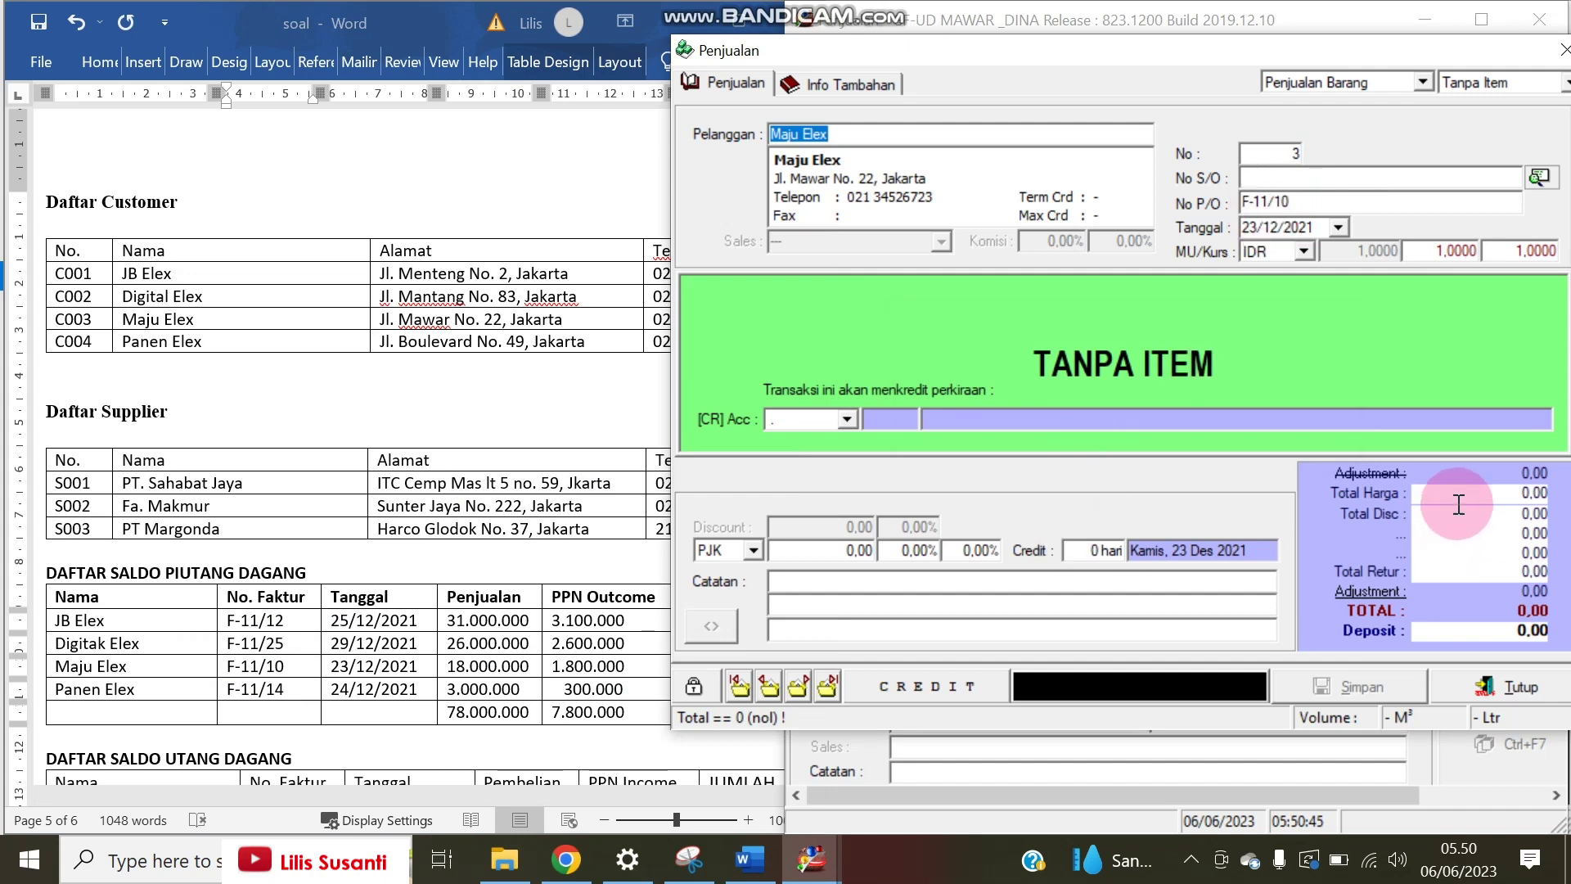
{"action": "left_click", "coordinate": [750, 859]}
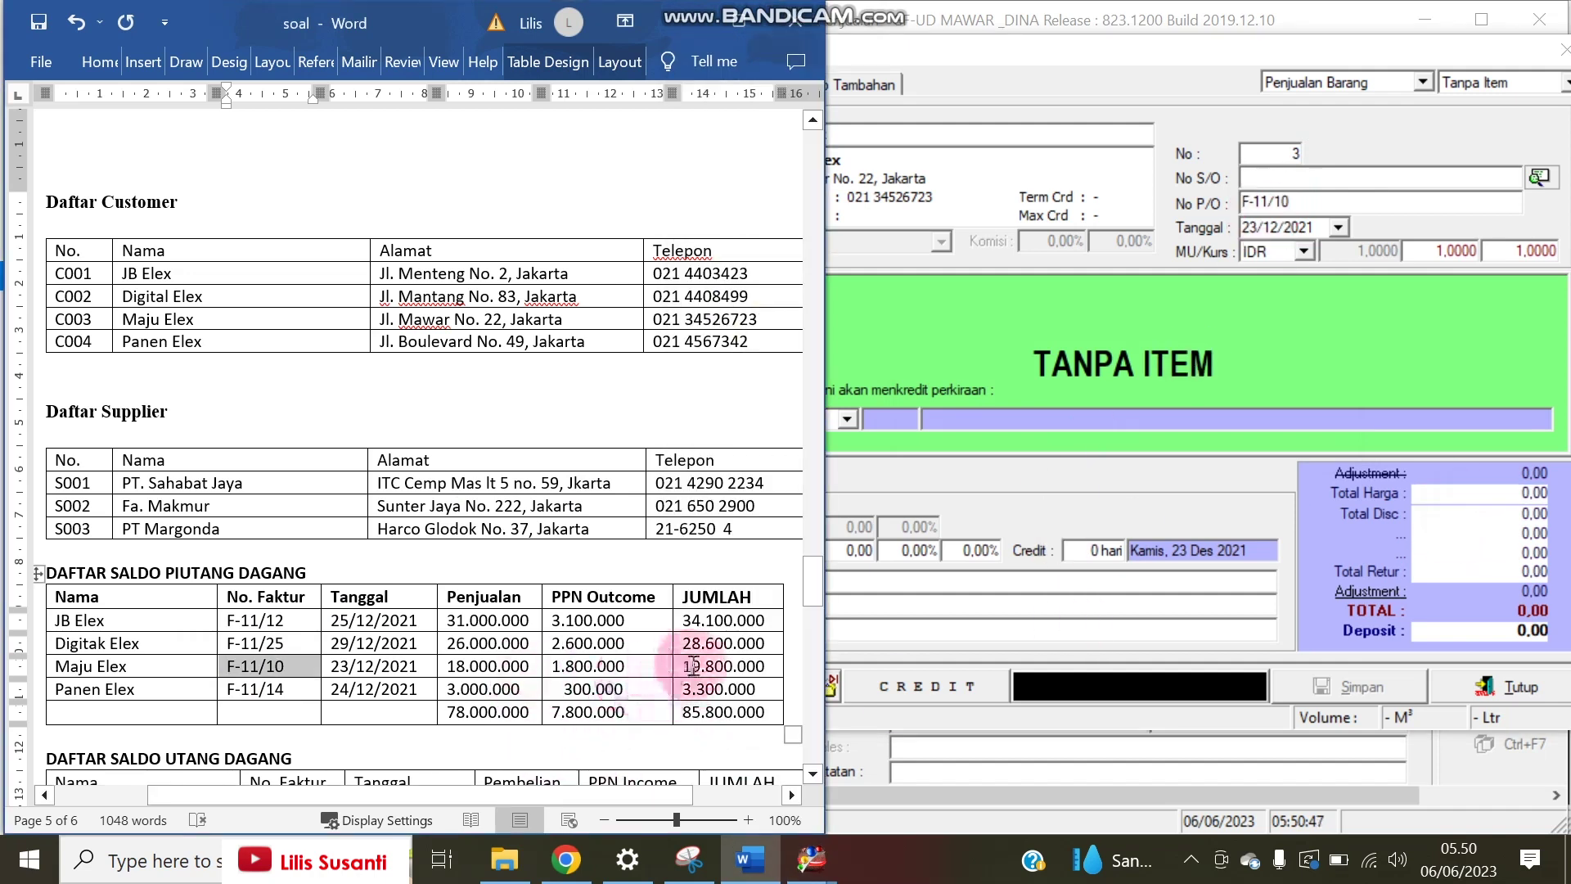
{"action": "left_click", "coordinate": [1445, 486]}
{"action": "type", "text": "19.800.00"}
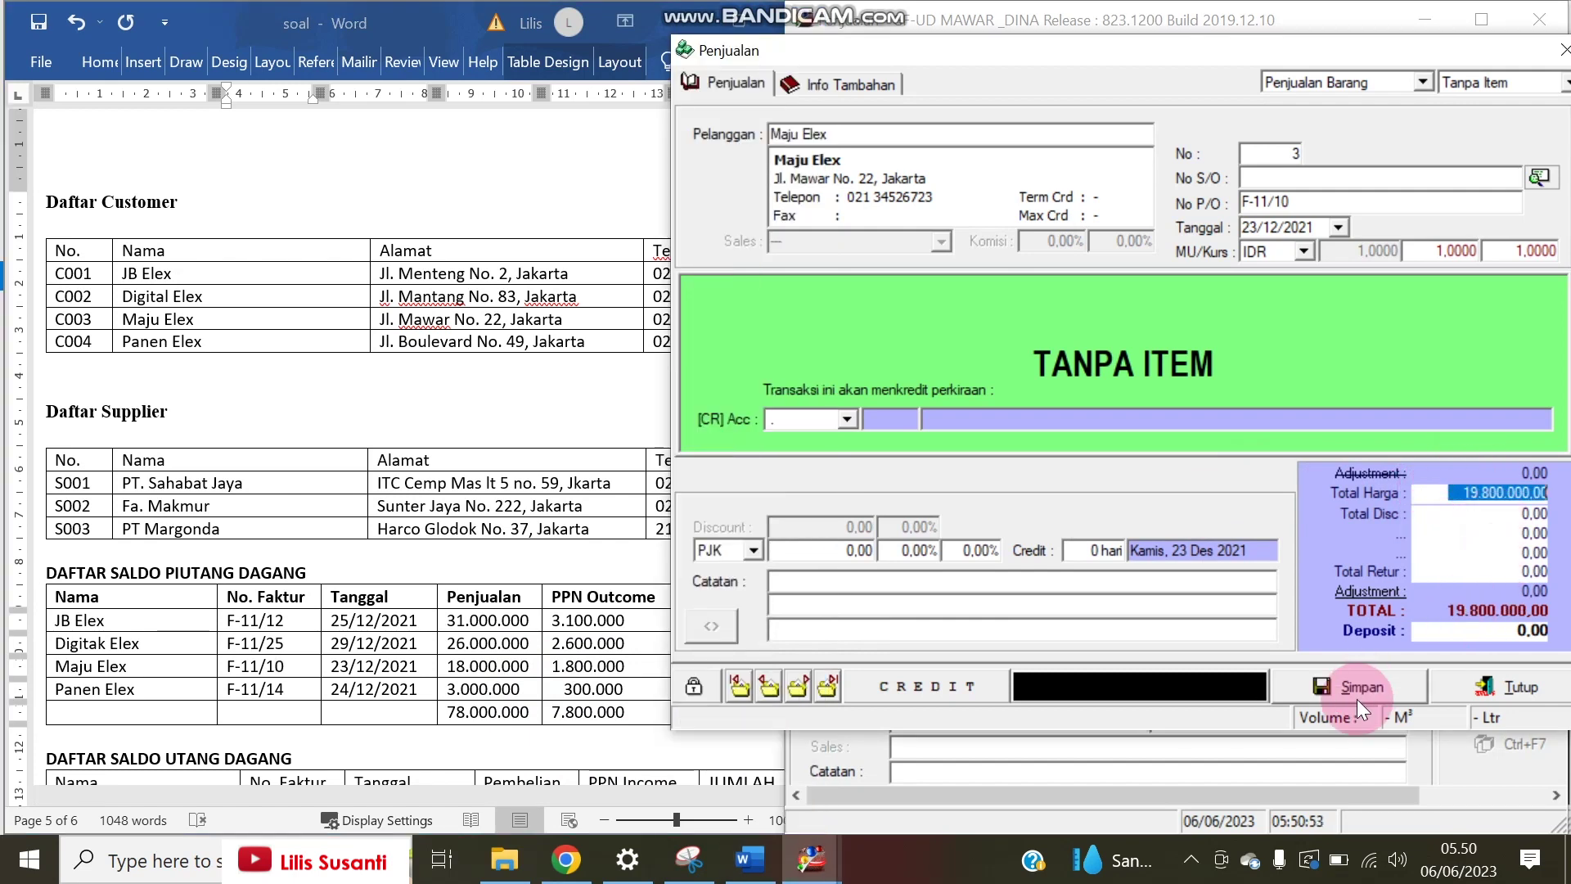
{"action": "left_click", "coordinate": [1358, 691]}
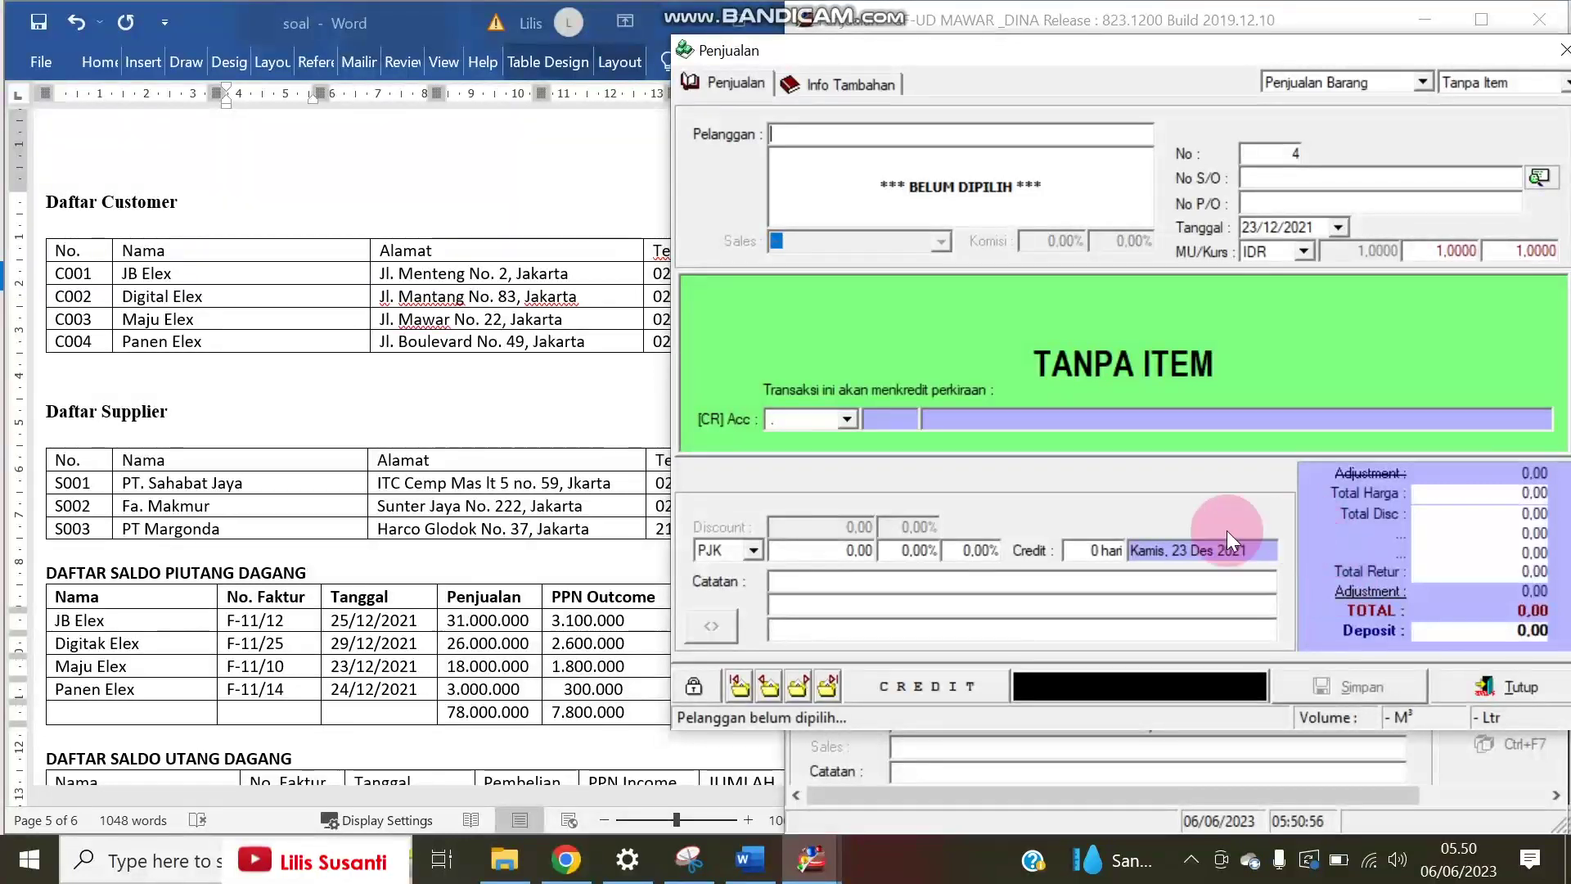
- Copy Panen Elex's invoice number from the receivables table and select Panen Elex as the Pelanggan for the fourth sales entry
{"action": "left_click", "coordinate": [303, 670]}
{"action": "left_click_drag", "start_coordinate": [303, 669], "coordinate": [259, 689]}
{"action": "double_click", "coordinate": [259, 689]}
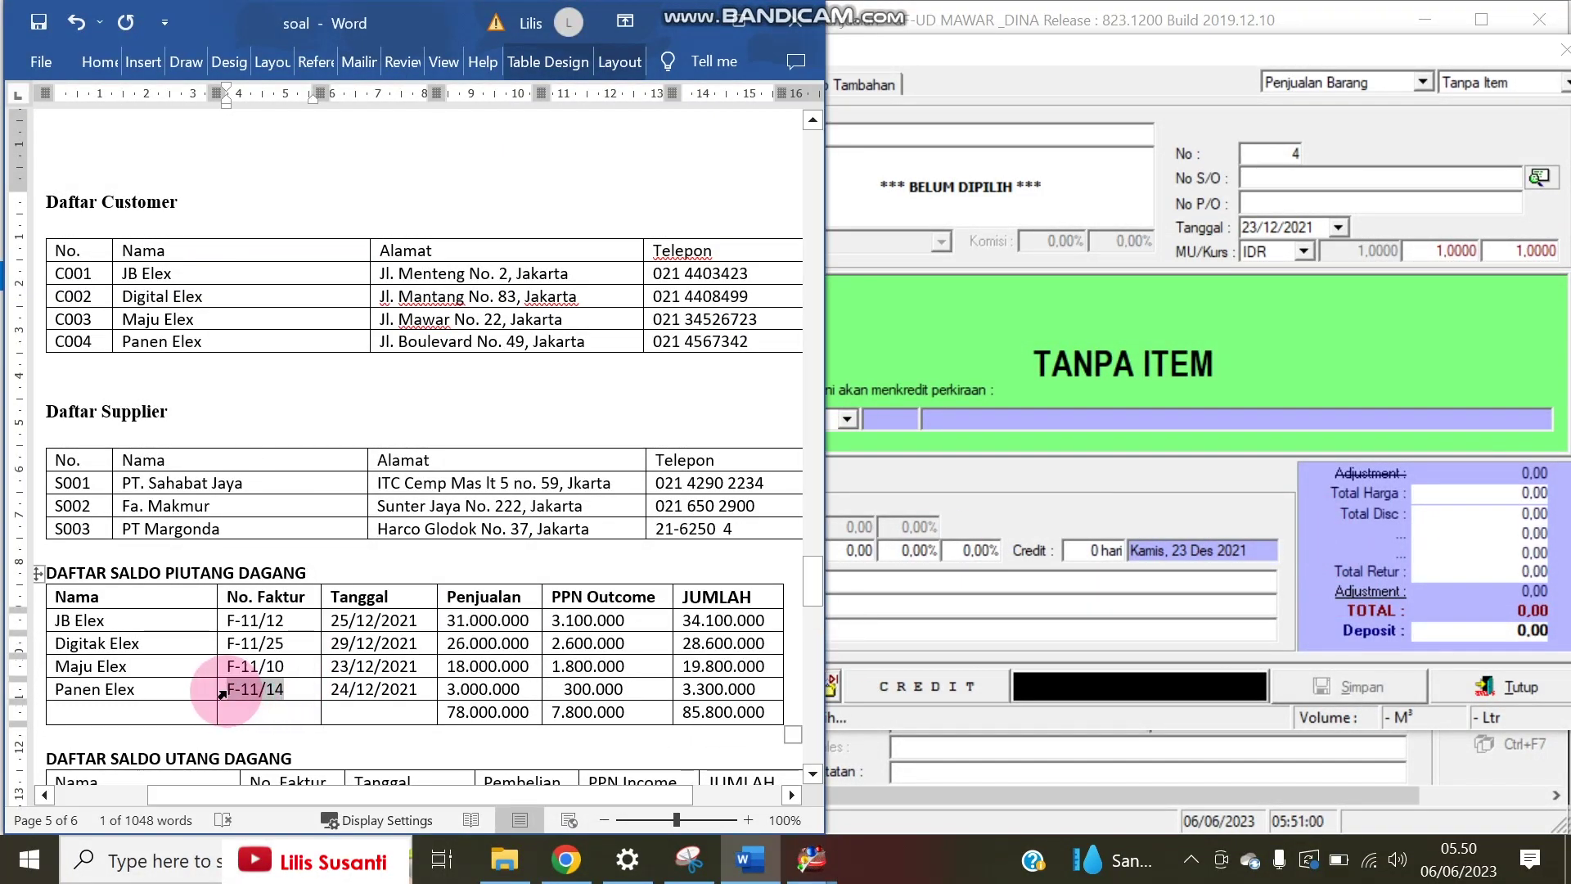
{"action": "left_click", "coordinate": [1023, 172]}
{"action": "left_click", "coordinate": [1038, 134]}
{"action": "type", "text": "pa"}
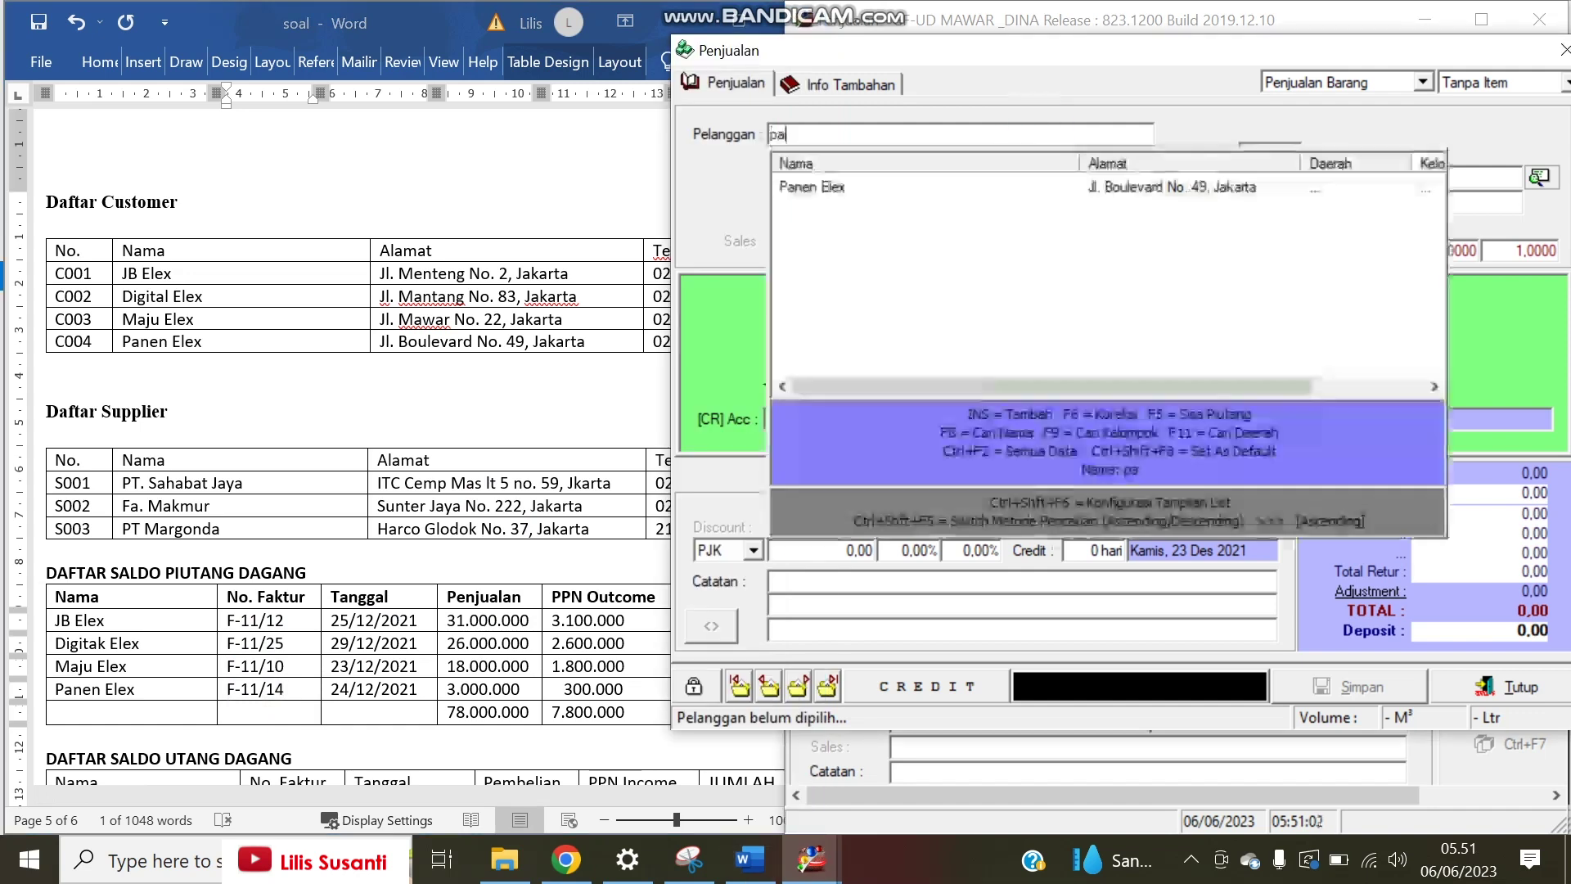
{"action": "left_click", "coordinate": [1037, 134]}
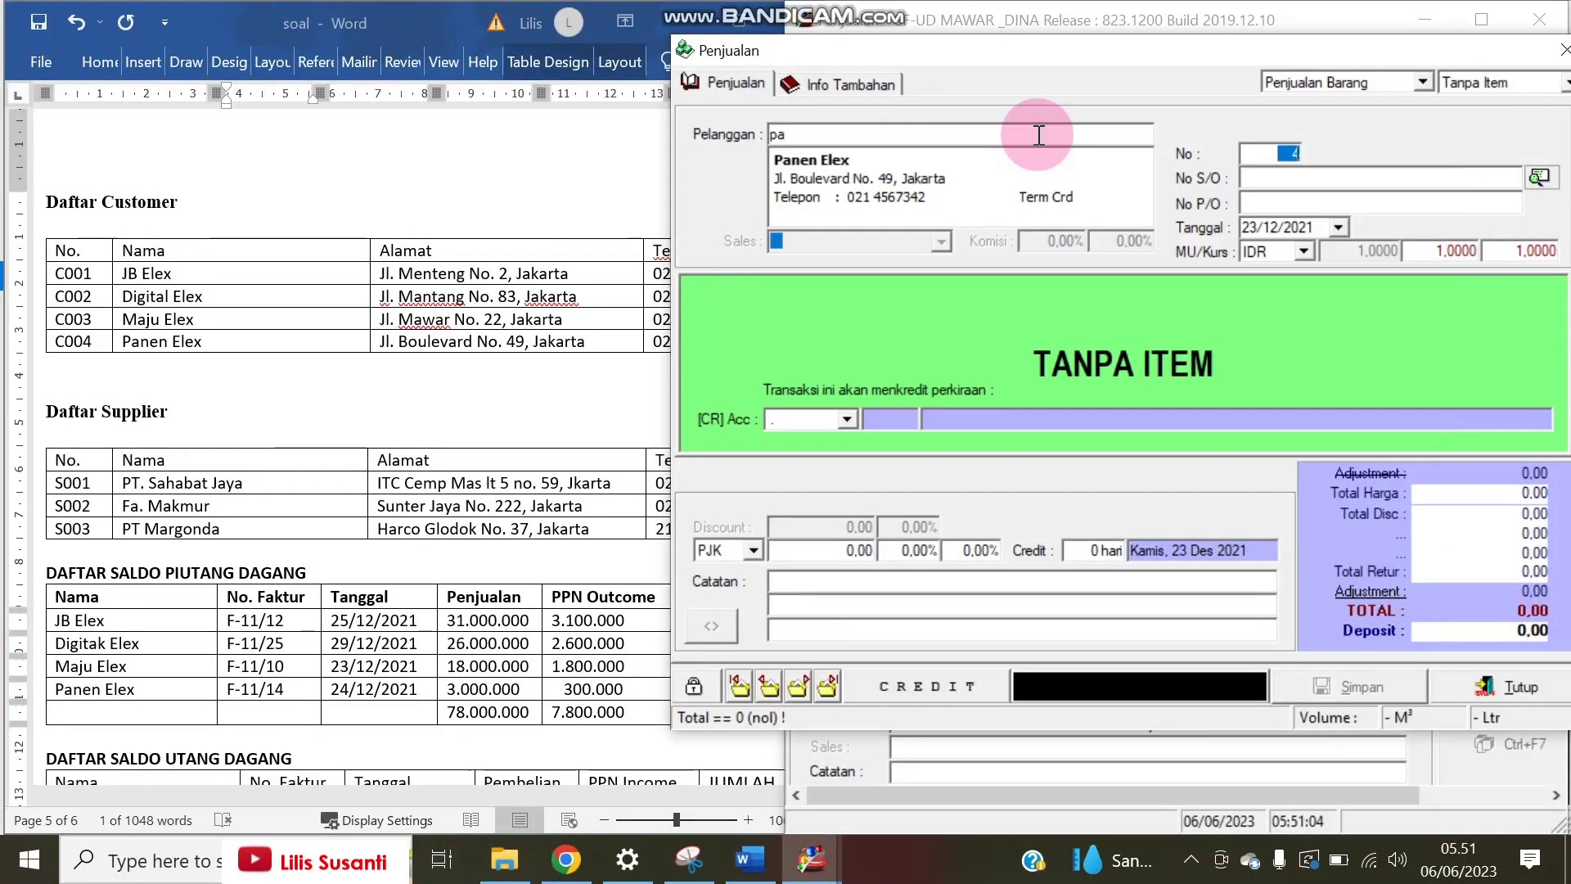
- Paste the copied invoice number into No P/O and set Panen Elex's transaction date to 24/12/2021
{"action": "left_click", "coordinate": [1165, 183]}
{"action": "key", "text": "Tab"}
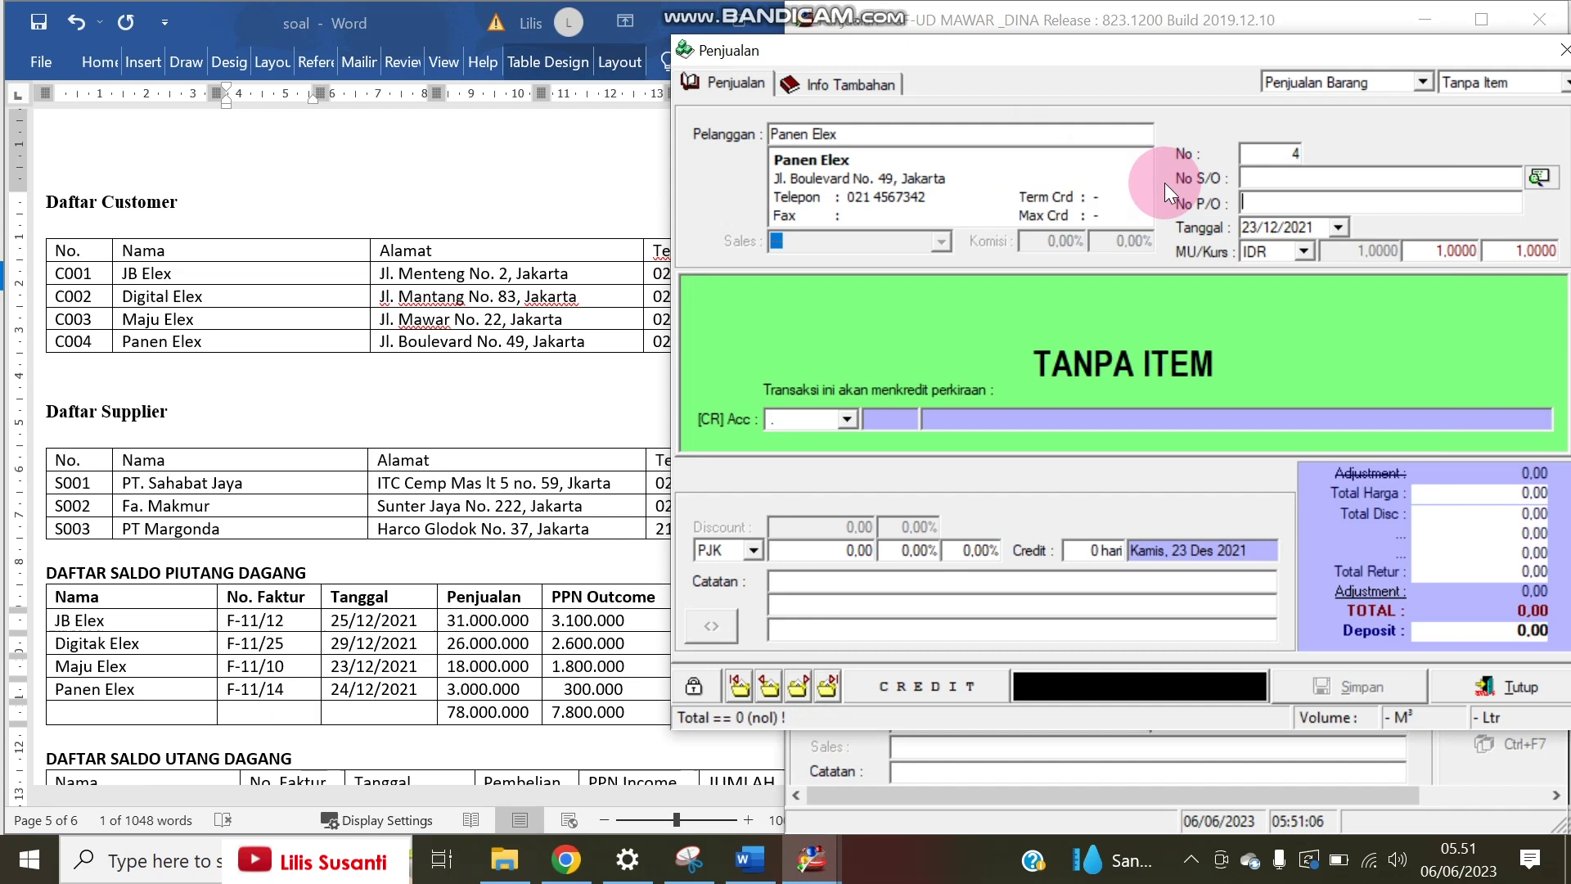
{"action": "key", "text": "ctrl+v"}
{"action": "key", "text": "Return"}
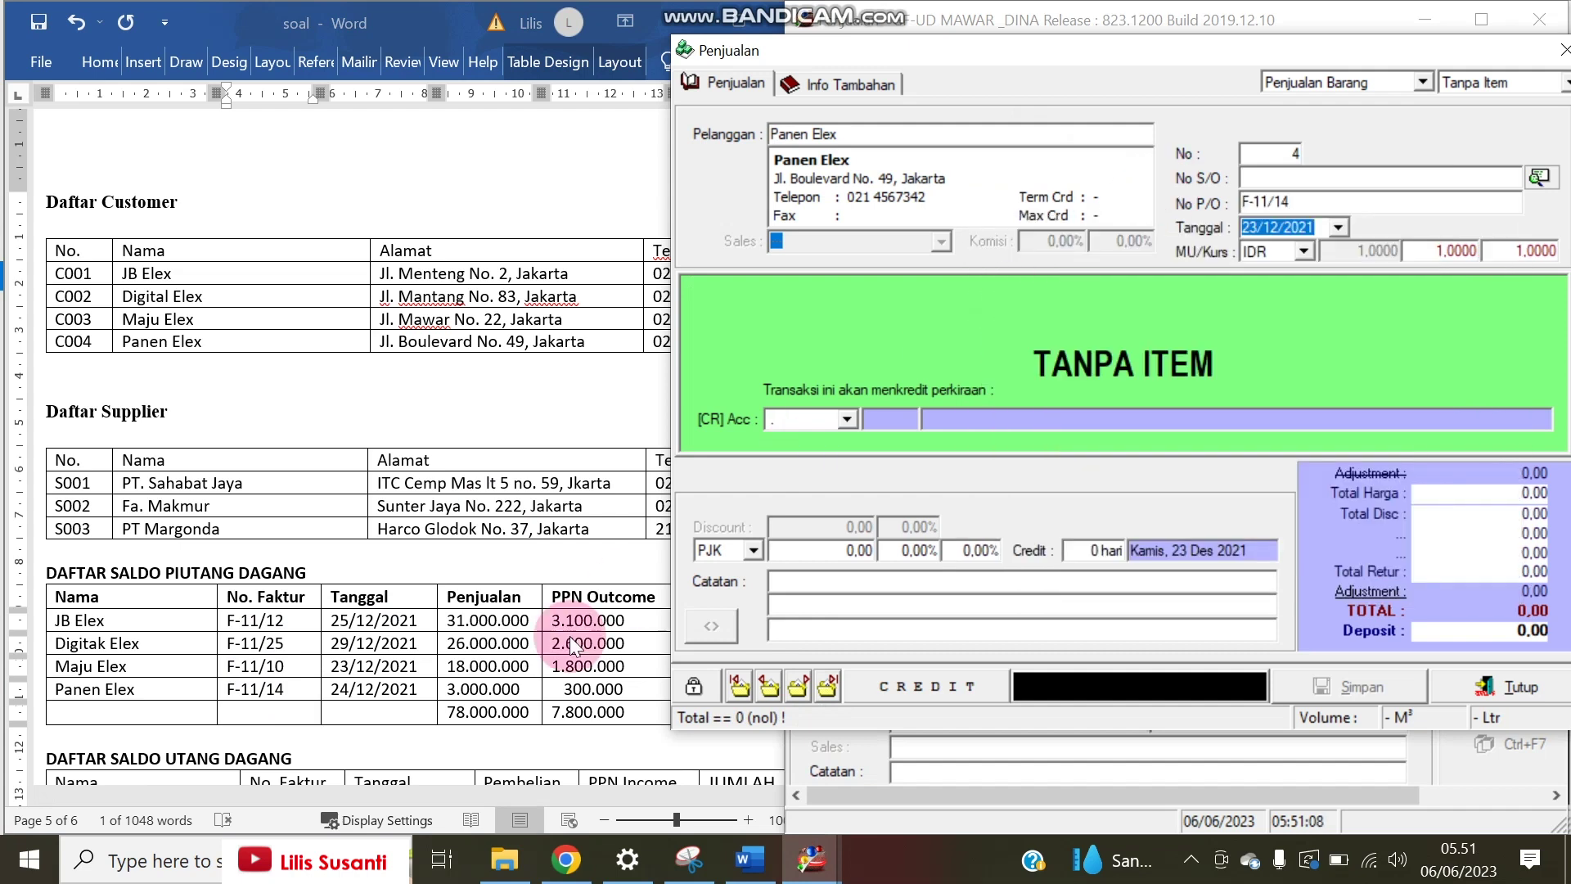
{"action": "left_click", "coordinate": [1250, 229]}
{"action": "type", "text": "24/12/20"}
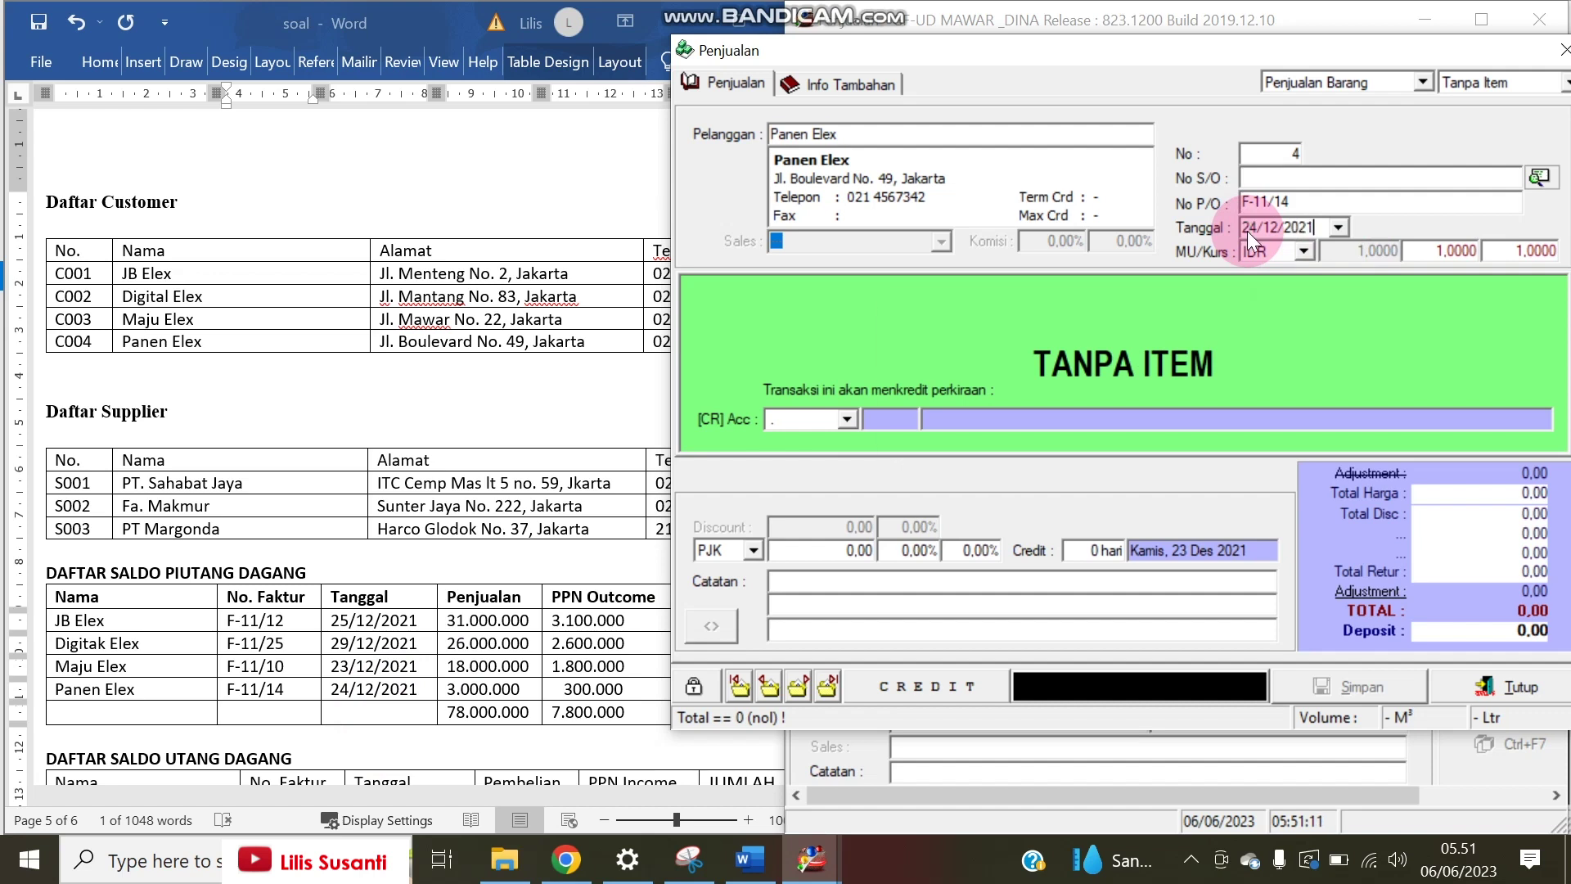
{"action": "type", "text": "21"}
{"action": "key", "text": "Return"}
- Enter Panen Elex's JUMLAH amount of 3.300.000 as the Total Harga and save the transaction
{"action": "left_click", "coordinate": [491, 691]}
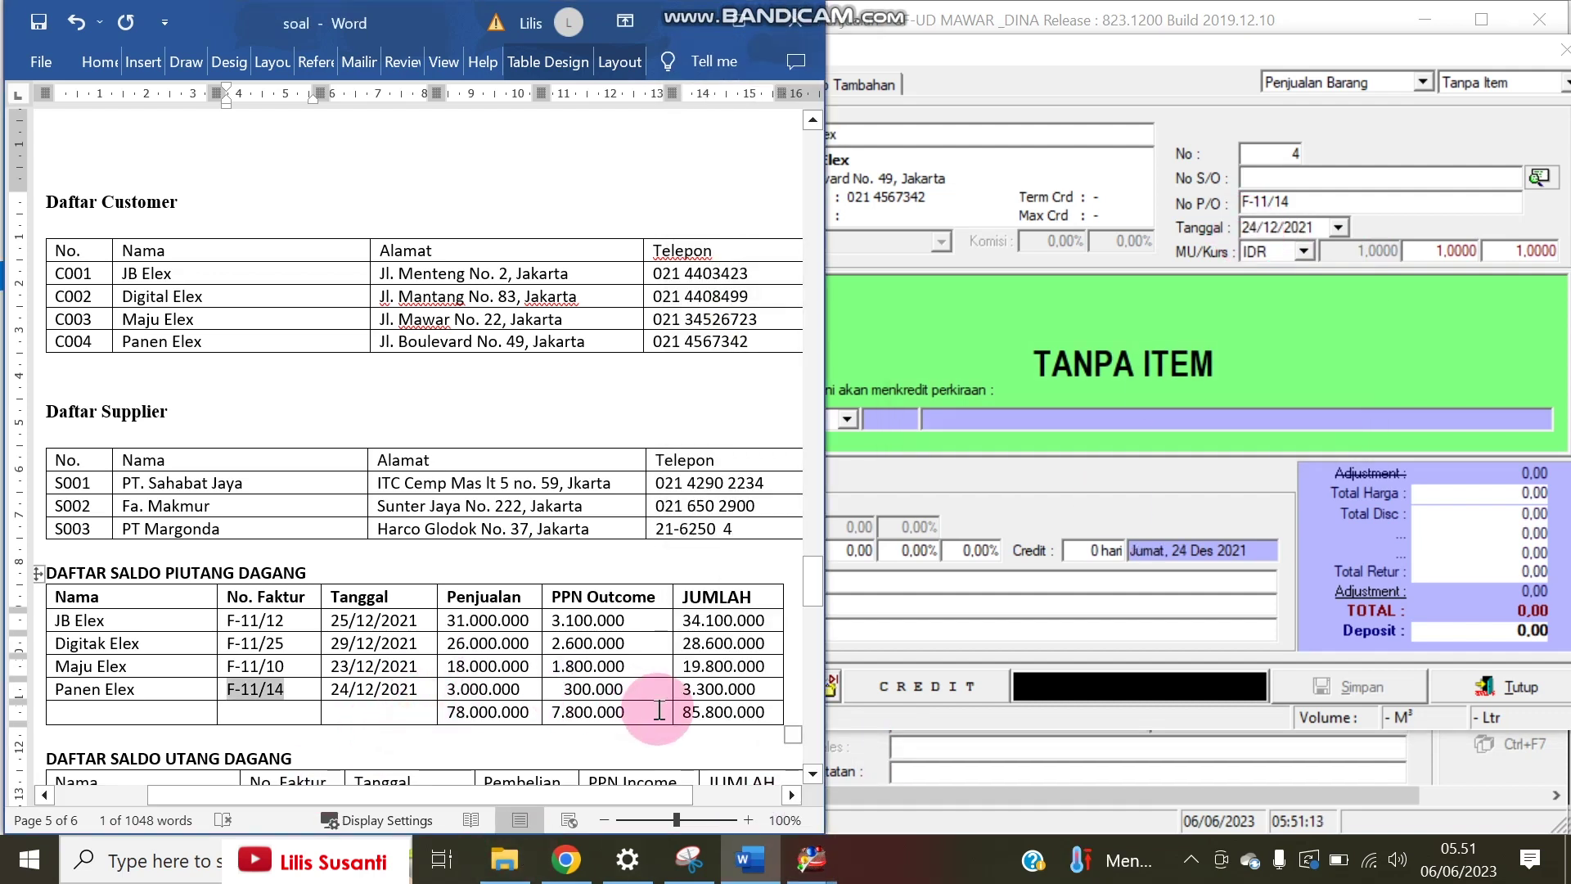
{"action": "left_click", "coordinate": [1522, 501]}
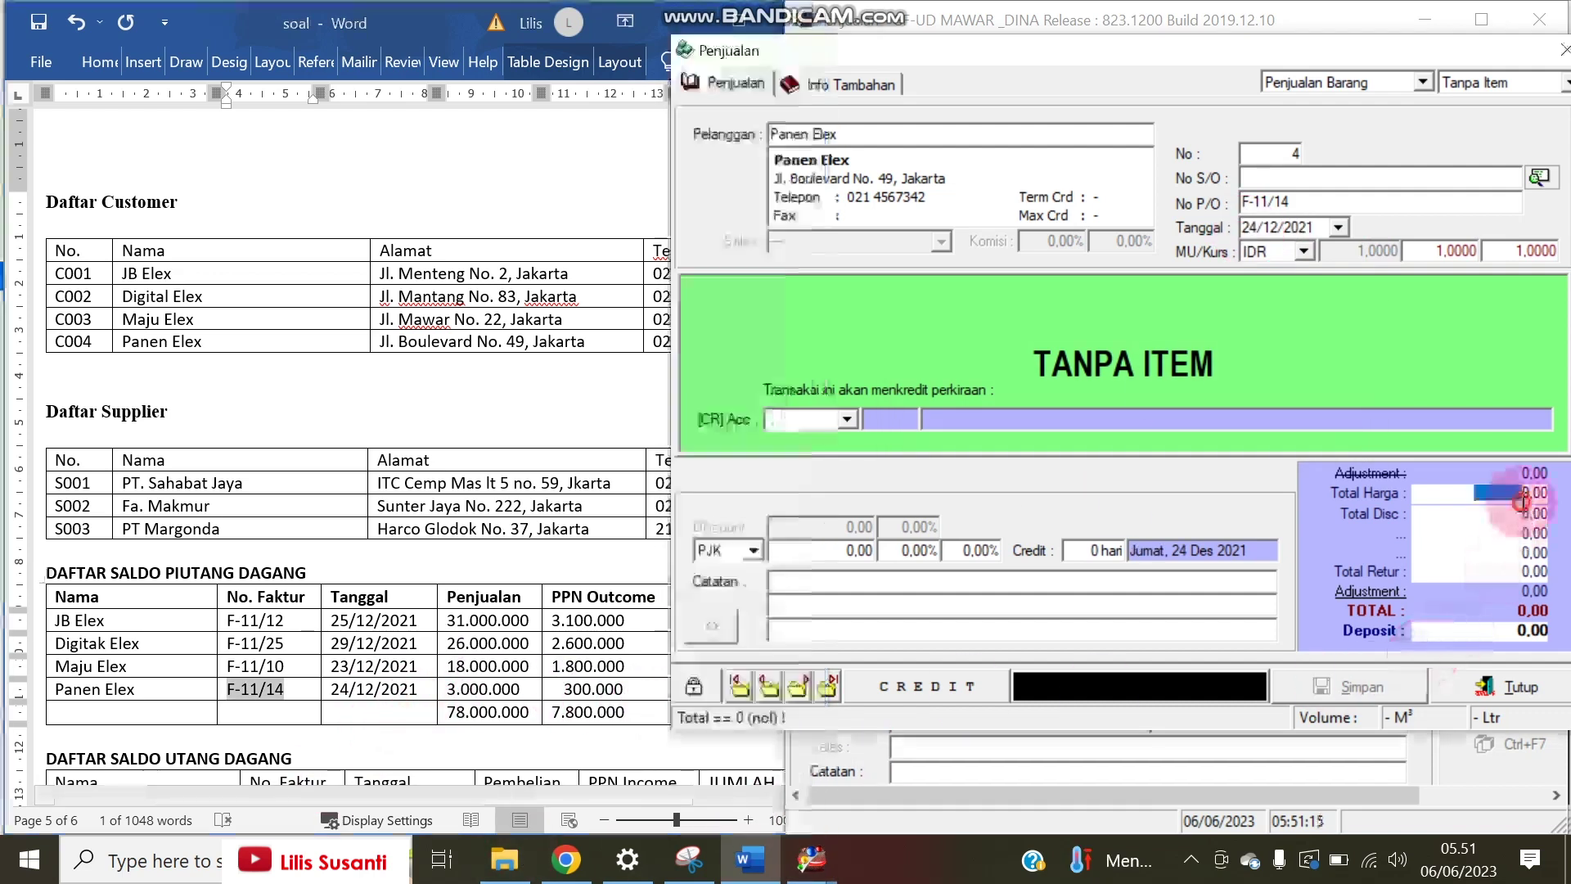
{"action": "type", "text": "33000"}
{"action": "key", "text": "Return"}
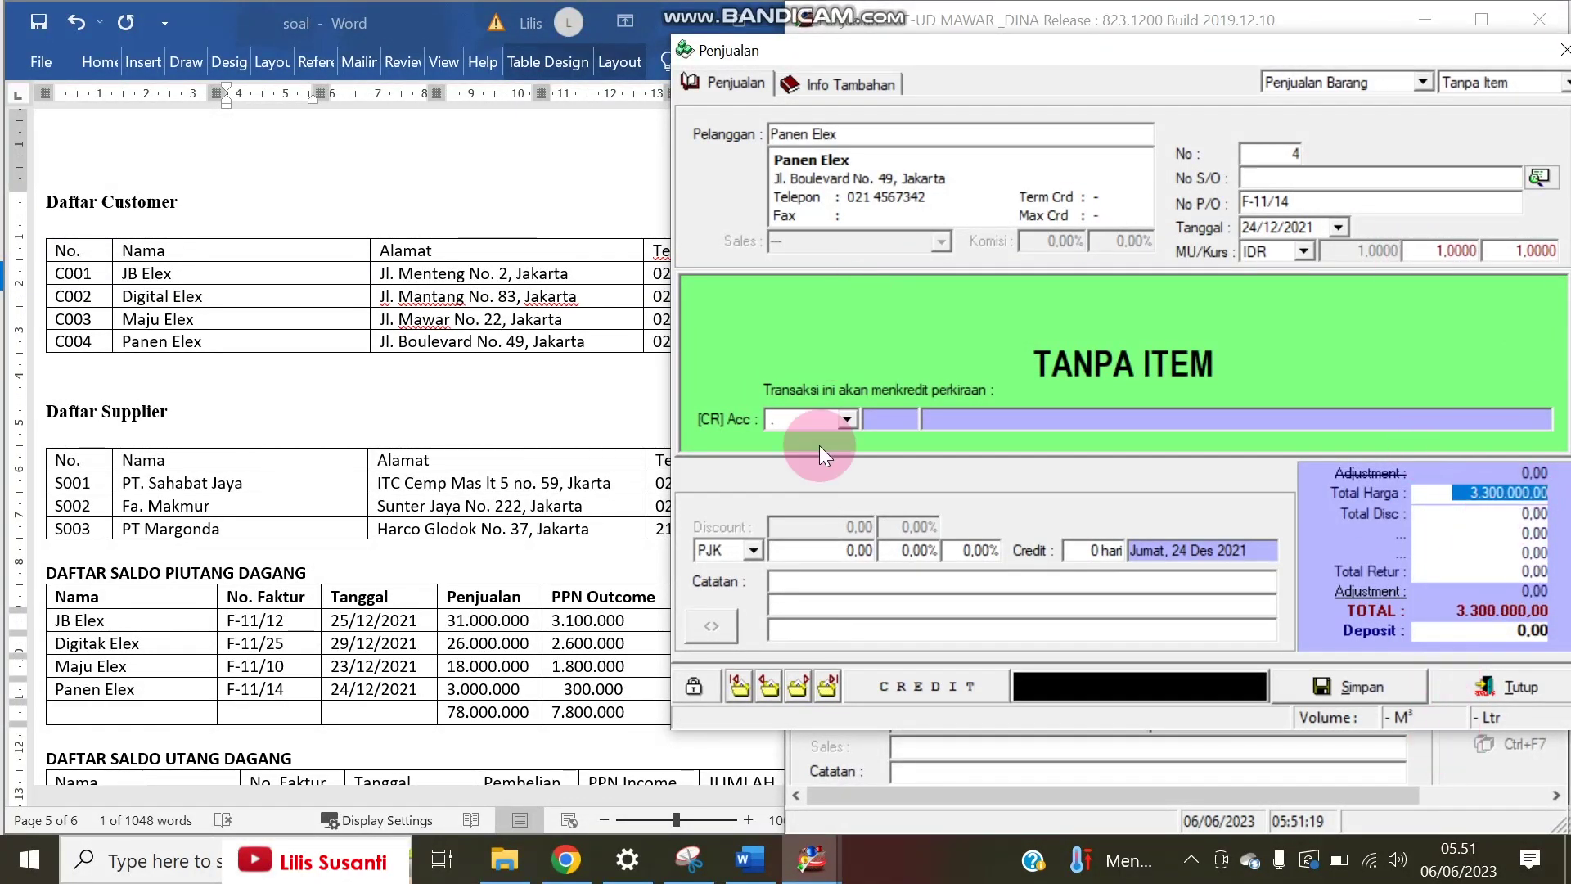
{"action": "left_click", "coordinate": [1342, 689]}
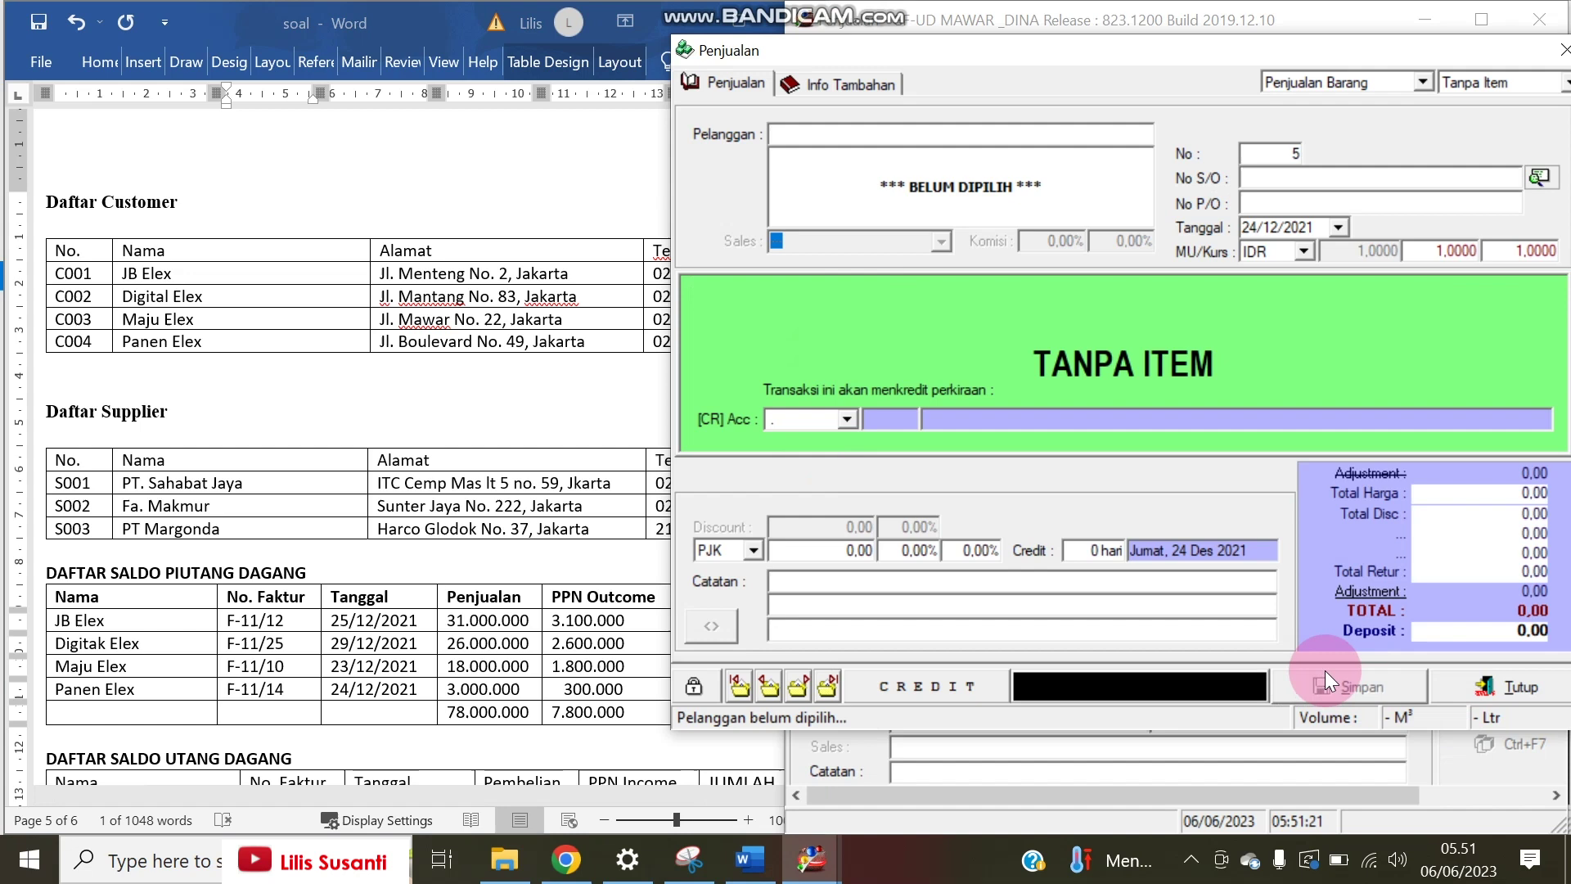
- Close the sales entry form and widen the Penjualan list to review the saved transactions, starting with JB Elex's
{"action": "left_click_drag", "start_coordinate": [1489, 53], "coordinate": [1377, 45]}
{"action": "left_click", "coordinate": [1327, 312]}
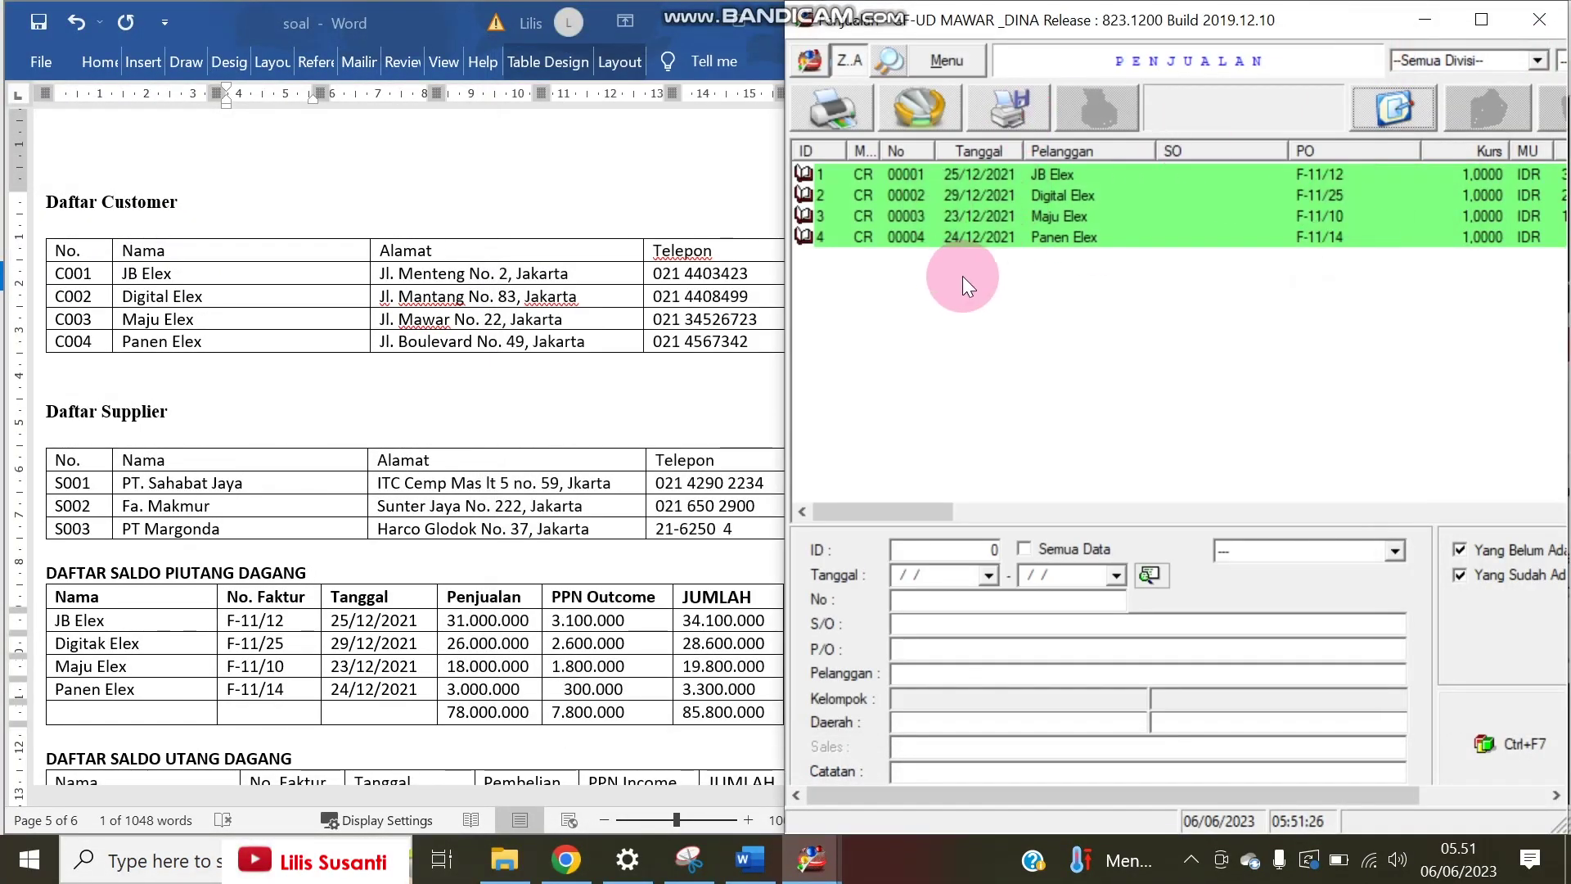
{"action": "left_click_drag", "start_coordinate": [784, 168], "coordinate": [270, 108]}
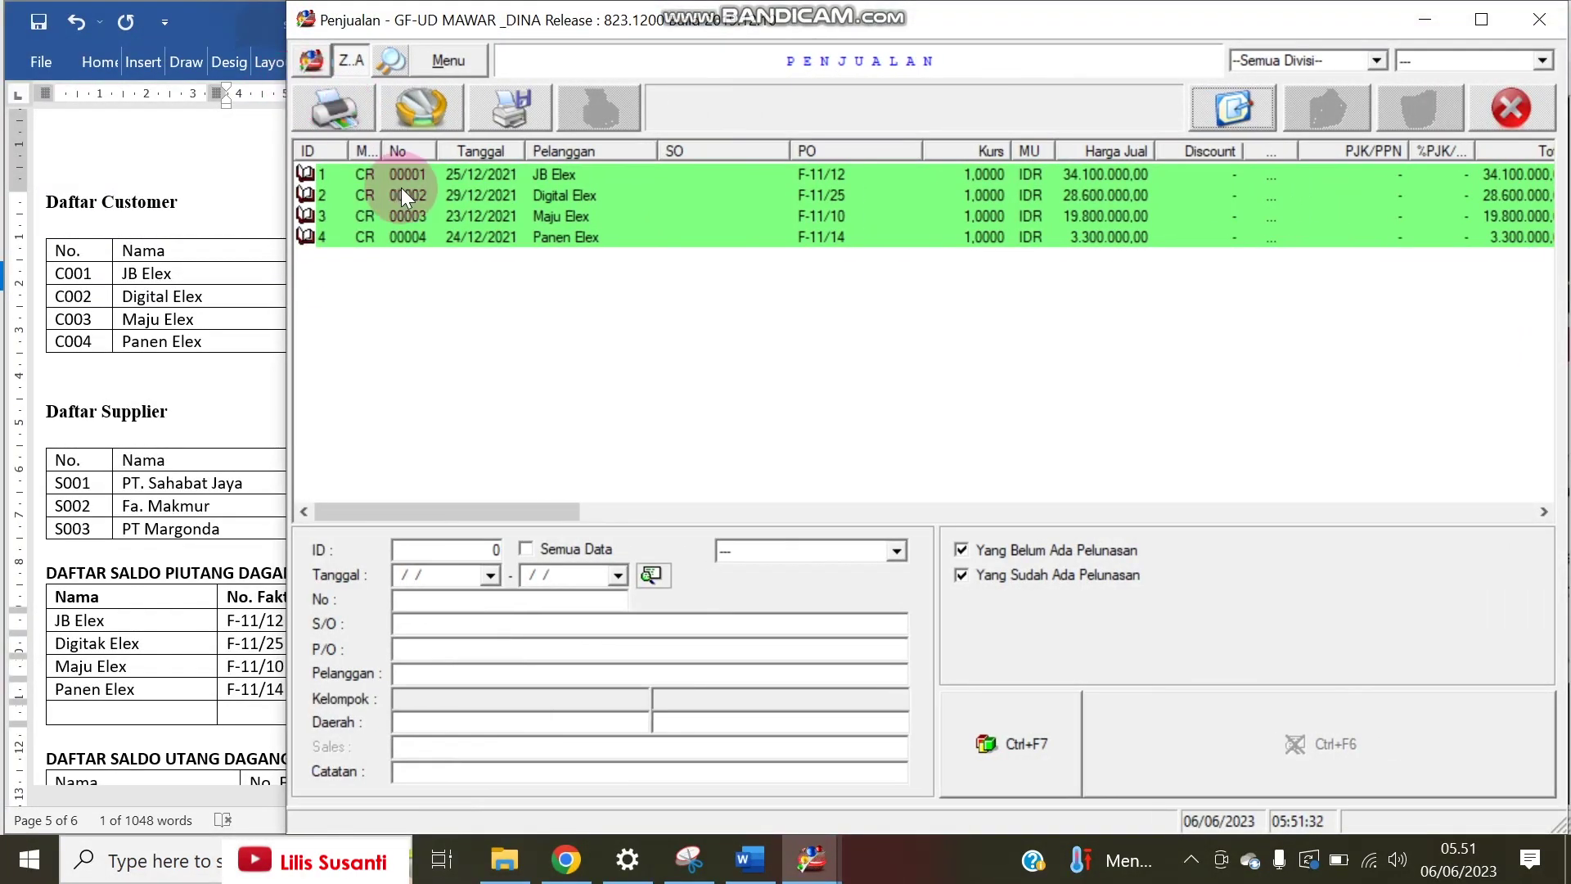
{"action": "left_click", "coordinate": [463, 177]}
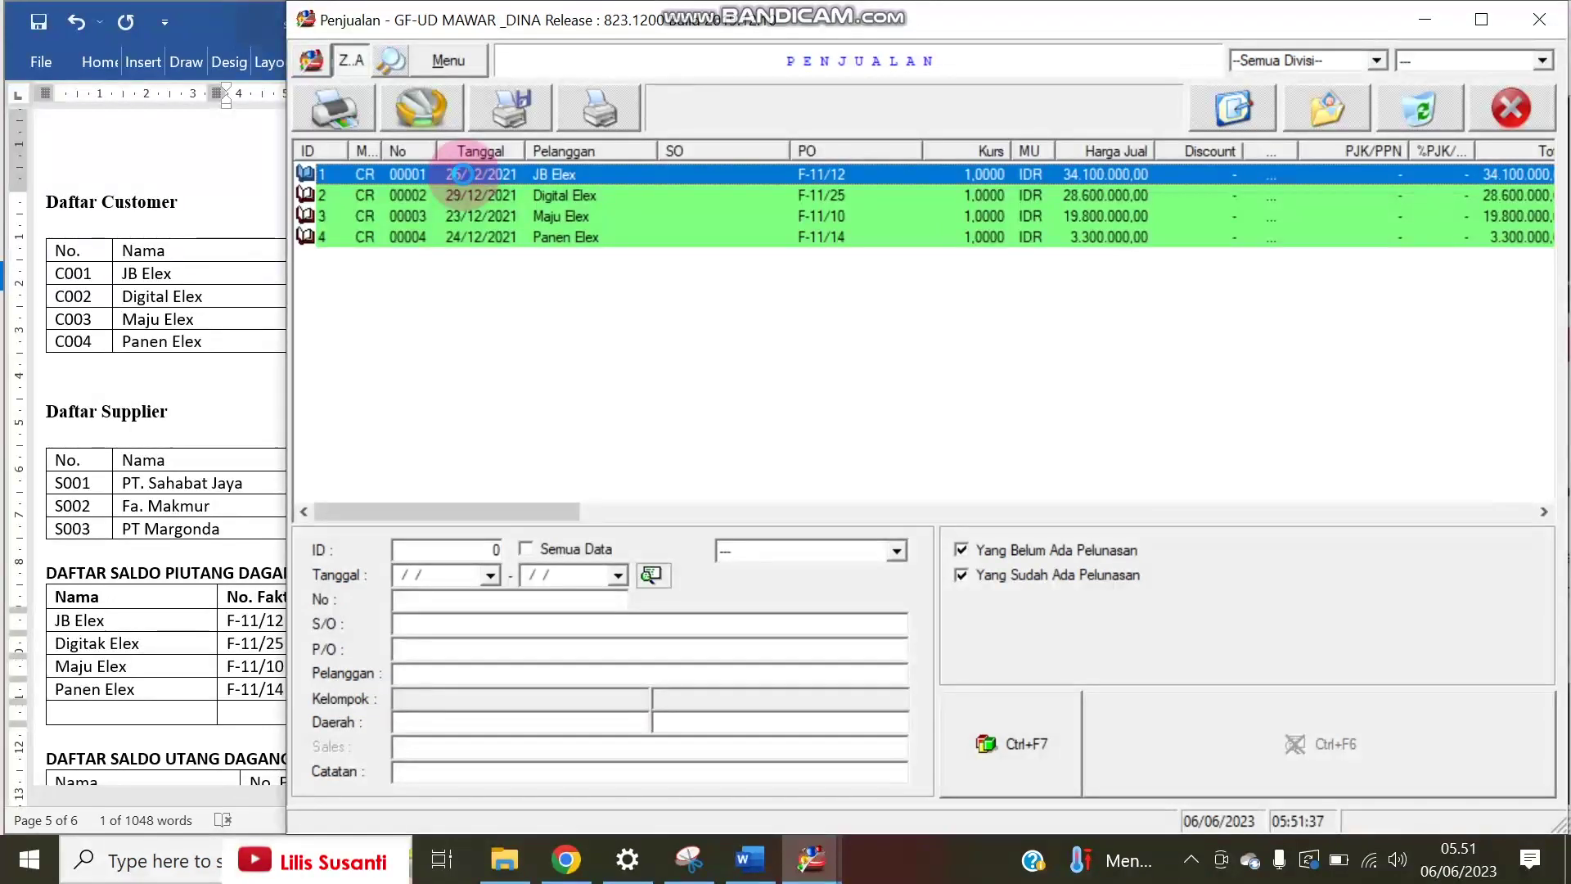
- Check JB Elex's saved sales transaction against the Word receivables table, close it, and narrow the Penjualan window to uncover the table
{"action": "double_click", "coordinate": [463, 174]}
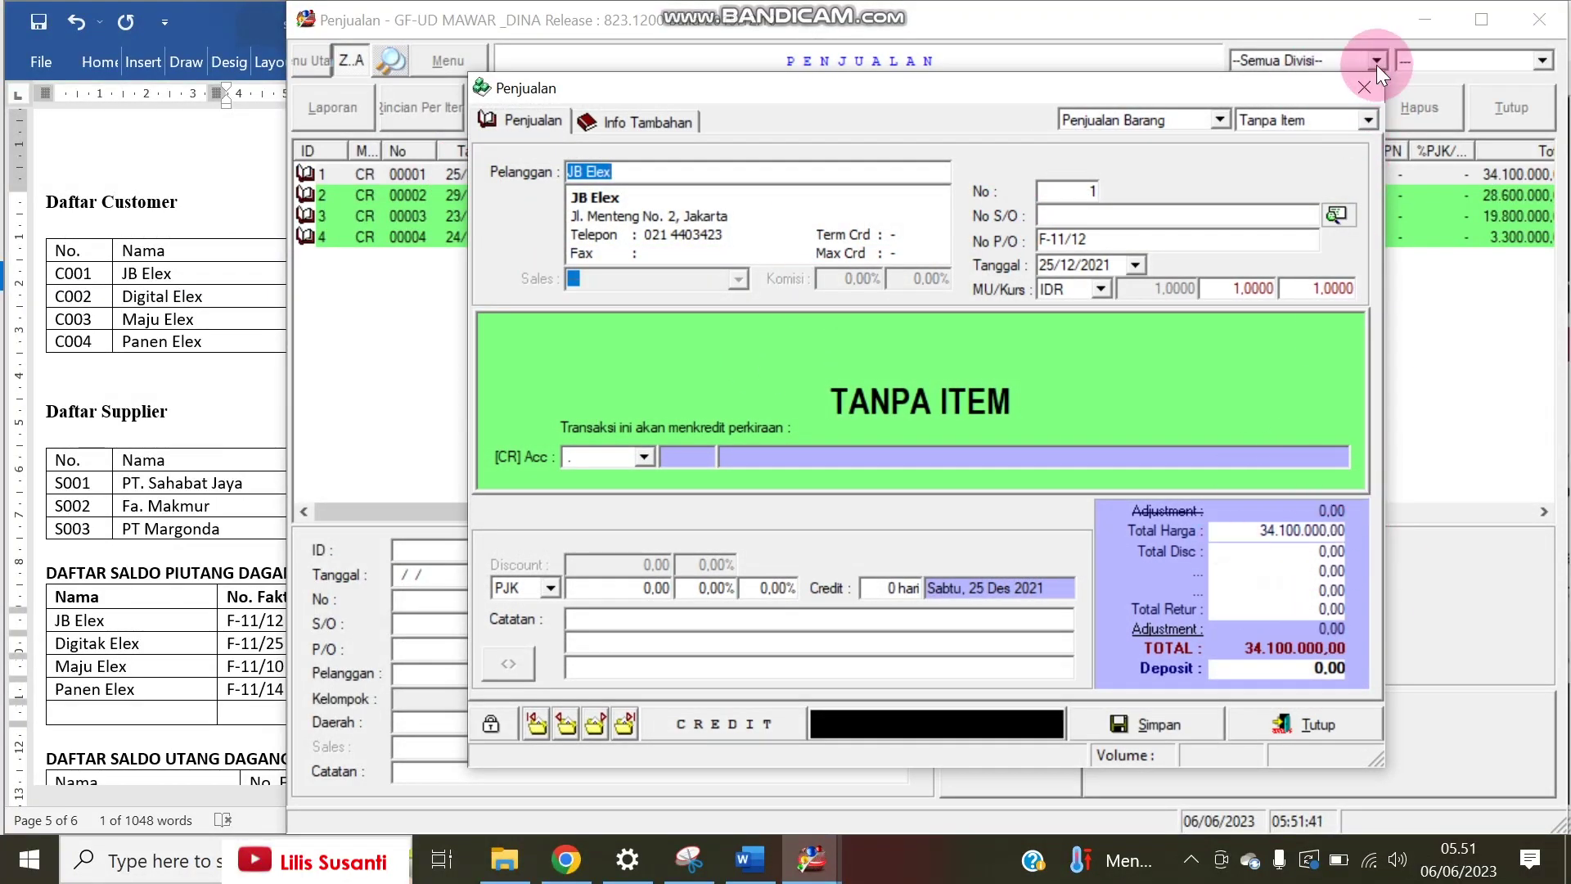
{"action": "left_click", "coordinate": [1362, 88]}
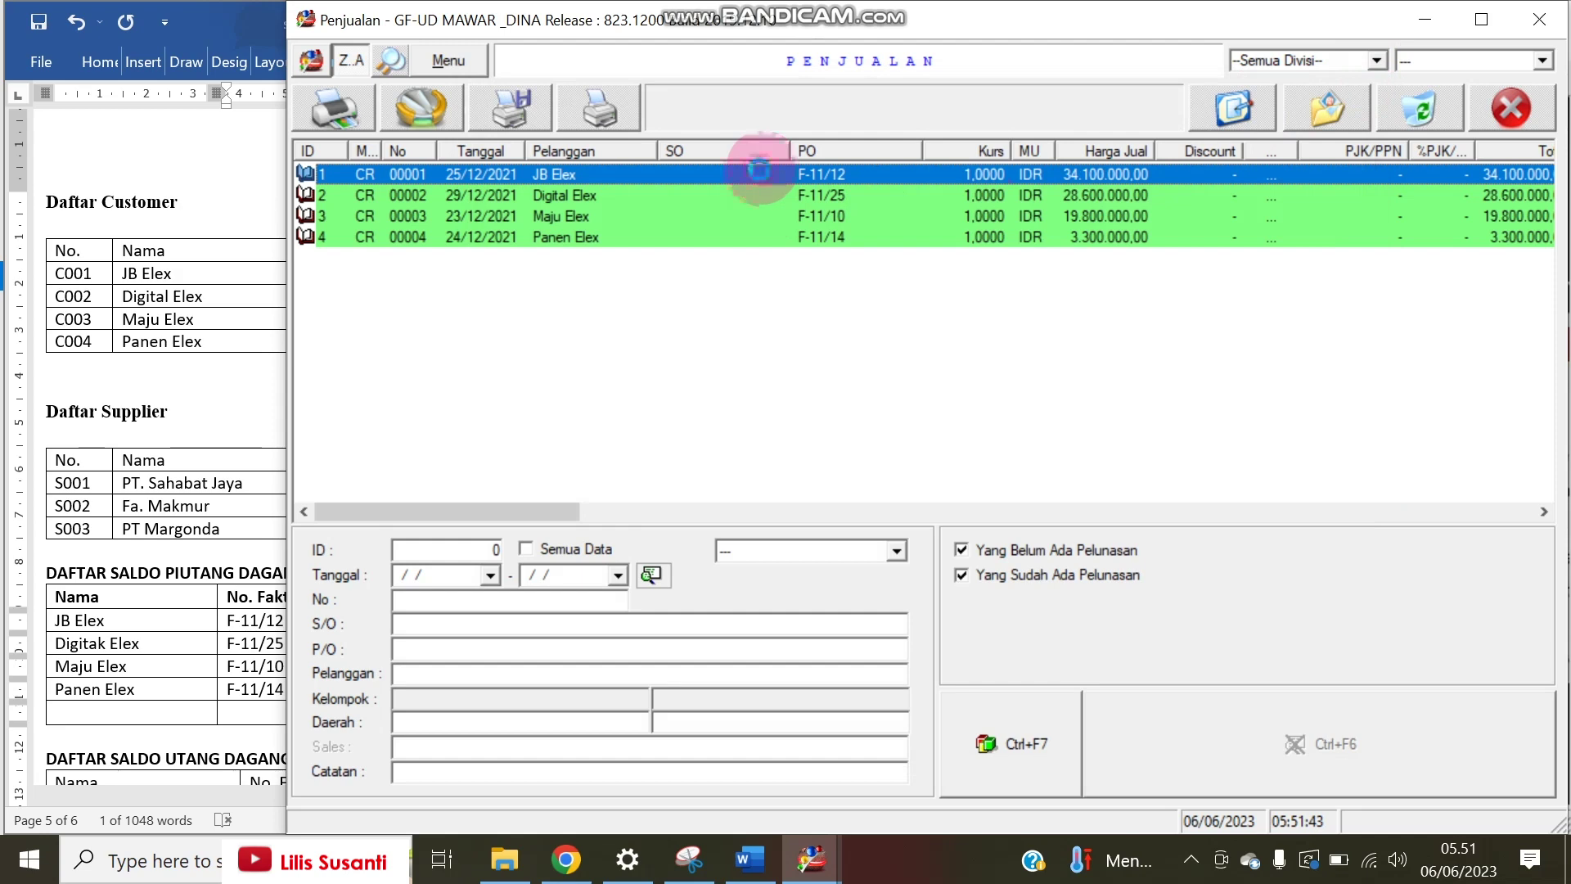
{"action": "double_click", "coordinate": [759, 172]}
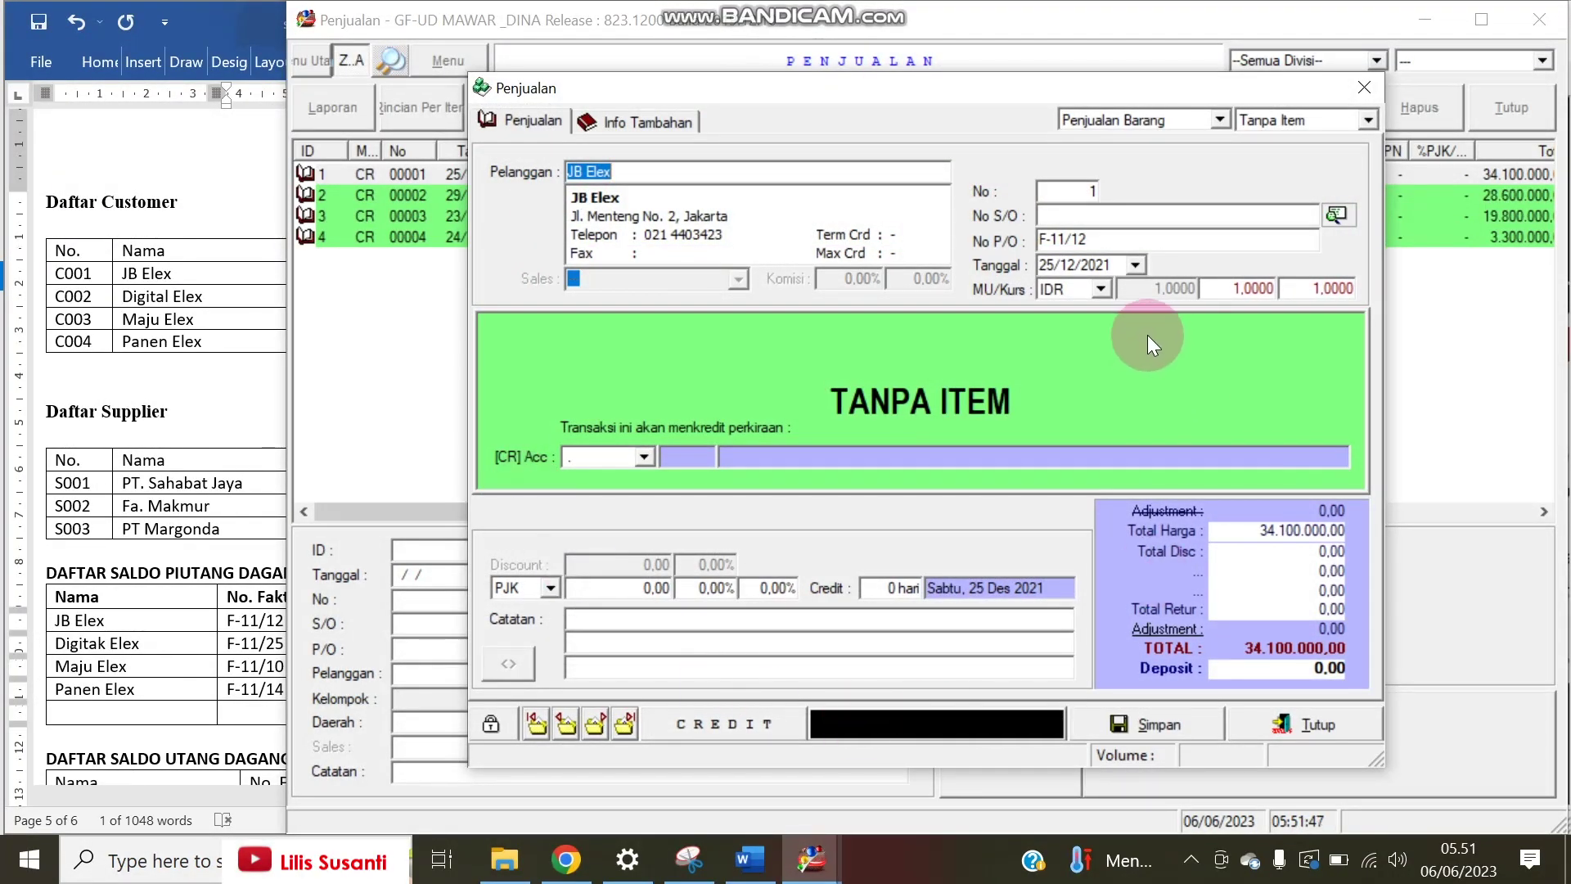
{"action": "left_click", "coordinate": [1371, 86]}
{"action": "left_click", "coordinate": [544, 193]}
{"action": "left_click", "coordinate": [540, 182]}
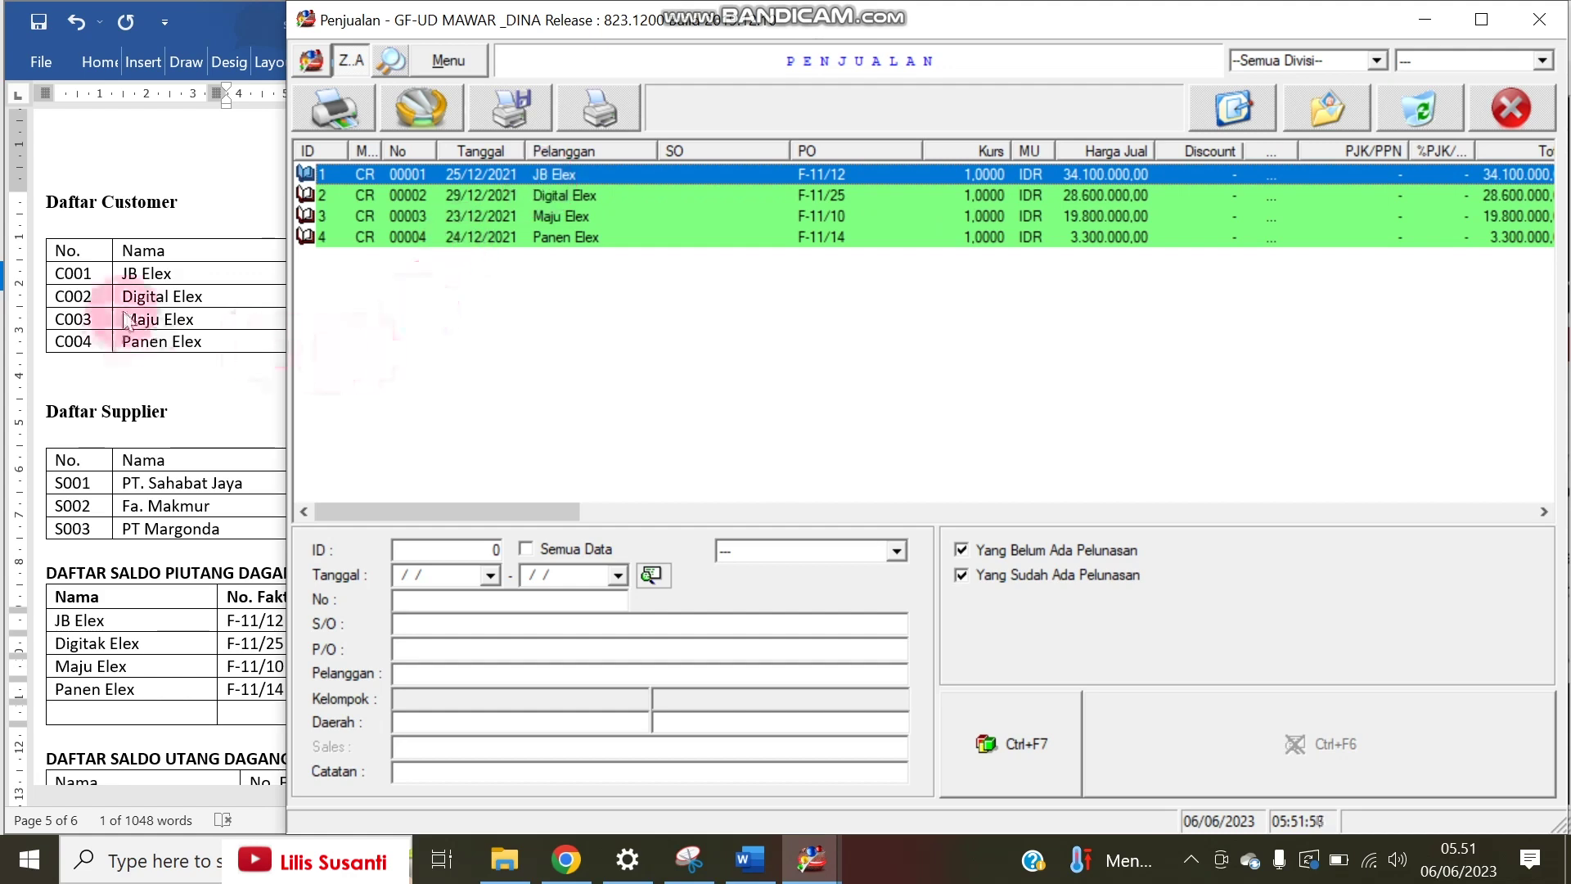
{"action": "left_click_drag", "start_coordinate": [287, 262], "coordinate": [481, 263]}
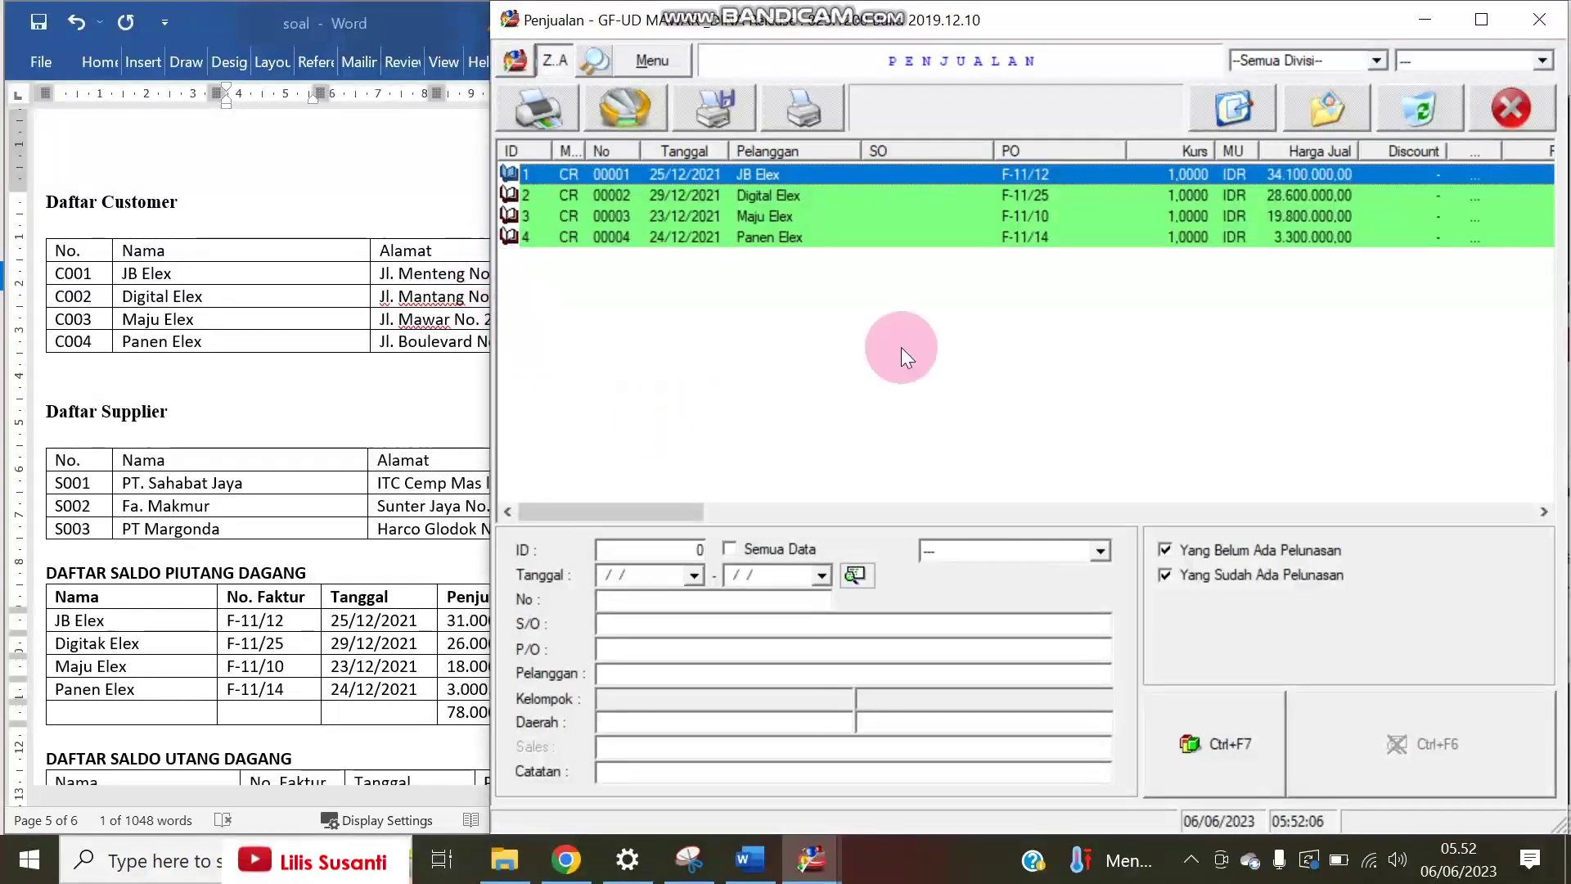
- Close the Penjualan list, open the Pelanggan master file, and list all customer data
{"action": "left_click", "coordinate": [1511, 108]}
{"action": "left_click", "coordinate": [1067, 163]}
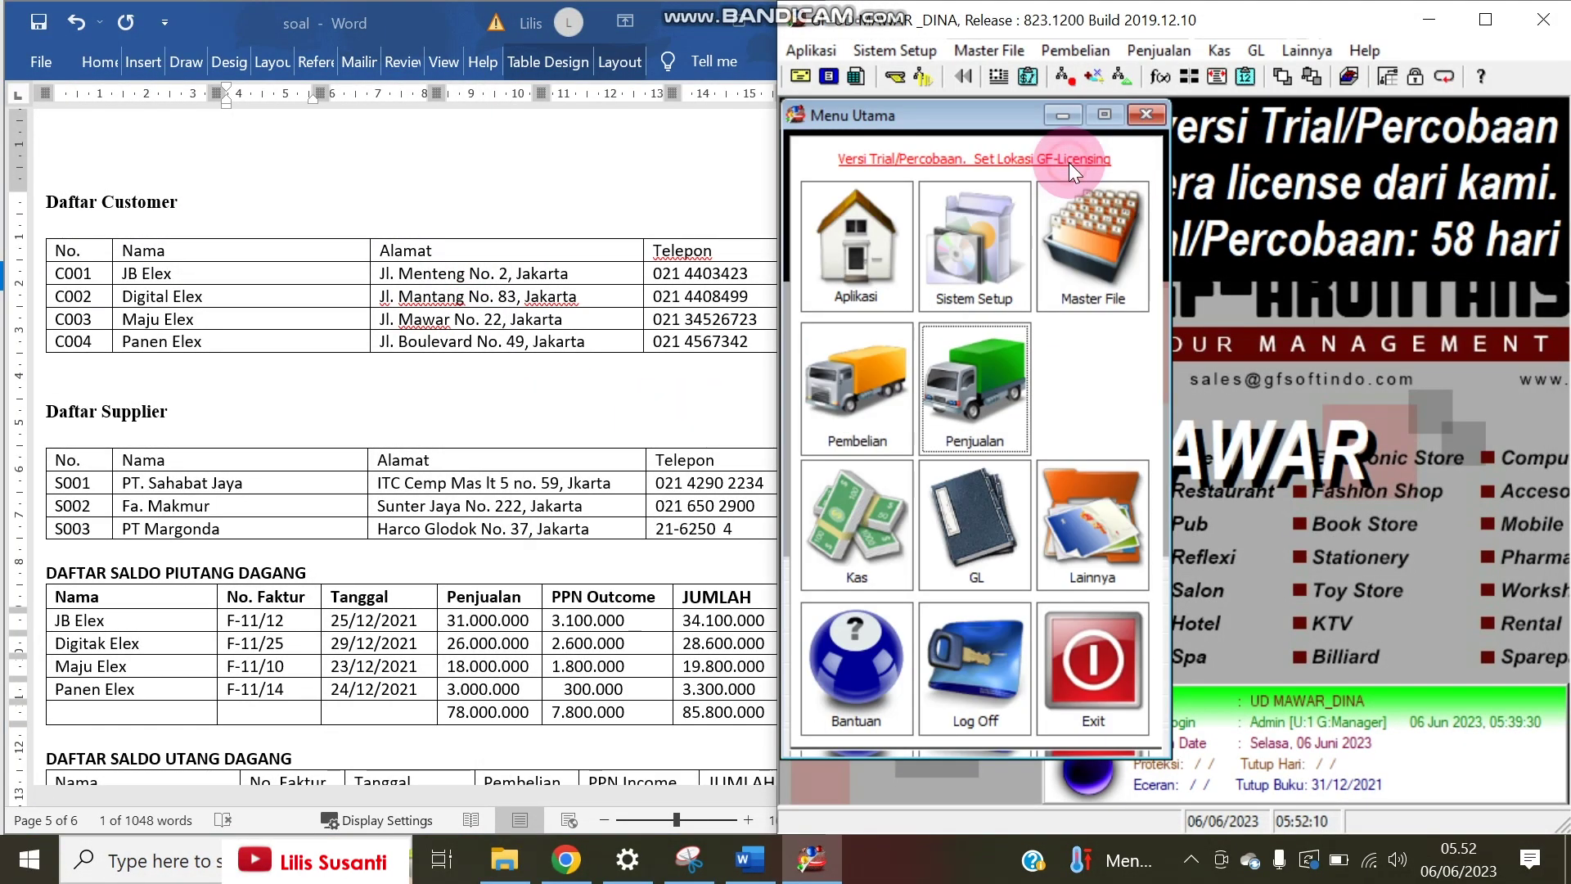
{"action": "left_click", "coordinate": [1073, 302]}
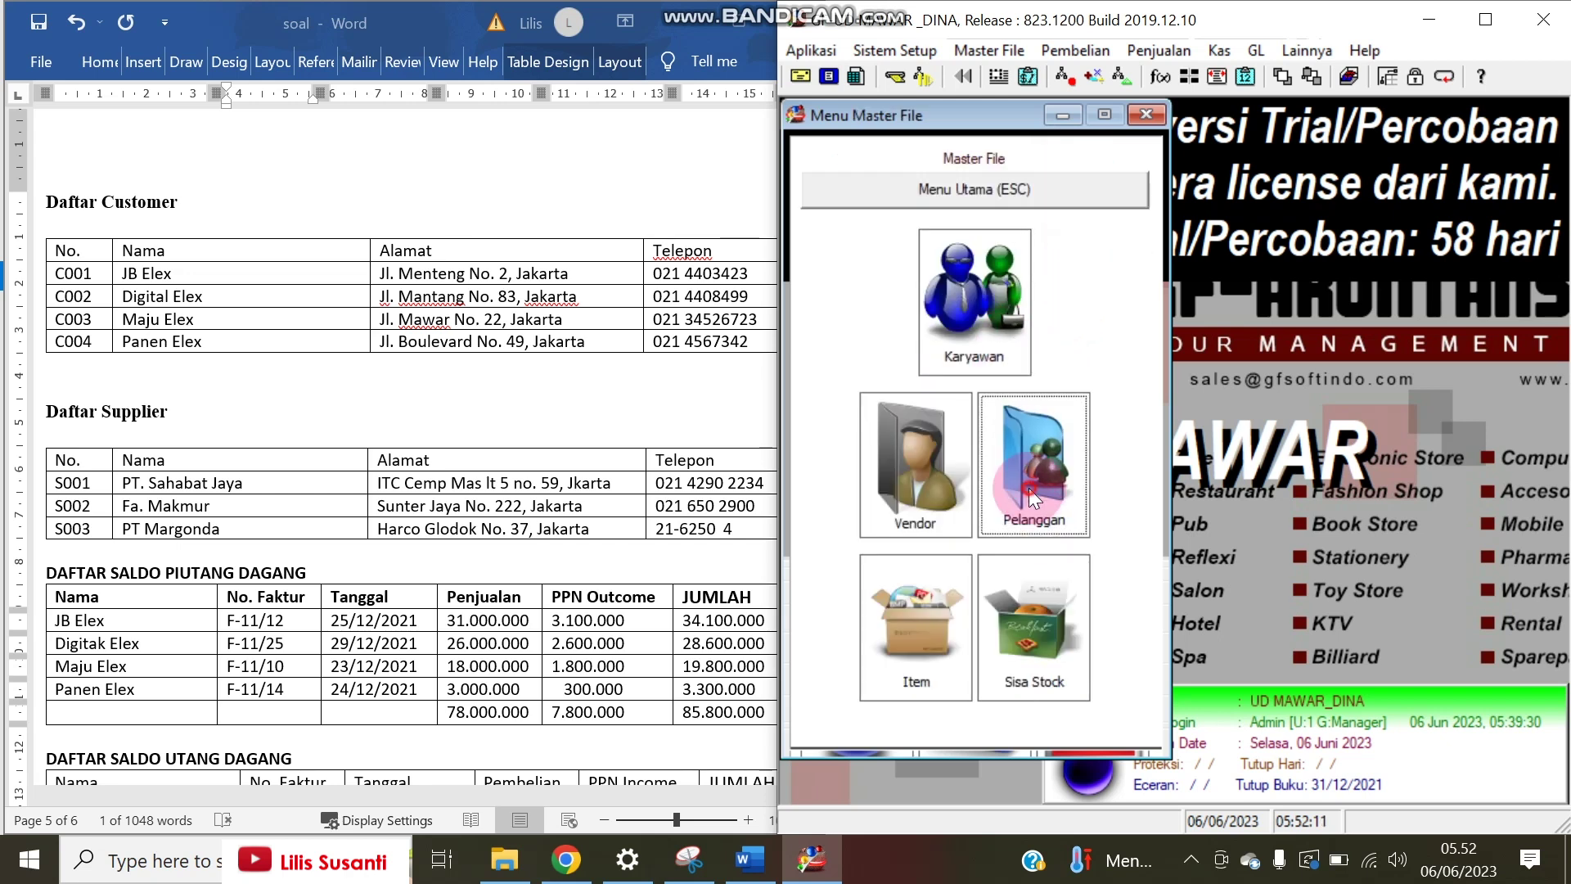
{"action": "left_click", "coordinate": [1032, 437]}
{"action": "left_click", "coordinate": [1541, 34]}
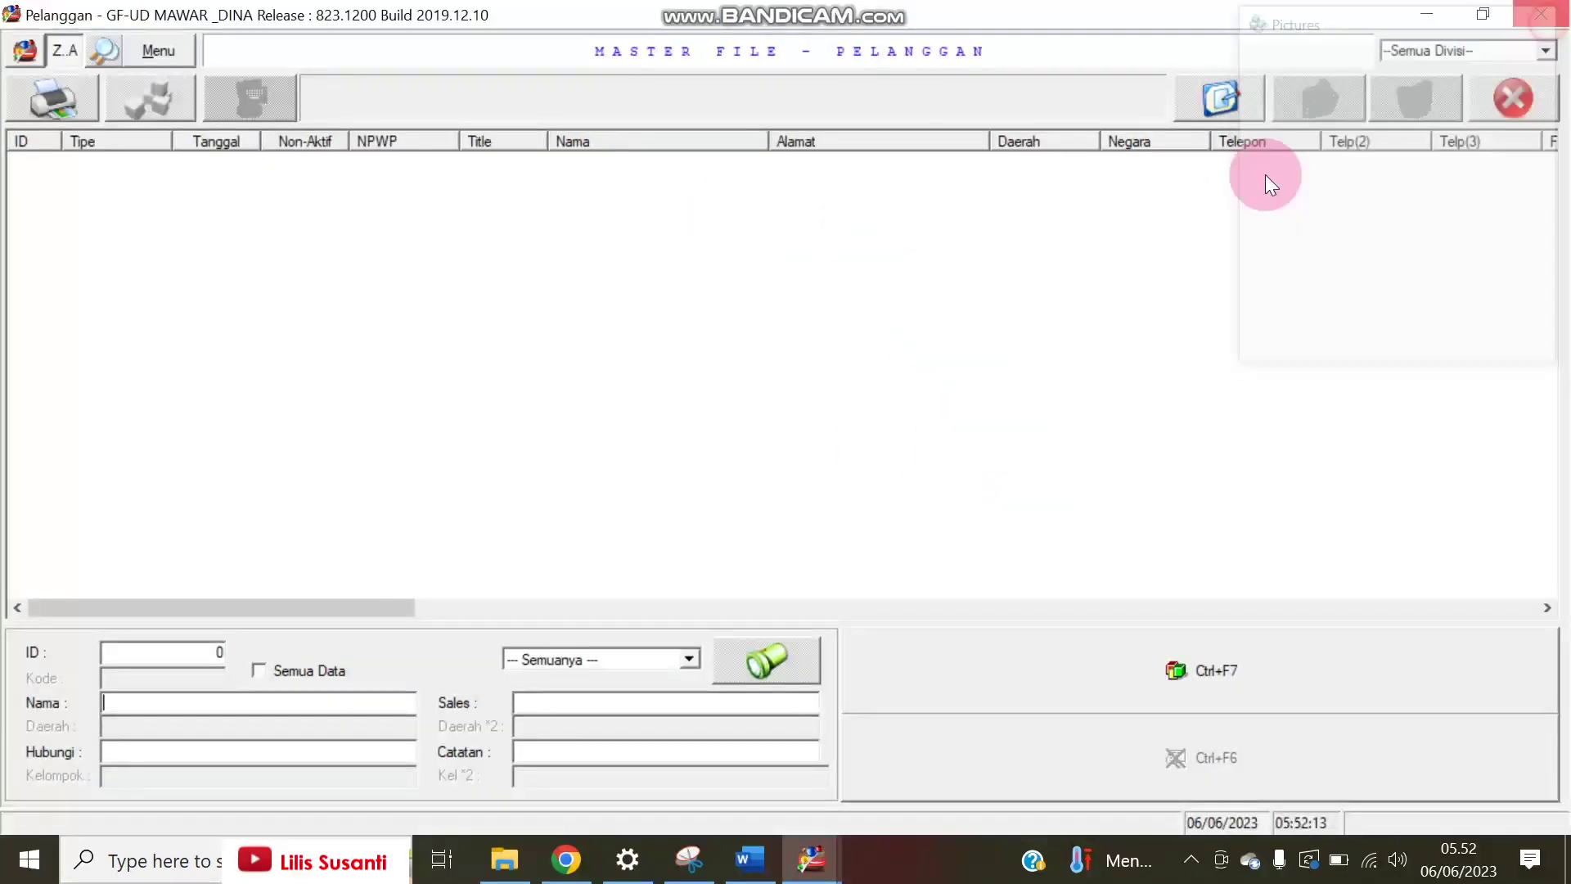
{"action": "left_click", "coordinate": [302, 669]}
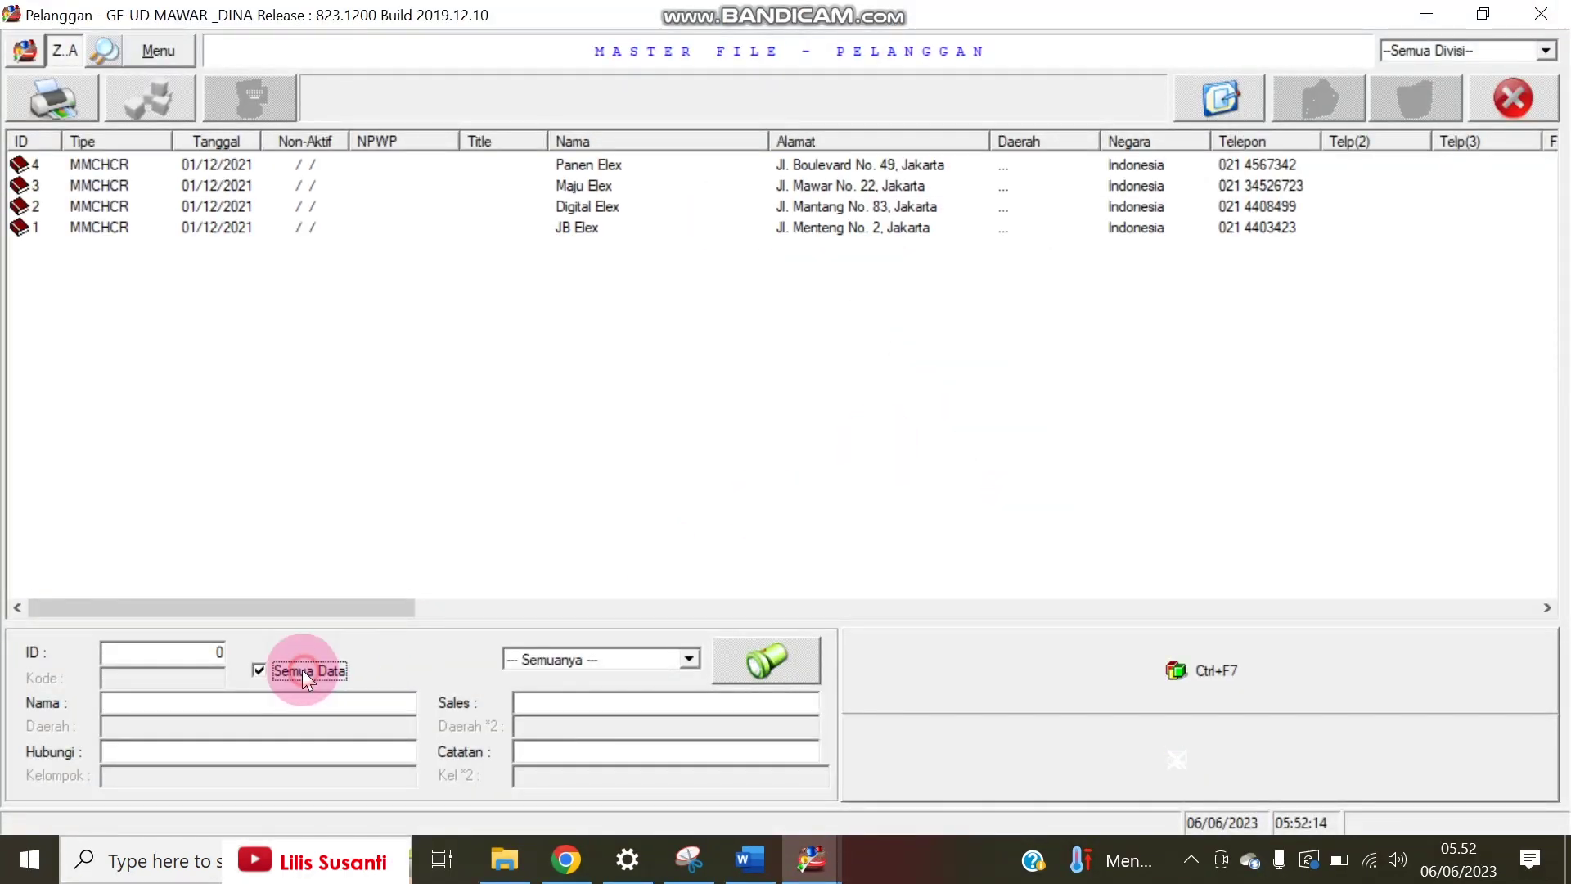
- Open Panen Elex's customer record to examine its main data, then close it
{"action": "double_click", "coordinate": [299, 163]}
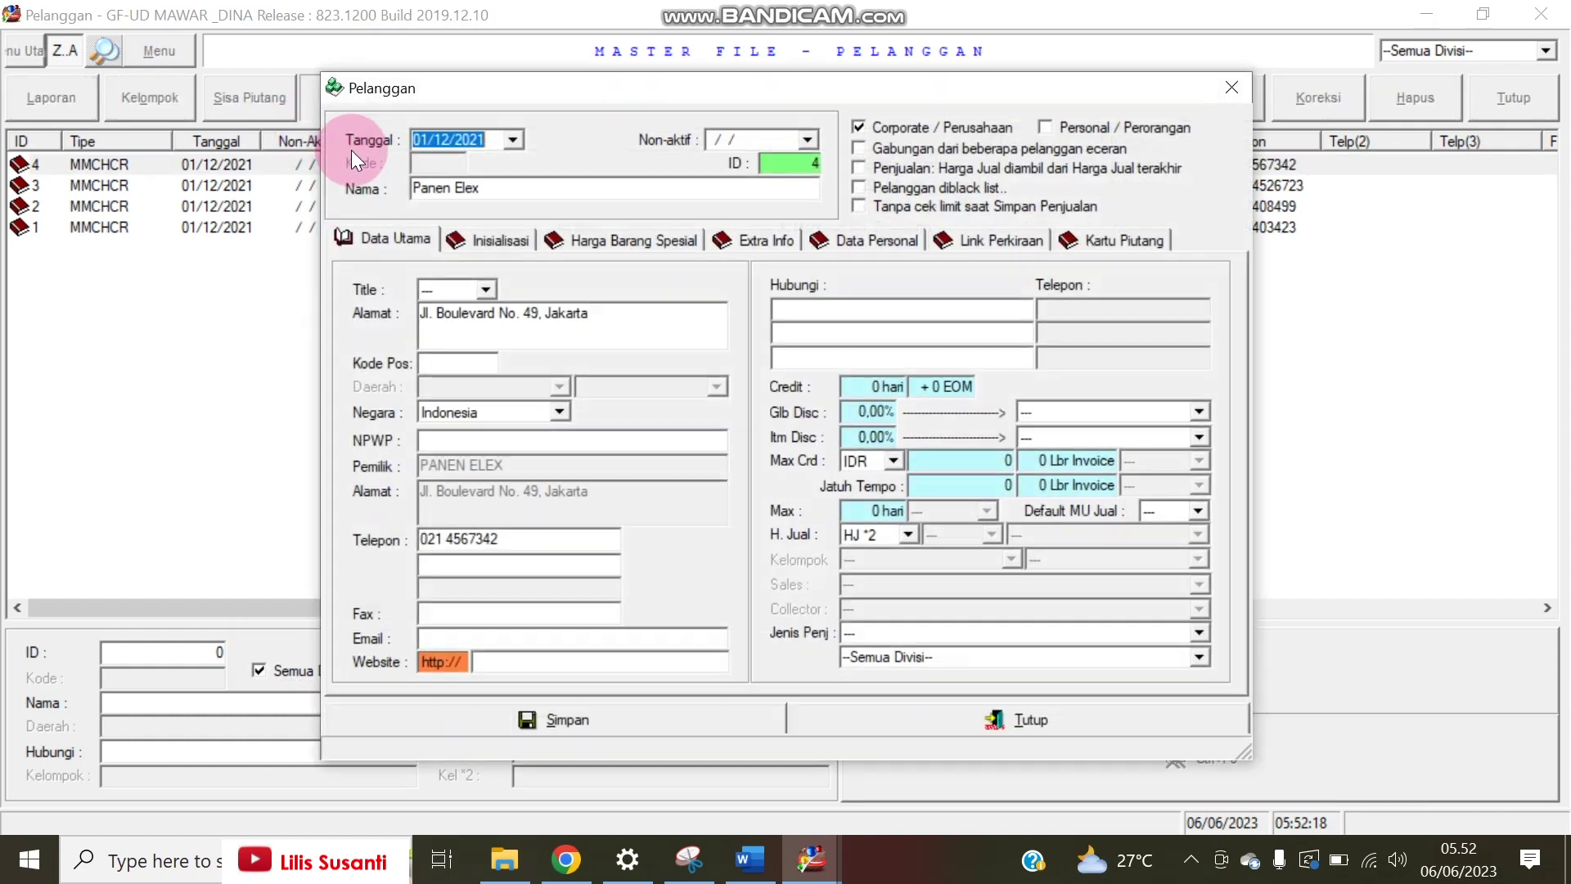
{"action": "left_click", "coordinate": [380, 95]}
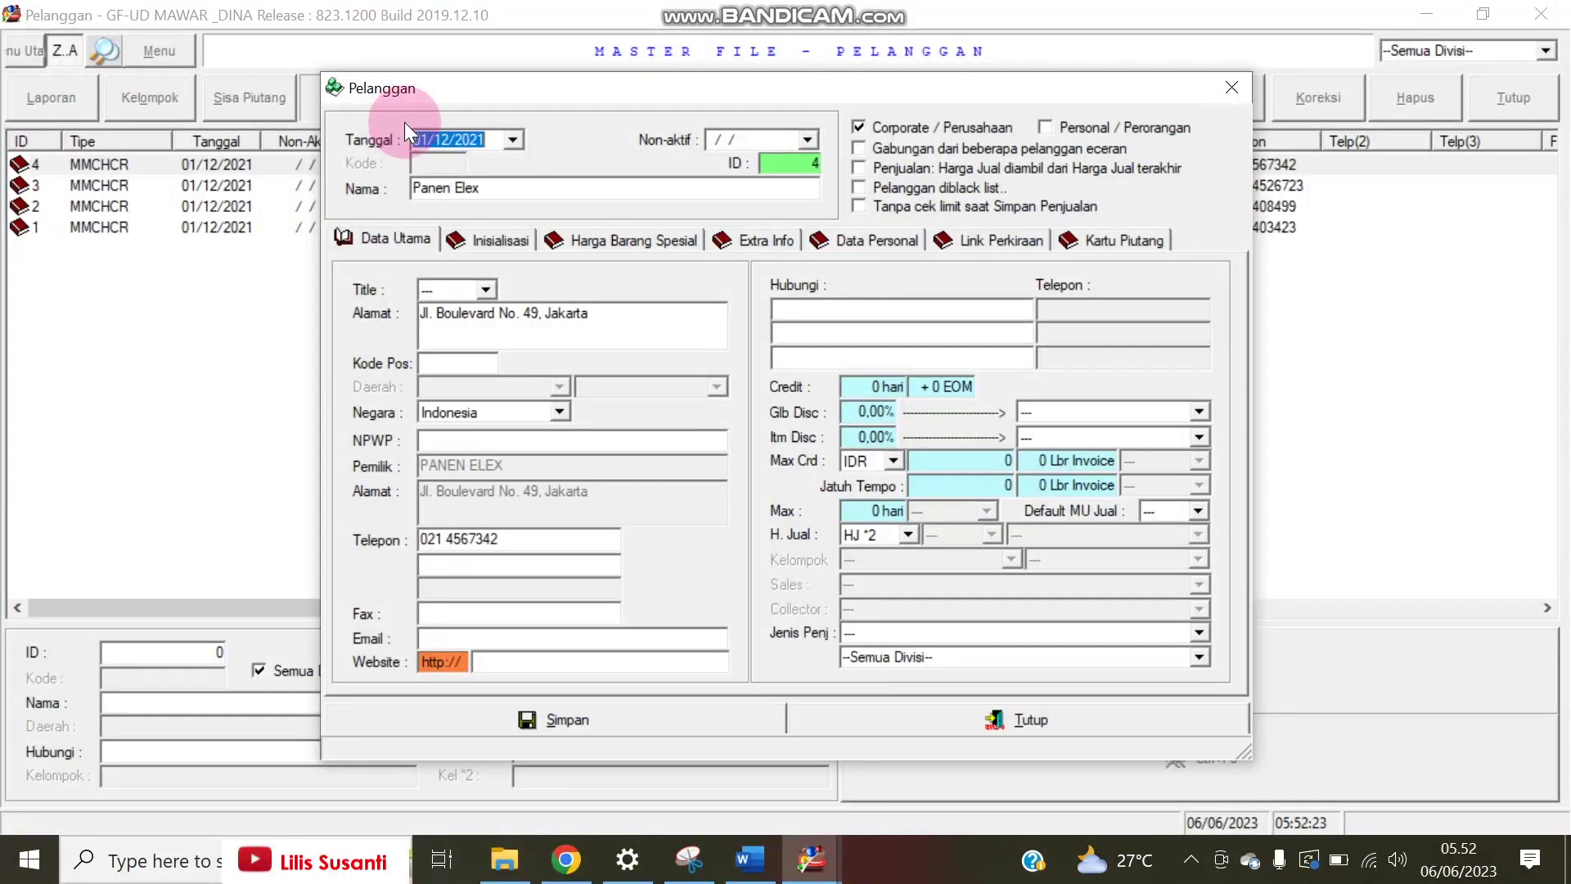
{"action": "left_click", "coordinate": [1223, 87]}
- Restore the Pelanggan window to a smaller size, then move and resize it beside the Word document's customer tables
{"action": "left_click", "coordinate": [1484, 15]}
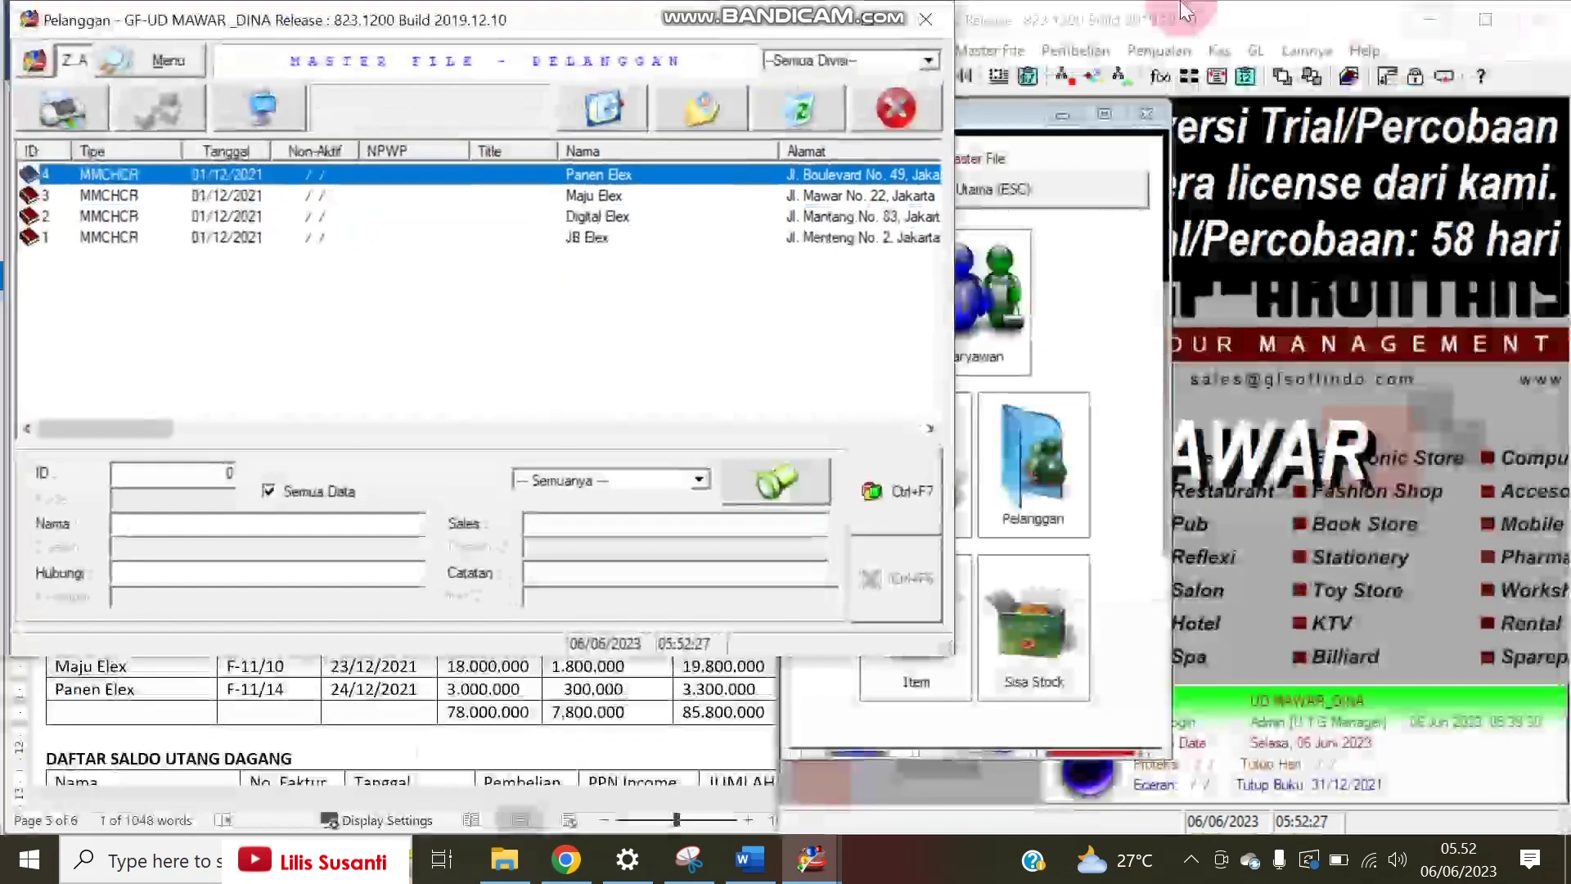
{"action": "left_click_drag", "start_coordinate": [719, 16], "coordinate": [1366, 67]}
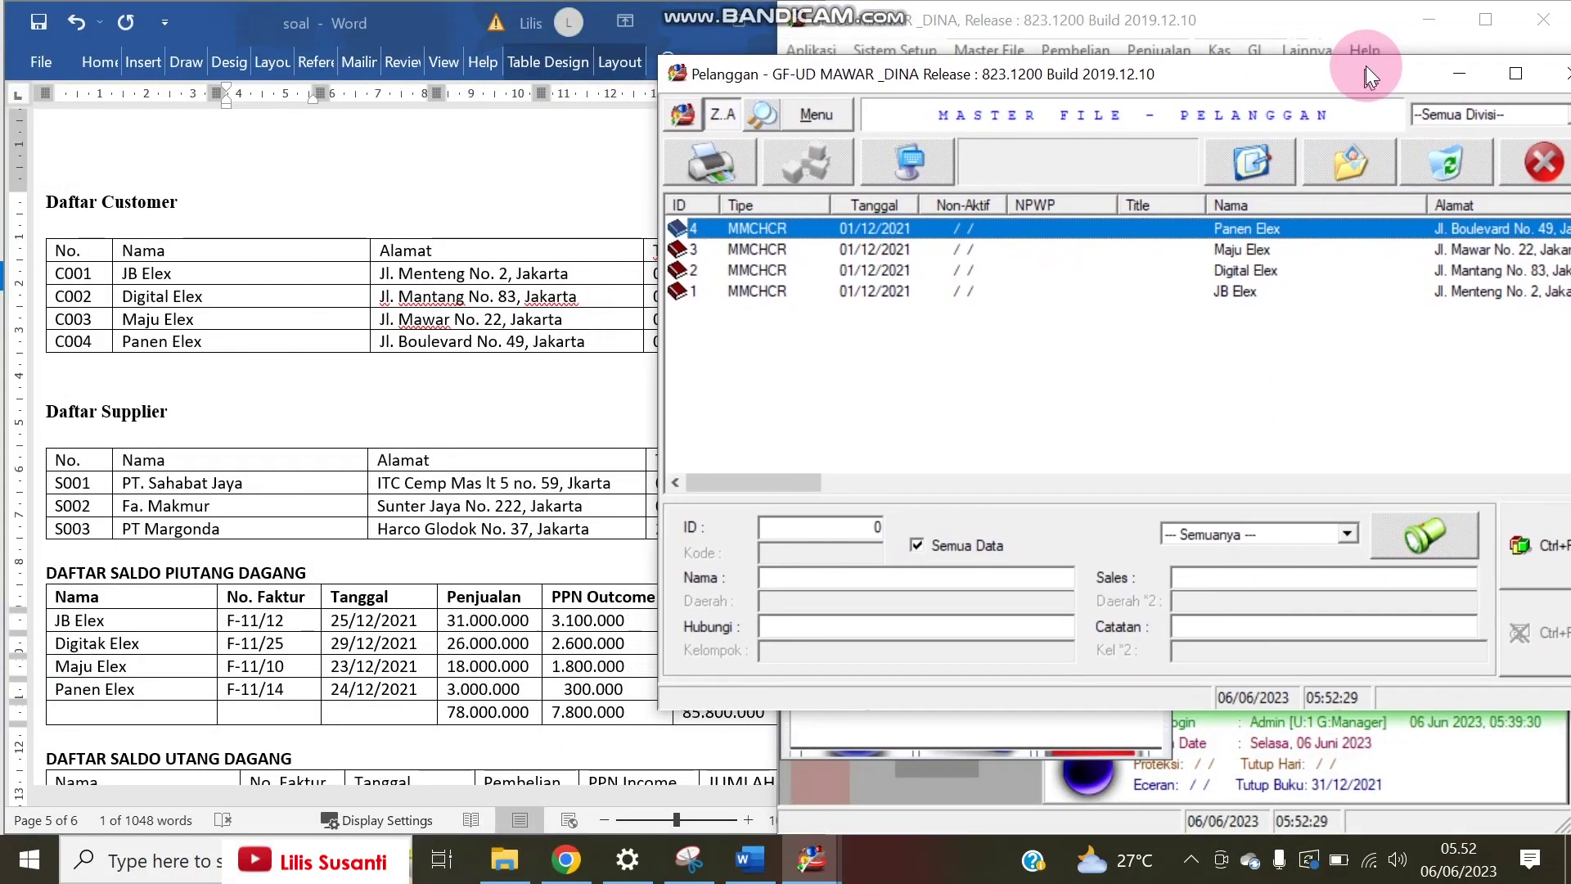
{"action": "left_click", "coordinate": [1345, 71]}
{"action": "left_click_drag", "start_coordinate": [1344, 68], "coordinate": [1357, 46]}
{"action": "left_click", "coordinate": [1361, 70]}
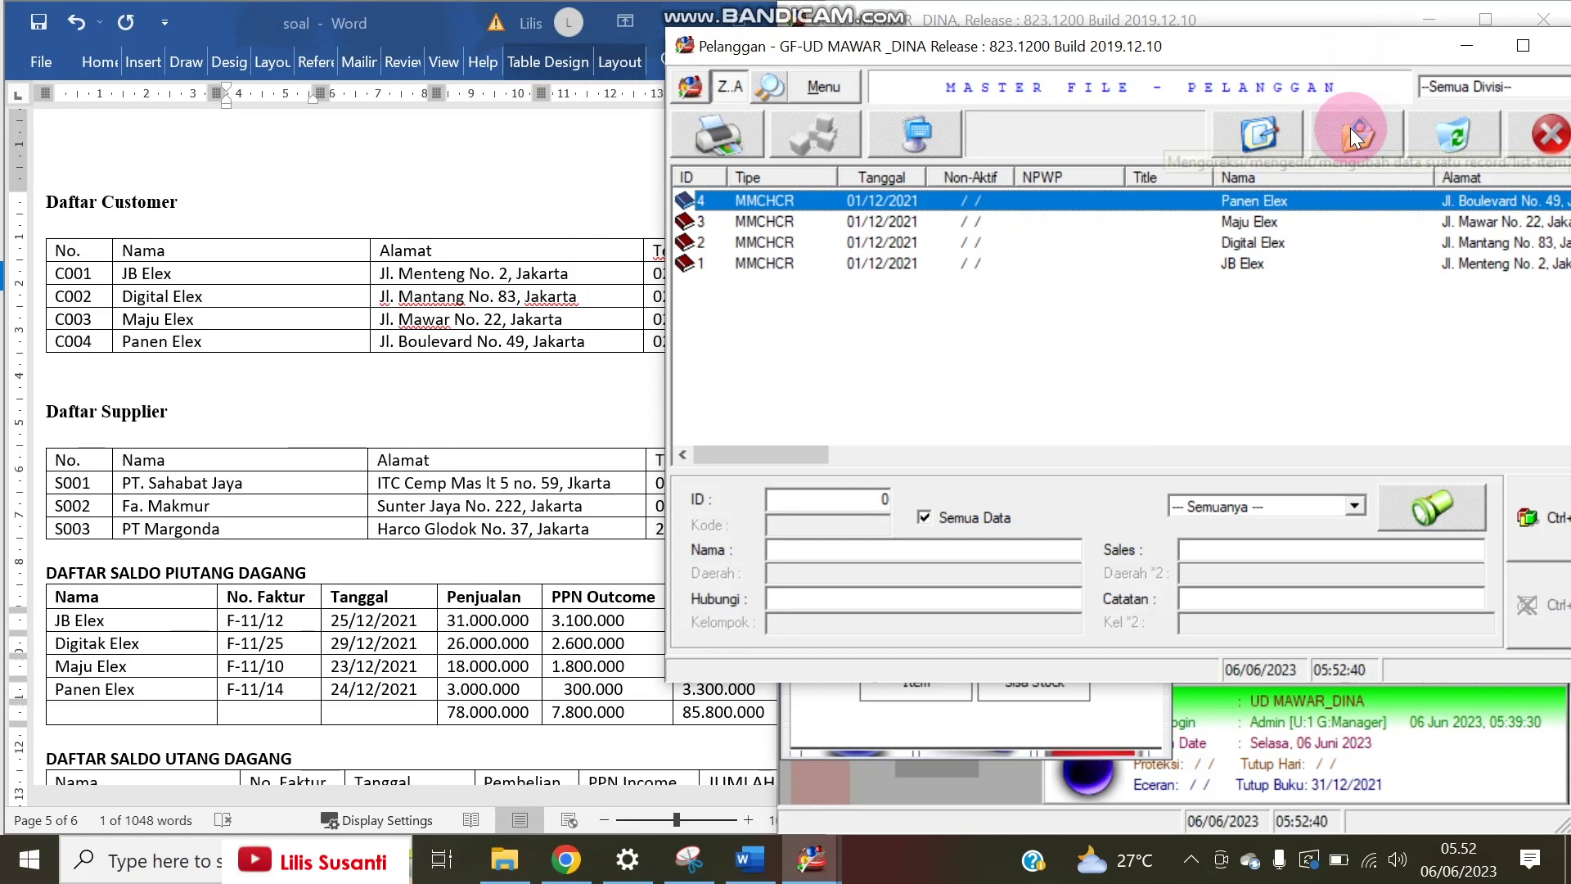
{"action": "left_click", "coordinate": [1275, 57]}
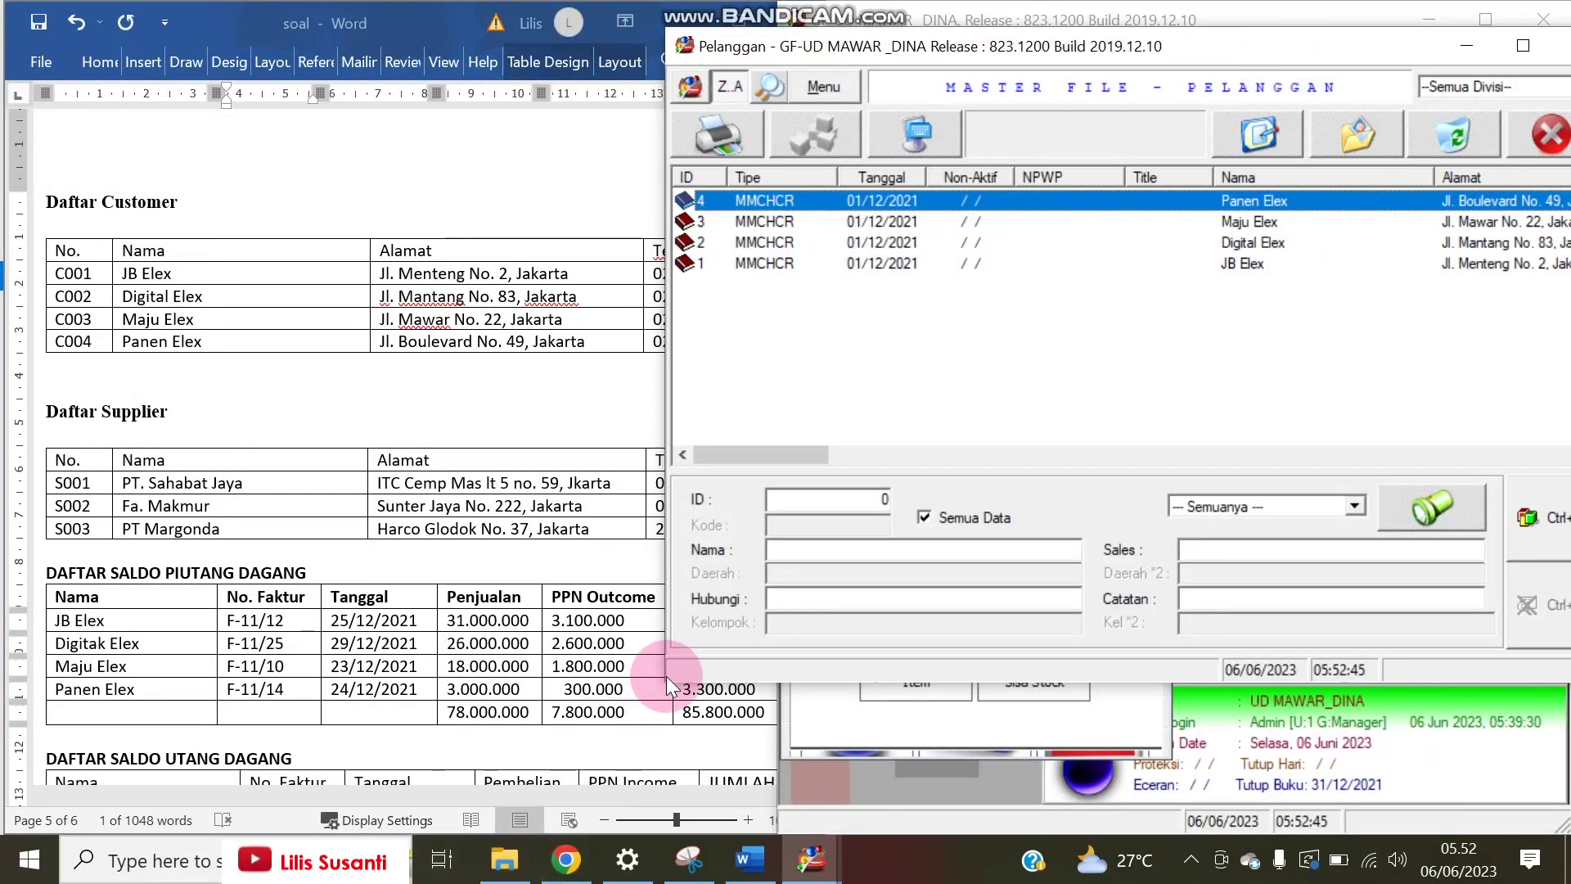
{"action": "left_click_drag", "start_coordinate": [664, 682], "coordinate": [703, 832]}
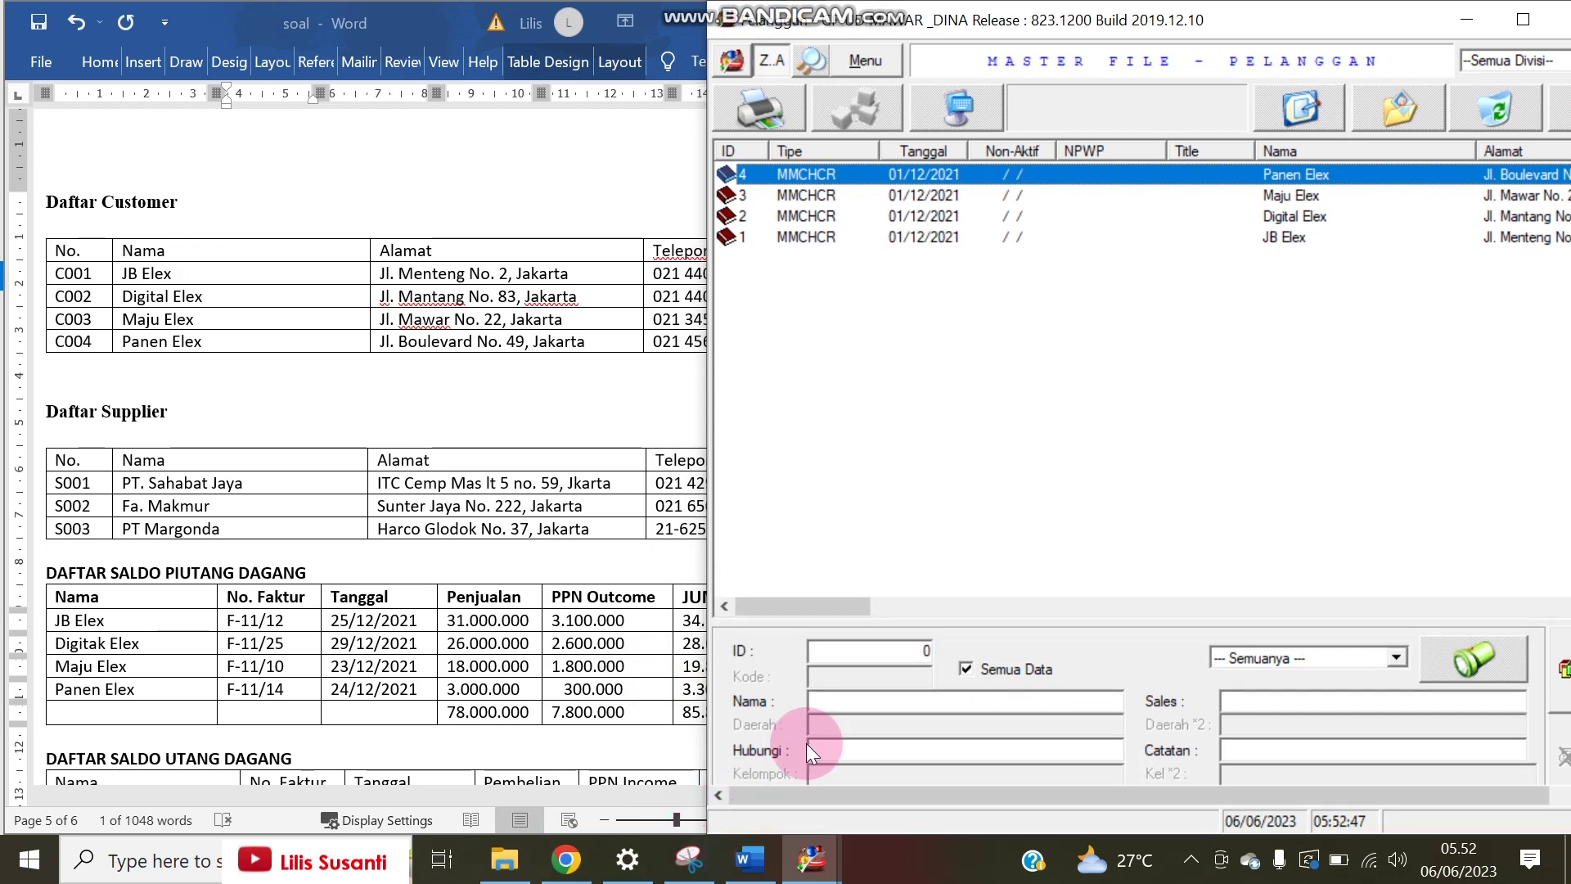